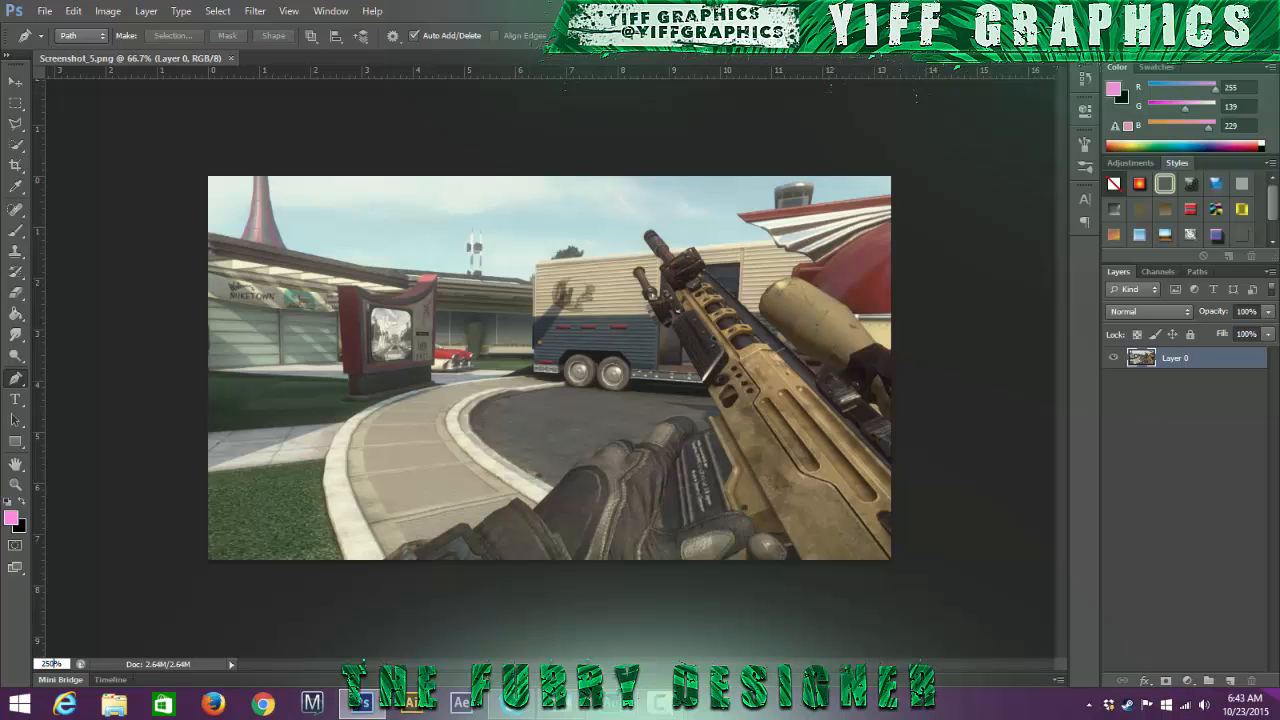
Step: Add a new empty layer above the gameplay screenshot layer
scroll(333, 525, down, 10)
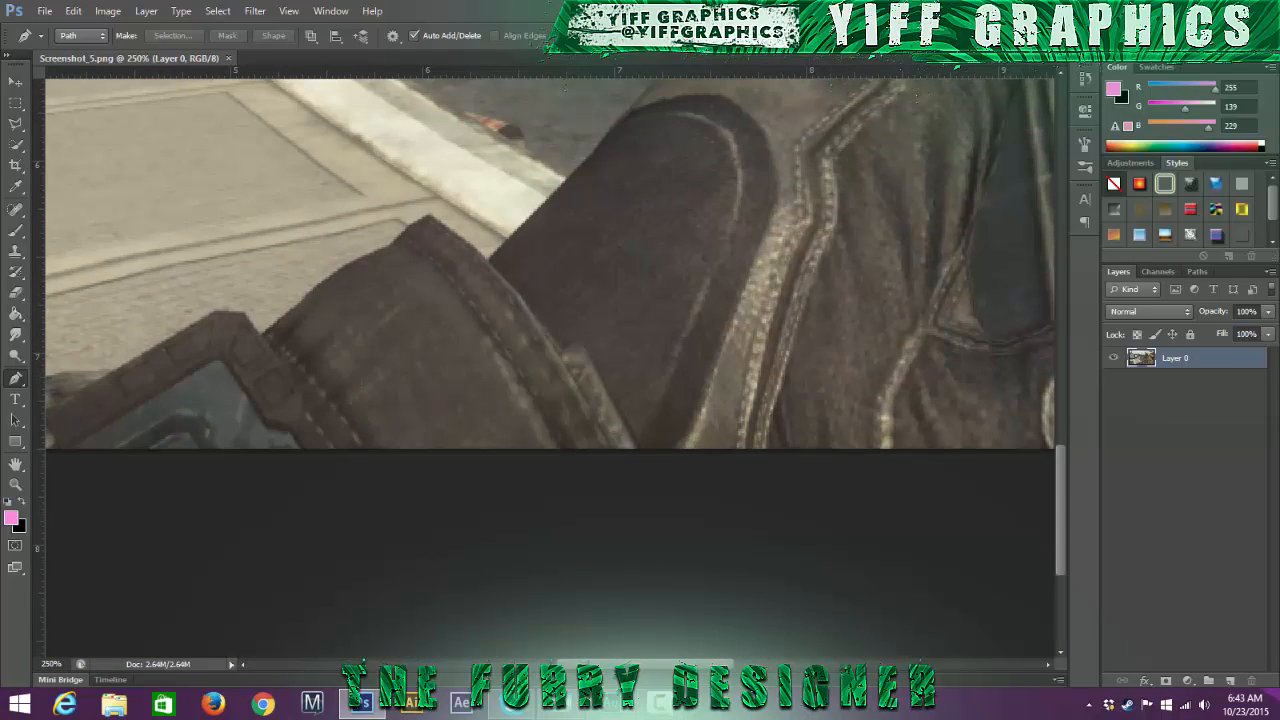
drag(670, 665, 559, 665)
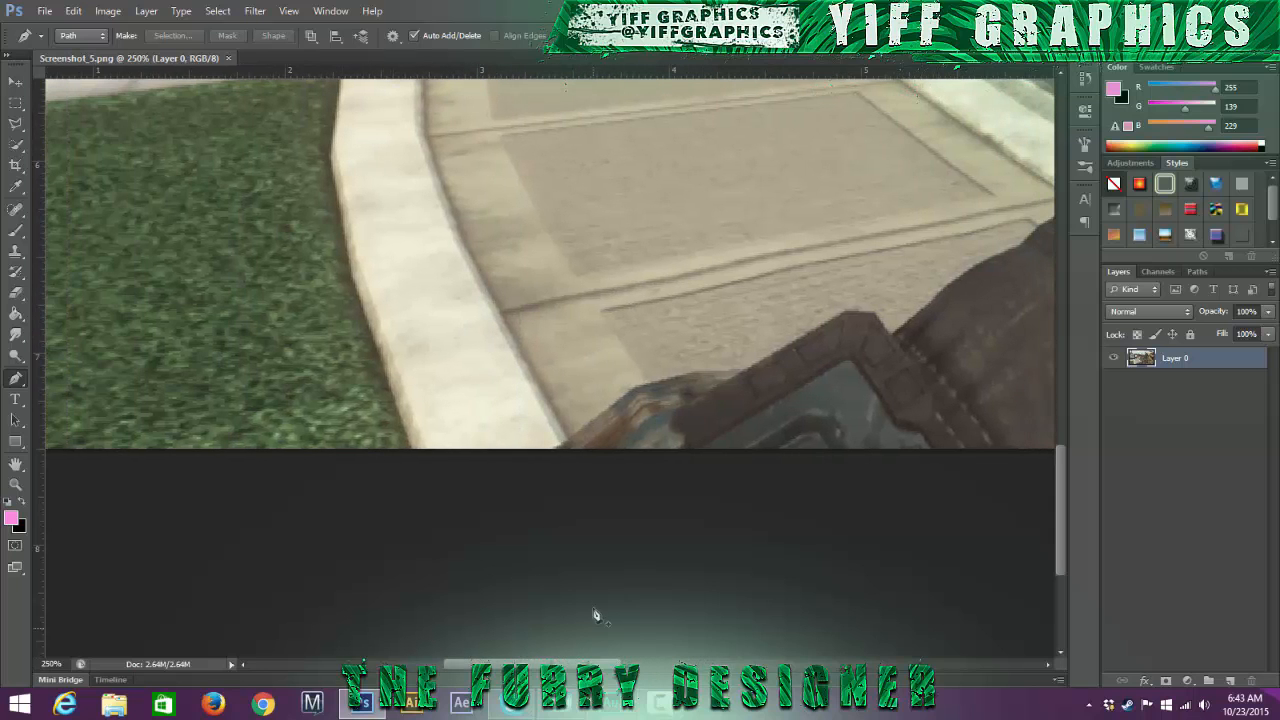
scroll(617, 600, up, 1)
scroll(616, 600, up, 1)
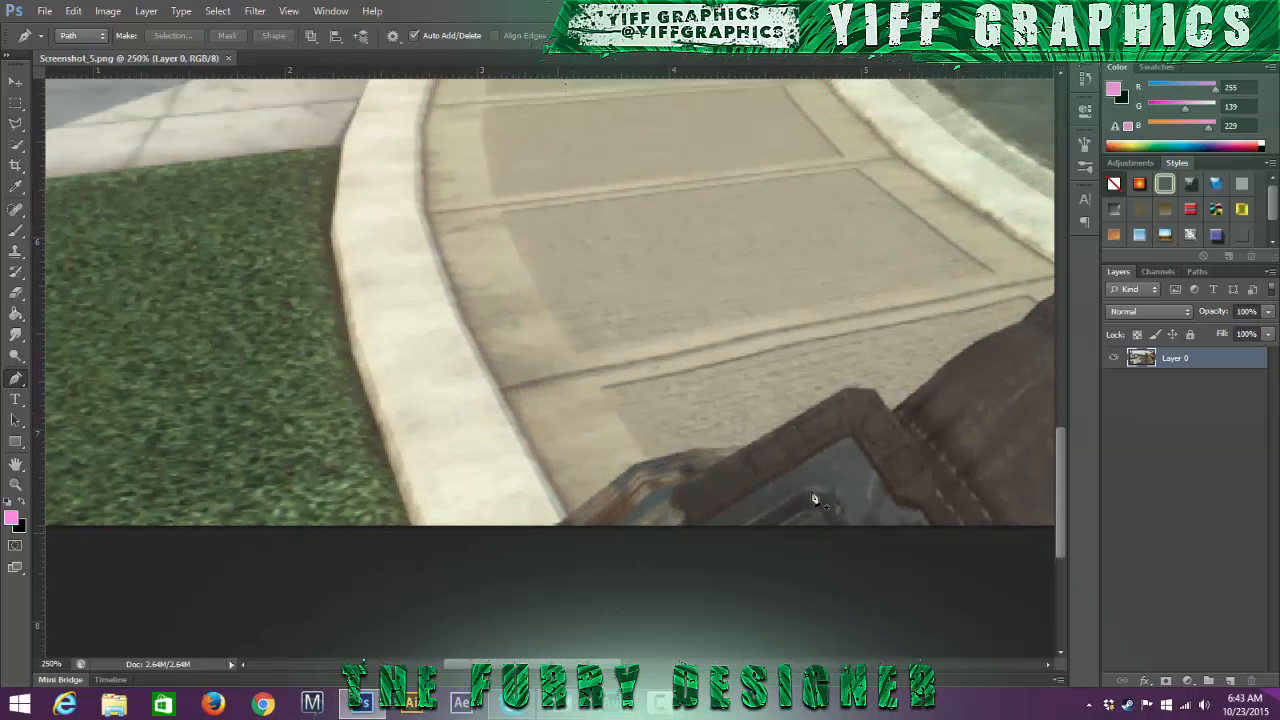
click(1231, 681)
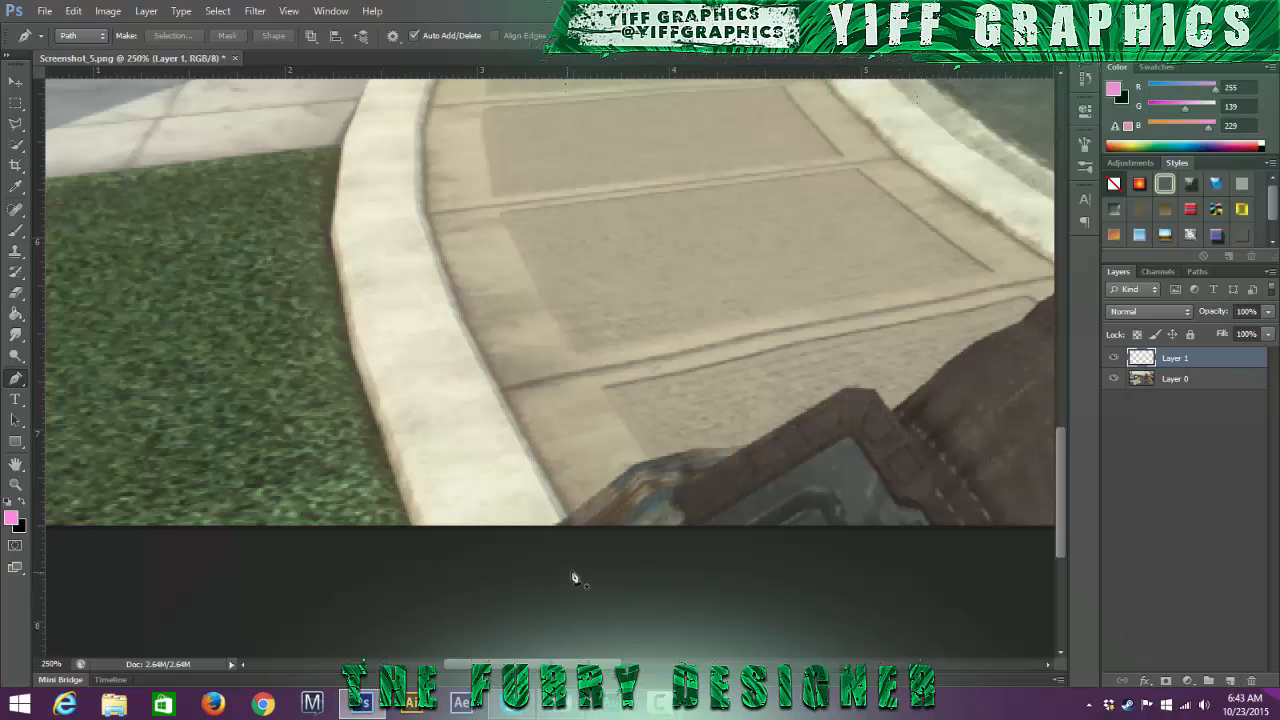
Step: Start a Pen path at the image's lower edge beside the white curb and trace the wrist device's upper outline to the sleeve notch
click(545, 528)
click(545, 528)
click(548, 531)
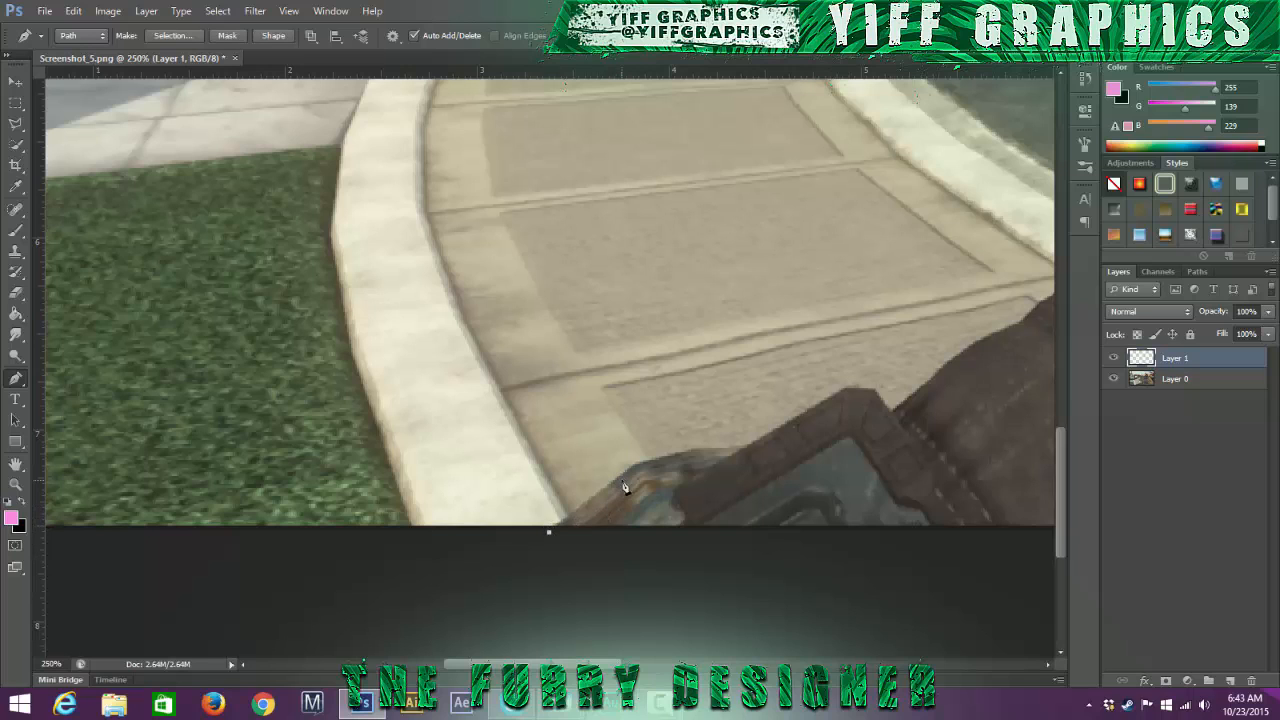
click(623, 478)
click(686, 450)
drag(714, 449, 773, 437)
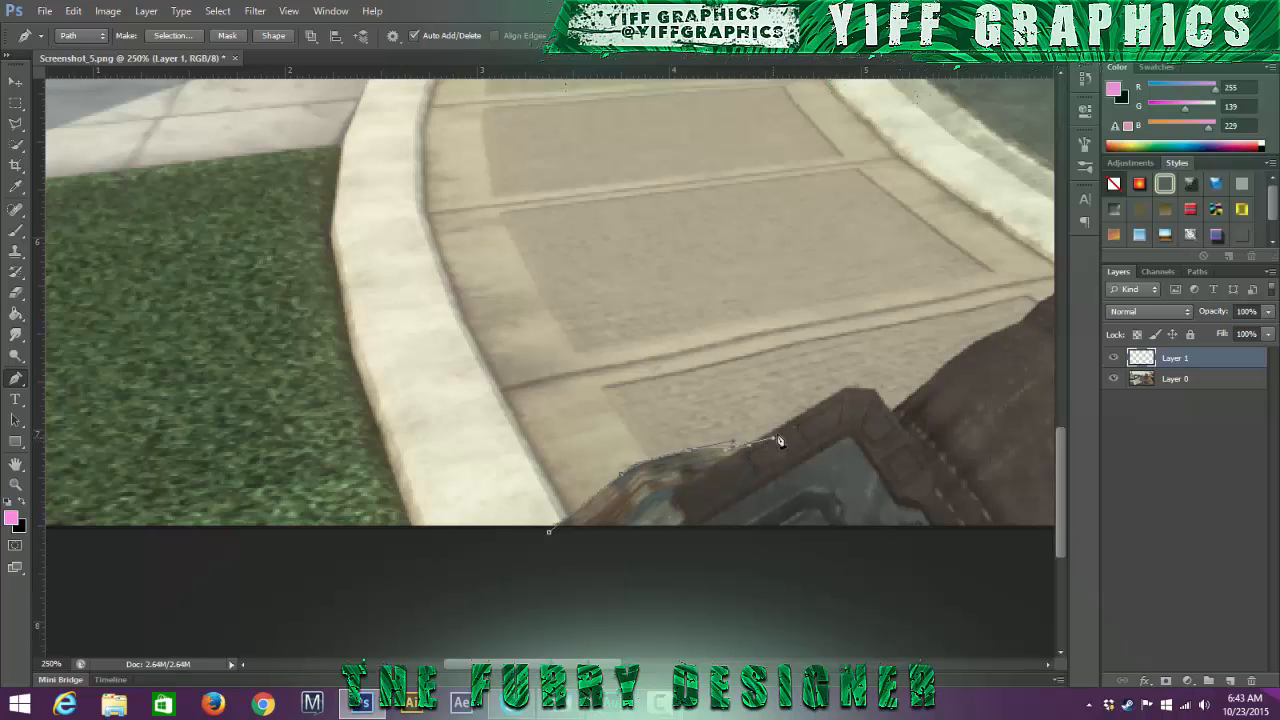
click(845, 390)
click(878, 391)
click(890, 412)
Step: Continue the path along the upper edge of the sleeve cuff toward its pointed peak, redoing the misplaced curve
scroll(940, 420, up, 2)
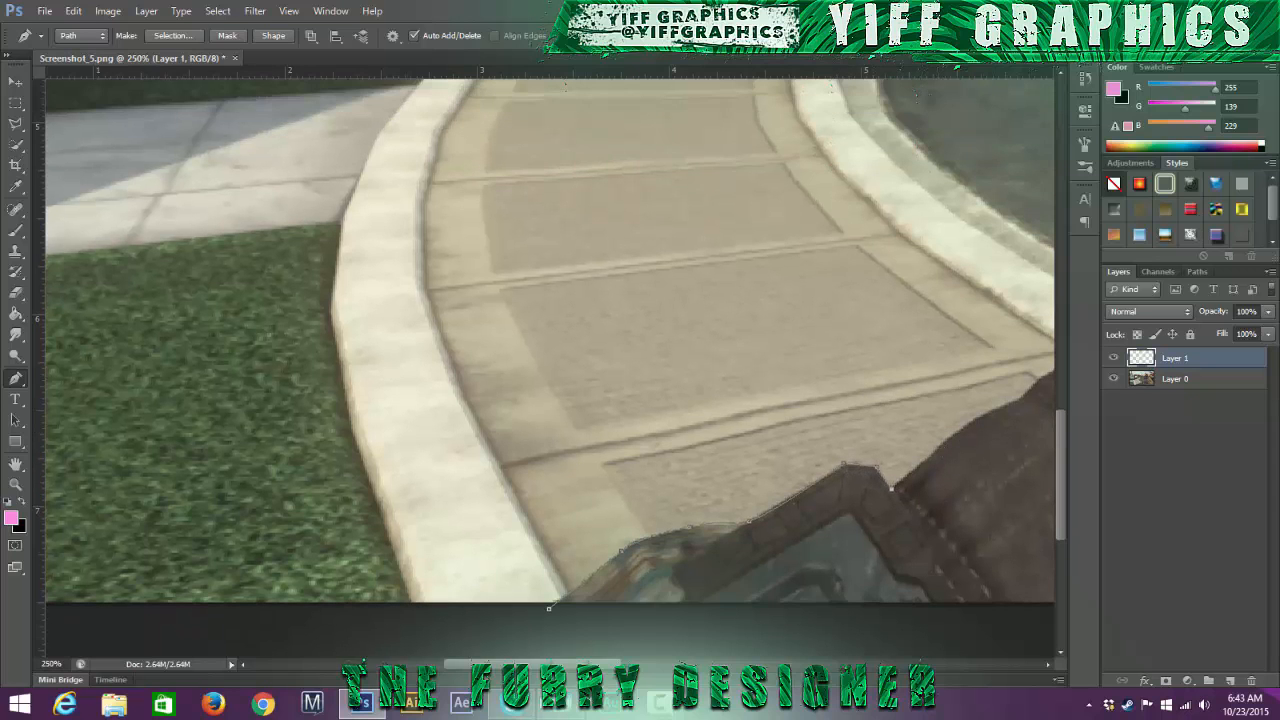
scroll(592, 612, right, 3)
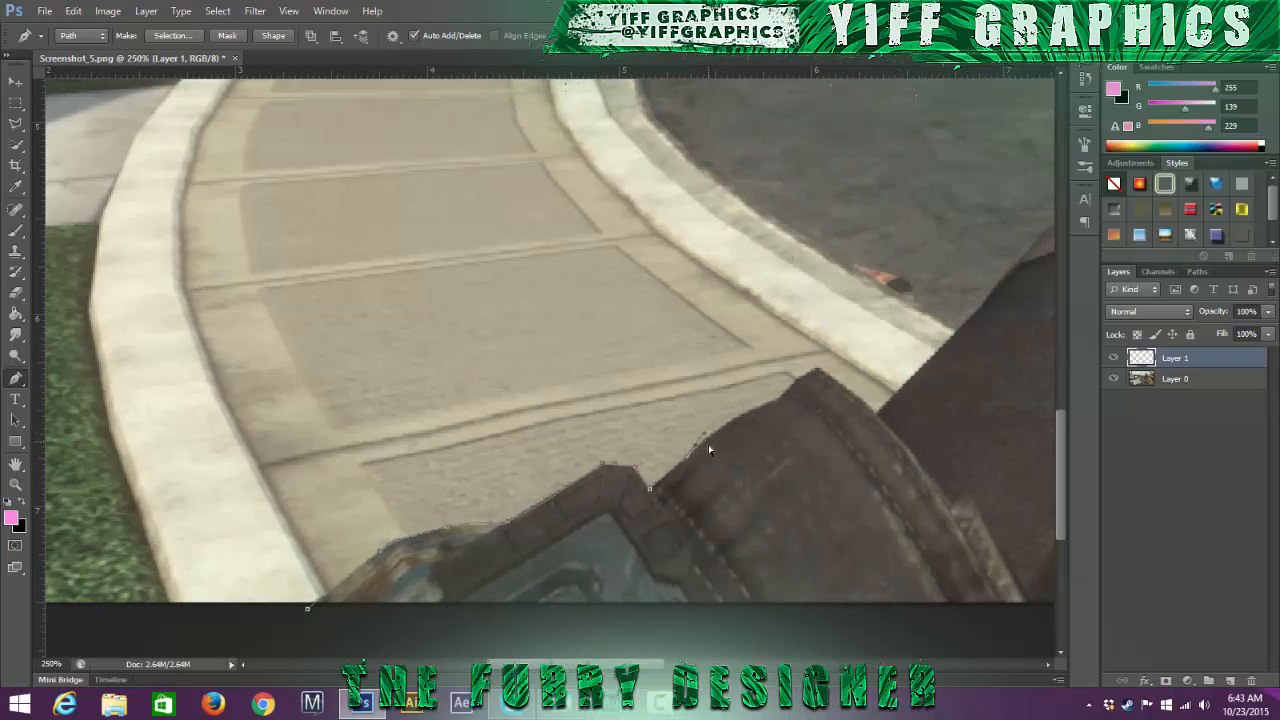
click(708, 438)
click(739, 409)
click(768, 405)
click(795, 400)
key(alt)
drag(770, 405, 782, 408)
key(ctrl+z)
drag(799, 396, 812, 396)
alt+click(776, 404)
click(795, 383)
Step: Extend the path from the cuff along the dark back of the glove to the start of the knuckles
drag(877, 413, 663, 434)
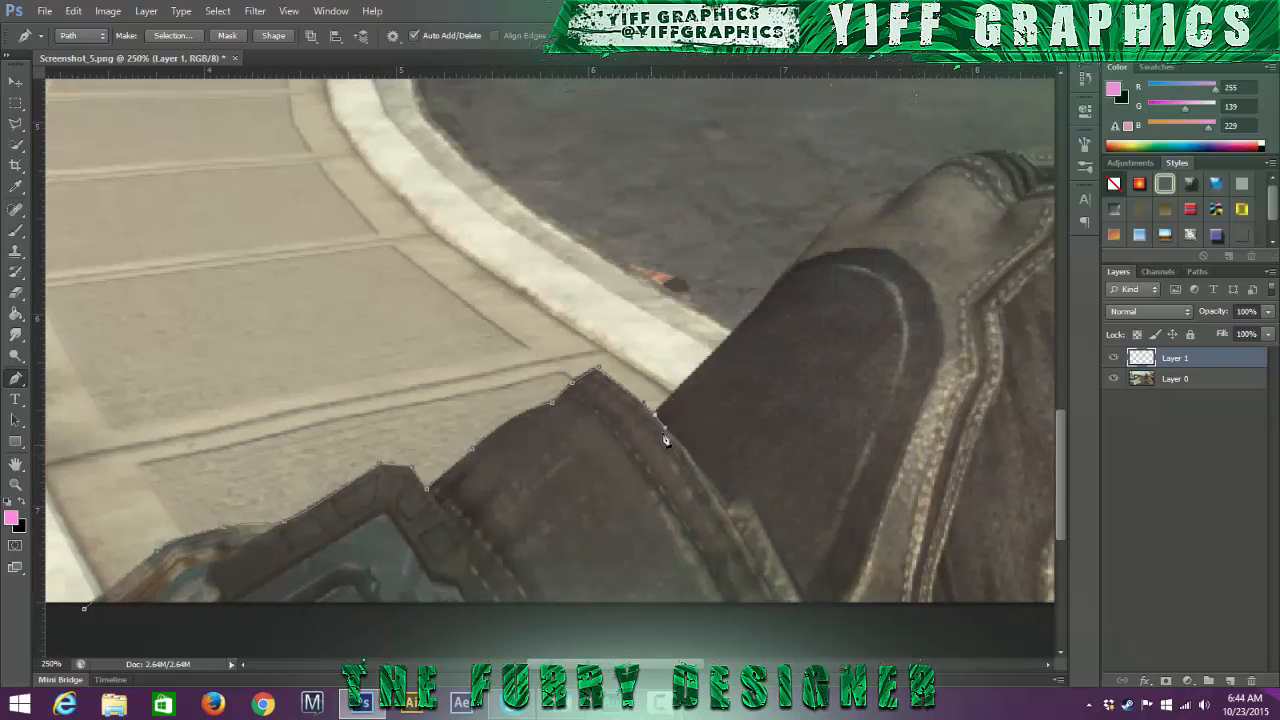
click(755, 312)
key(ctrl+z)
drag(752, 313, 772, 302)
drag(816, 236, 831, 314)
click(822, 327)
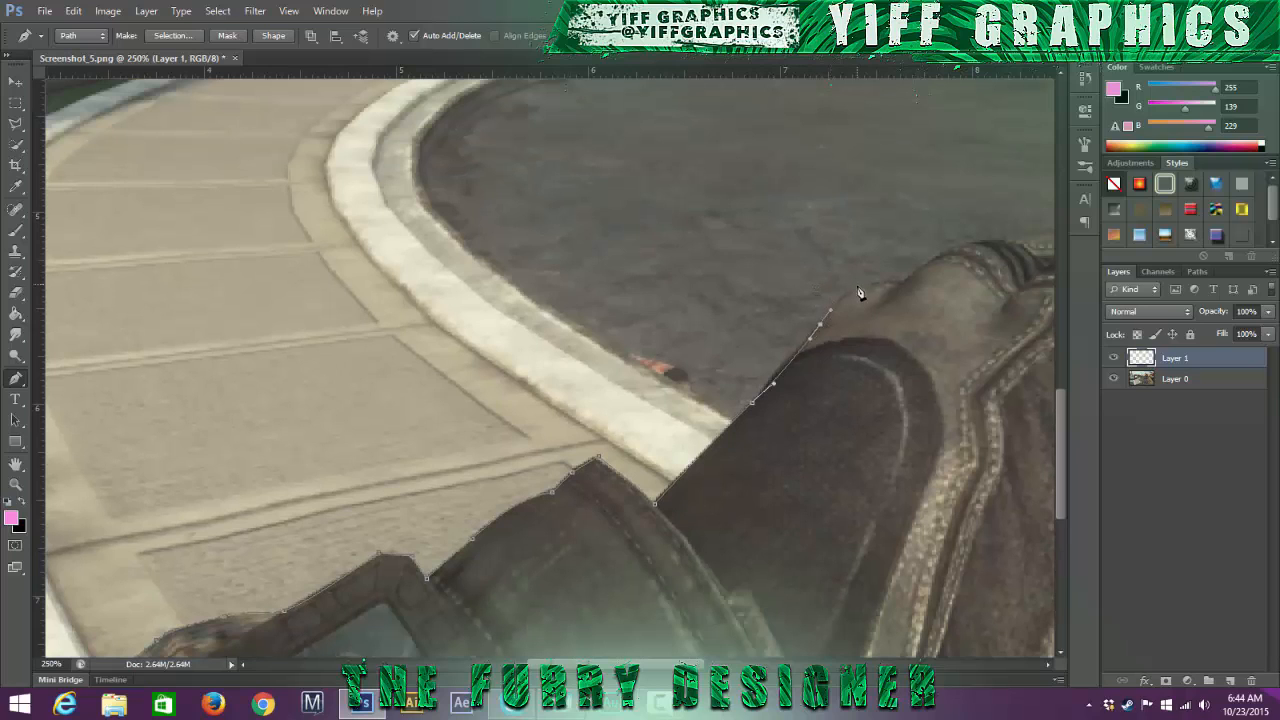
drag(894, 280, 927, 283)
Step: Trace the glove's knuckle seam with curved anchors up to the base of the extended finger
drag(897, 168, 677, 430)
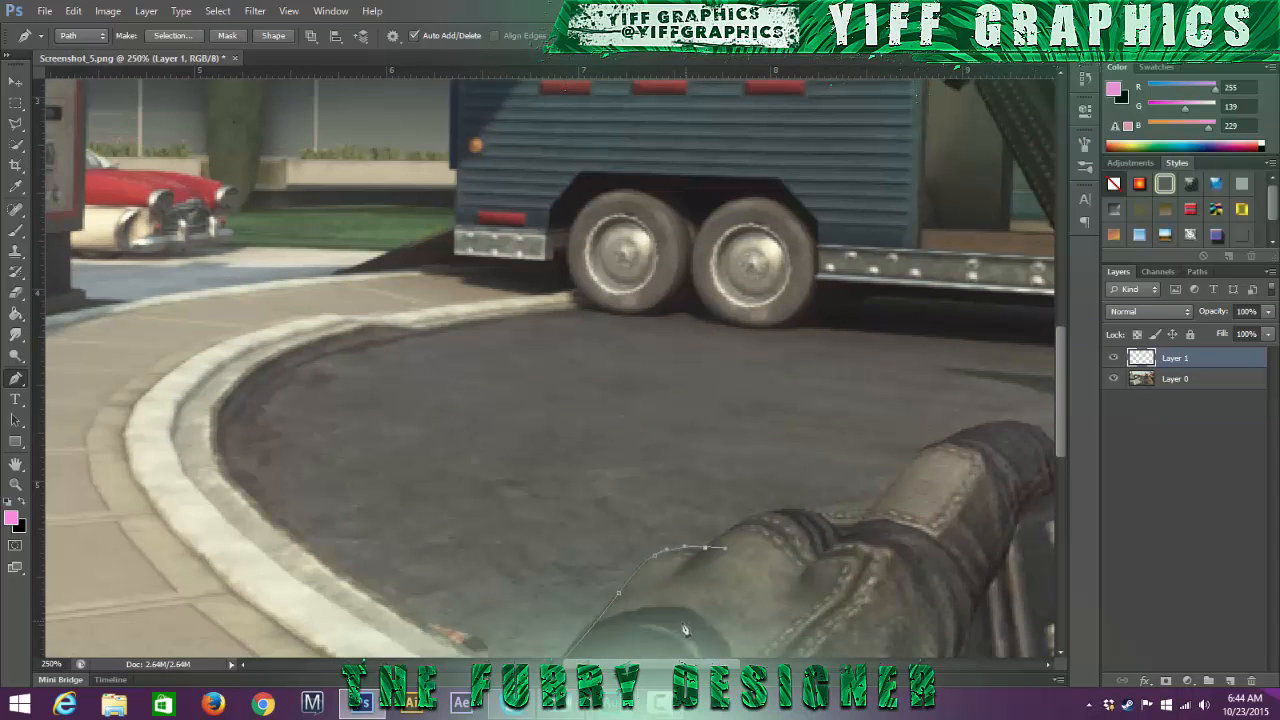
scroll(604, 450, right, 5)
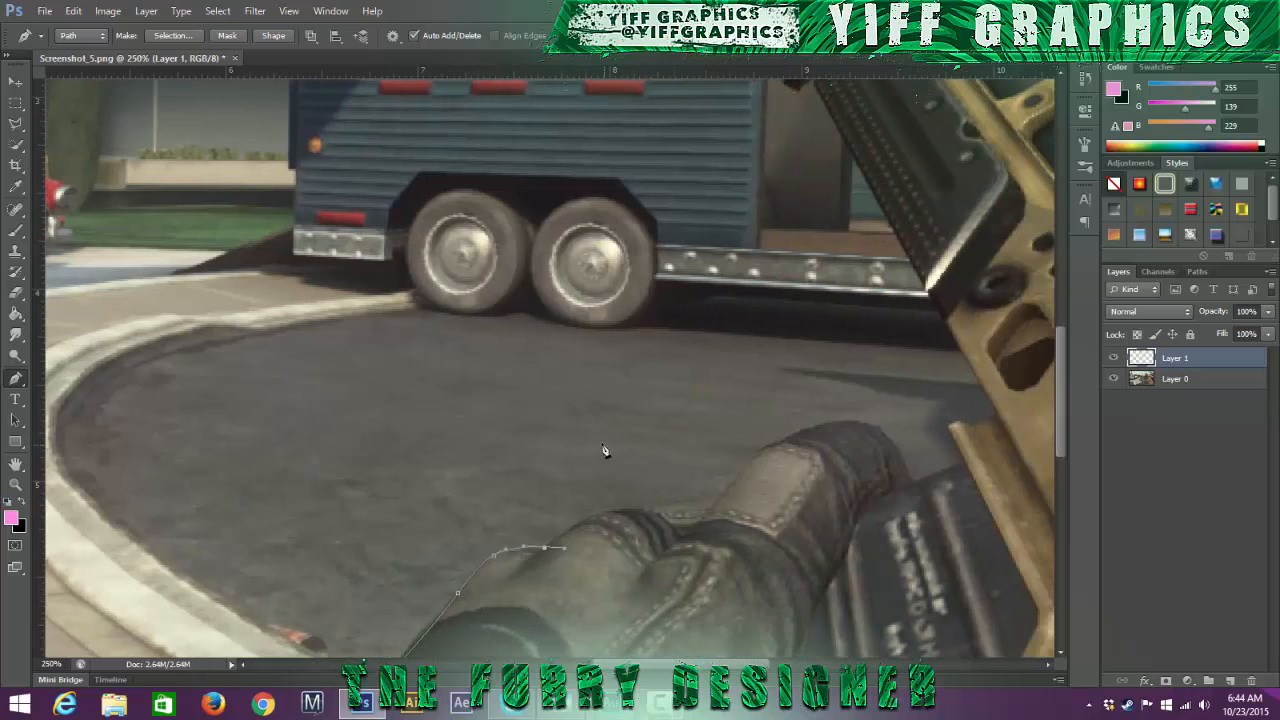
click(544, 547)
drag(617, 510, 654, 513)
click(719, 499)
Step: Trace around the gloved finger's top and rounded tip, ending the curve at the rifle magazine
scroll(748, 600, up, 3)
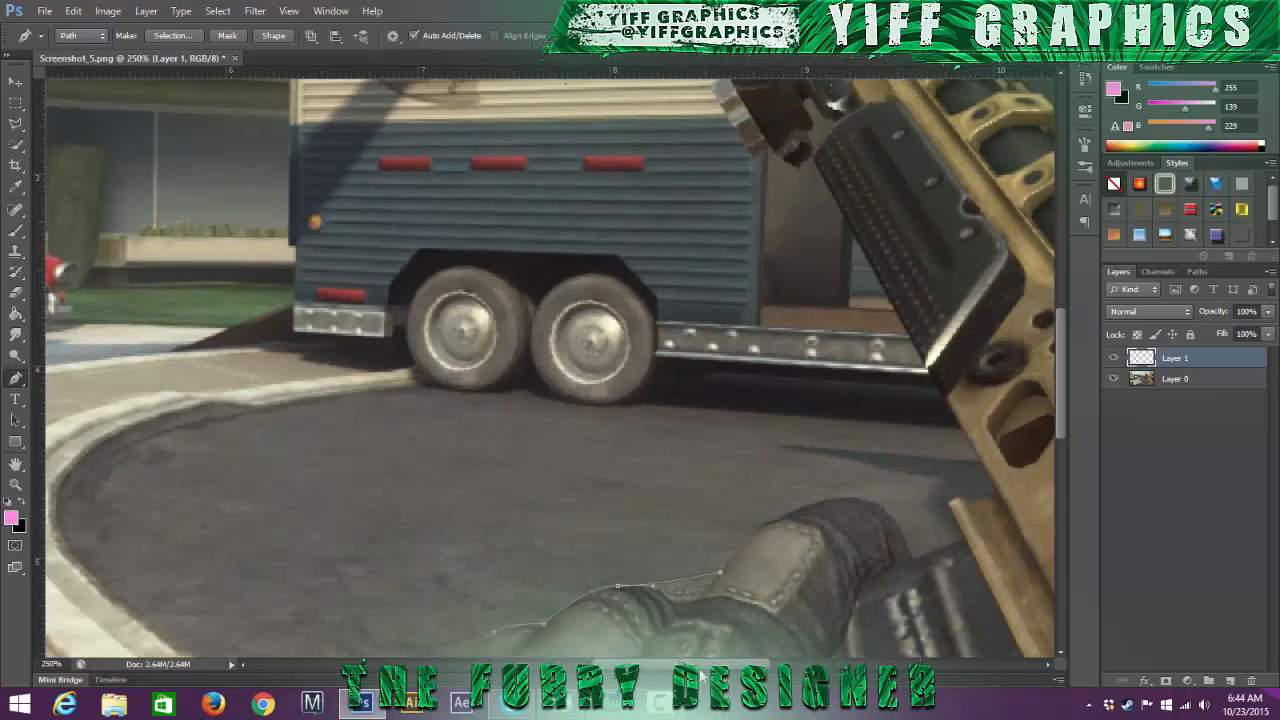
scroll(684, 590, right, 3)
scroll(684, 590, down, 2)
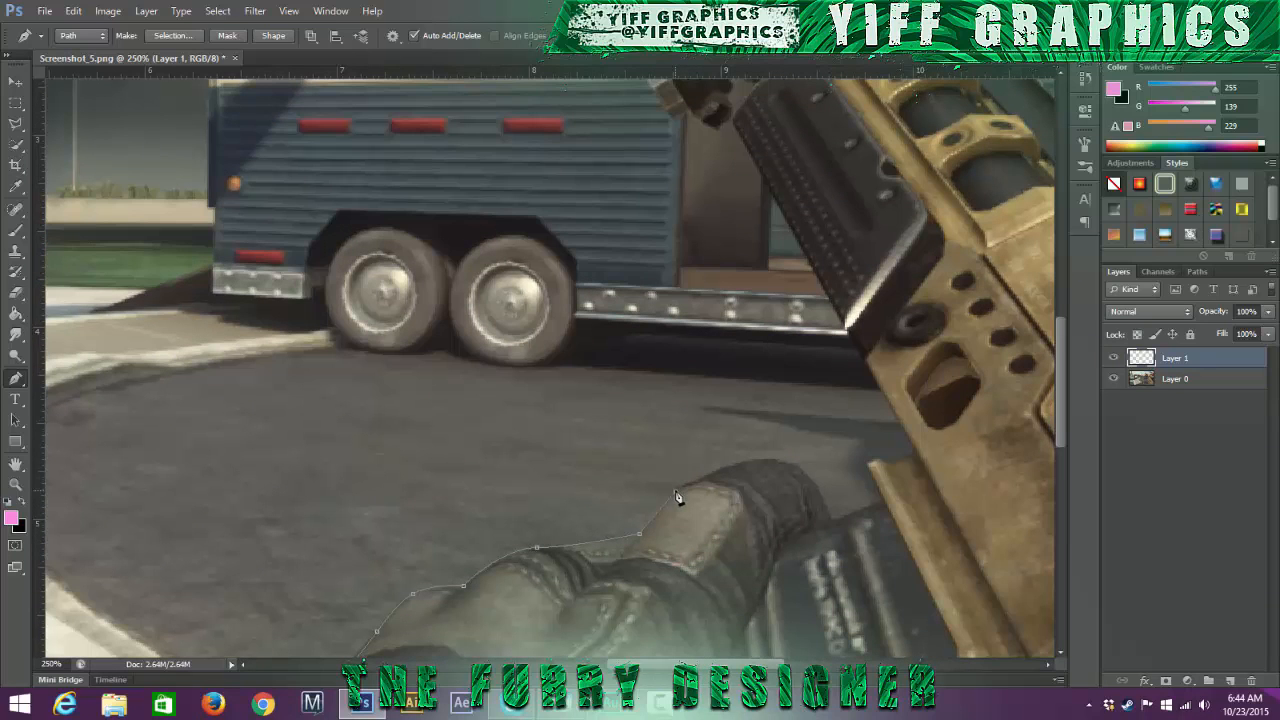
click(676, 492)
click(703, 478)
drag(760, 459, 794, 459)
drag(832, 522, 852, 581)
scroll(852, 583, up, 2)
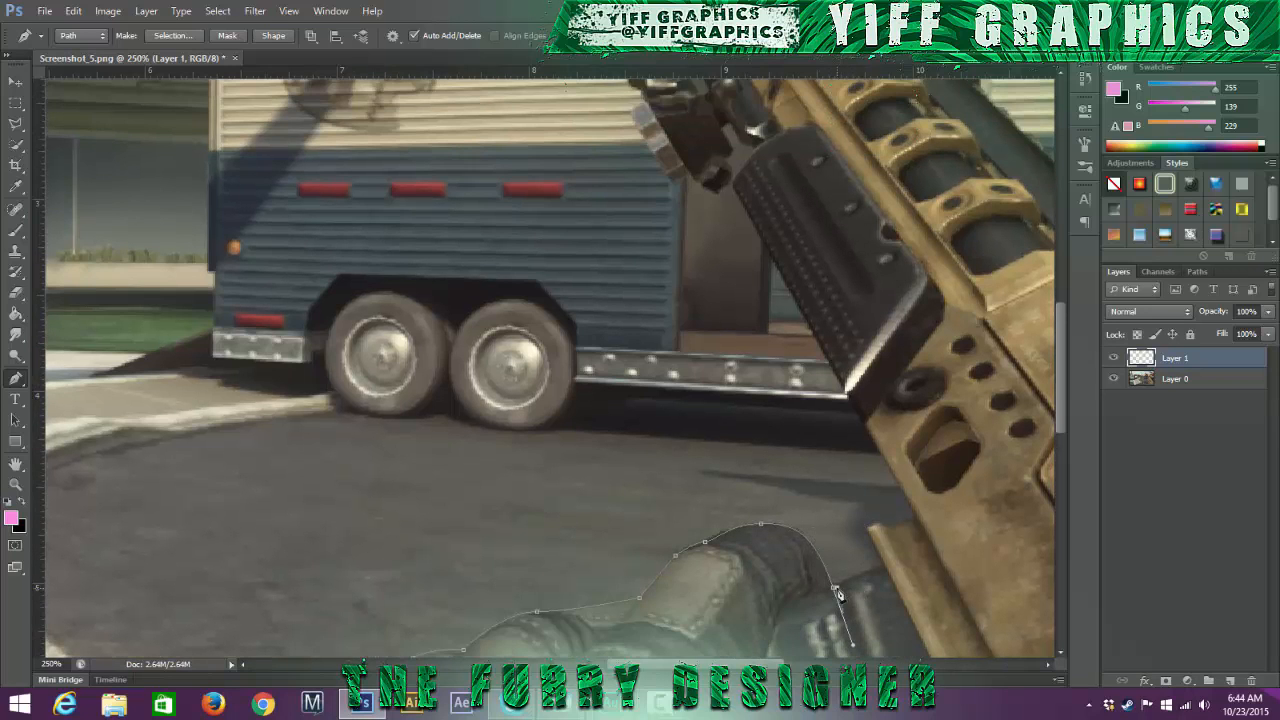
click(835, 591)
Step: Continue the path across the magazine's top edge and around the tan lip to the rifle body
scroll(666, 678, right, 4)
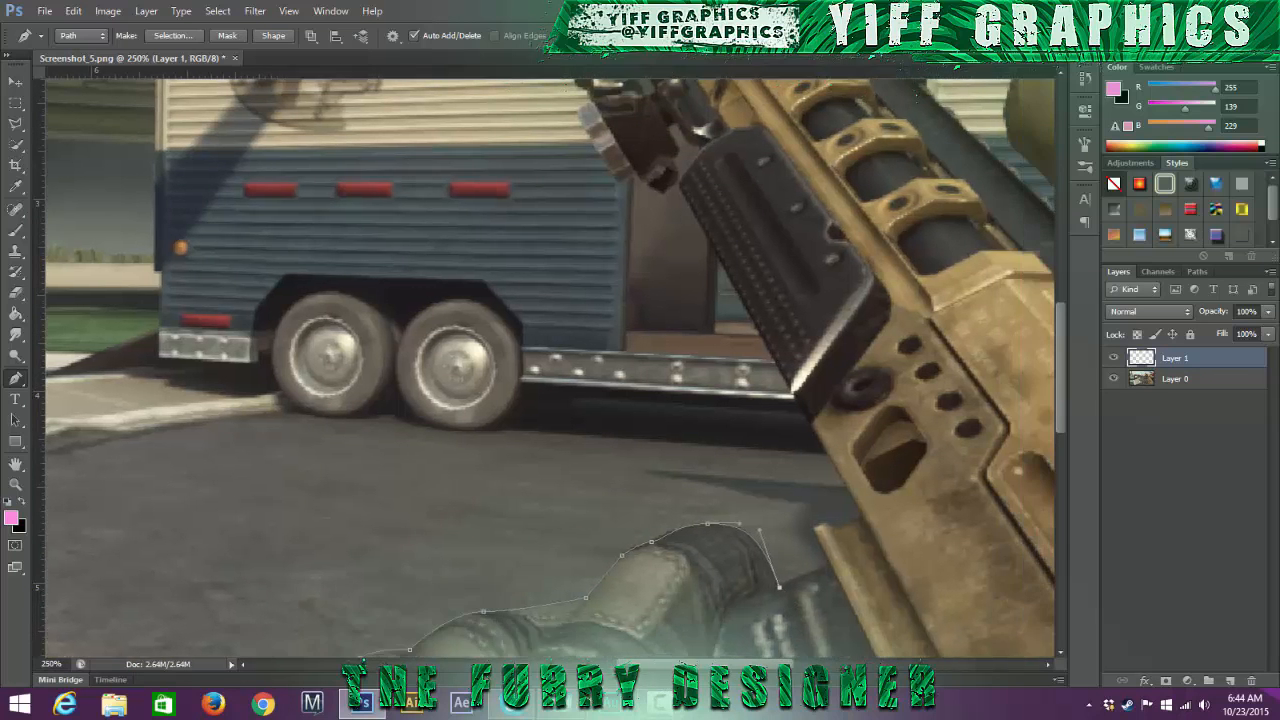
scroll(732, 603, down, 15)
scroll(732, 603, up, 3)
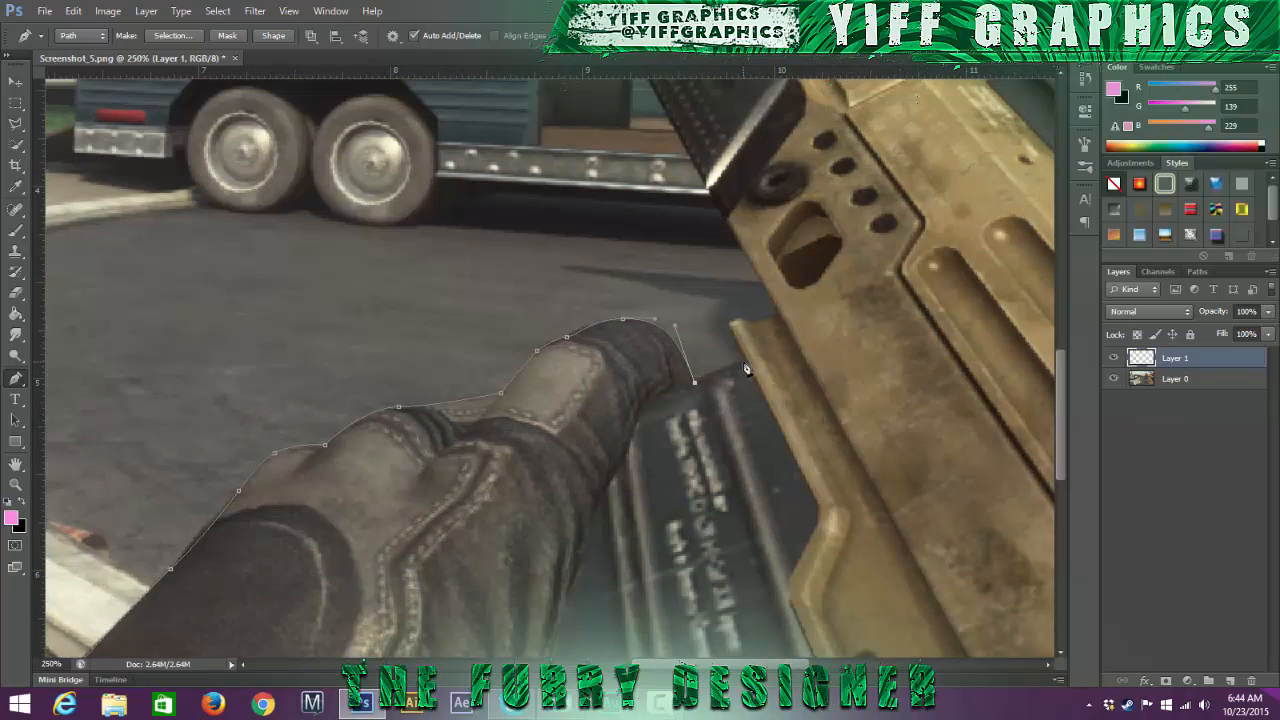
click(743, 364)
scroll(748, 390, up, 1)
click(730, 412)
click(755, 415)
mouse_move(779, 405)
mouse_down()
mouse_move(798, 408)
mouse_move(782, 410)
mouse_up()
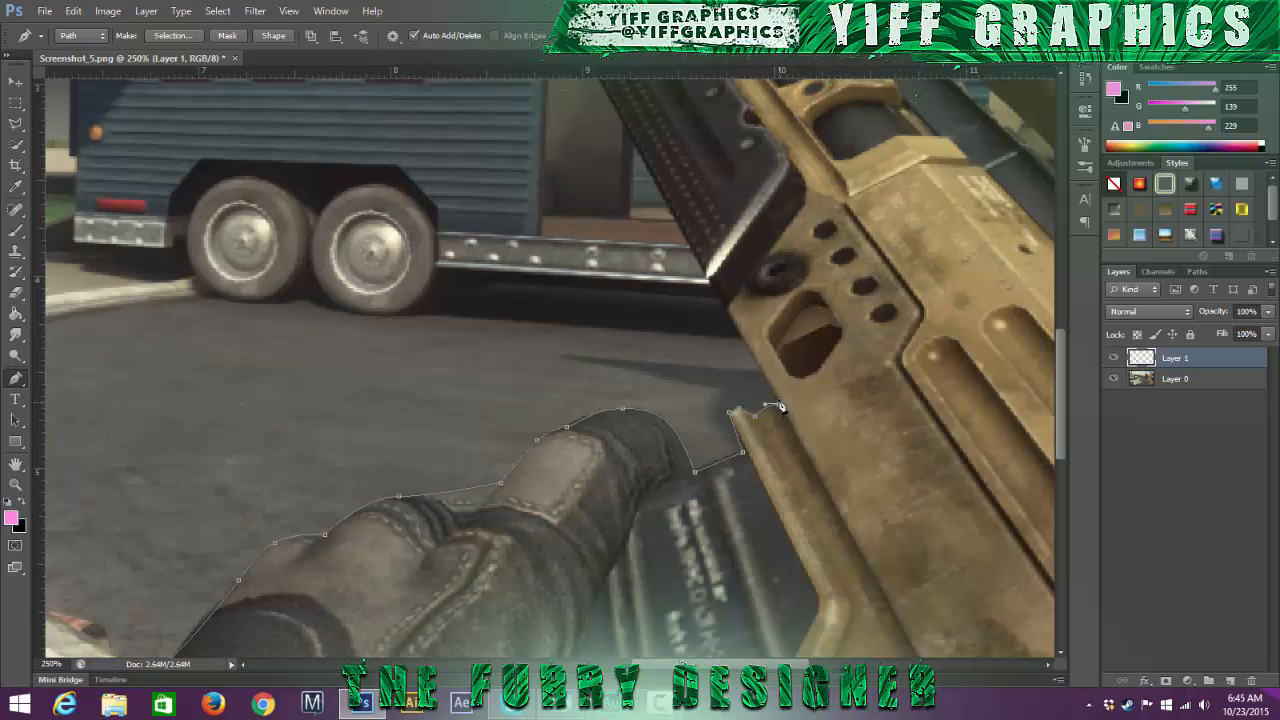
Step: Trace the rifle's underside along the black handguard and into the gap beside the side-mounted attachment
scroll(782, 410, up, 5)
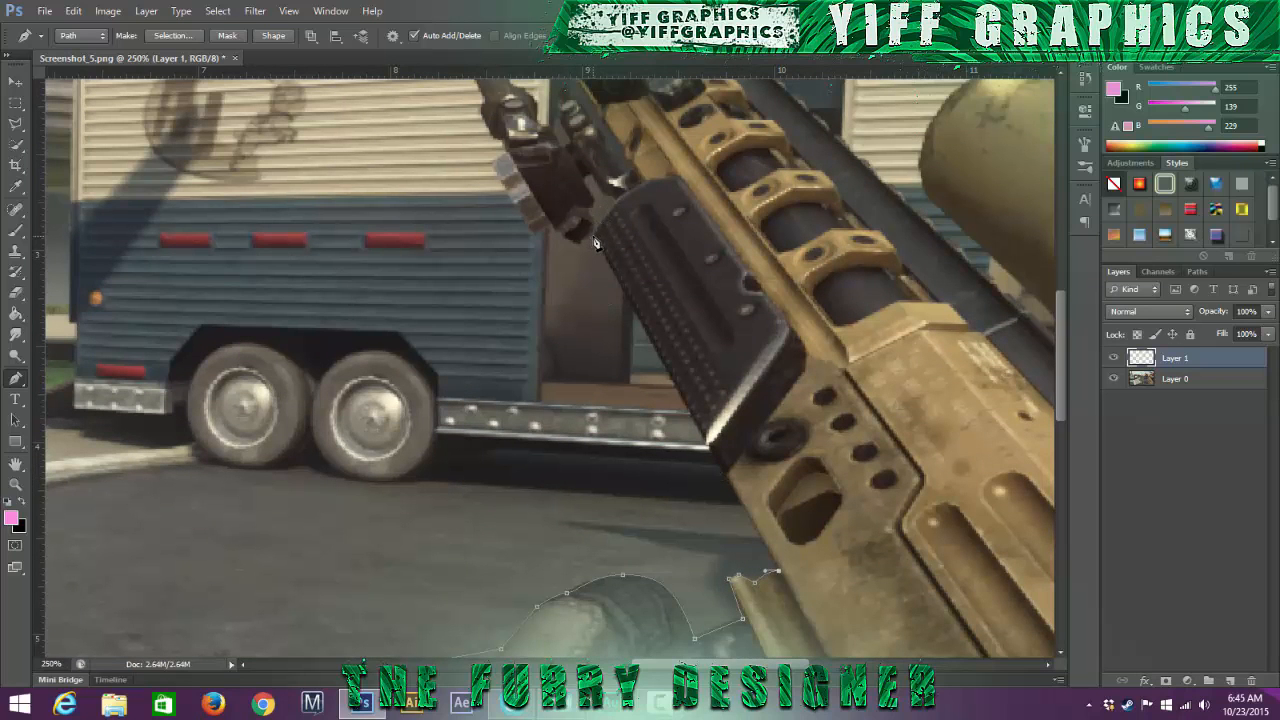
scroll(595, 243, up, 5)
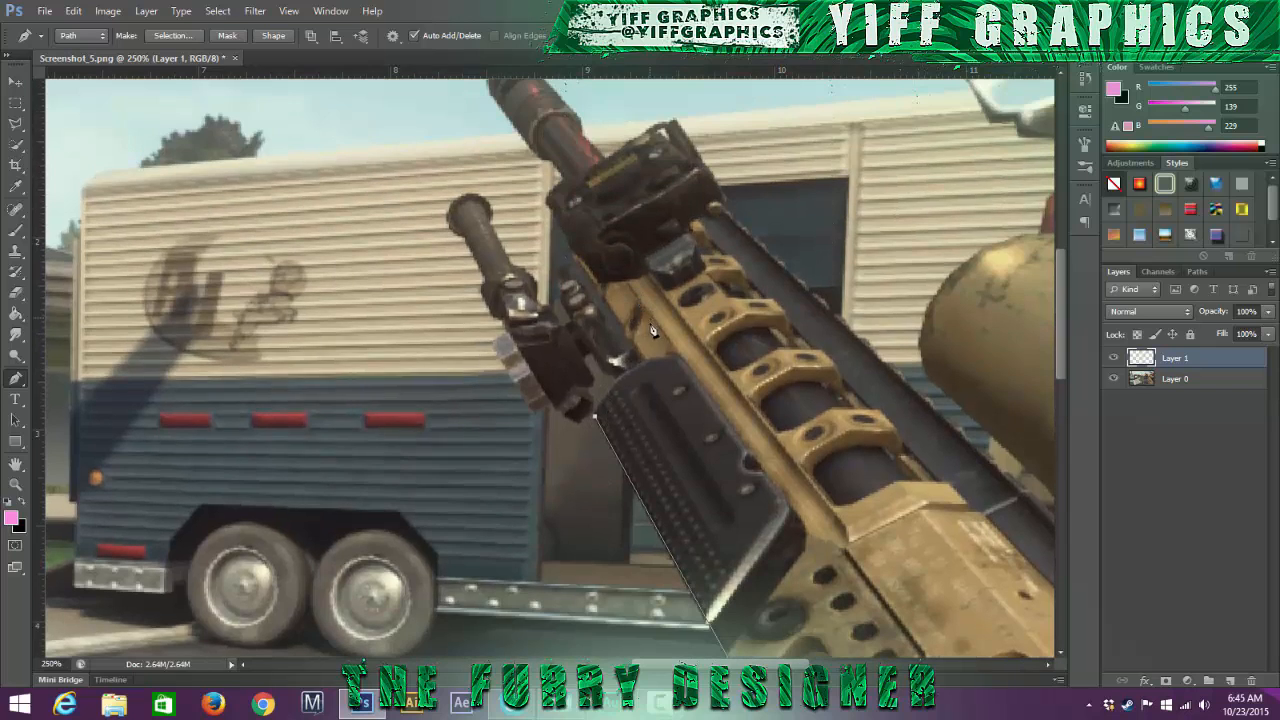
click(615, 381)
drag(622, 385, 588, 365)
Step: Trace the lower end of the side-mounted attachment and around its silver ridged knob
scroll(592, 368, down, 2)
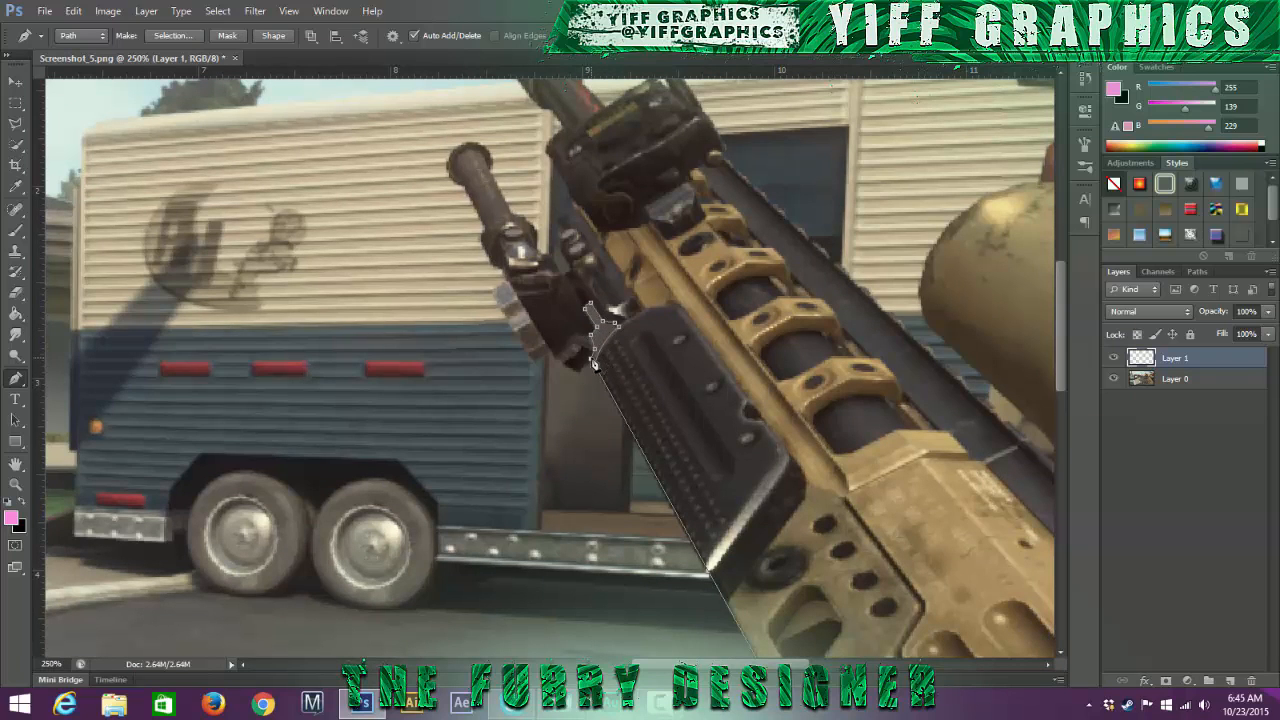
scroll(597, 365, down, 2)
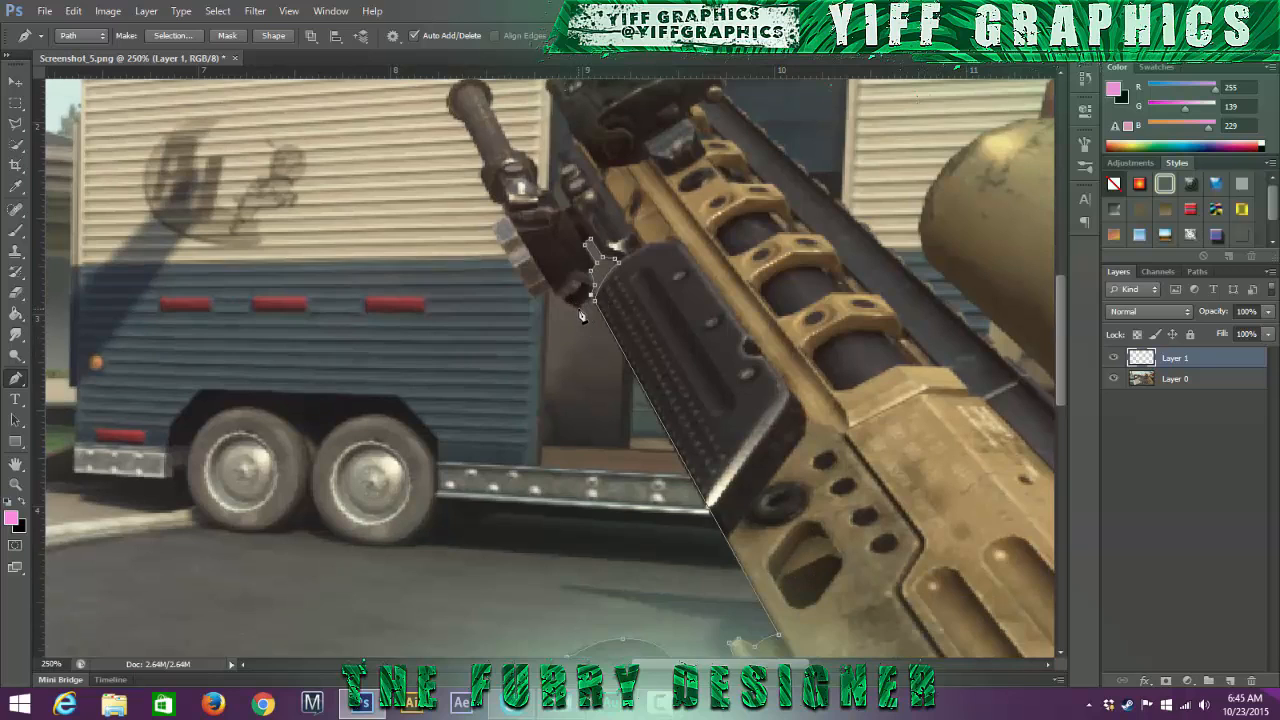
scroll(581, 316, up, 1)
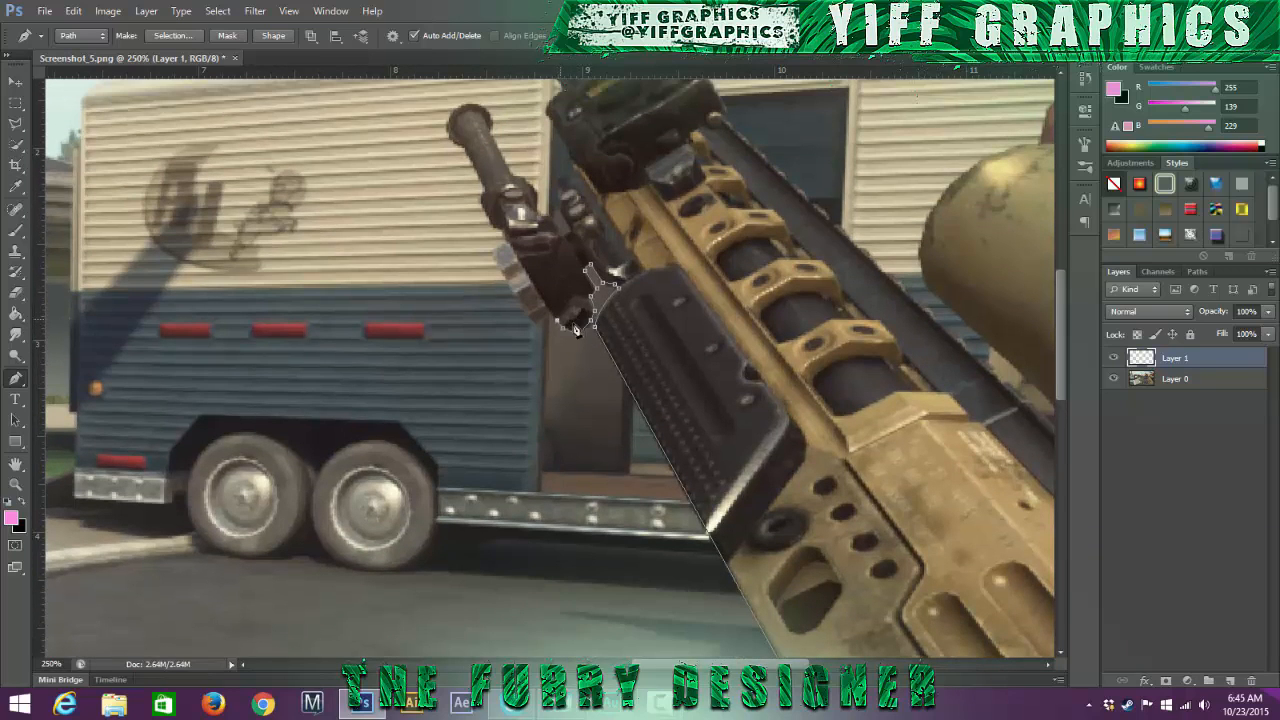
scroll(570, 331, up, 1)
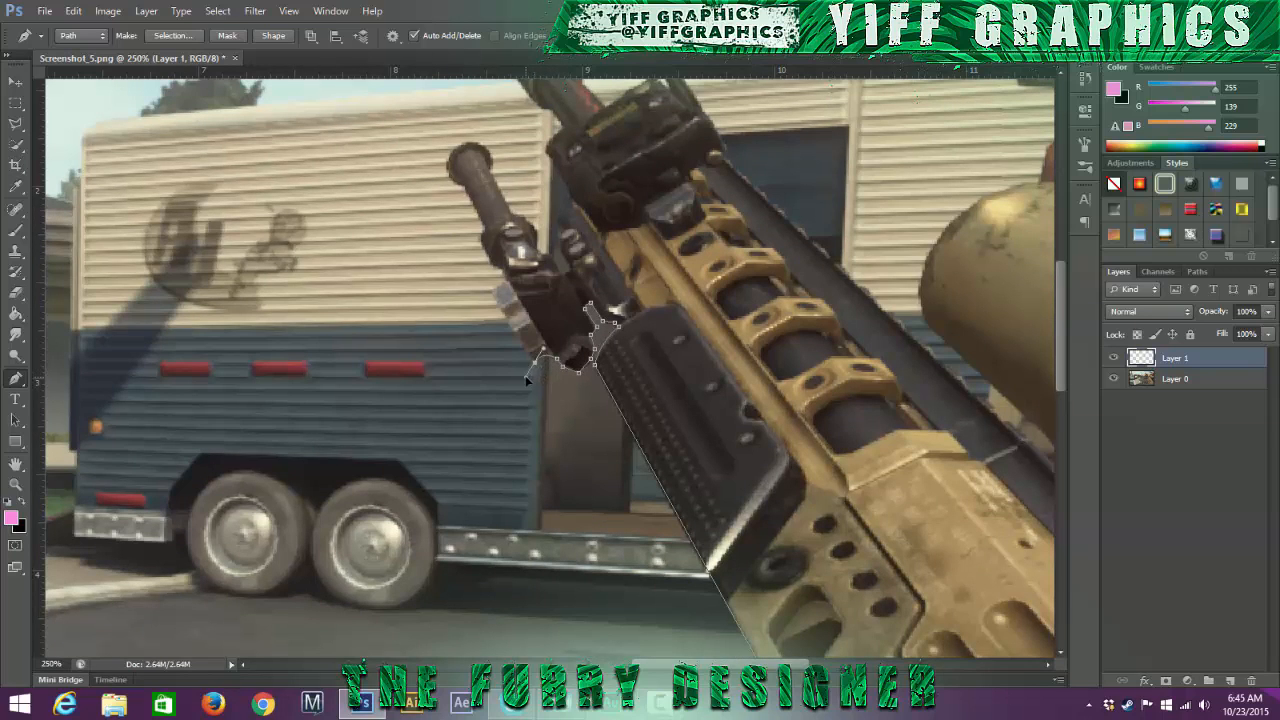
scroll(533, 368, down, 15)
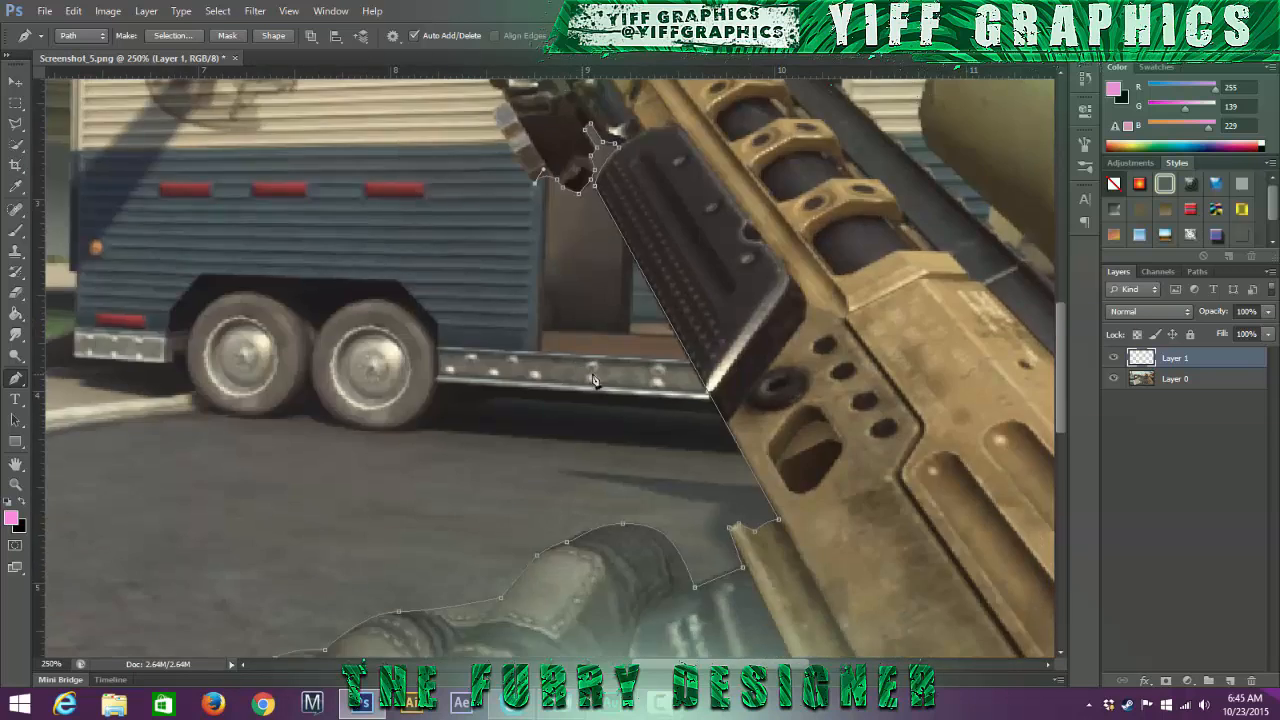
scroll(201, 627, up, 15)
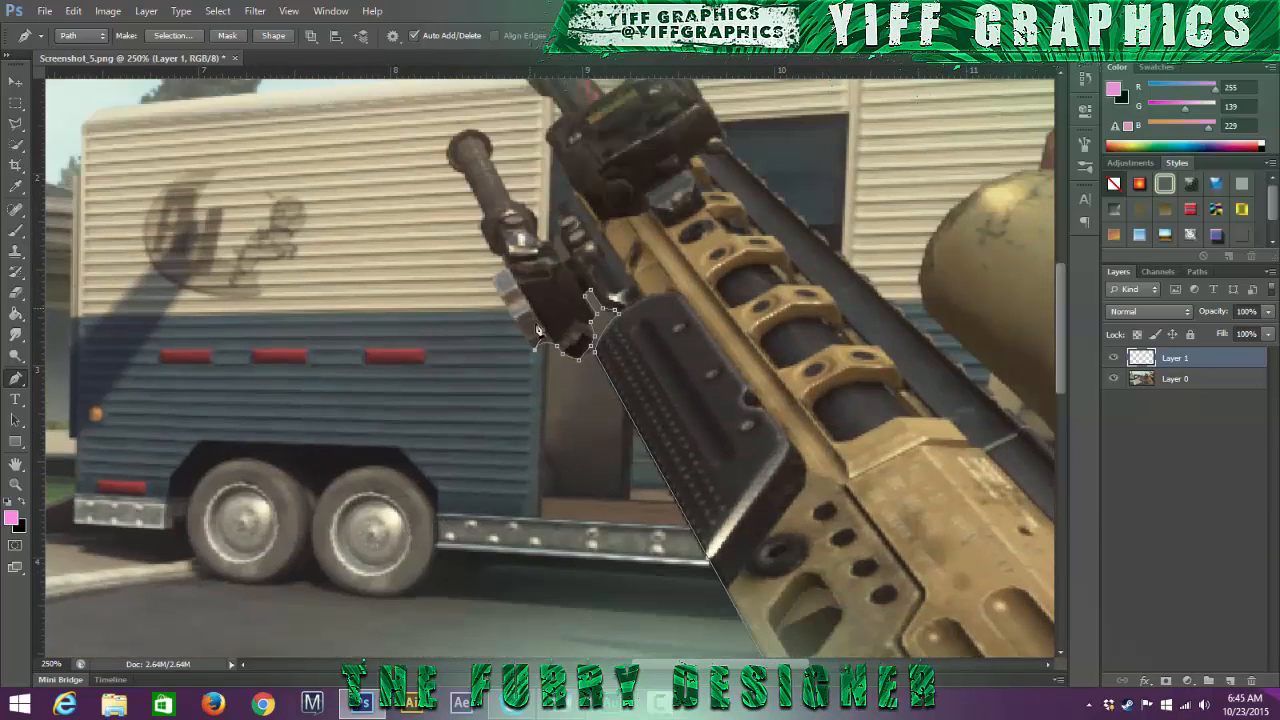
scroll(540, 331, up, 3)
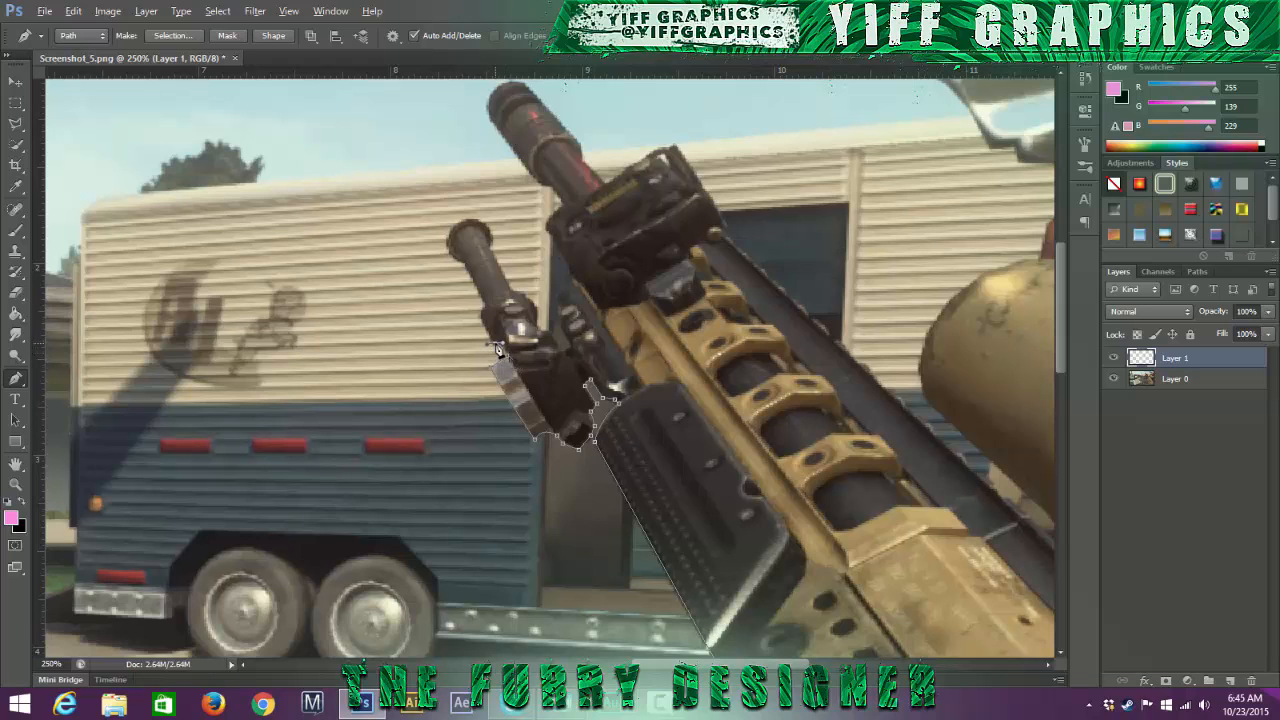
Step: Outline the attachment's small tube, going around its round tip and back down to the mount
scroll(493, 355, up, 3)
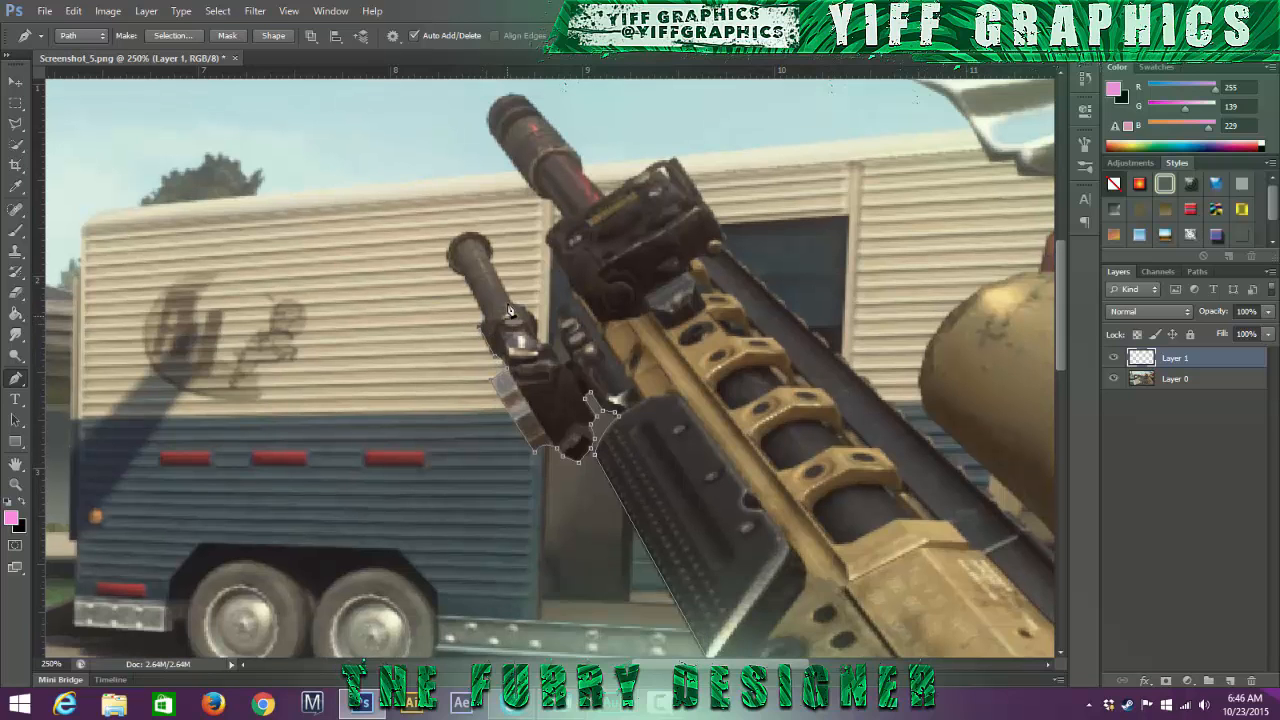
scroll(487, 376, up, 5)
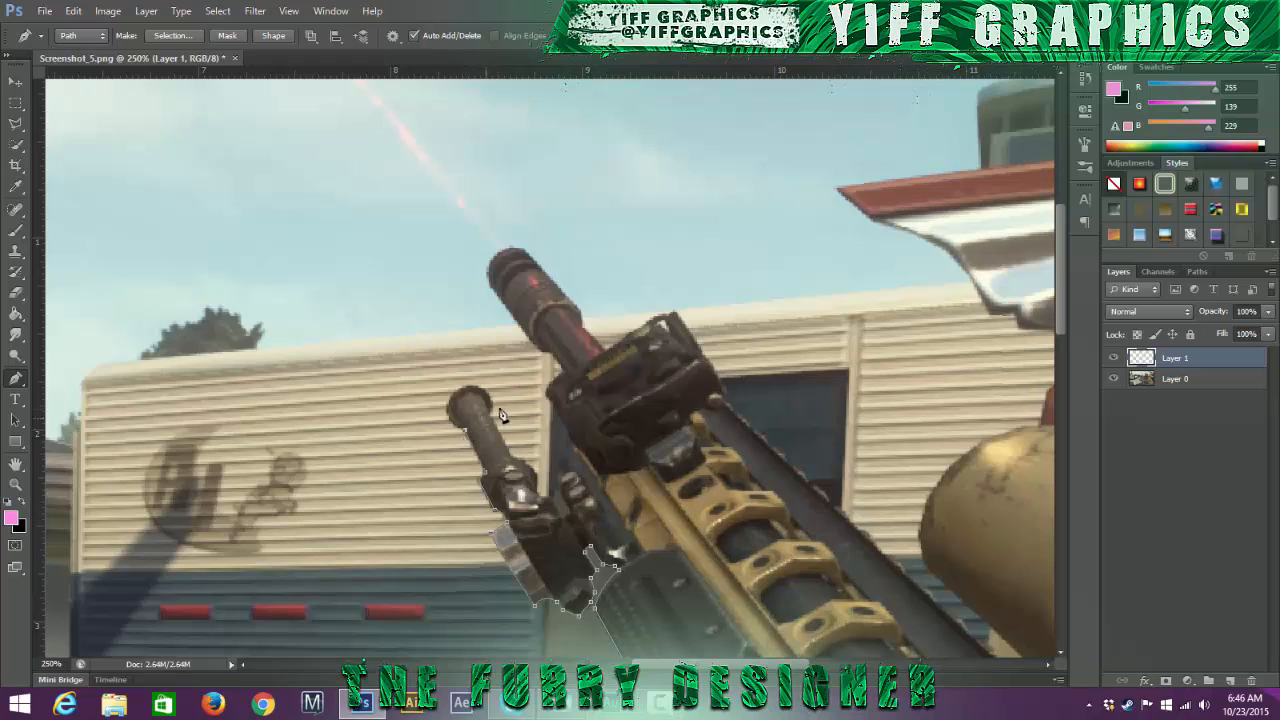
drag(452, 398, 487, 427)
click(449, 405)
drag(486, 455, 485, 468)
scroll(537, 404, down, 2)
drag(539, 420, 535, 450)
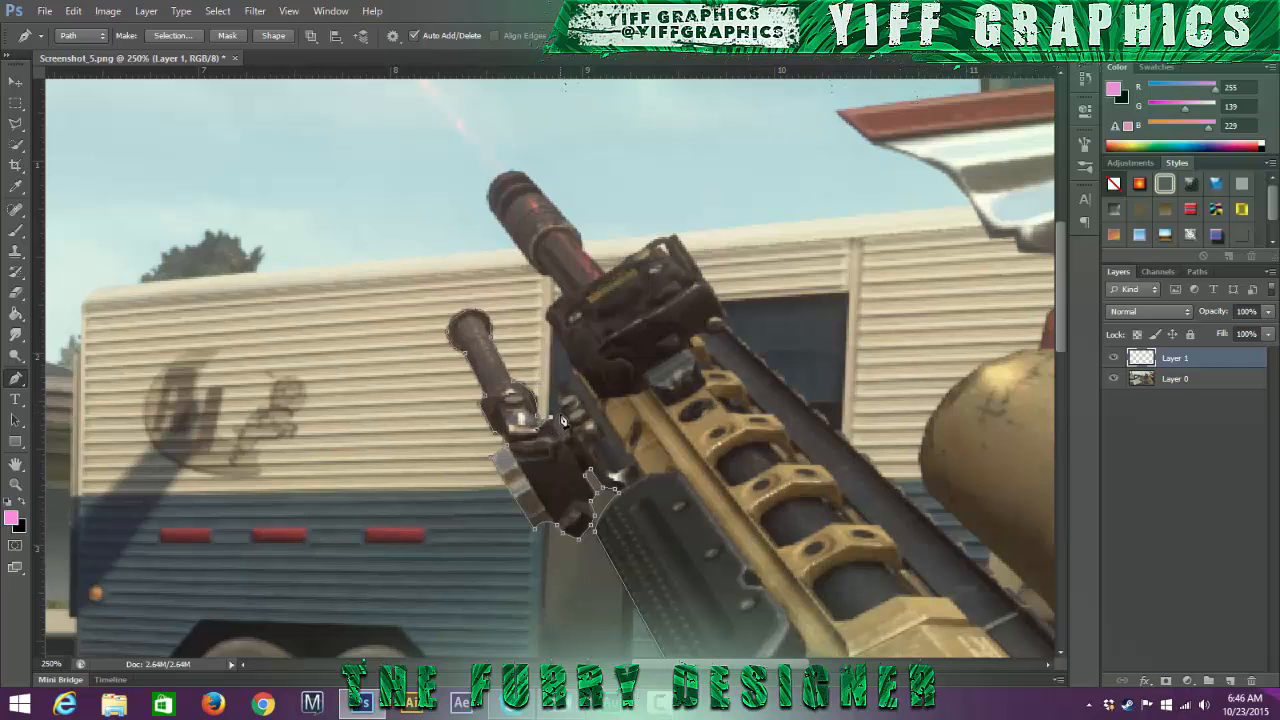
Step: Trace the gap between the attachment's mount and the rifle's front sight block
scroll(563, 440, up, 1)
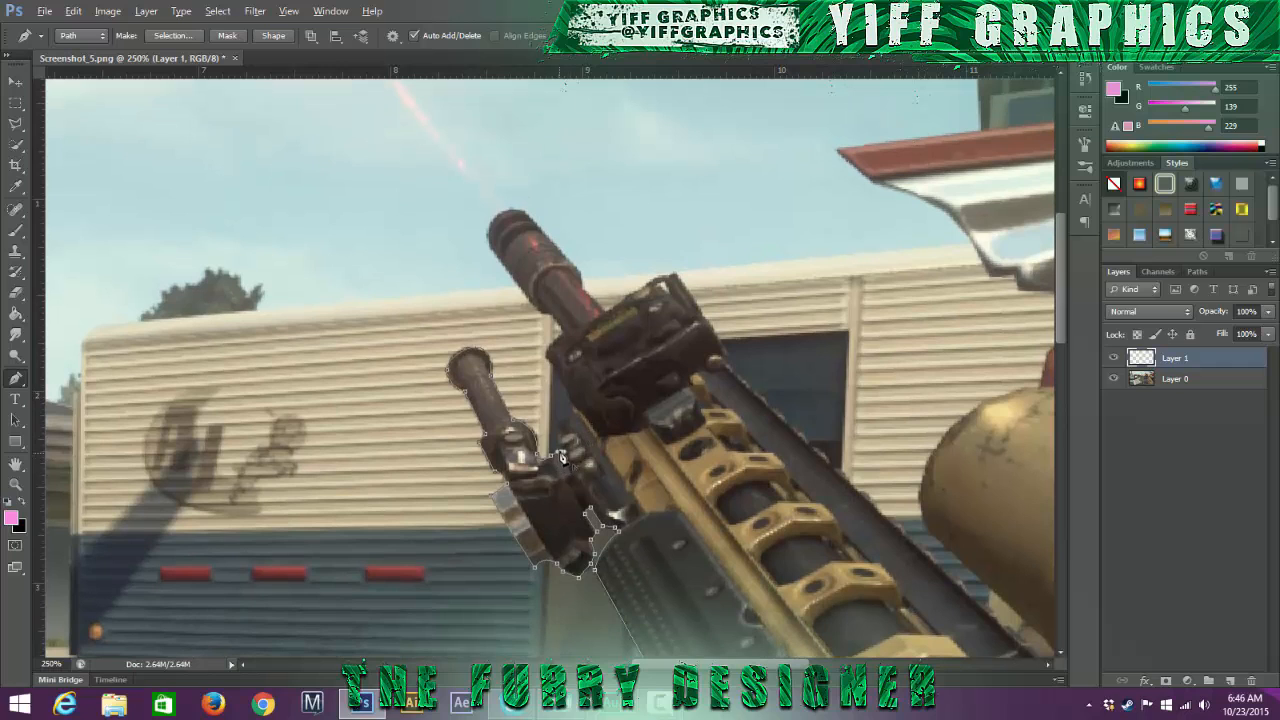
click(553, 427)
scroll(580, 418, up, 1)
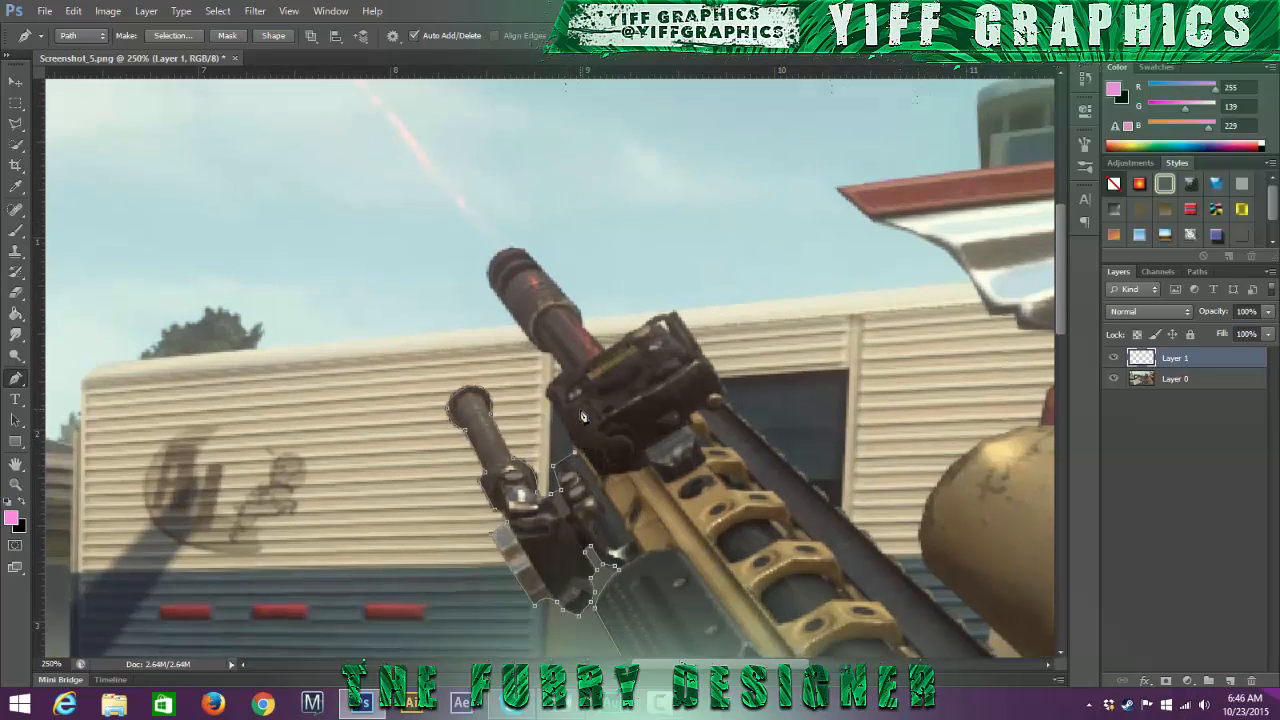
scroll(565, 440, up, 1)
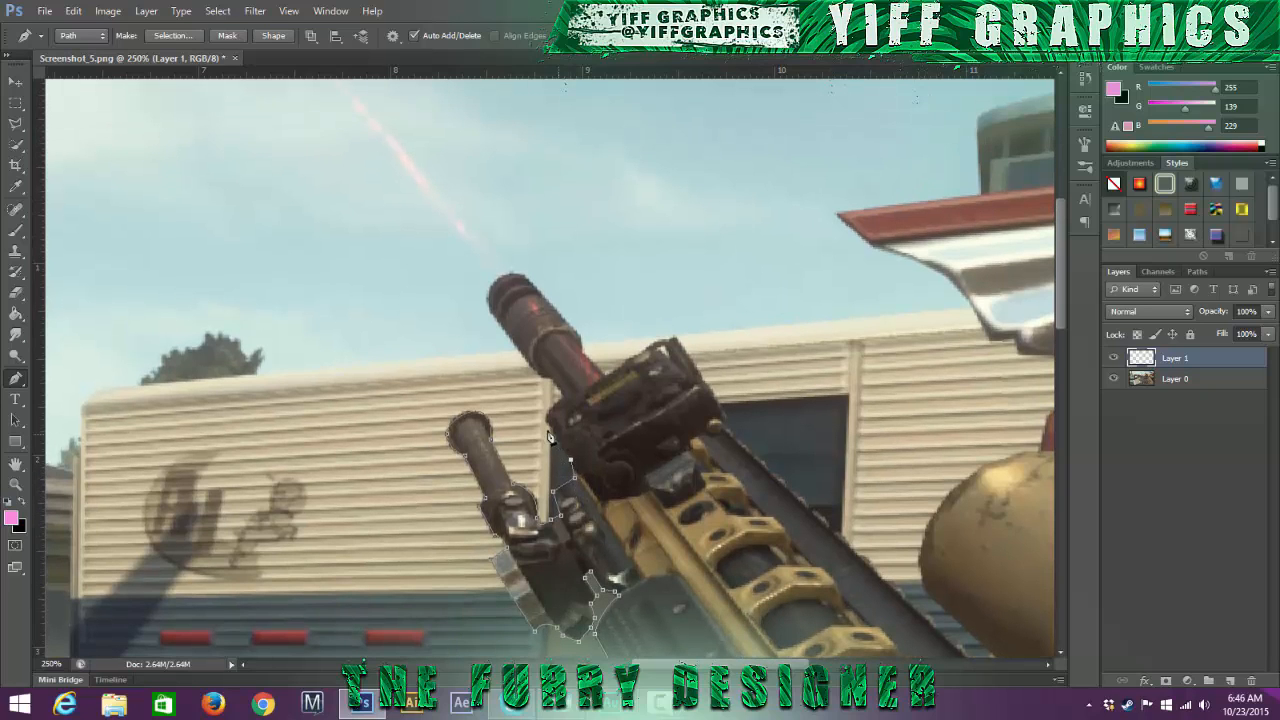
Step: Trace the outer edge of the front sight block and continue along the barrel to the muzzle
click(547, 421)
click(566, 401)
drag(574, 388, 594, 381)
alt+click(565, 396)
scroll(553, 392, up, 1)
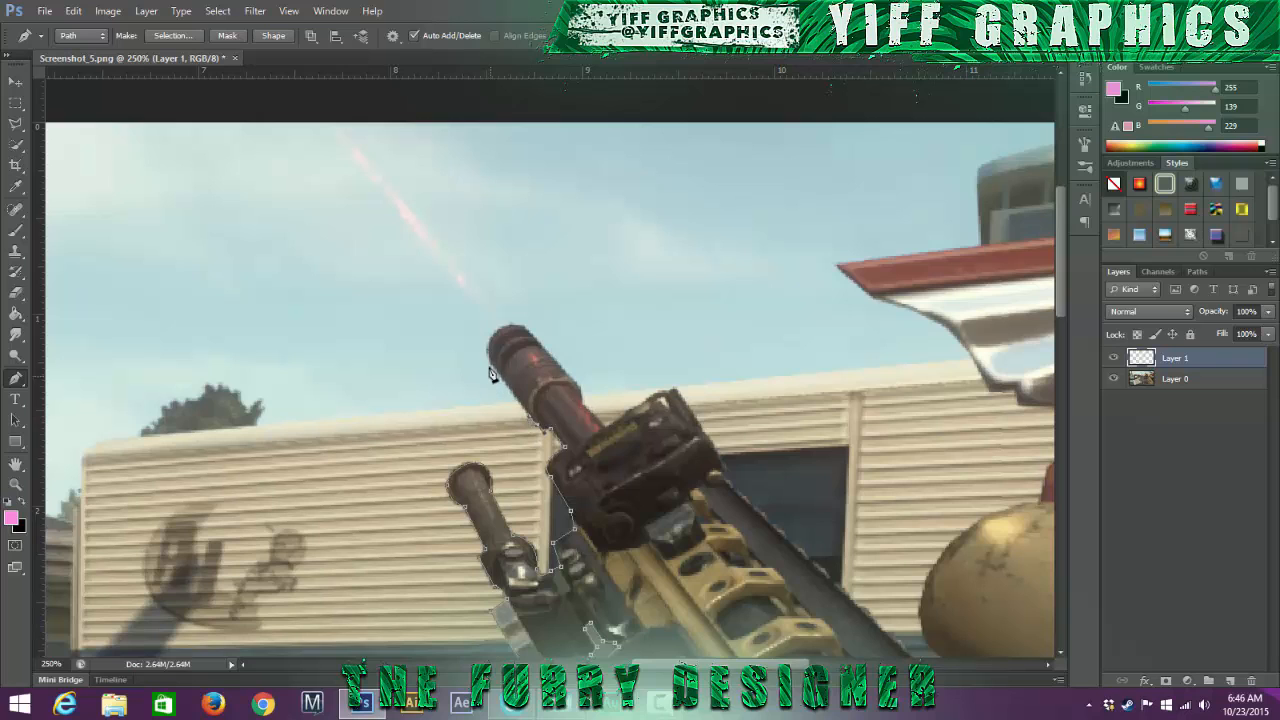
scroll(491, 368, up, 1)
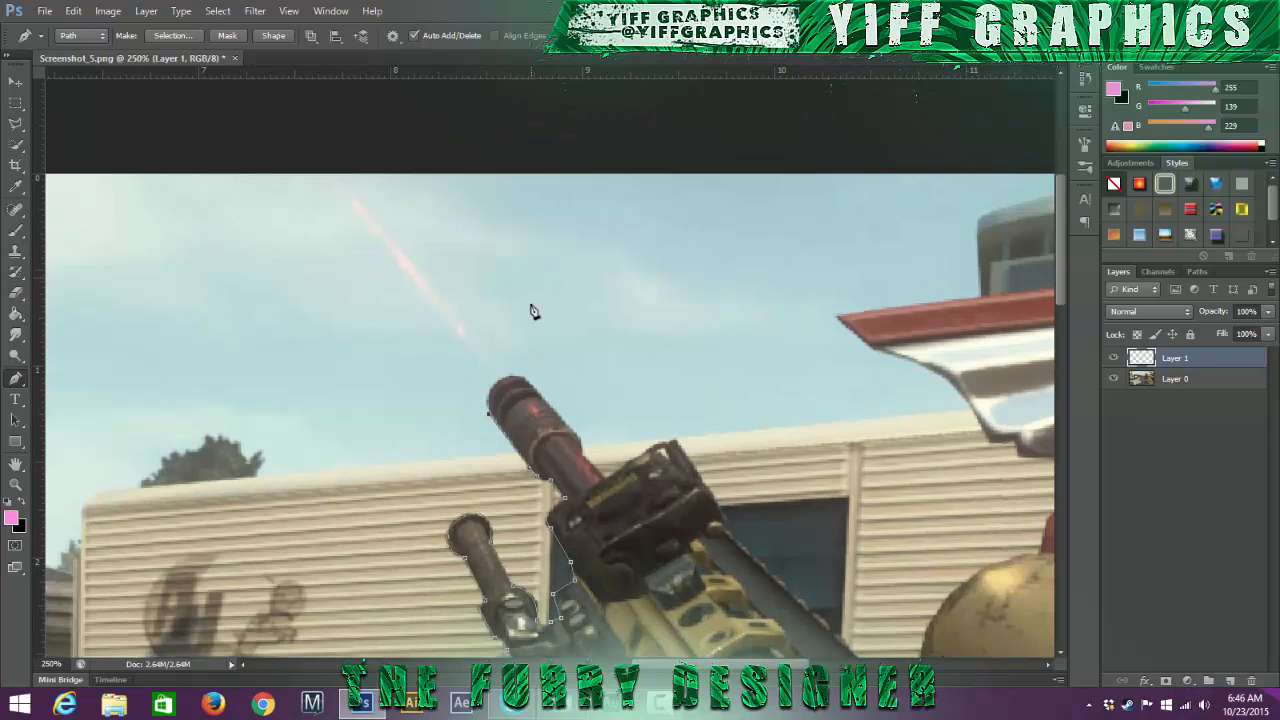
Step: Trace around the muzzle tip, down the far side of the barrel, and over the top of the front sight block
drag(527, 379, 576, 391)
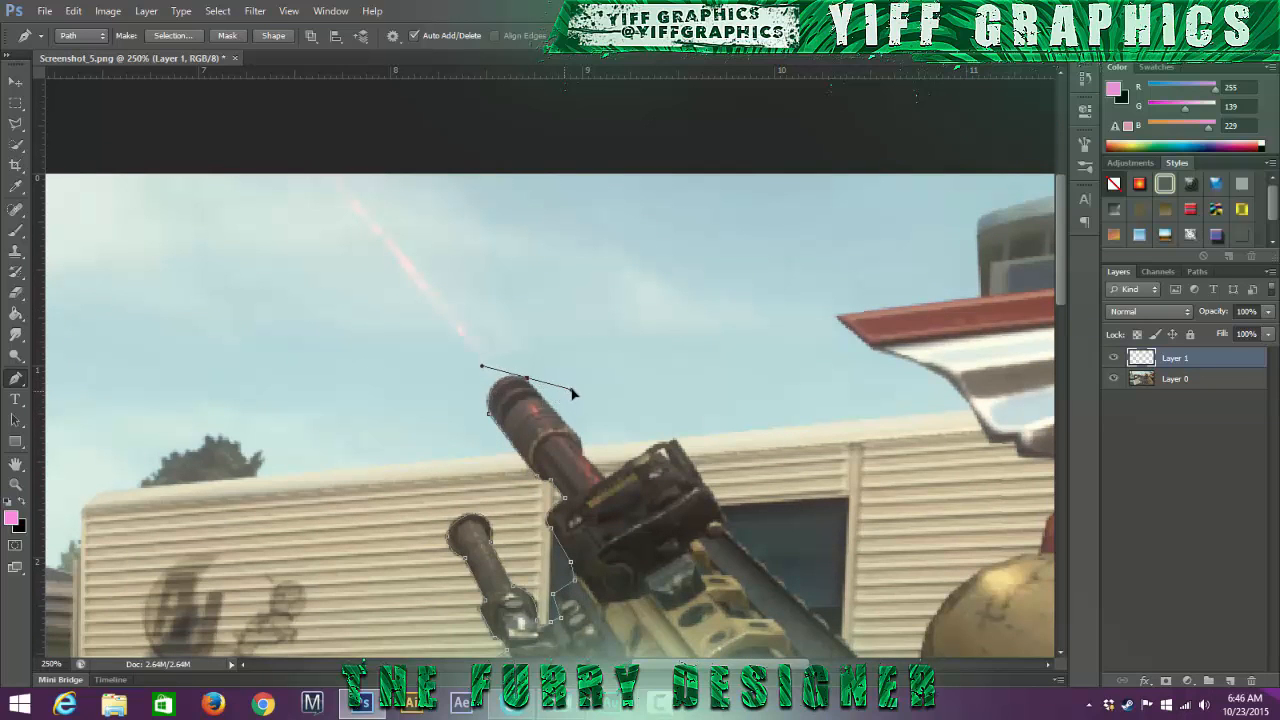
click(582, 440)
scroll(586, 445, down, 1)
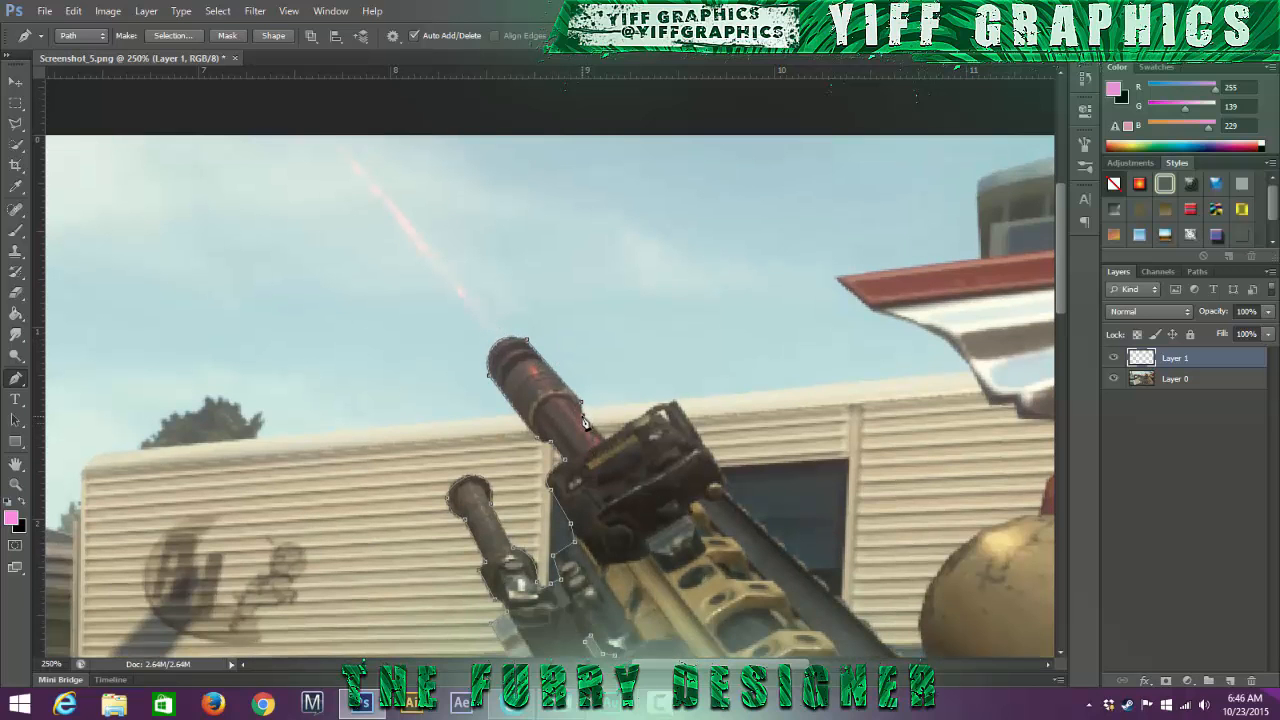
scroll(590, 425, down, 2)
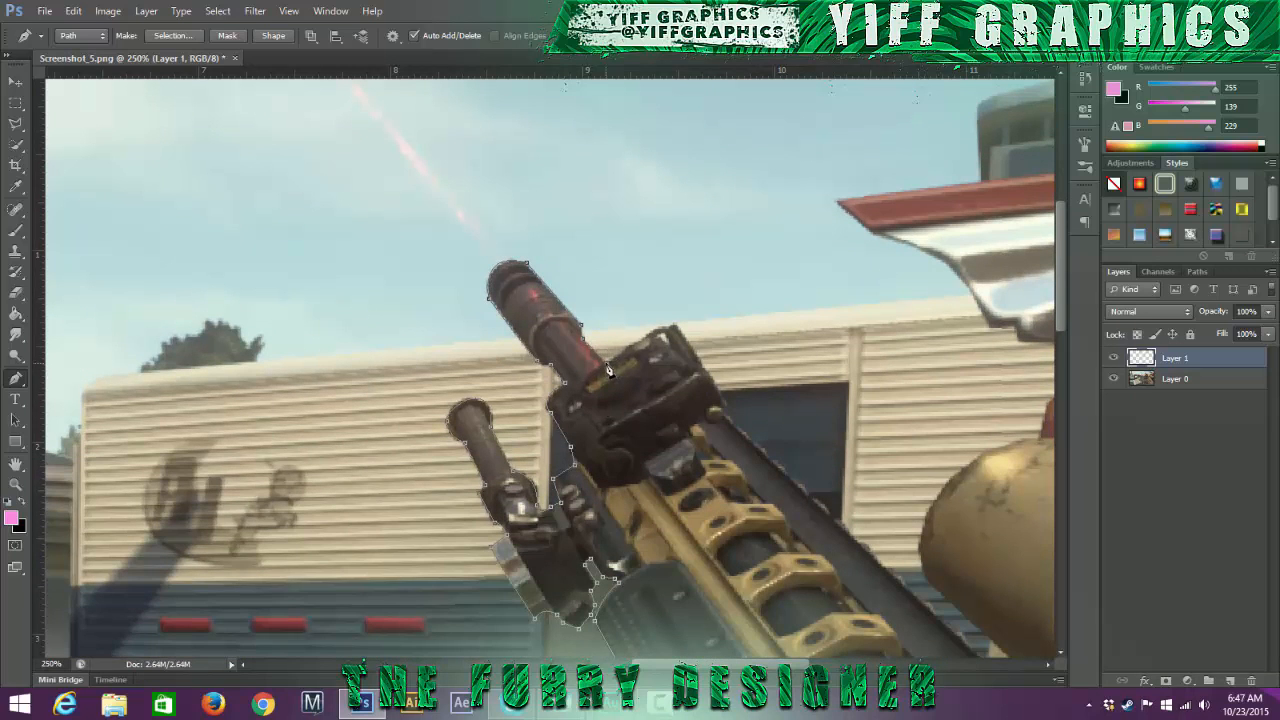
drag(658, 328, 670, 326)
scroll(731, 408, down, 1)
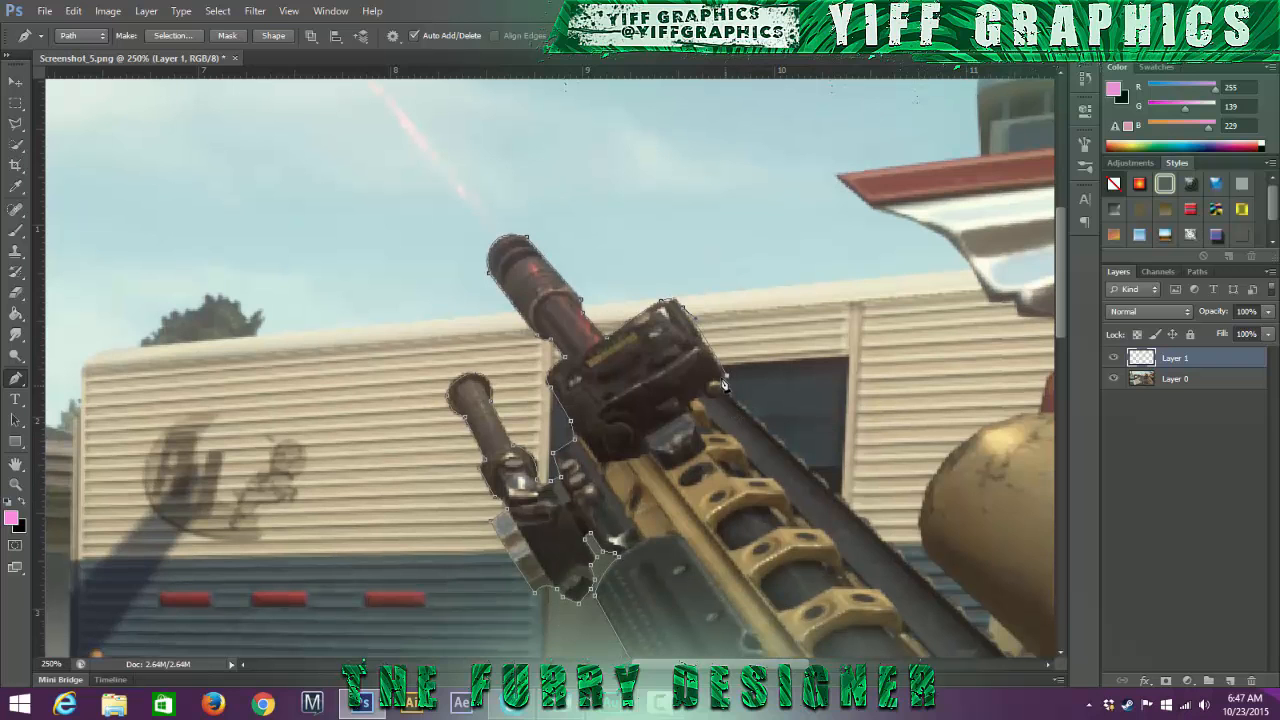
Step: Extend the path along the outer edge of the rifle's long top rail to the scope mount
scroll(775, 402, down, 2)
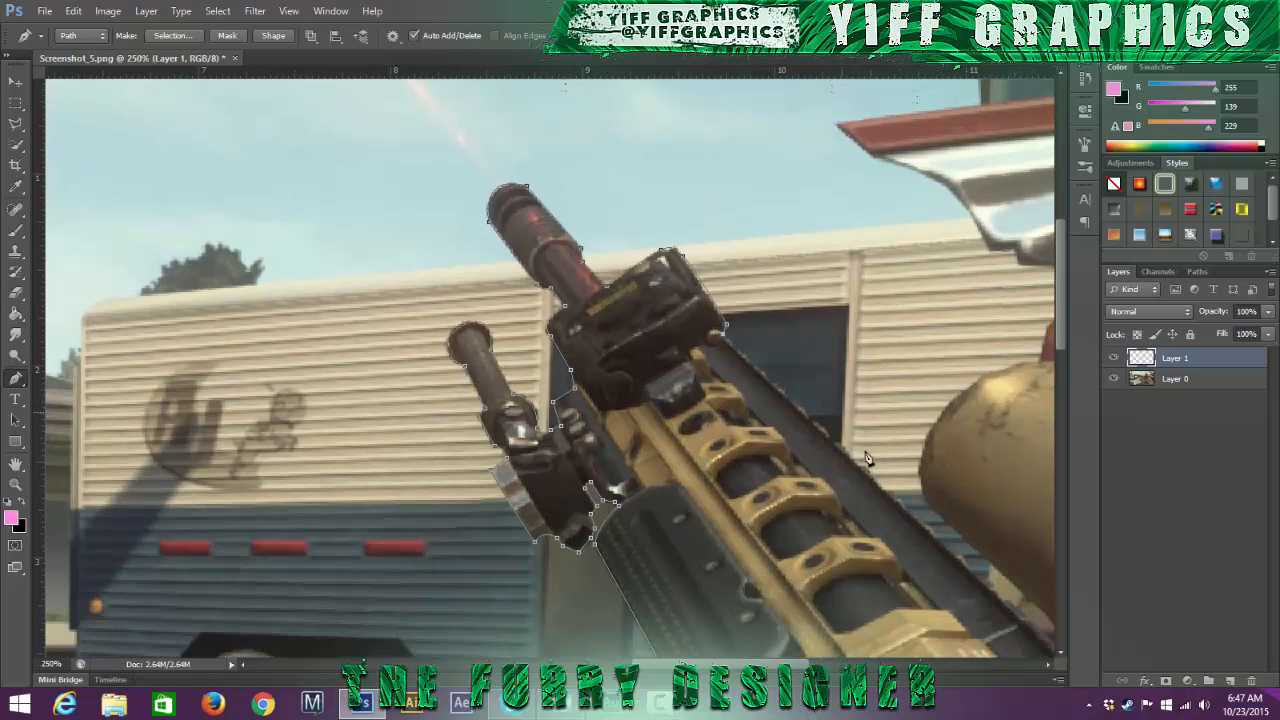
scroll(898, 530, down, 3)
scroll(843, 567, right, 4)
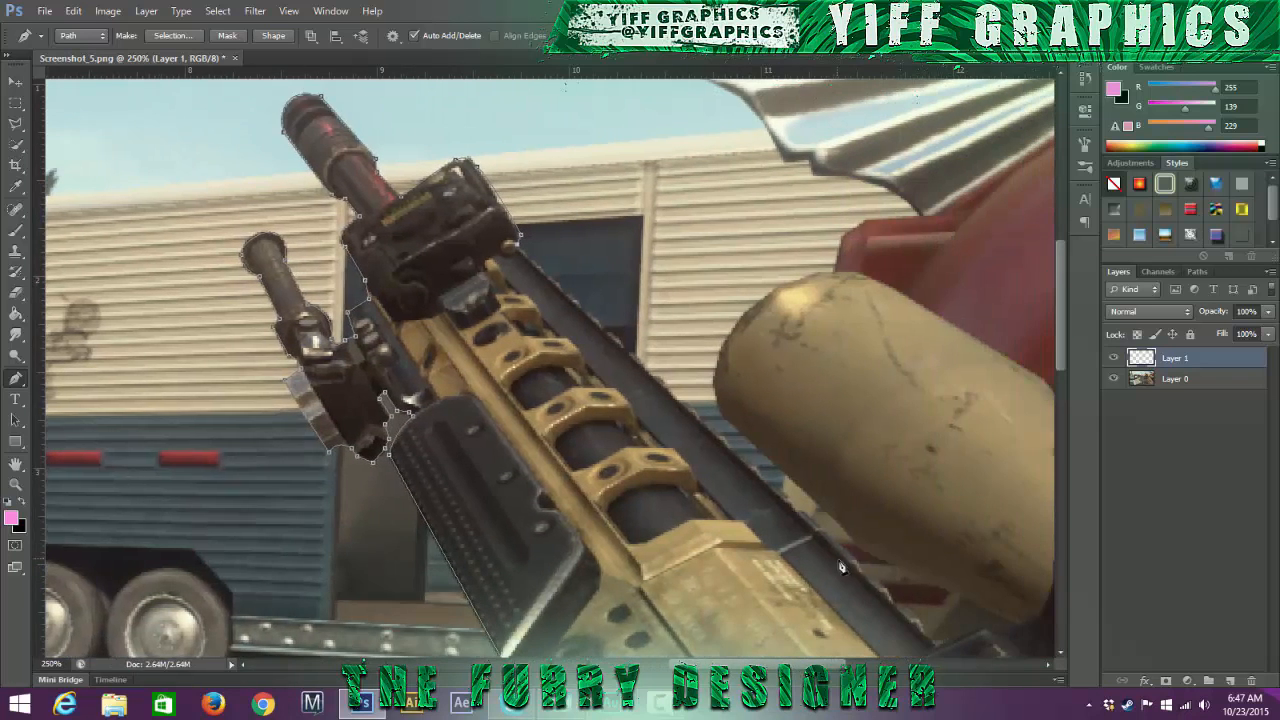
scroll(900, 585, down, 3)
click(939, 575)
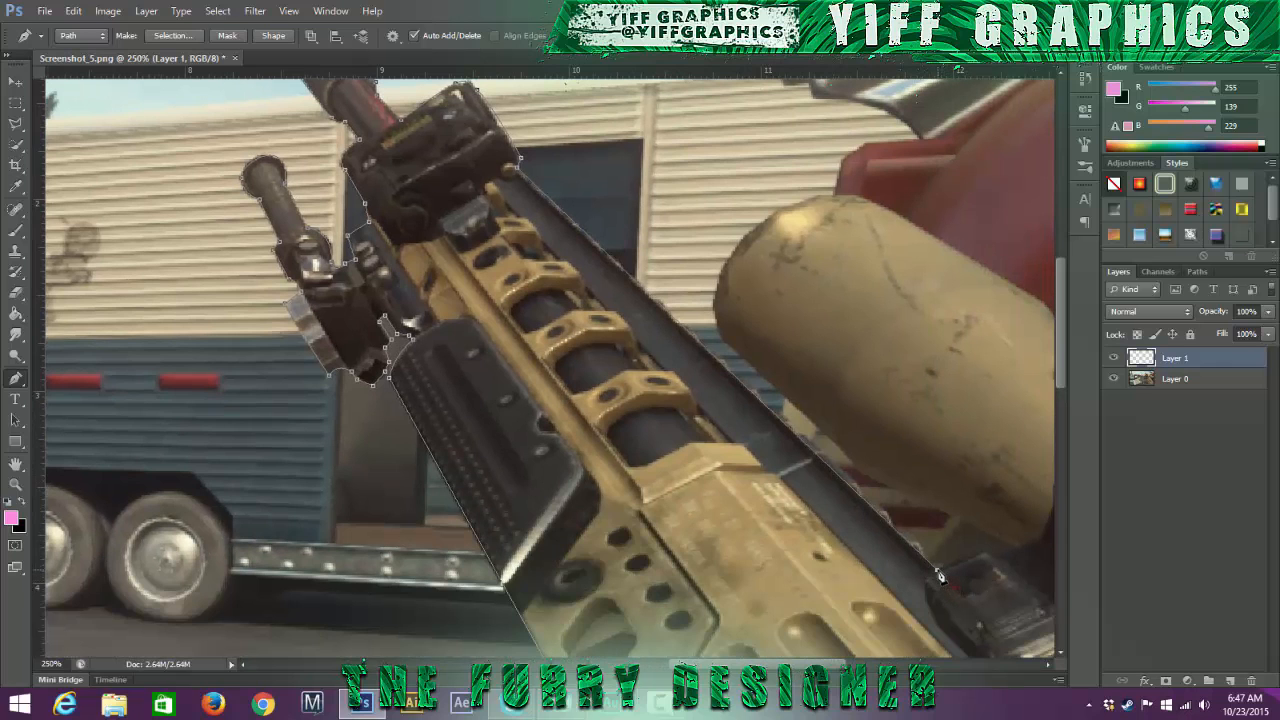
Step: Trace the gap between the rail and the scope, following the mount's edge and turning back along the scope's underside
scroll(825, 556, right, 3)
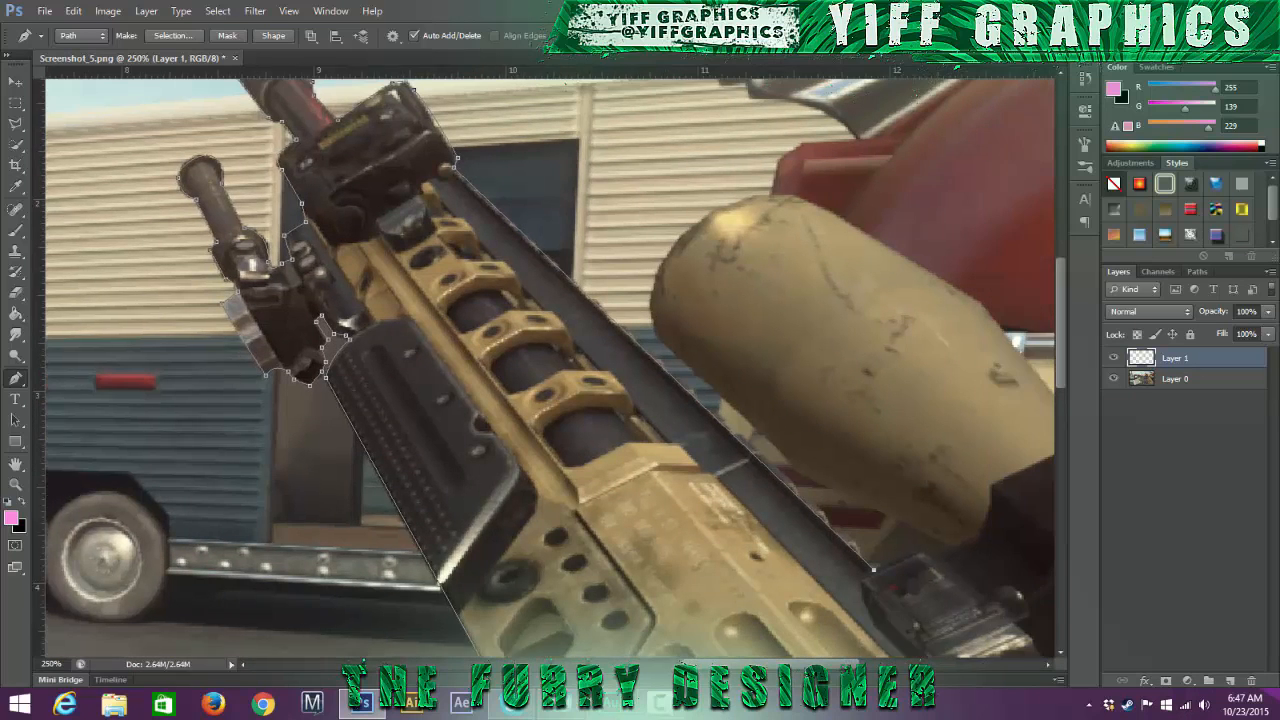
click(820, 551)
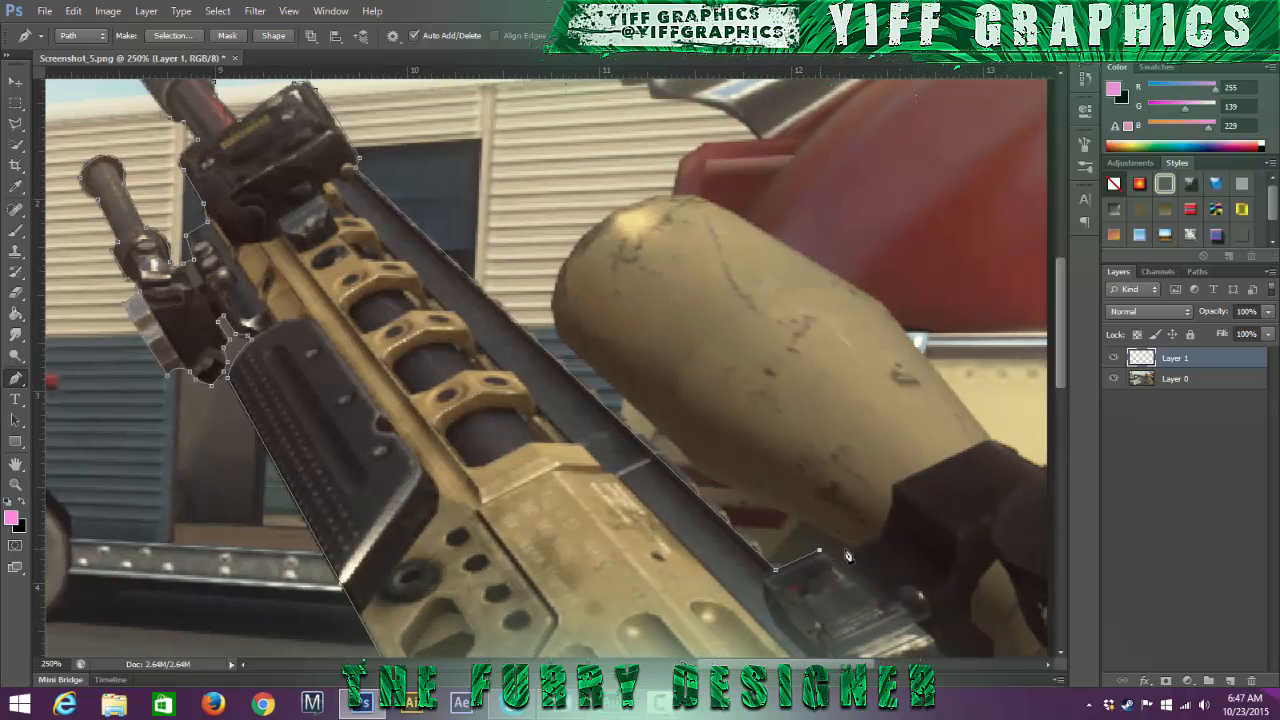
click(857, 548)
click(695, 471)
Step: Curve the path around the scope's rounded front end and follow its upper edge past the image's right border
scroll(560, 343, up, 2)
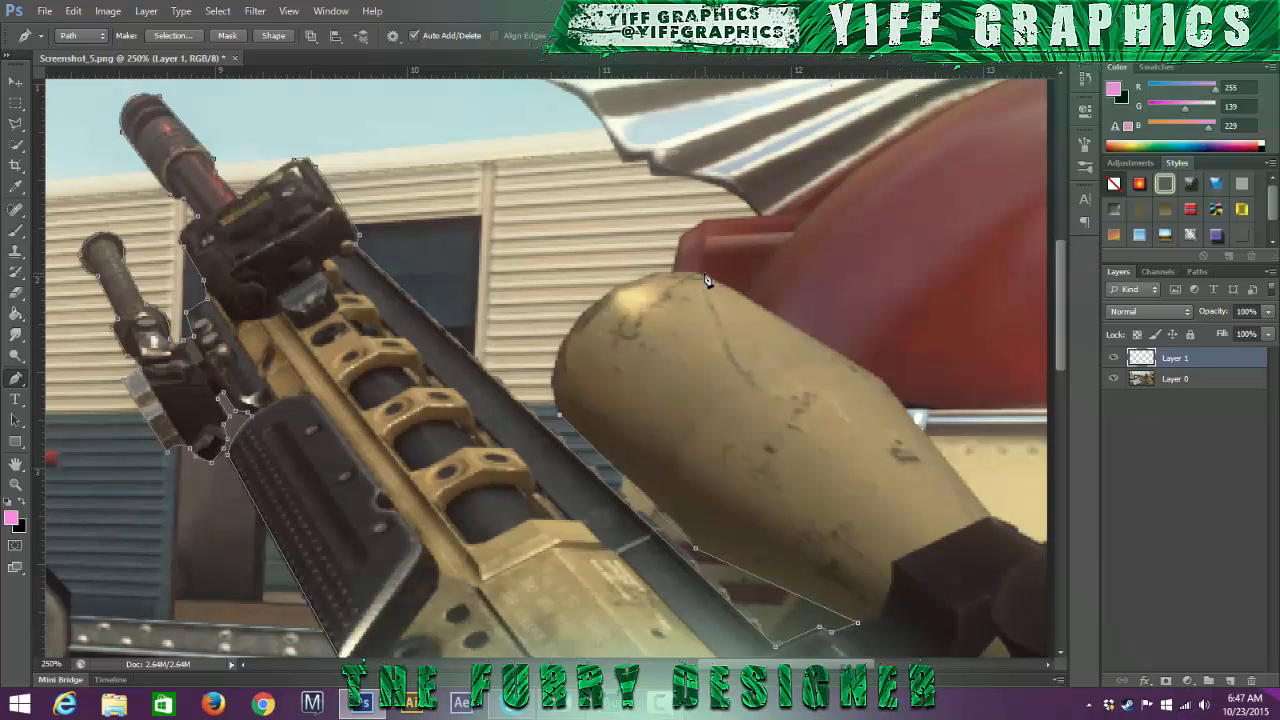
drag(697, 273, 864, 273)
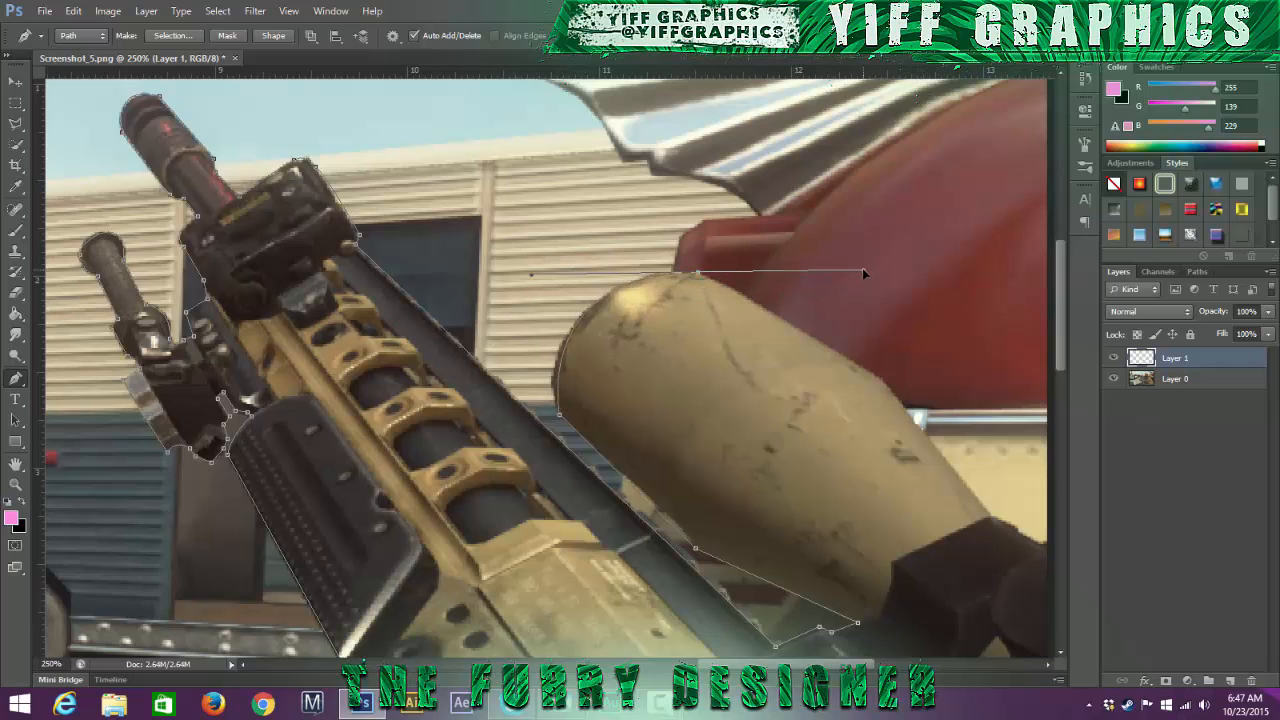
click(699, 274)
scroll(689, 388, right, 5)
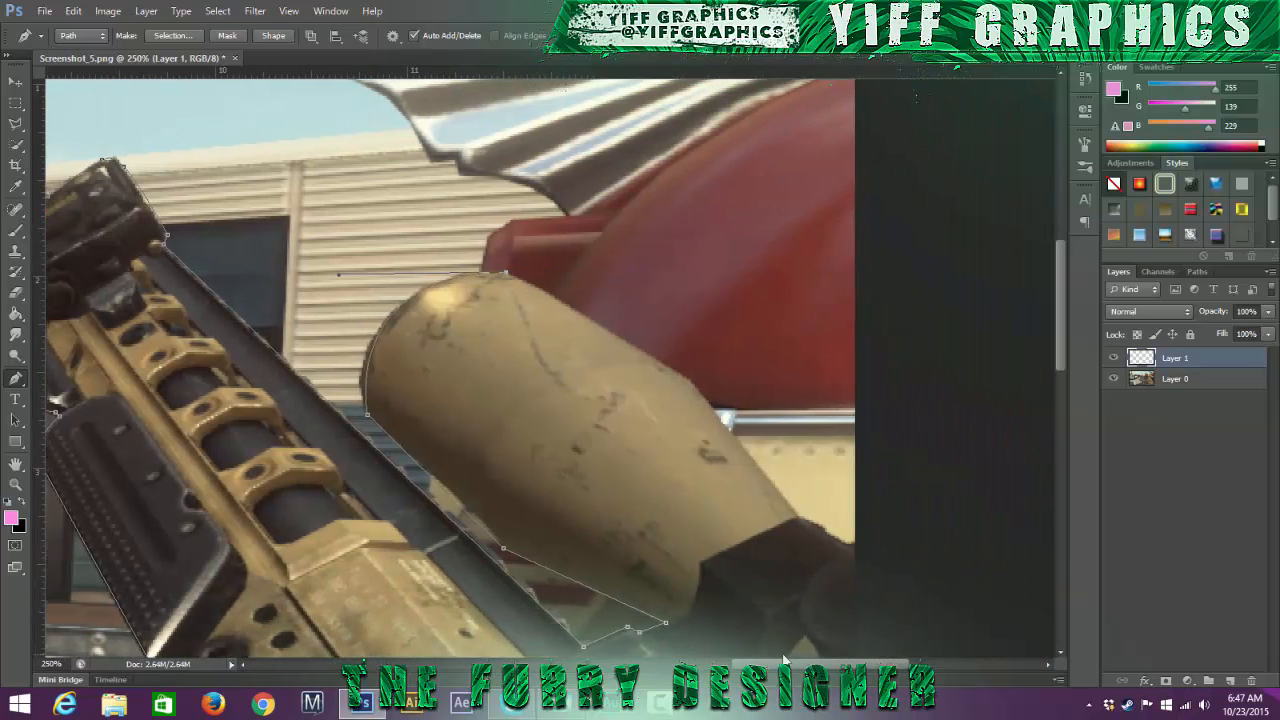
click(683, 381)
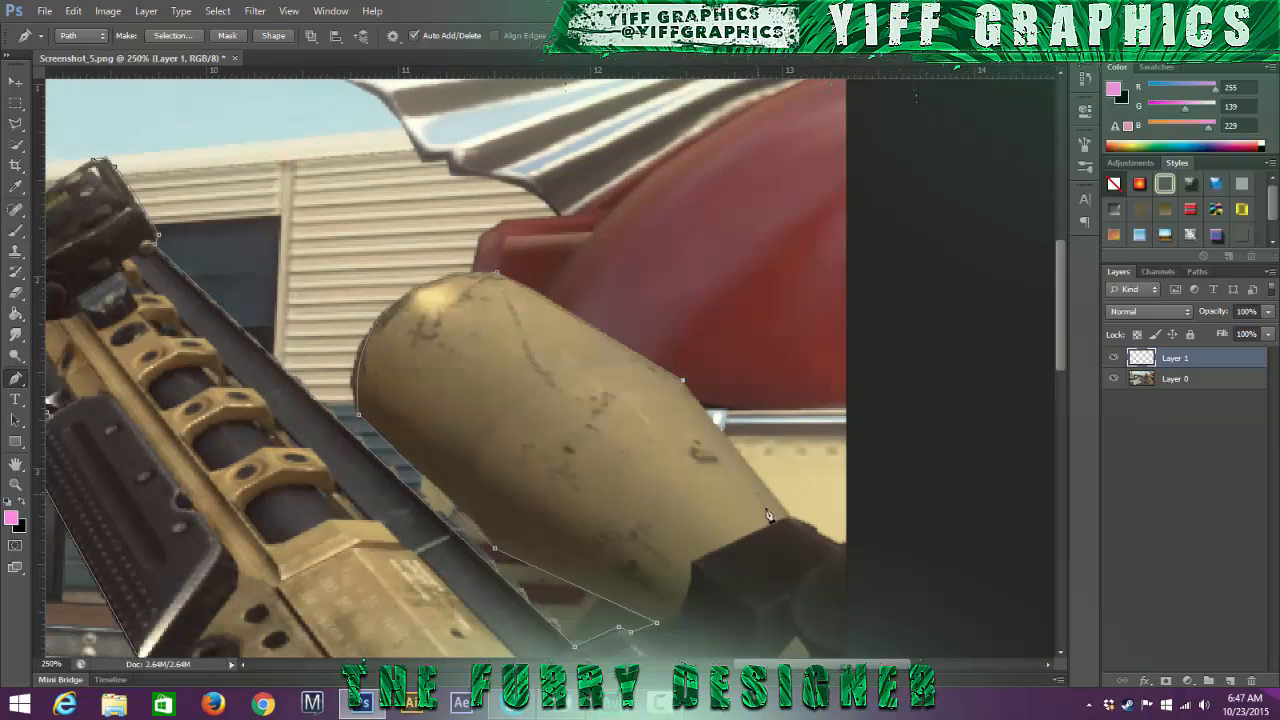
scroll(793, 520, down, 12)
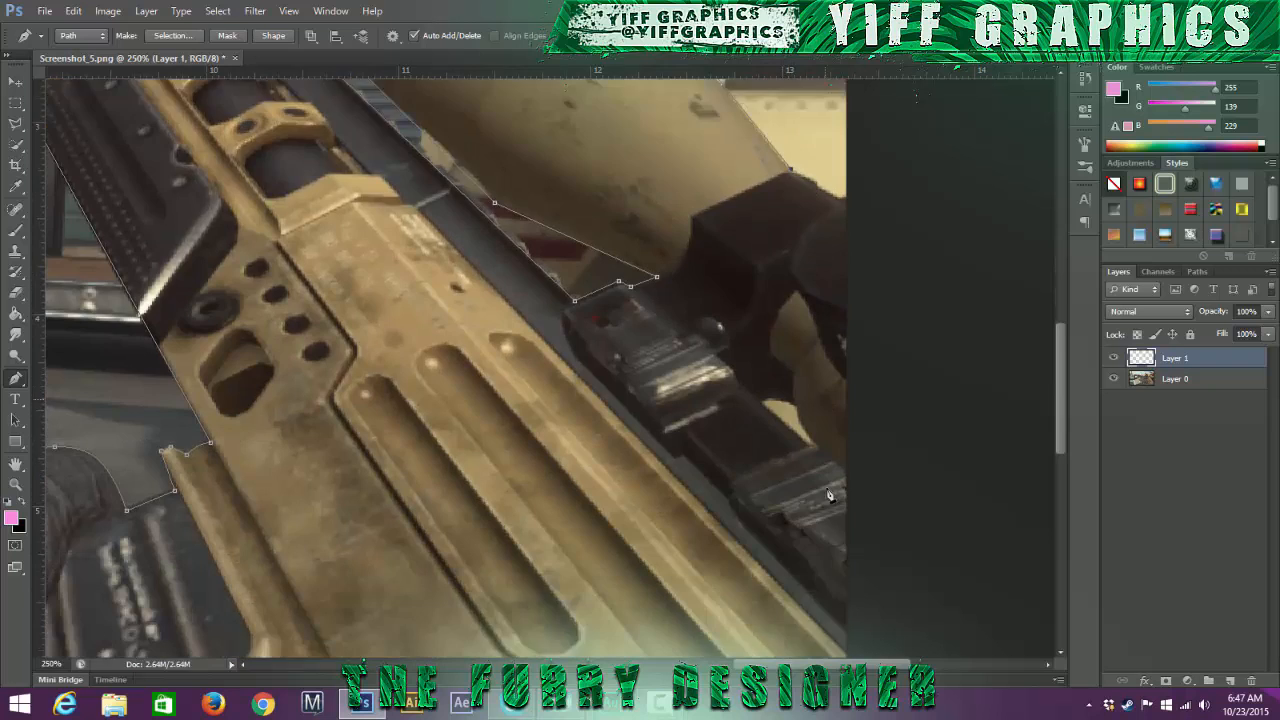
scroll(829, 486, up, 10)
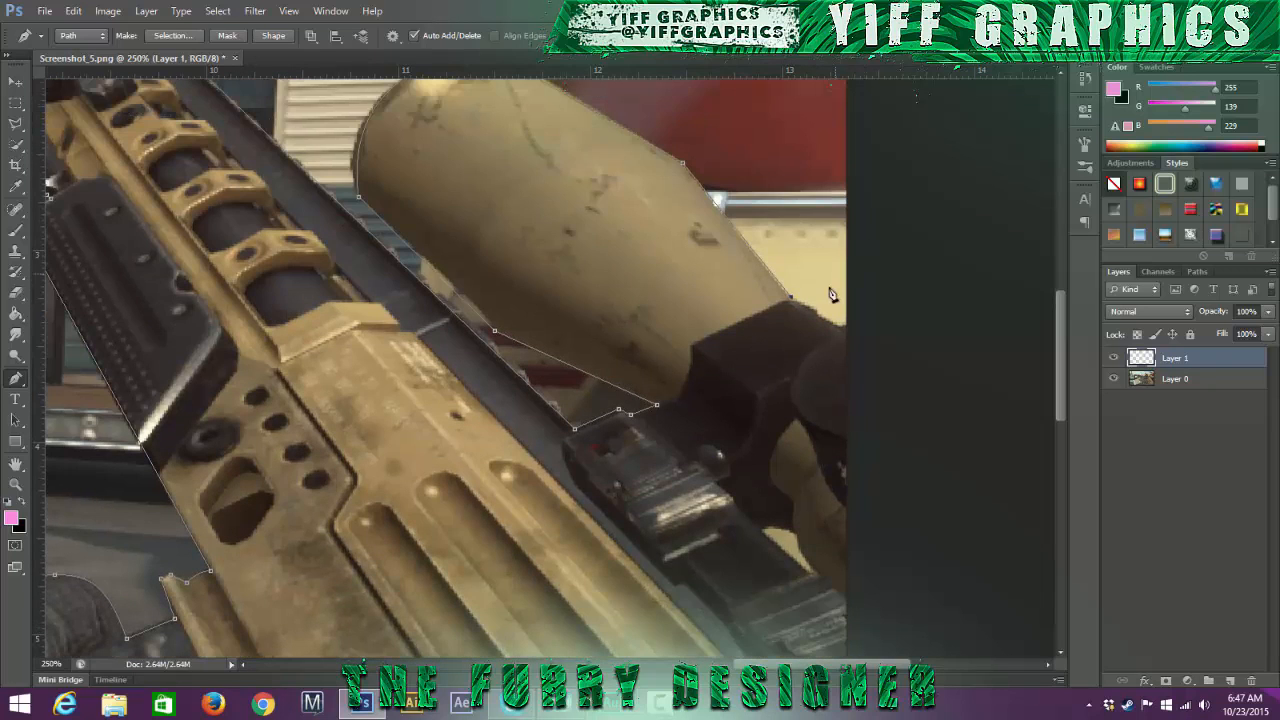
click(858, 334)
Step: Run the path outside the canvas around the lower right corner and beneath the image, closing it at the sleeve's starting point
scroll(995, 323, down, 3)
scroll(979, 327, down, 10)
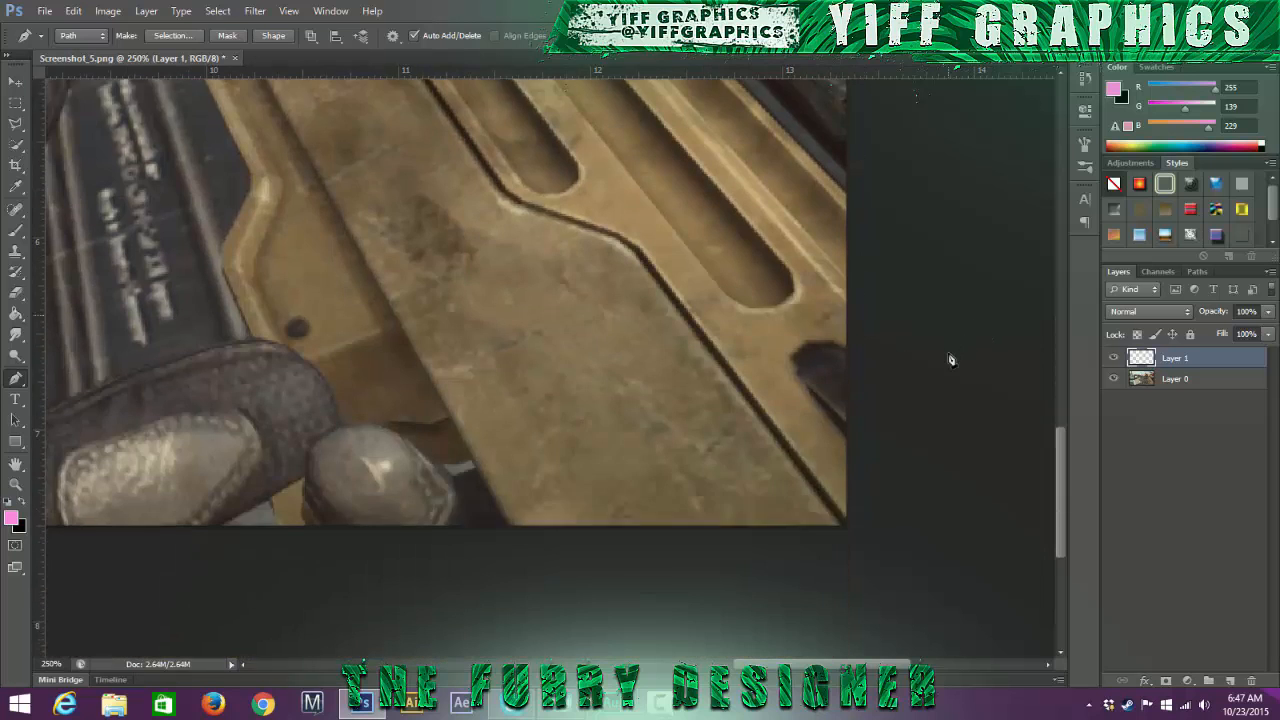
click(945, 418)
click(550, 499)
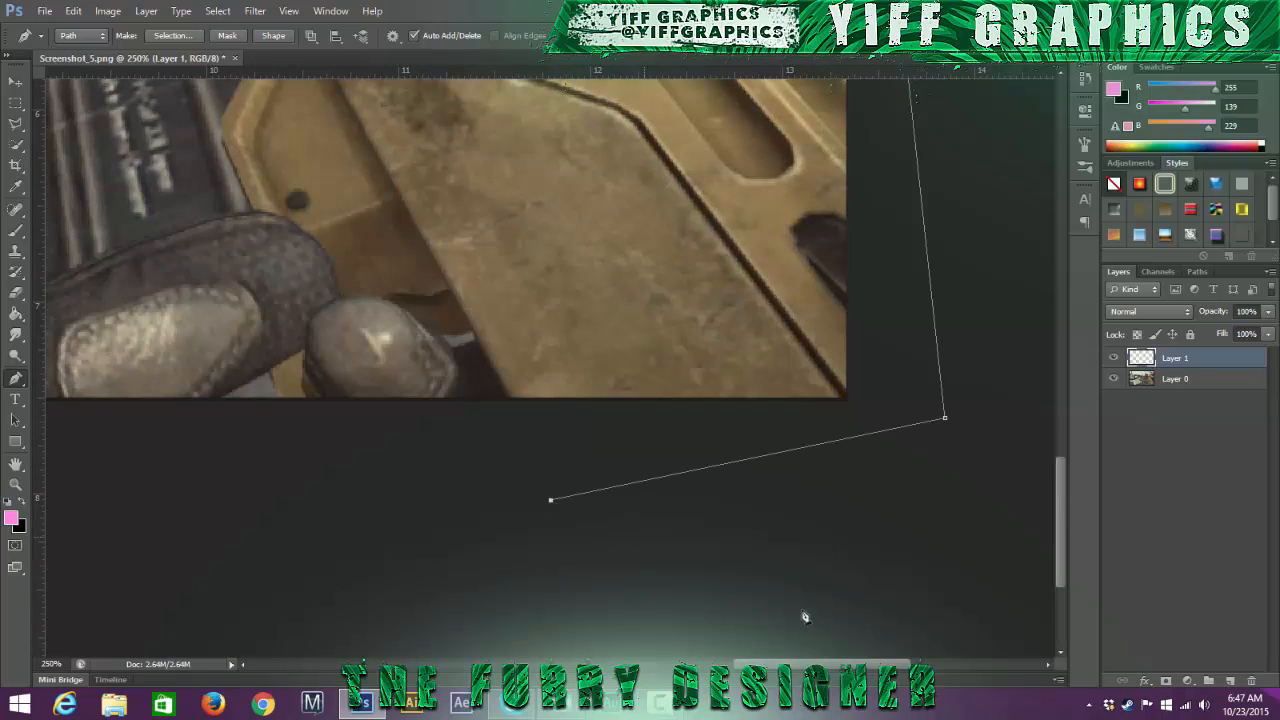
scroll(550, 499, left, 6)
click(330, 486)
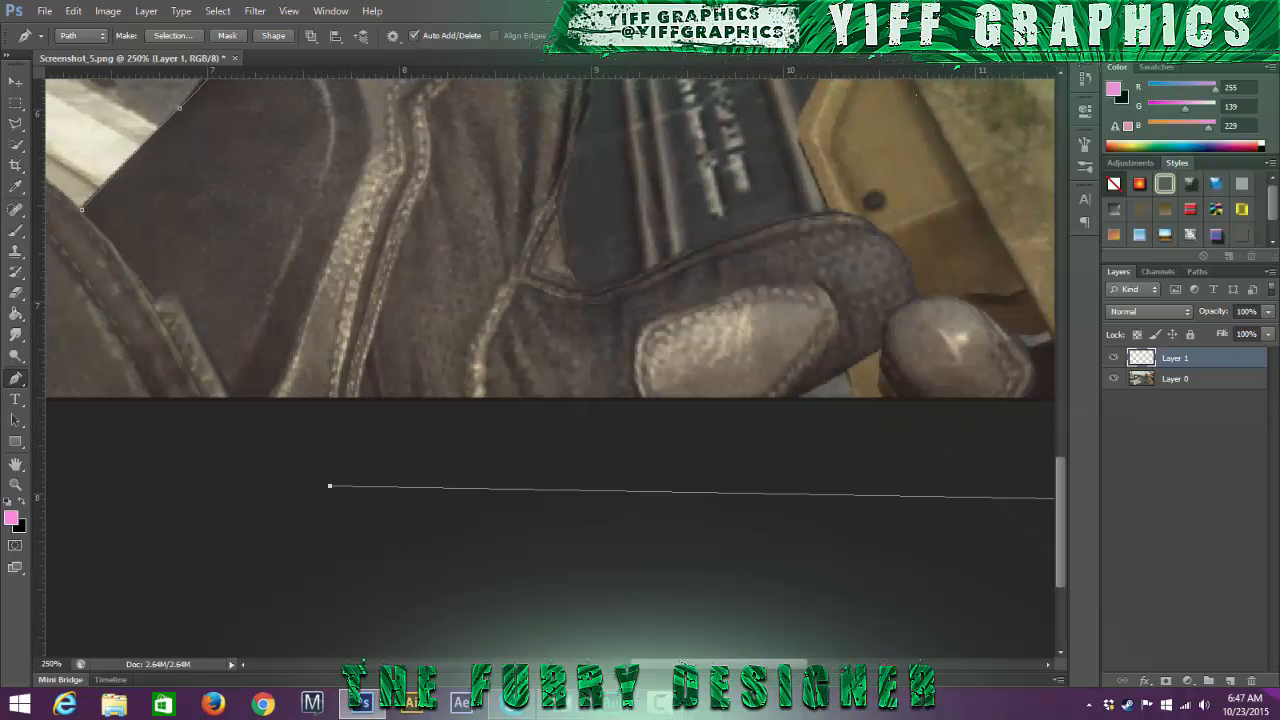
scroll(330, 486, left, 10)
click(430, 482)
click(438, 406)
scroll(749, 340, up, 3)
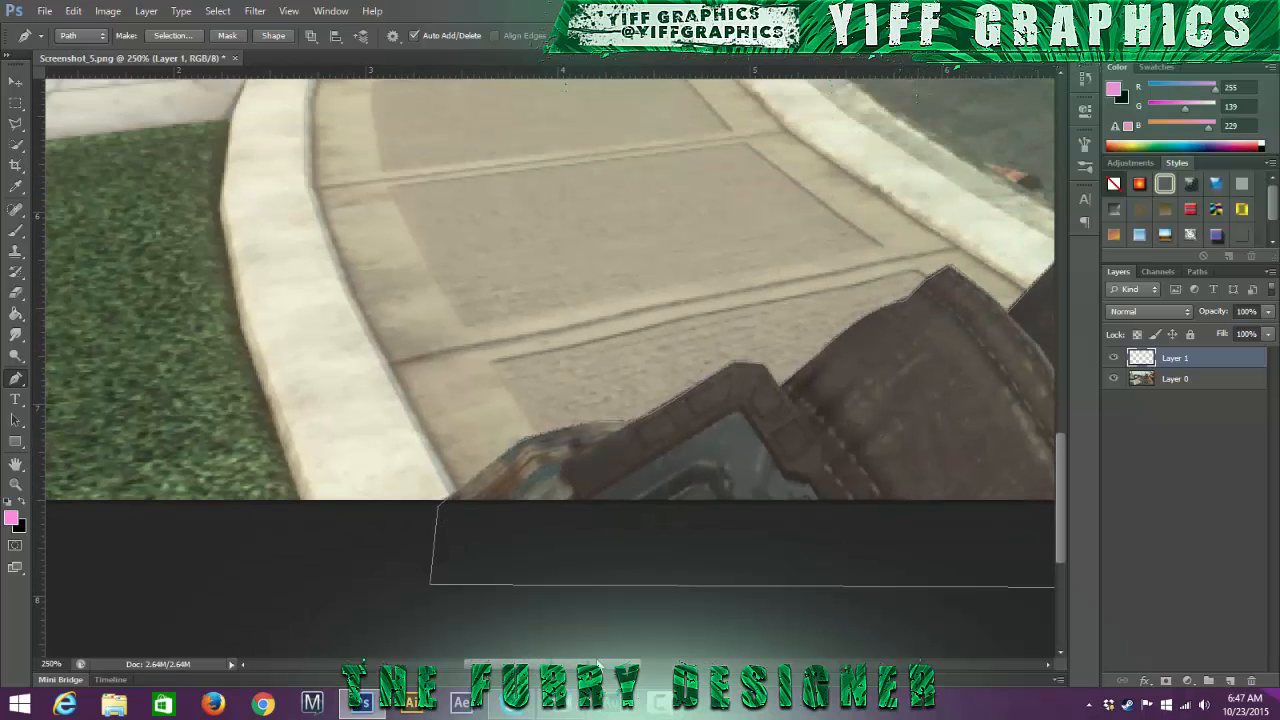
Step: Convert the closed path into a new anti-aliased selection with a feather radius of 0 pixels
scroll(596, 368, right, 6)
right_click(596, 366)
click(639, 439)
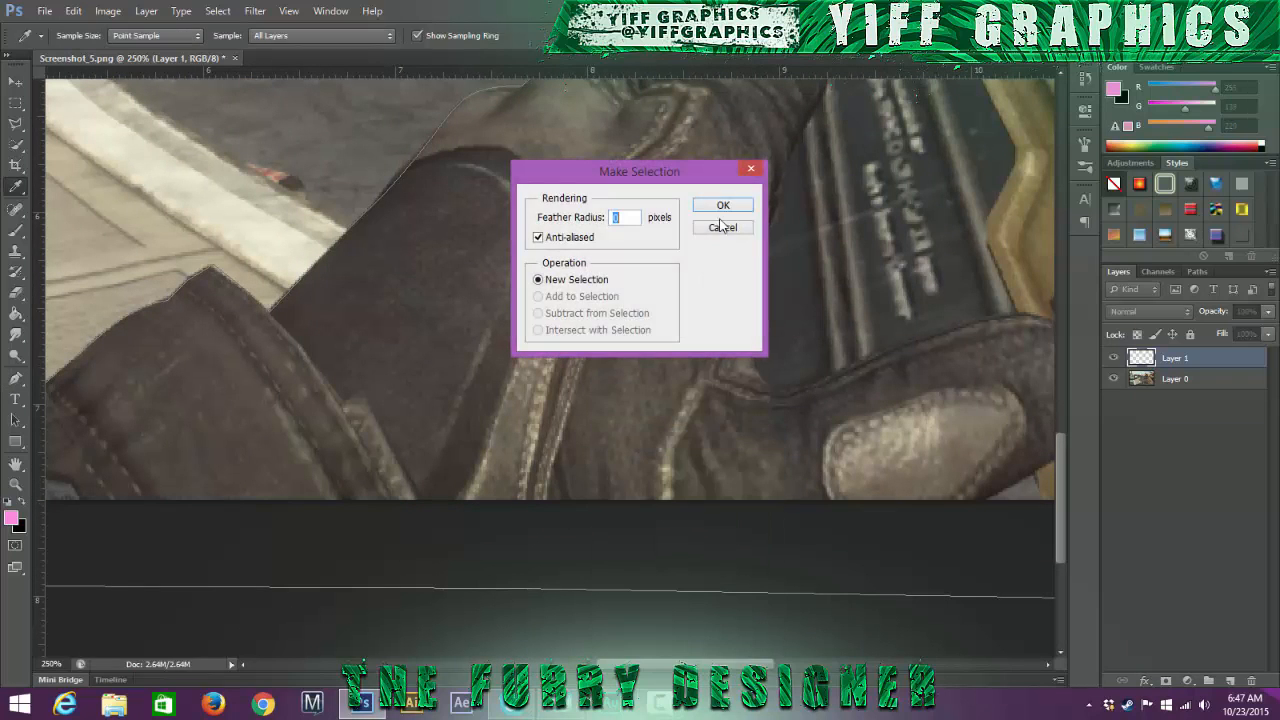
click(722, 206)
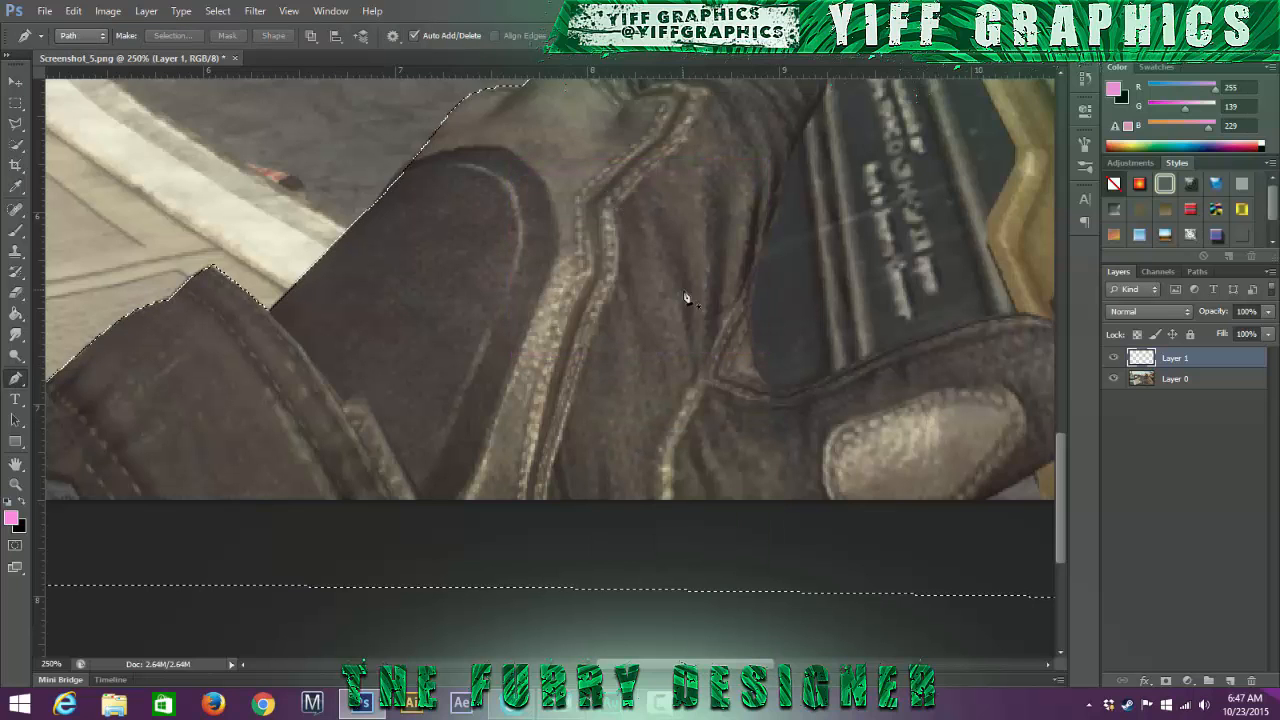
Step: Copy the selected arm and rifle from Layer 0 onto a new layer
click(1196, 390)
click(1198, 382)
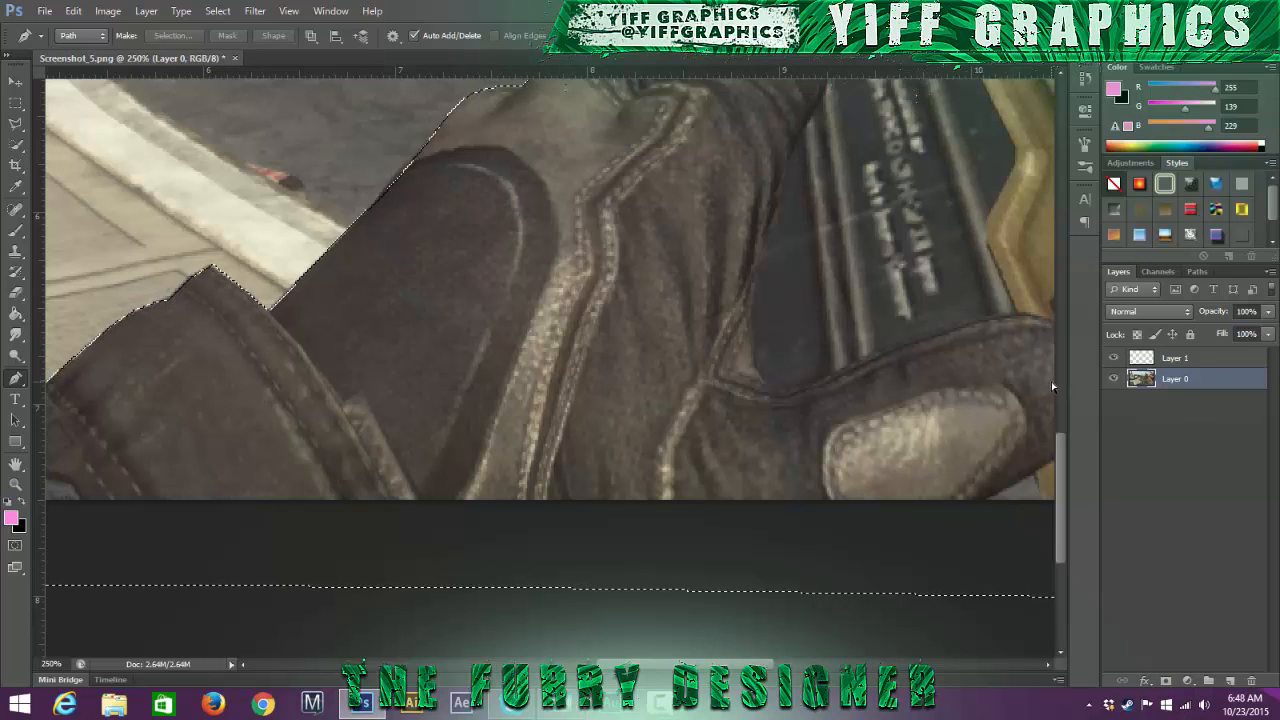
key(ctrl+j)
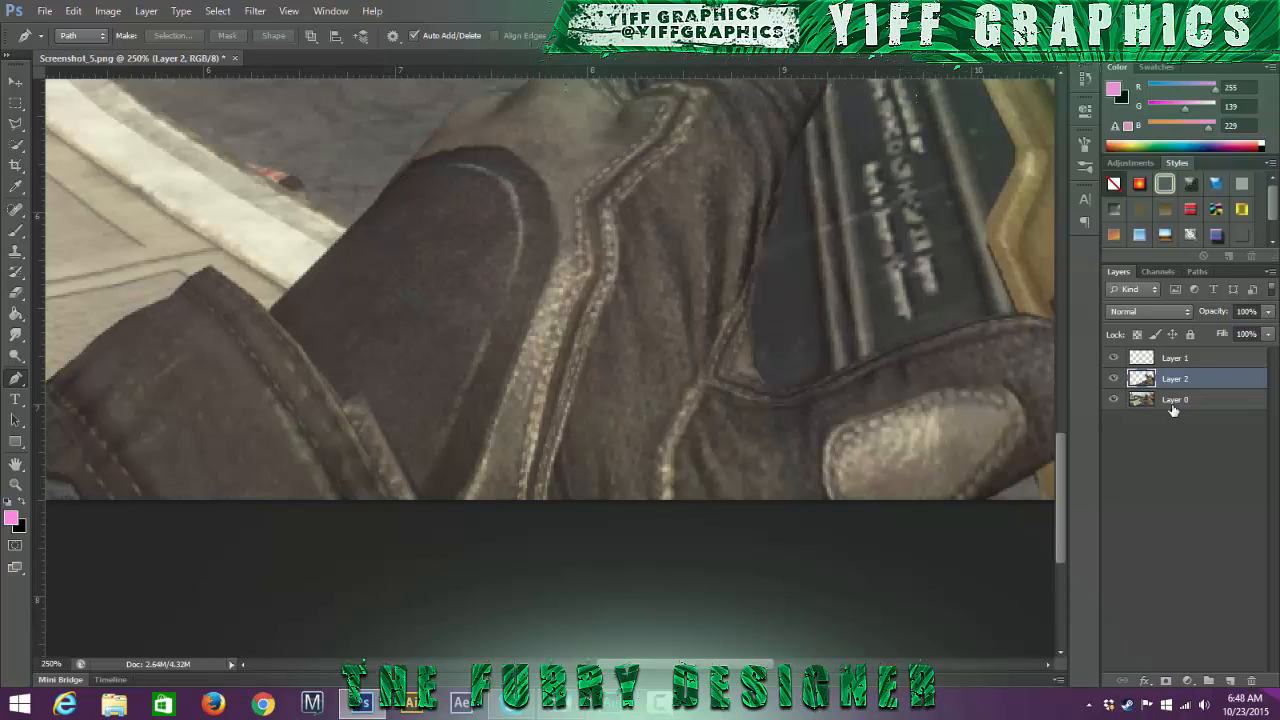
Step: Check the cutout by hiding and reshowing Layer 0, with the whole image viewed at 66.67% zoom
click(1115, 400)
click(1115, 400)
click(1115, 400)
click(1115, 400)
click(1115, 400)
click(1115, 400)
click(50, 664)
text(66.67)
key(Return)
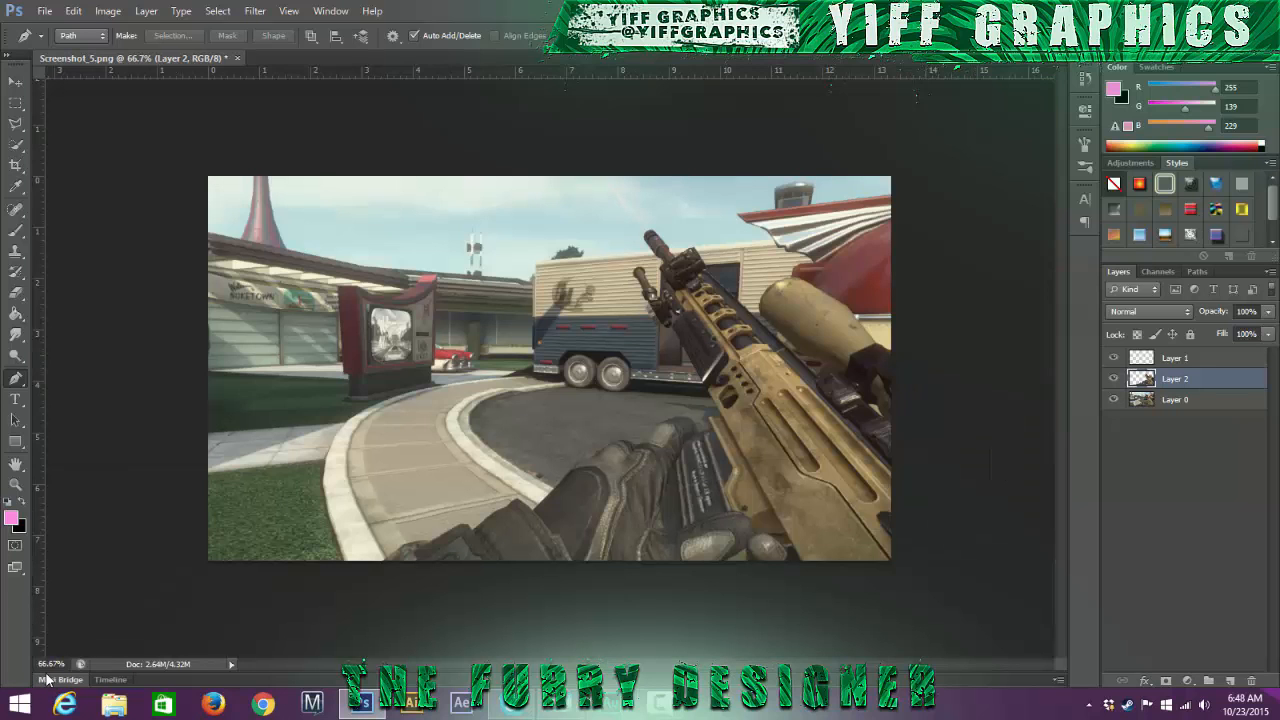
click(1116, 402)
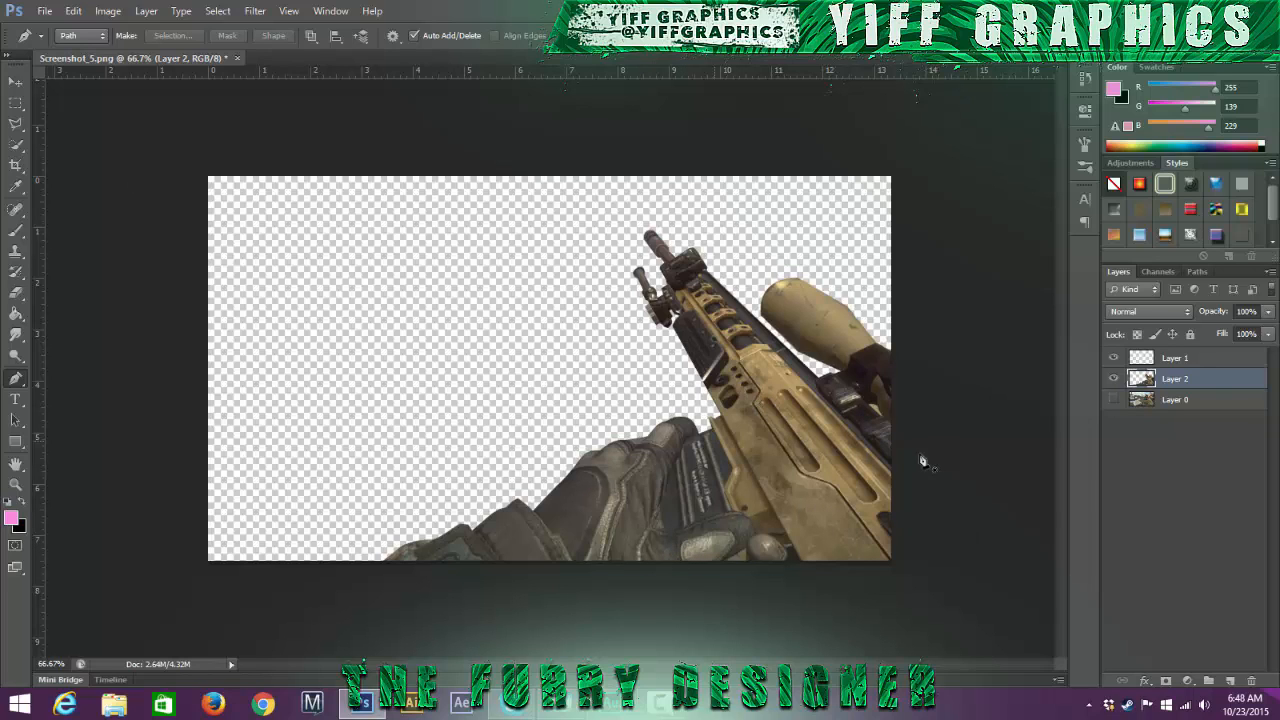
click(1113, 399)
click(1175, 400)
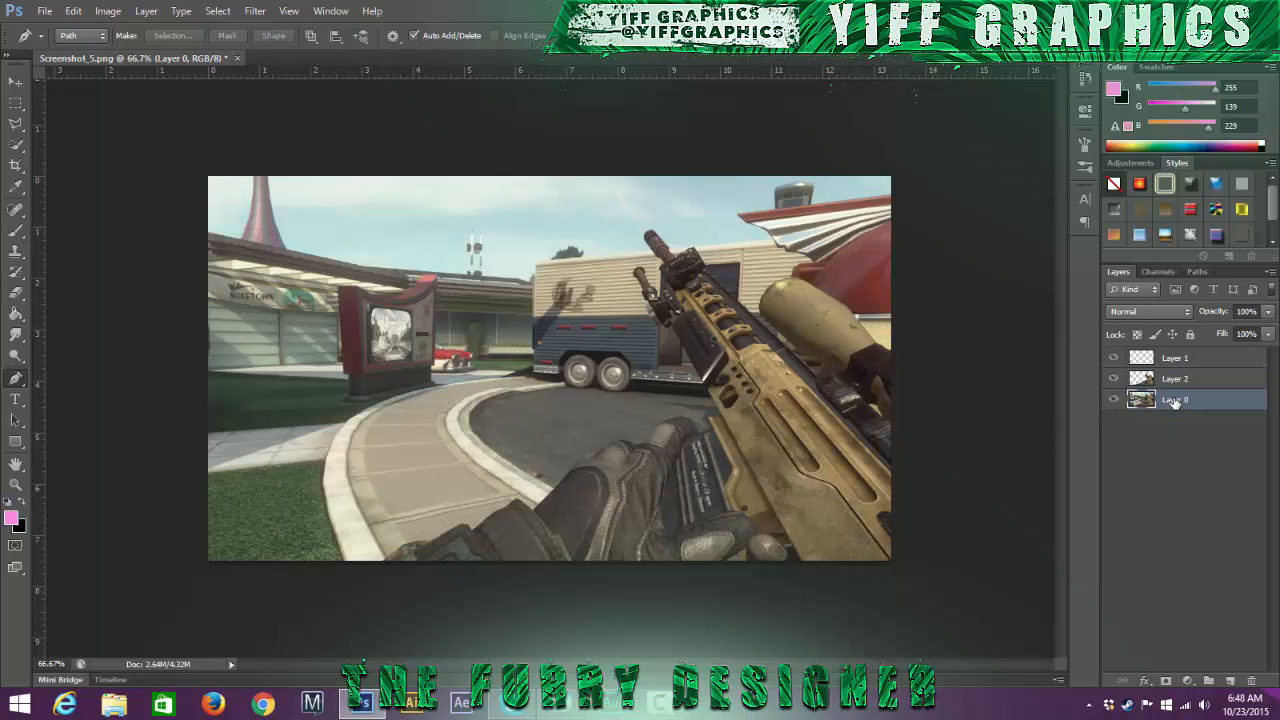
key(ctrl+u)
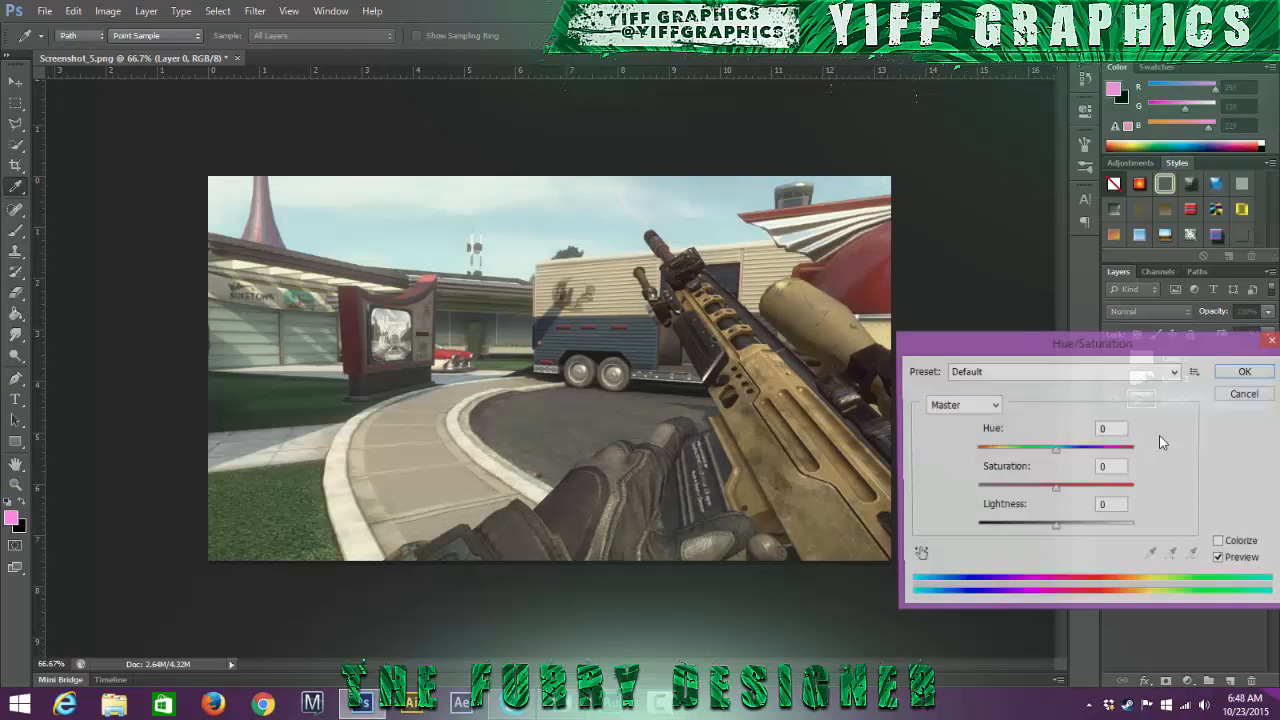
drag(1162, 343, 1082, 513)
click(1166, 564)
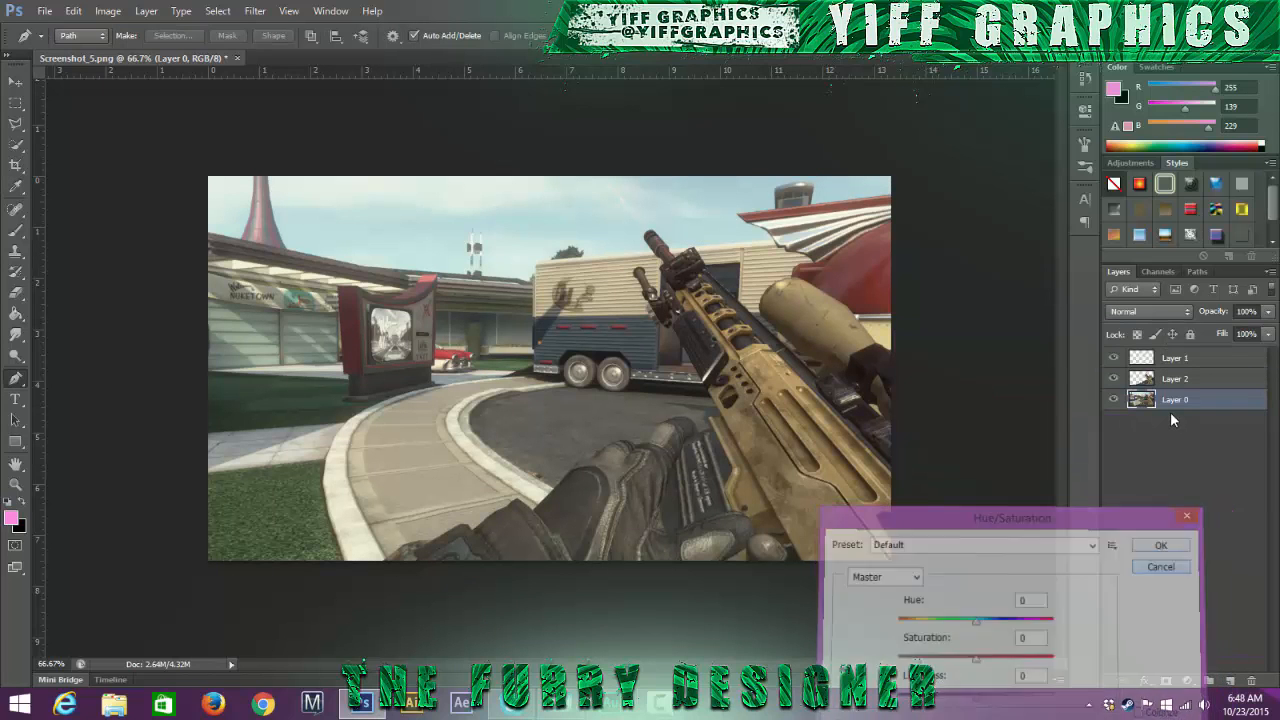
Step: Scale Layer 2 and Layer 0 together from the centre to about 106% with Free Transform and apply the transformation
click(1178, 382)
shift+click(1178, 400)
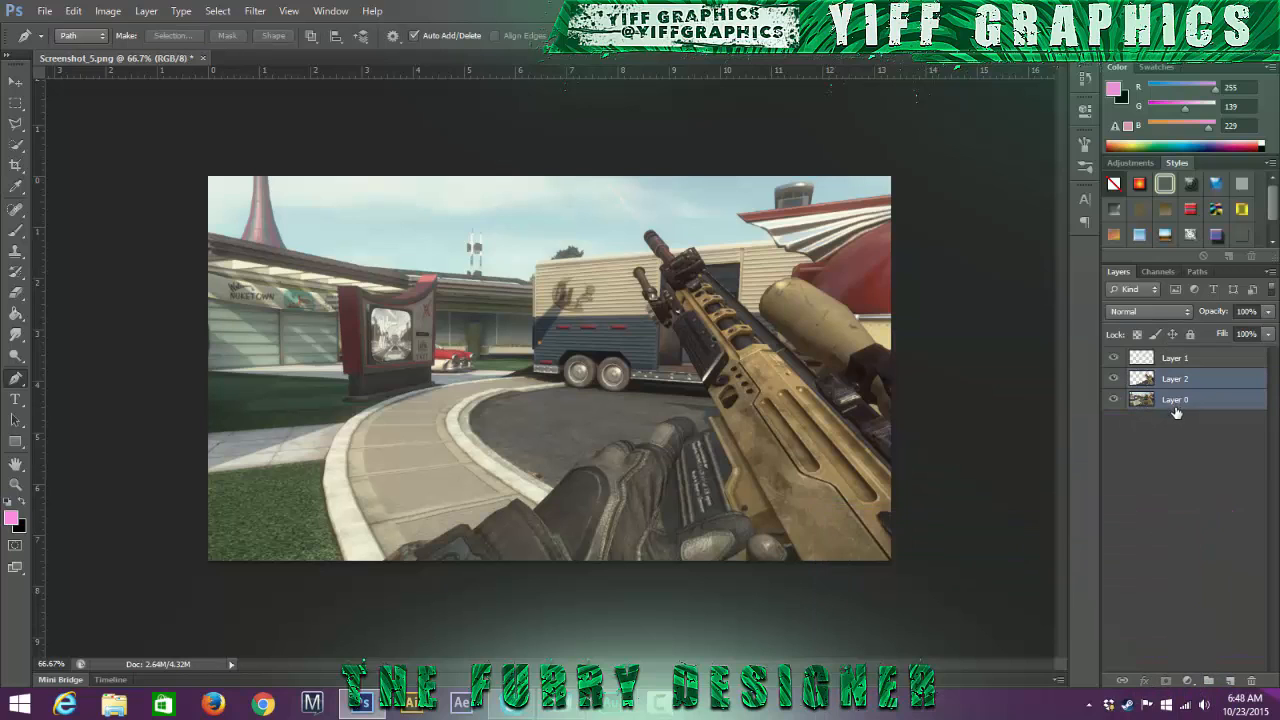
click(1189, 388)
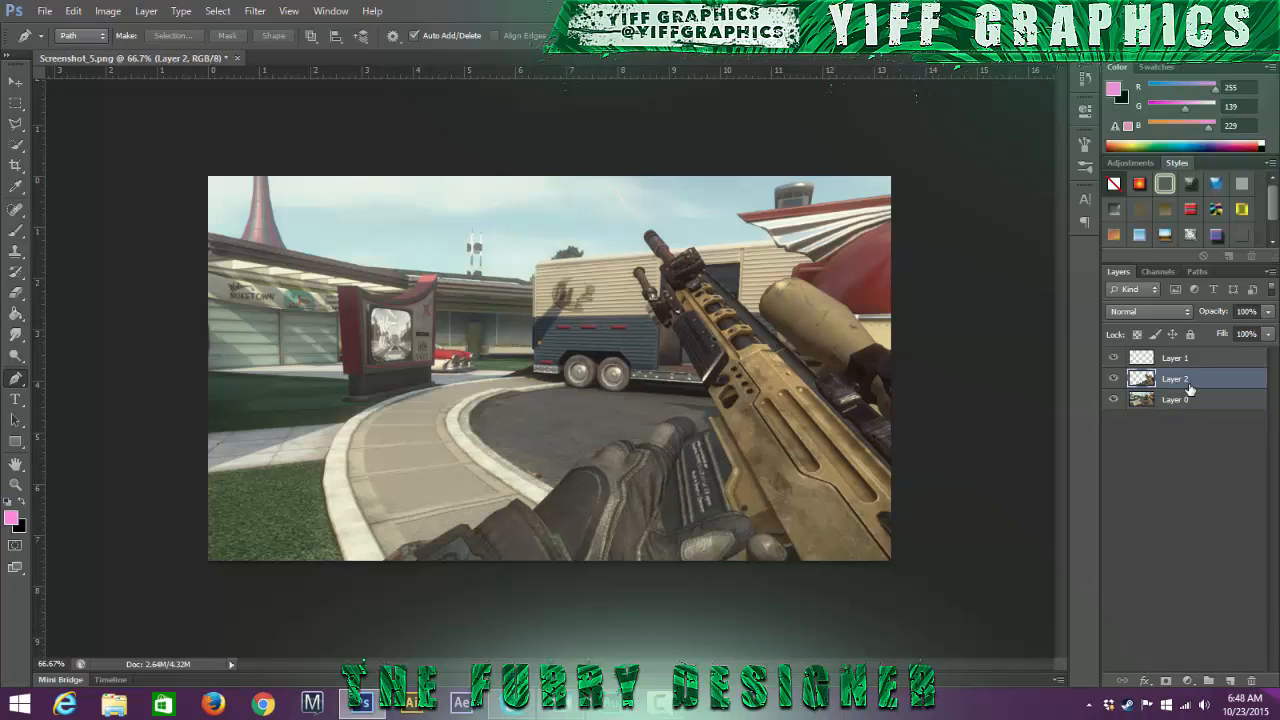
shift+click(1189, 403)
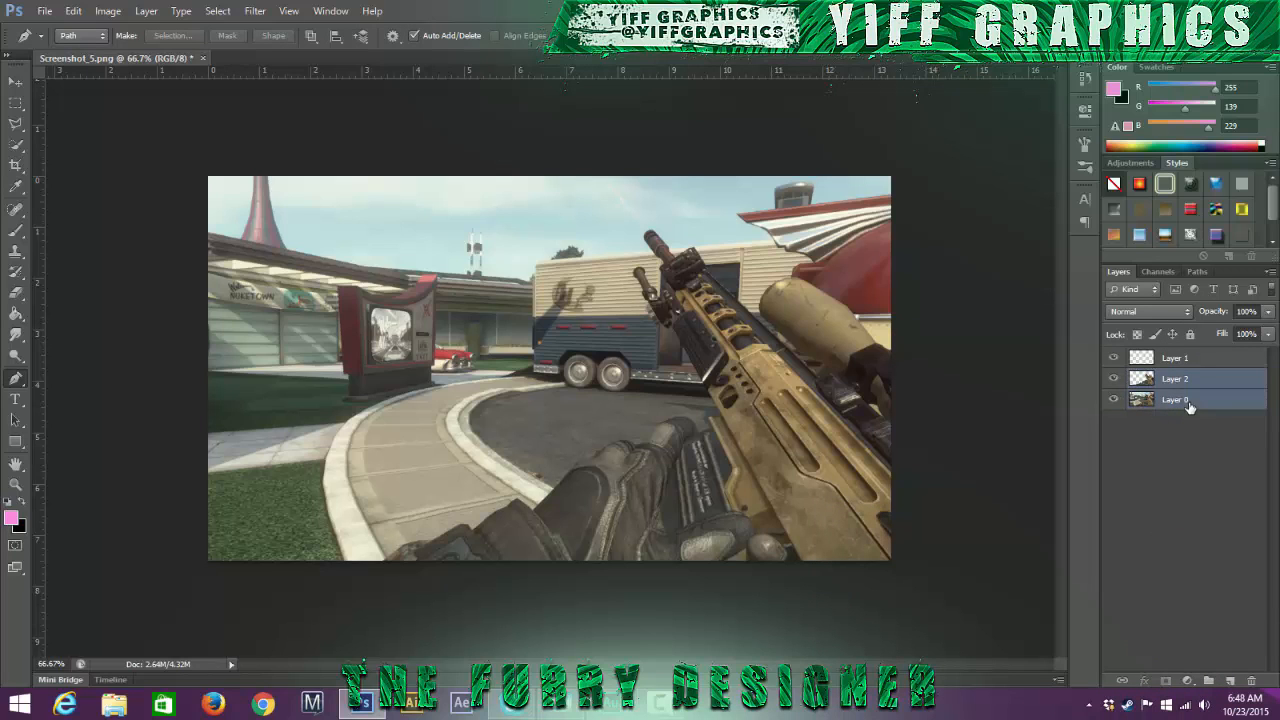
key(ctrl+t)
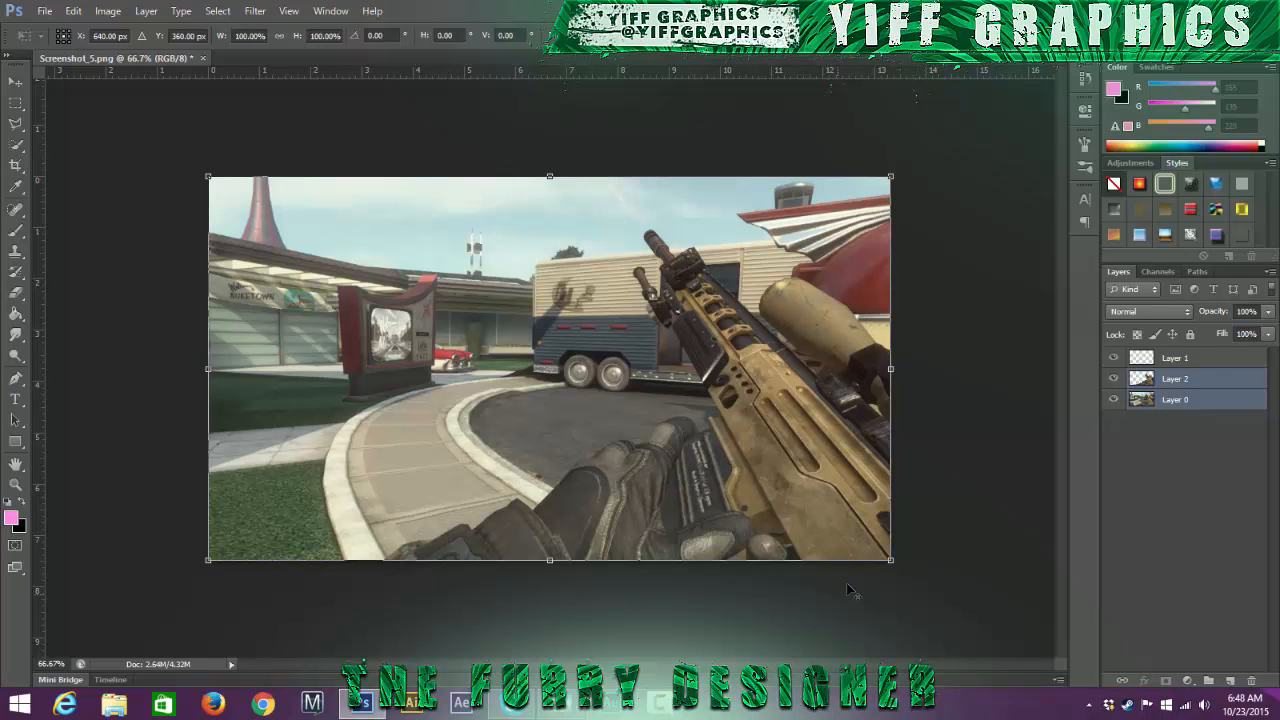
drag(893, 563, 911, 577)
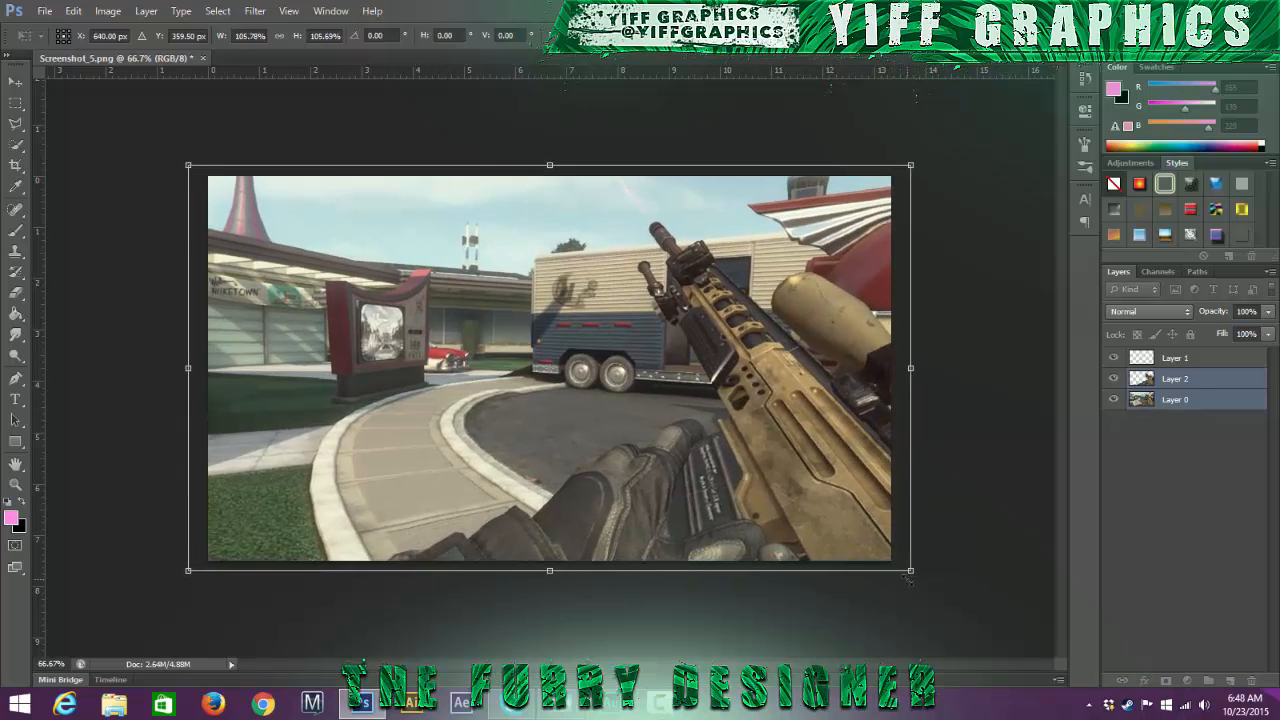
click(16, 80)
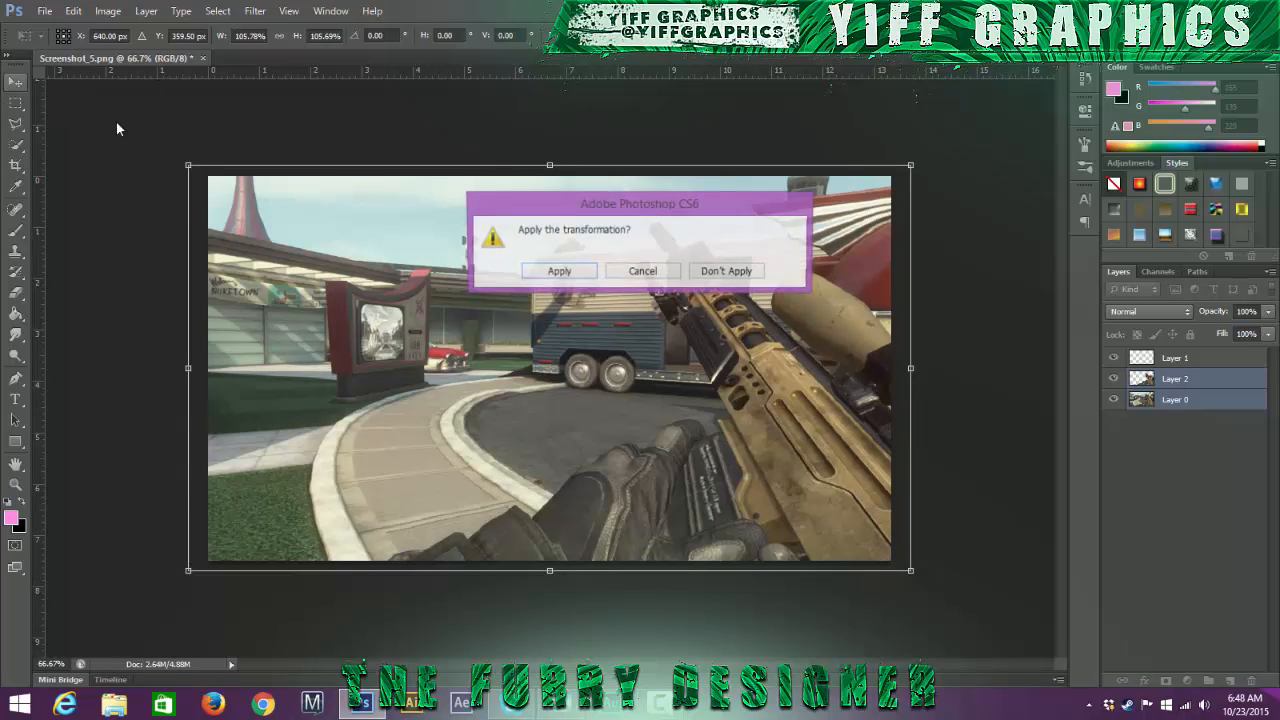
click(548, 269)
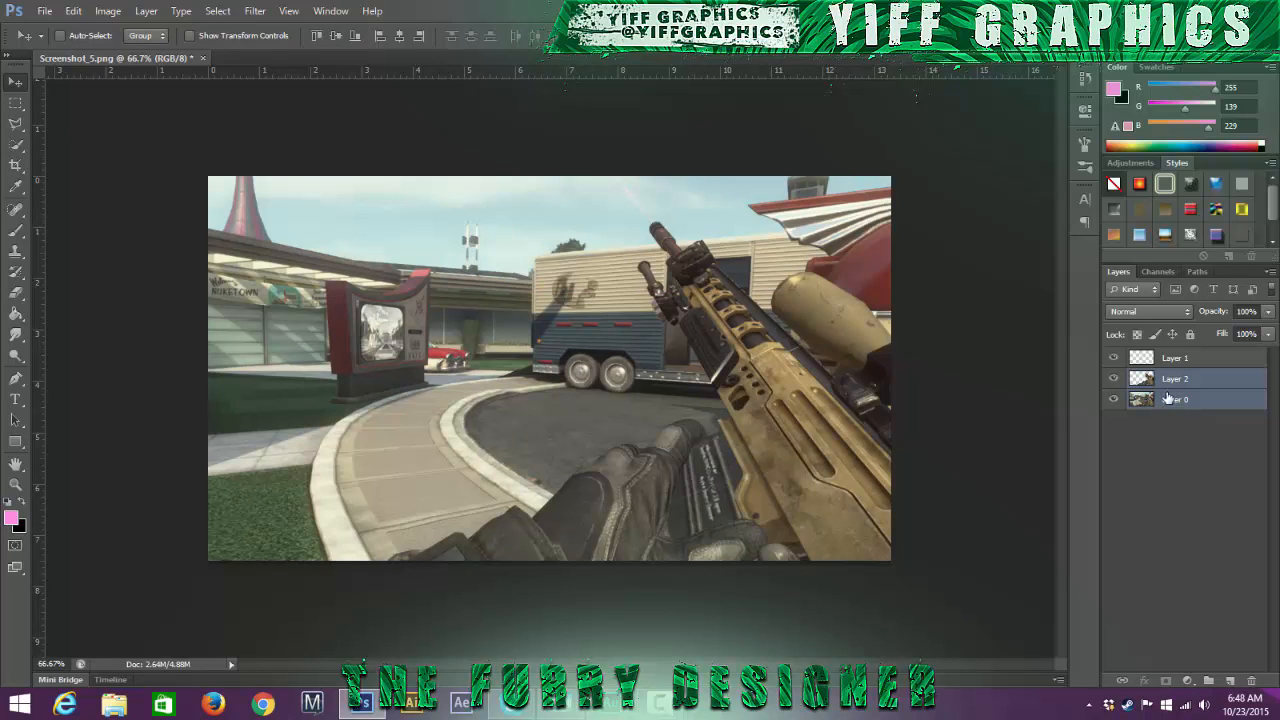
Step: Desaturate the background on Layer 0 with Hue/Saturation, setting the saturation to -75
click(1168, 399)
key(ctrl+u)
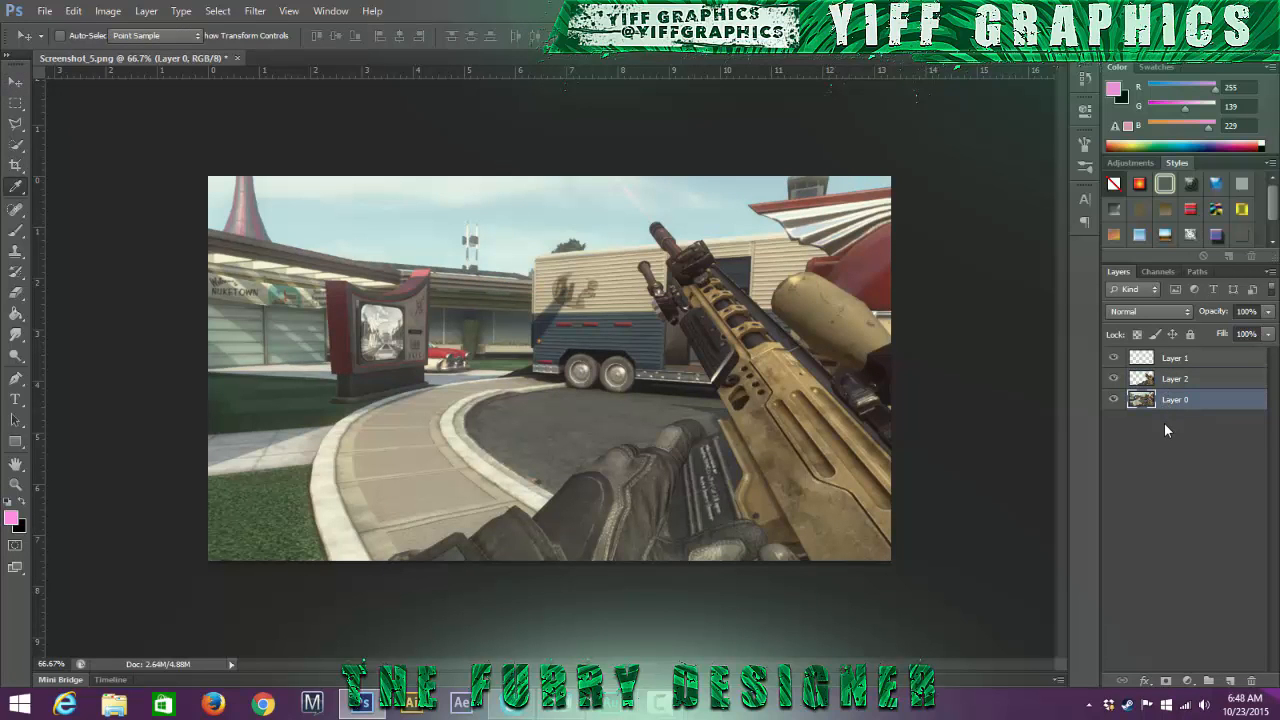
drag(1021, 510, 1014, 378)
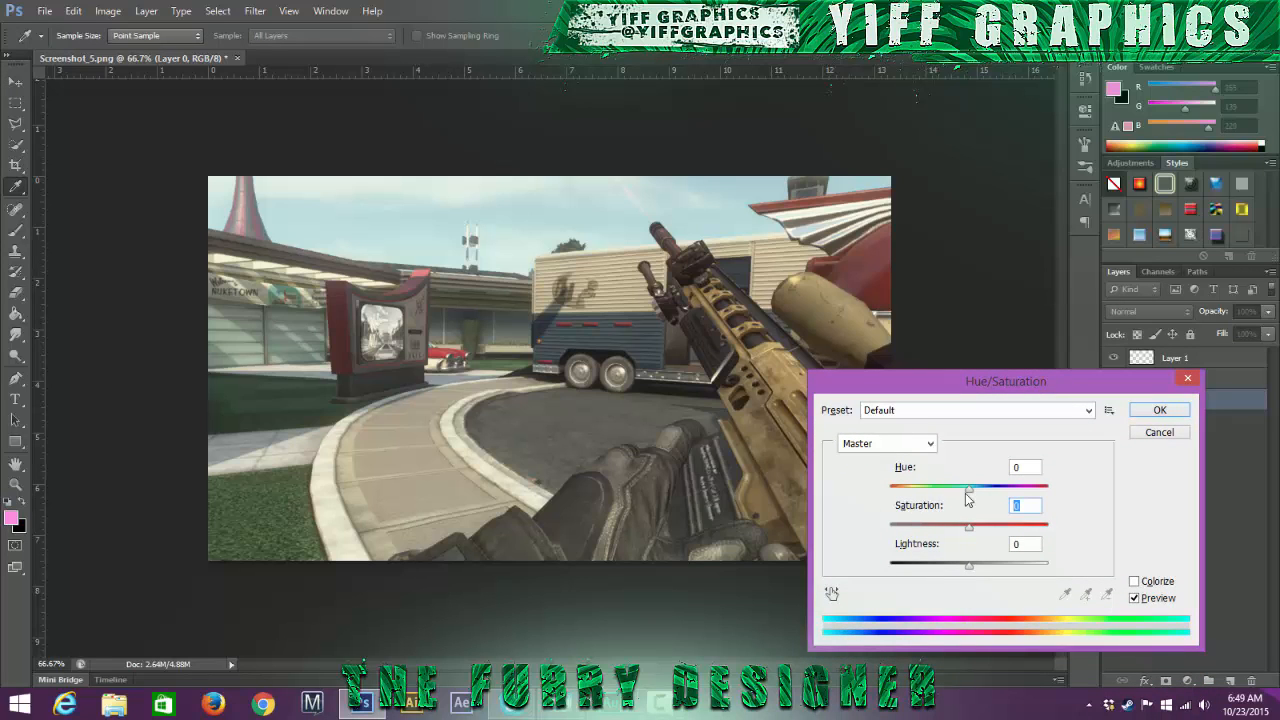
text(75)
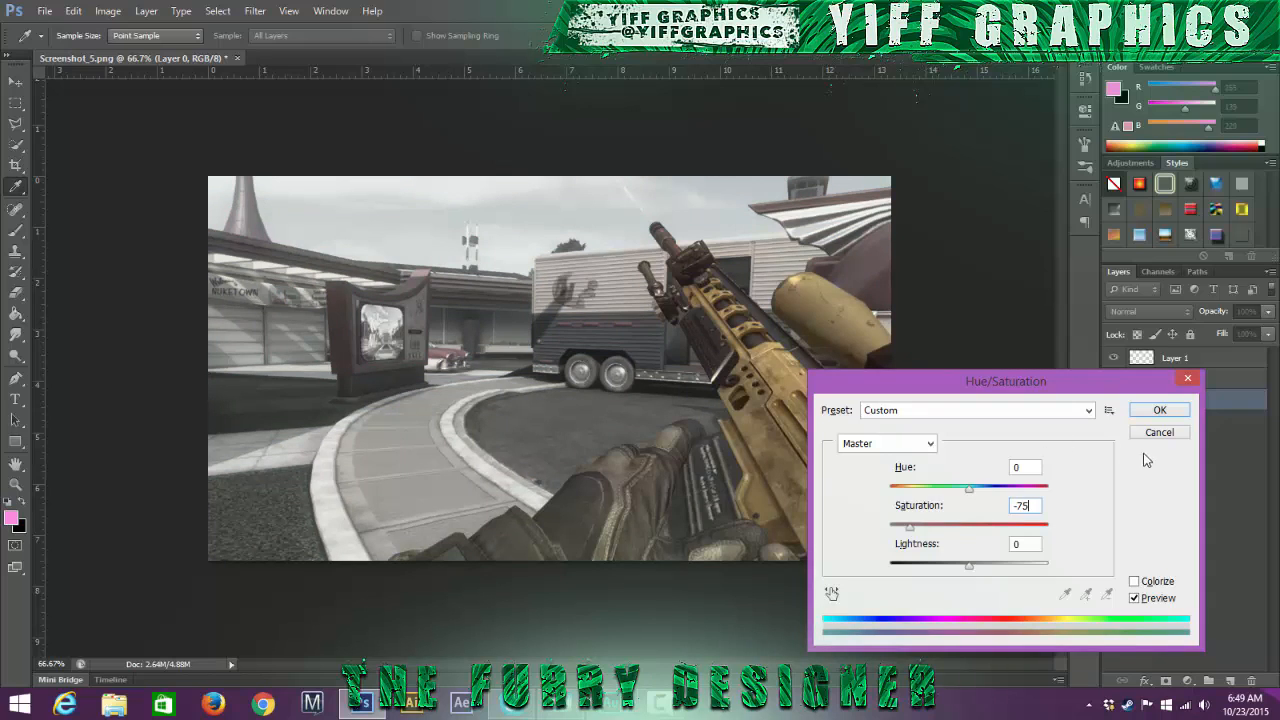
click(1159, 410)
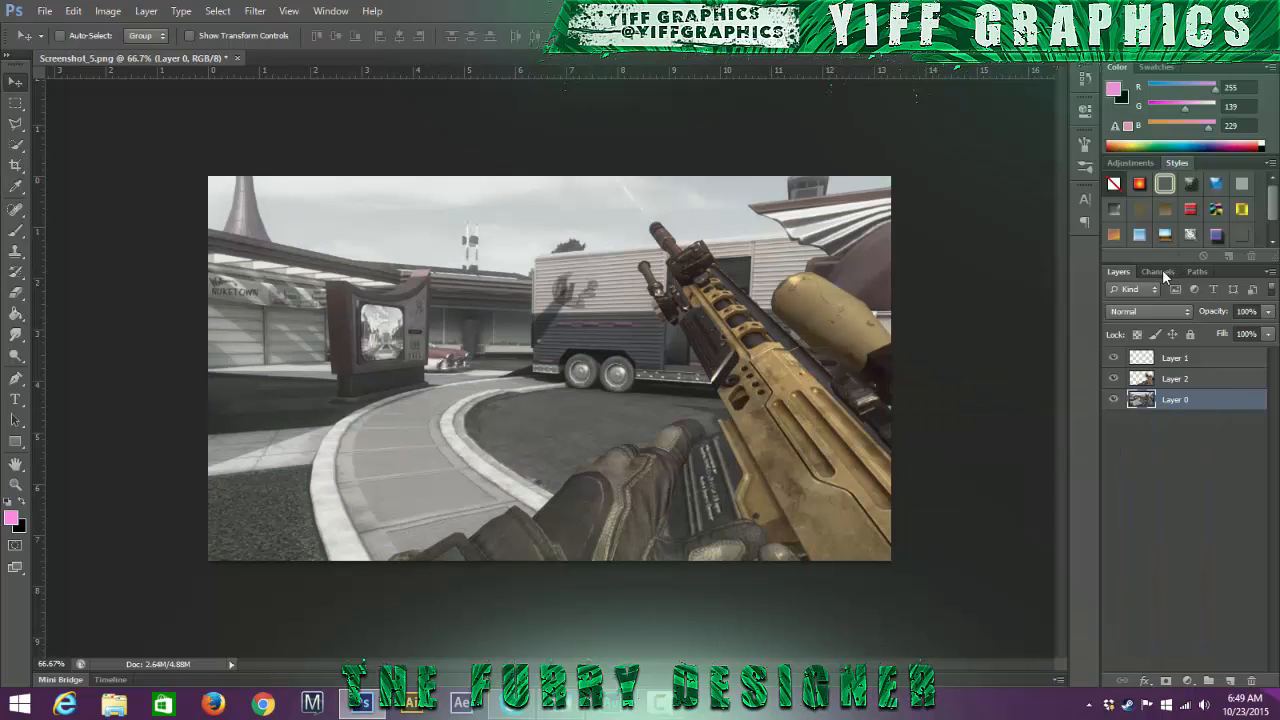
click(1161, 271)
click(1120, 271)
click(1133, 163)
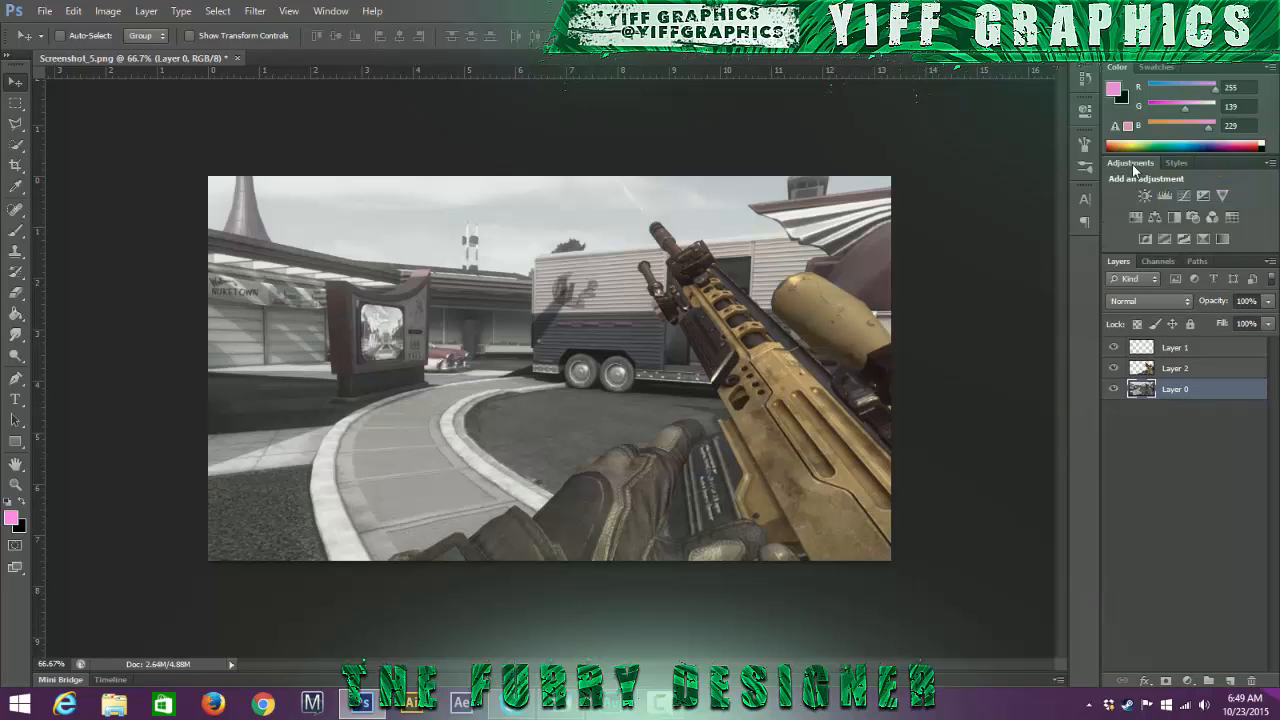
click(1155, 216)
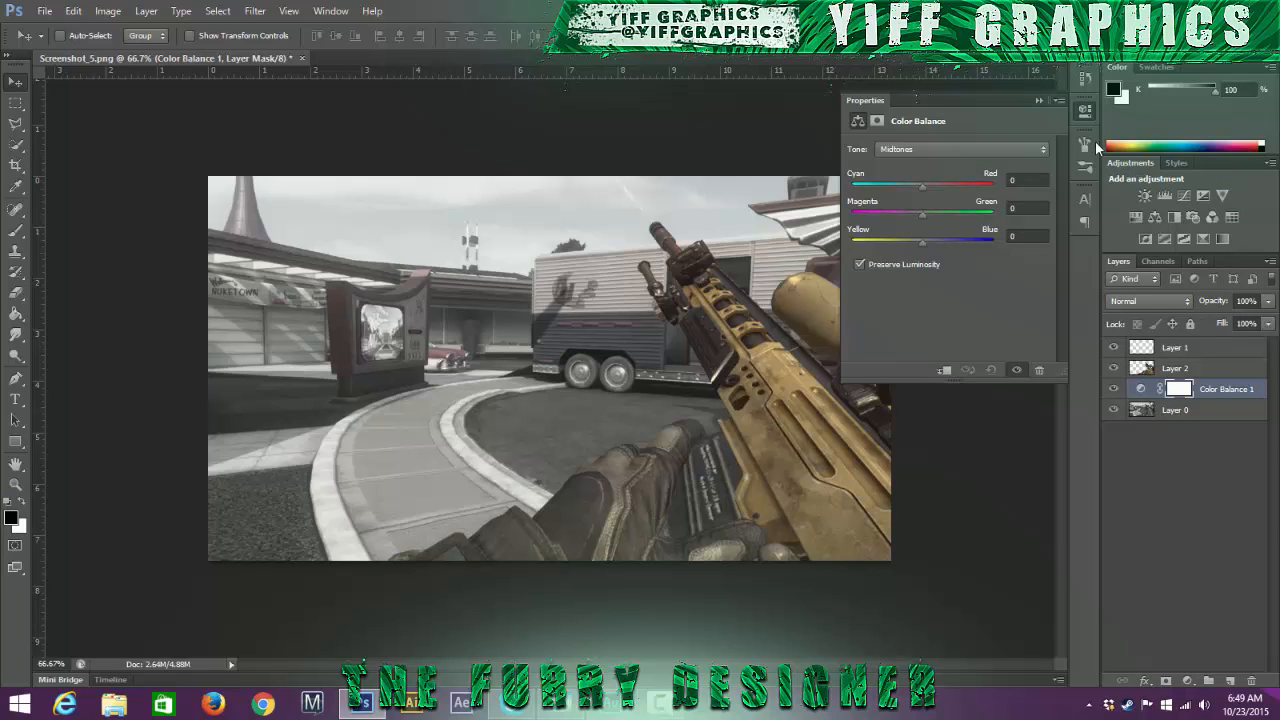
click(1037, 102)
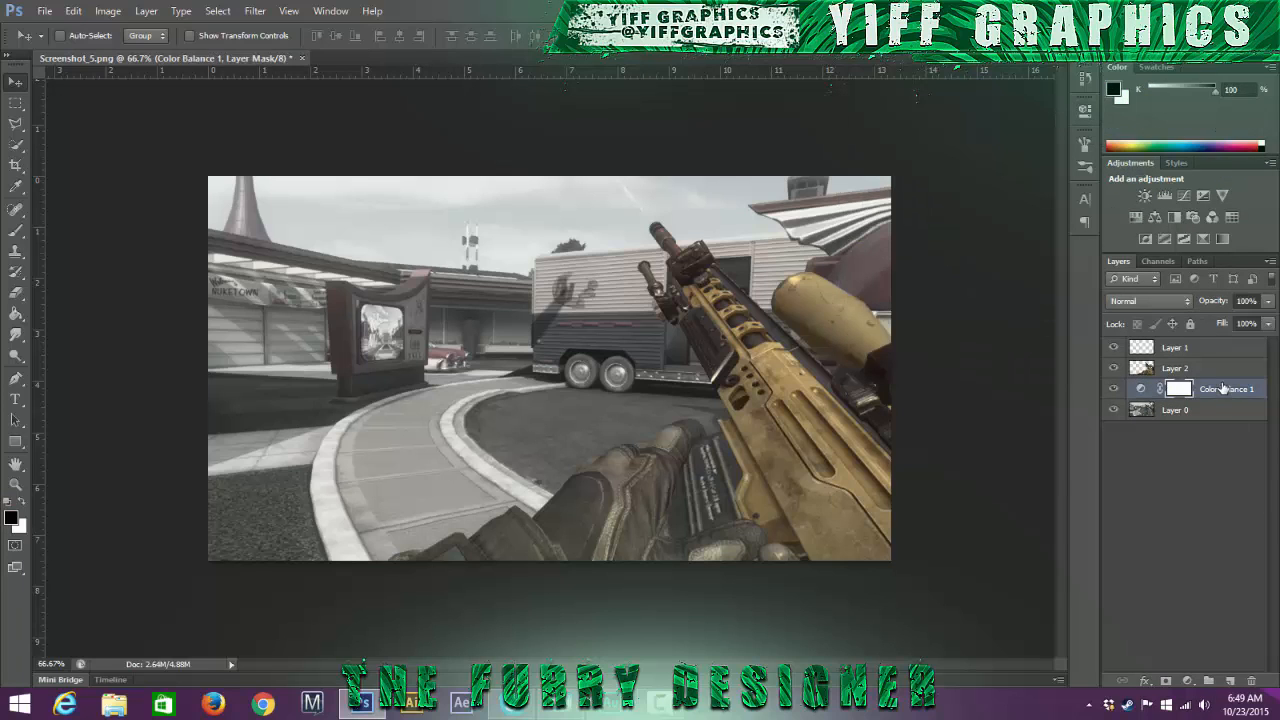
key(Delete)
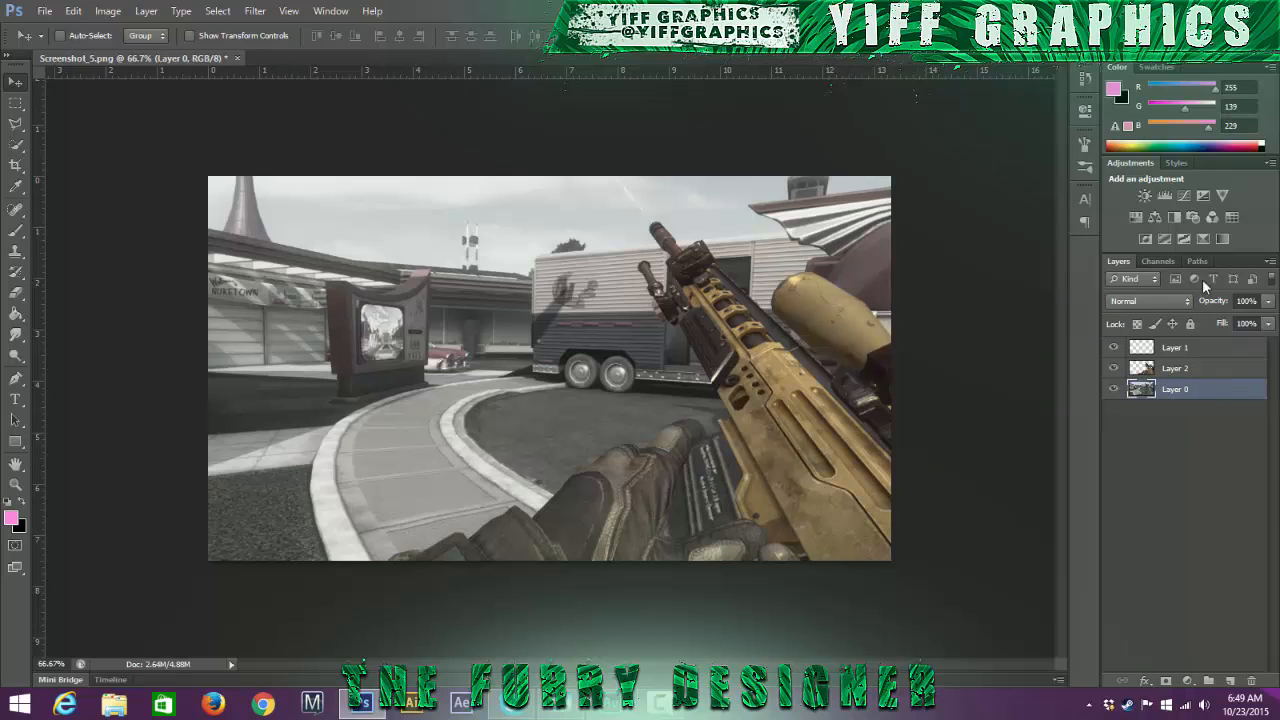
Step: Add a Black & White adjustment layer above Layer 0, with Reds, Greens and Cyans at -200, and adjust its Blues and Yellows
click(1176, 217)
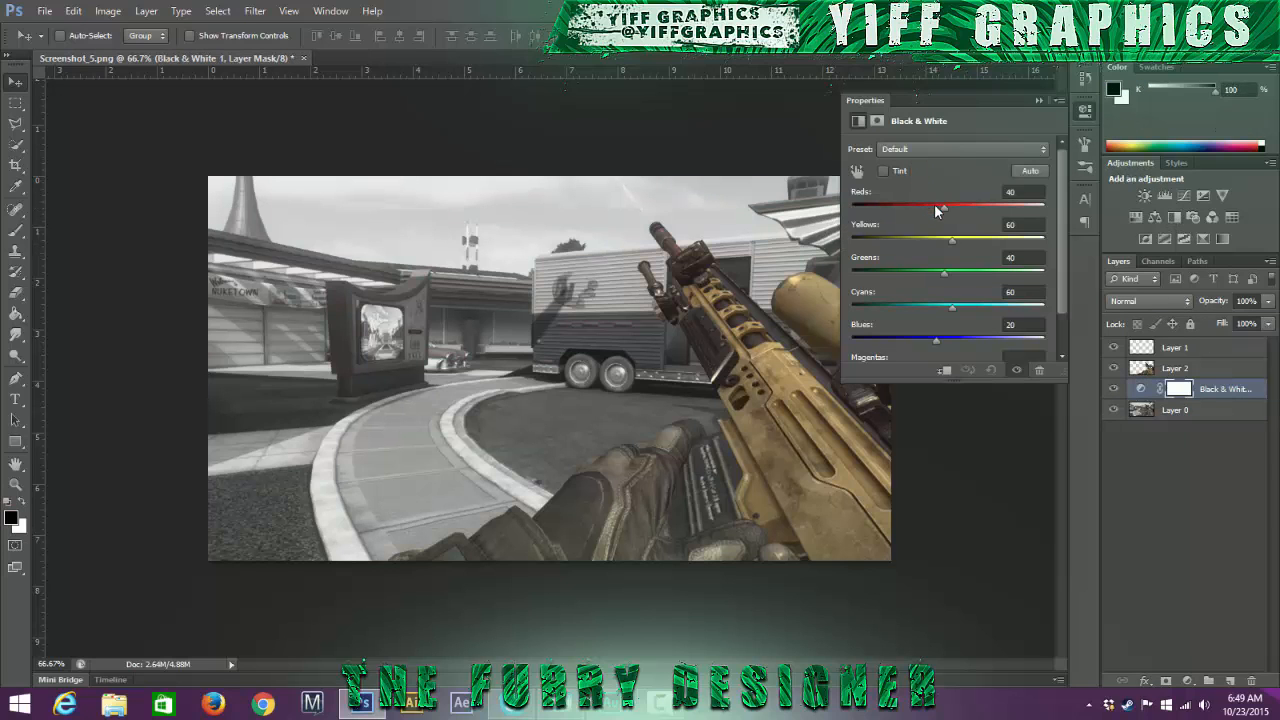
drag(941, 205, 824, 210)
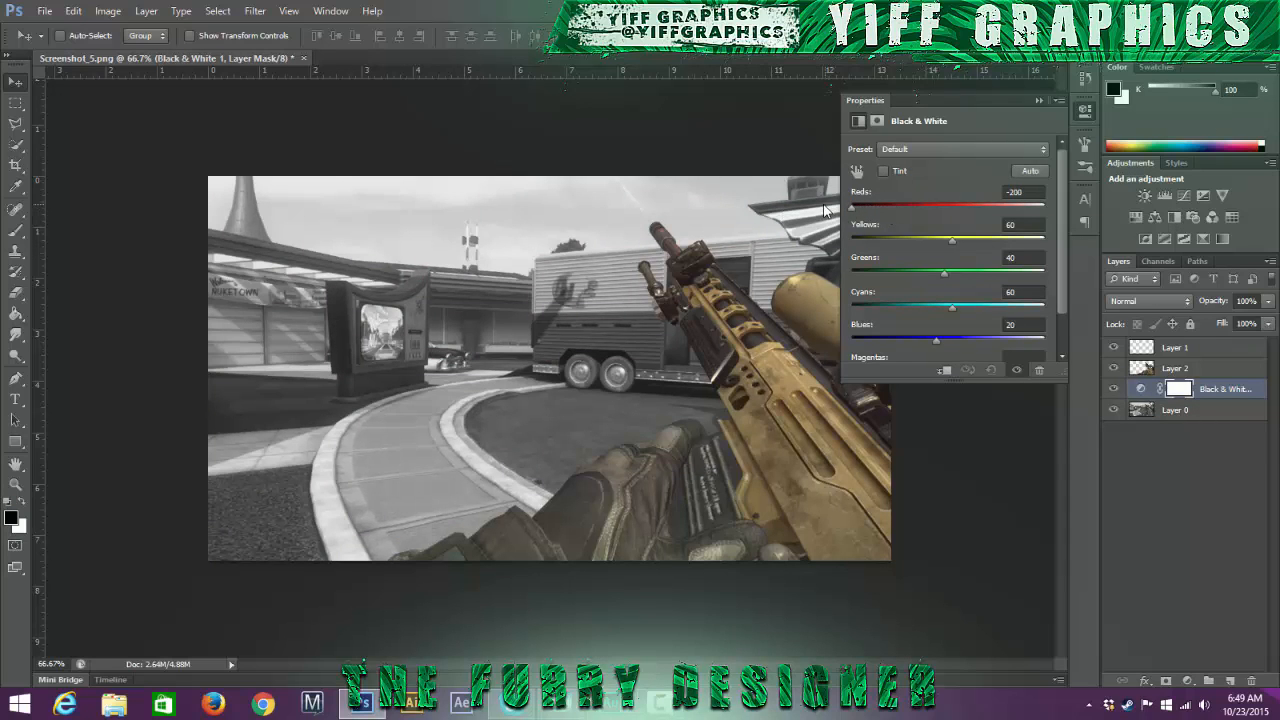
drag(948, 96, 1011, 212)
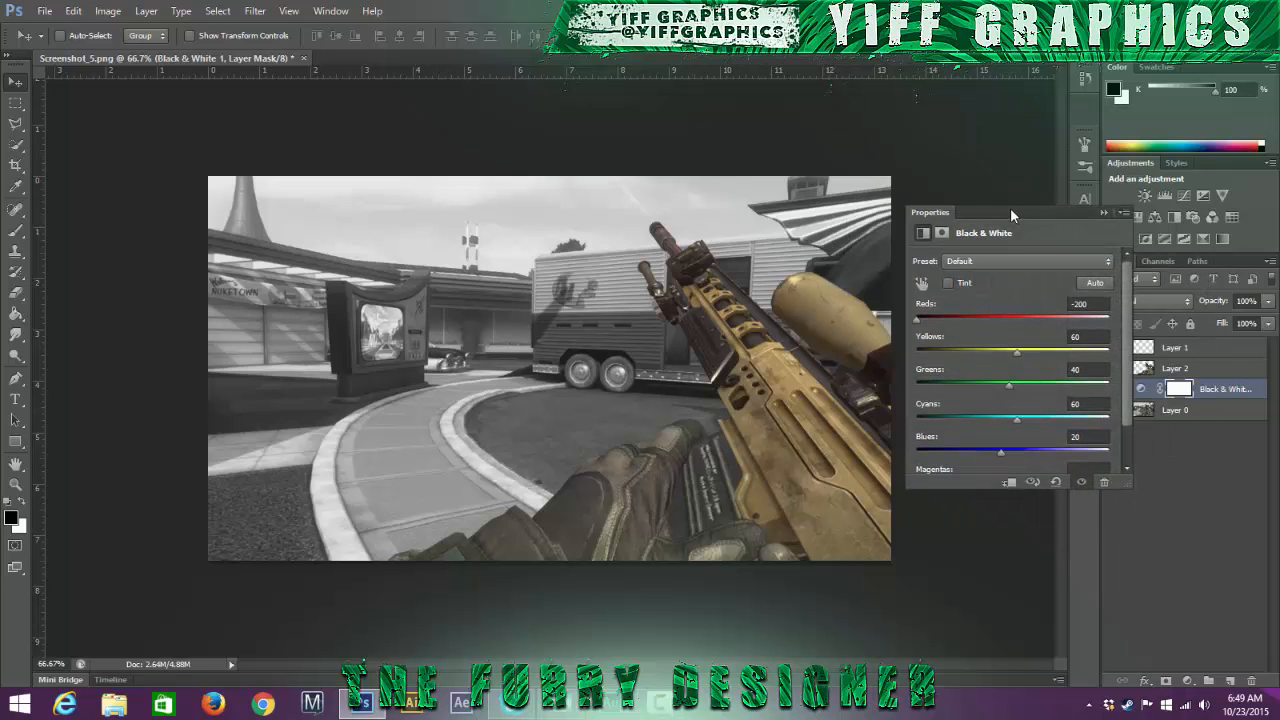
drag(1012, 391, 818, 415)
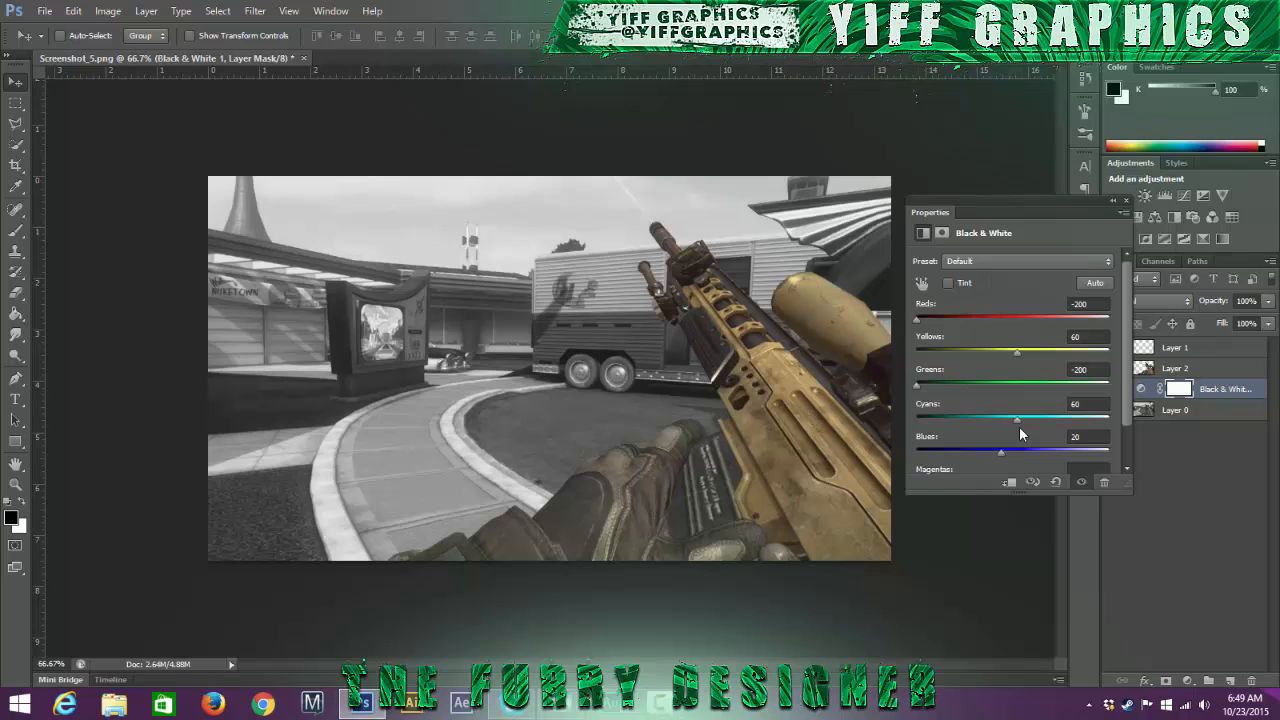
drag(1018, 420, 813, 408)
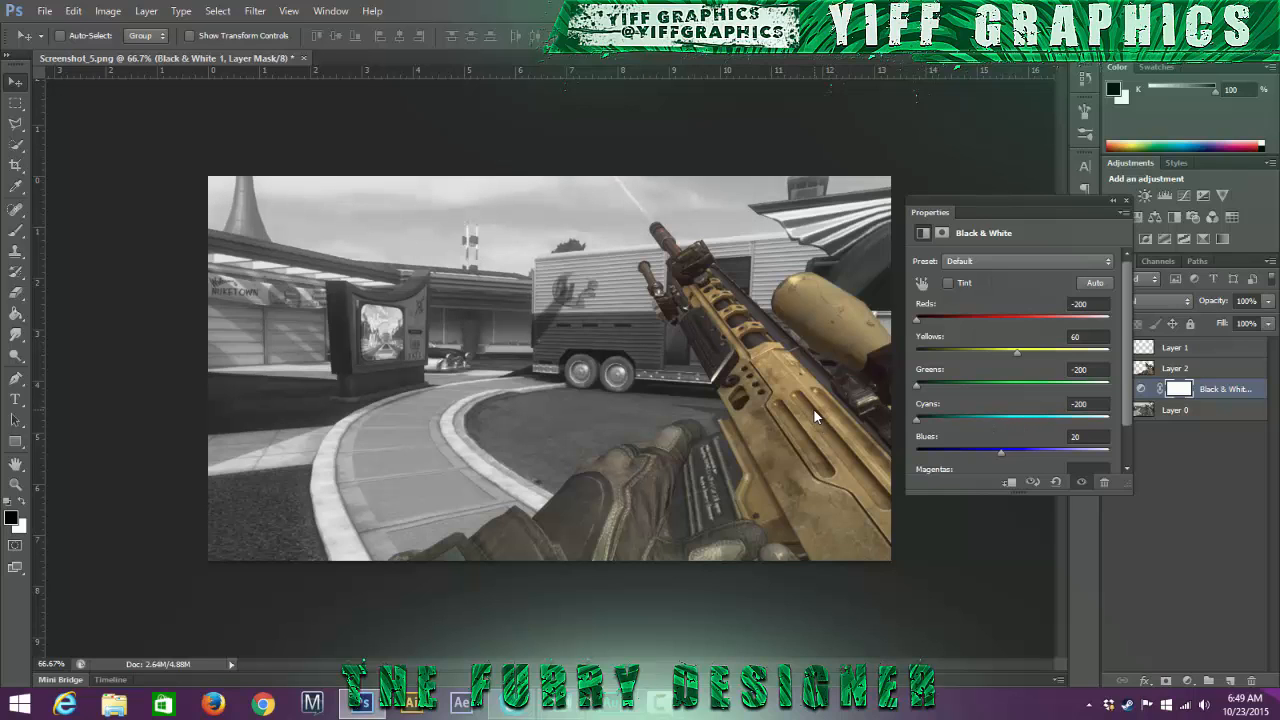
drag(1003, 452, 1037, 455)
drag(1034, 353, 1055, 353)
click(1112, 200)
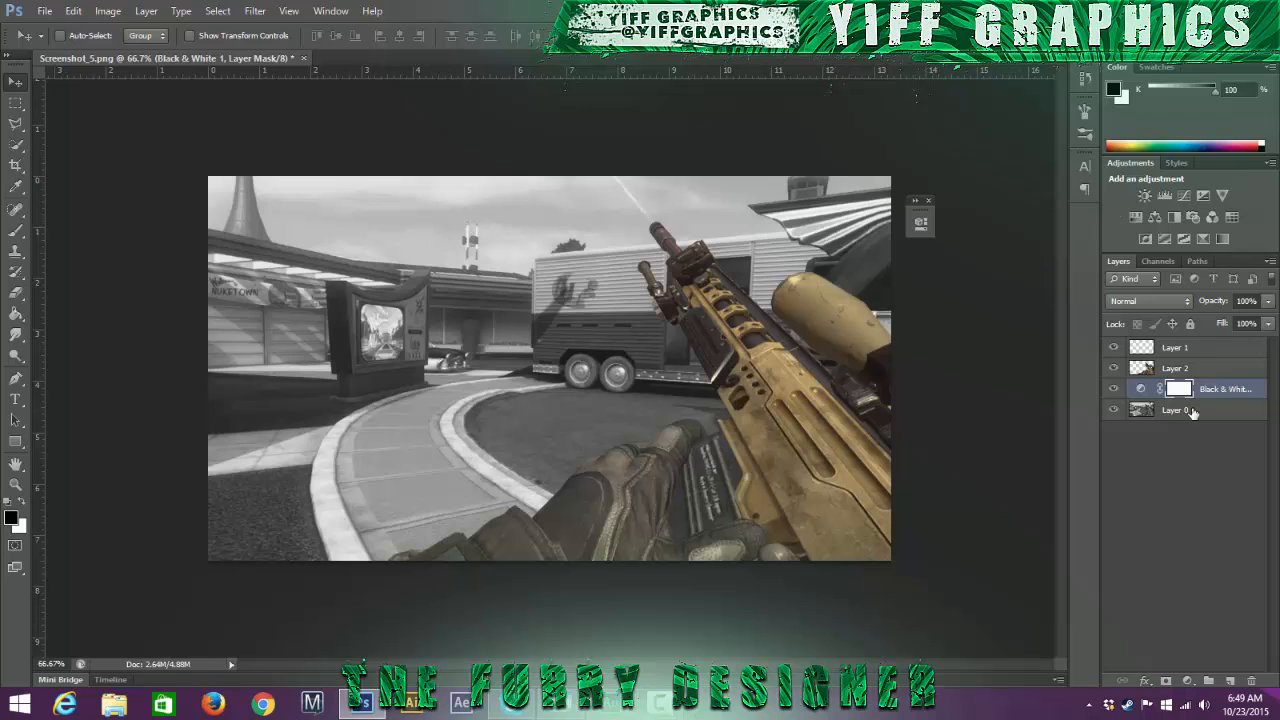
Step: Set the opacity of the Black & White adjustment layer to 50%
click(1212, 394)
click(1251, 299)
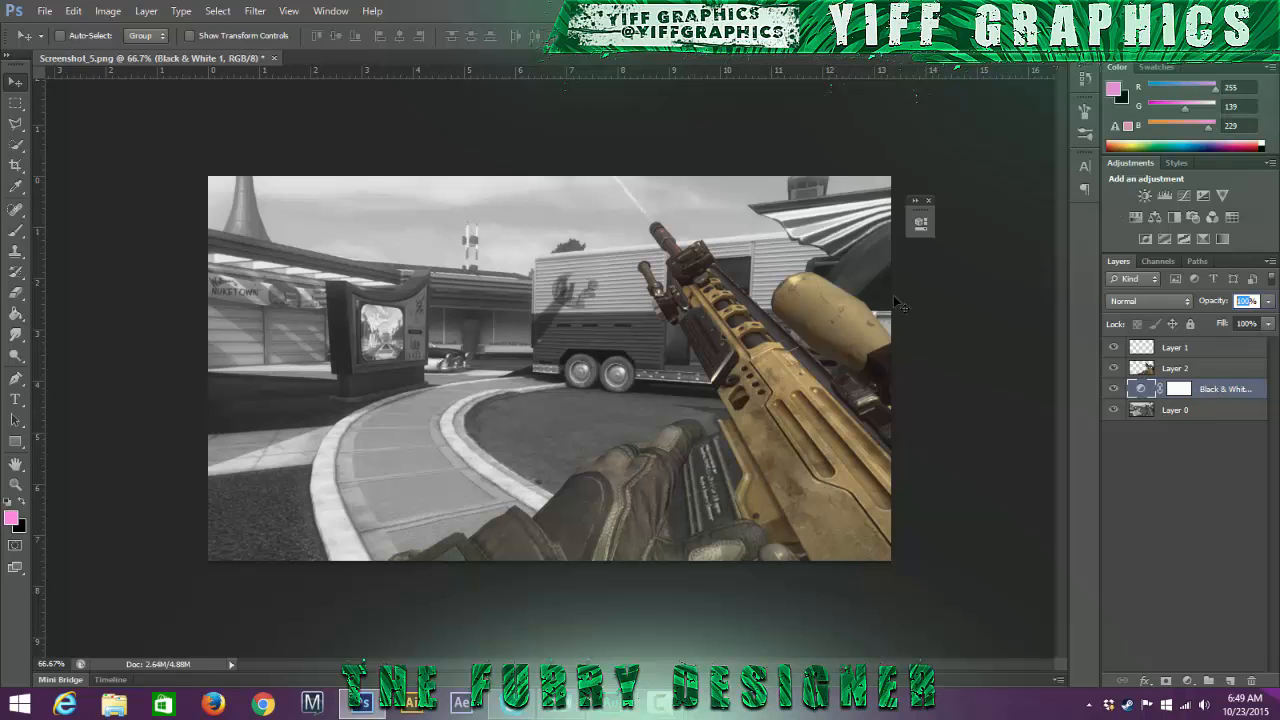
text(35)
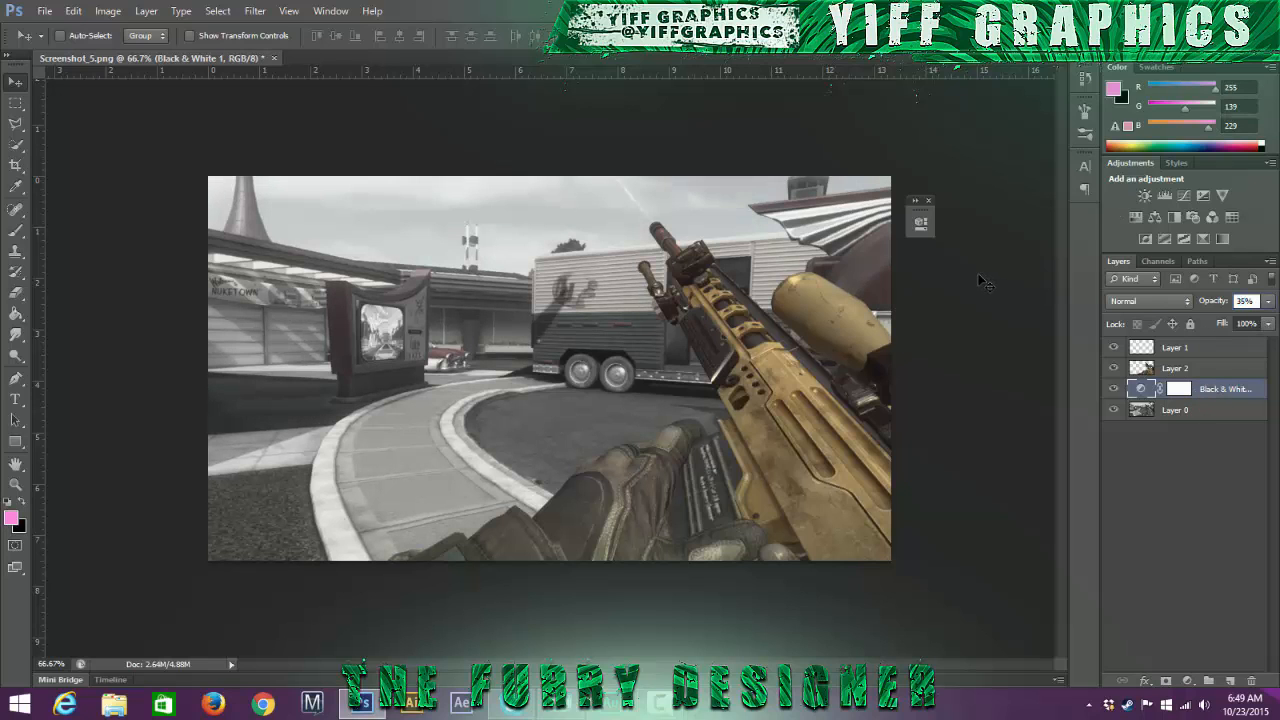
text(50)
key(Return)
click(1212, 392)
Step: Add a black-to-white linear Gradient Overlay to Layer 2 with the Overlay blend mode and 35% opacity
click(1185, 371)
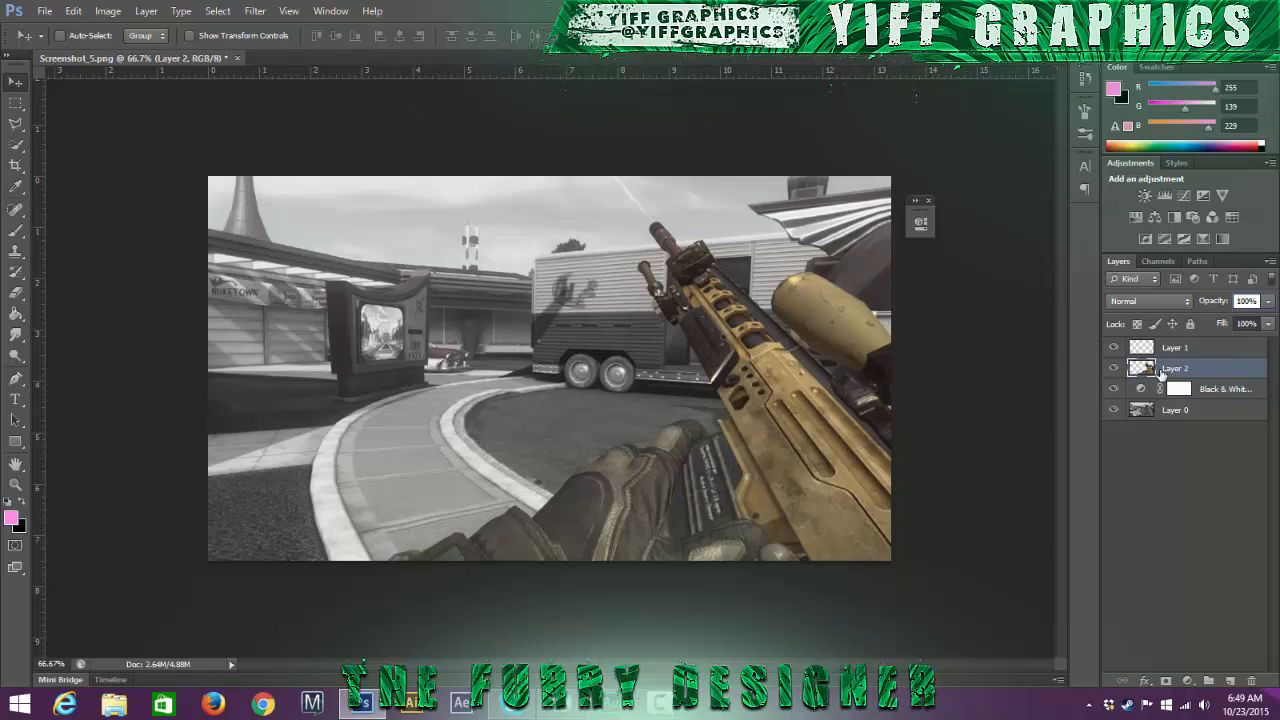
double_click(1157, 371)
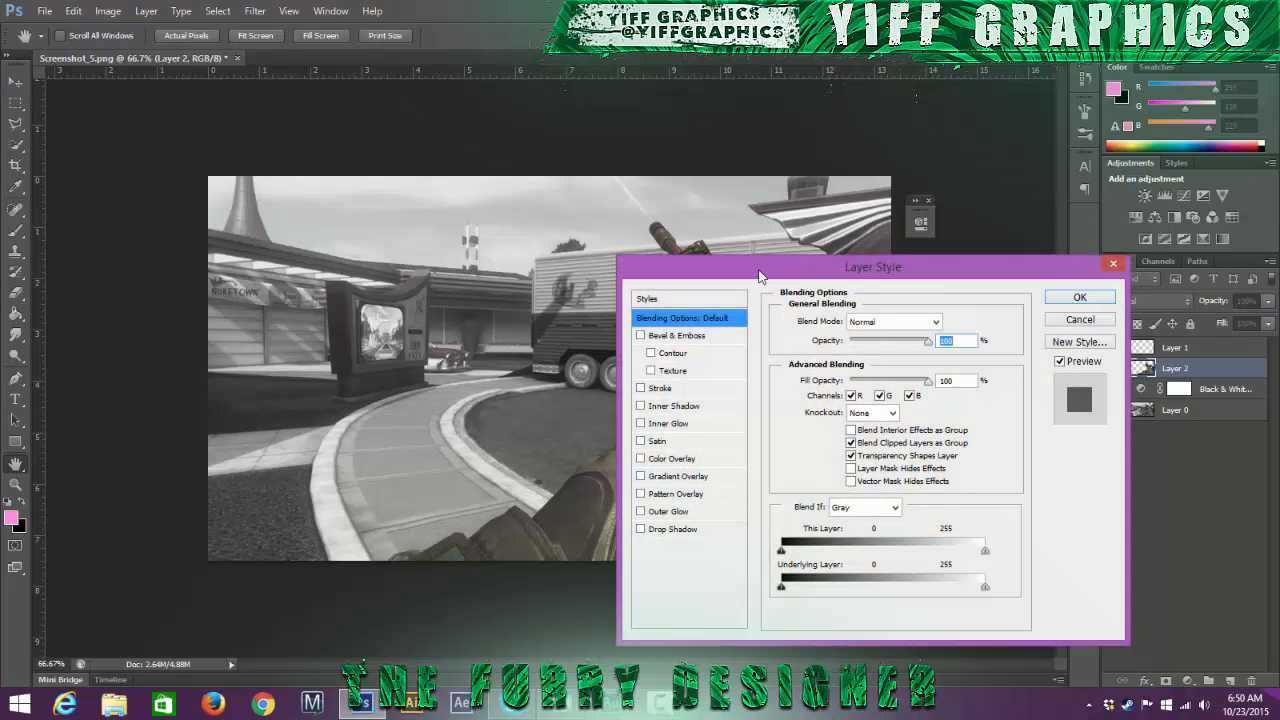
drag(759, 277, 969, 292)
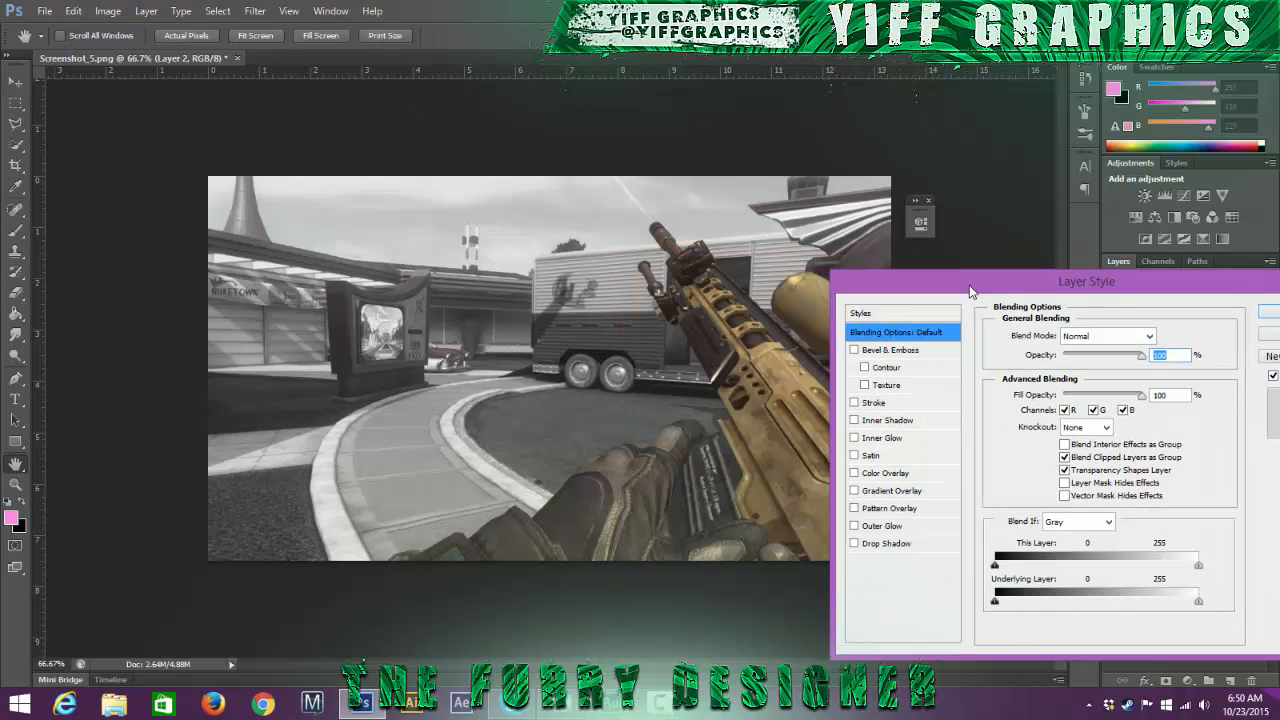
click(888, 490)
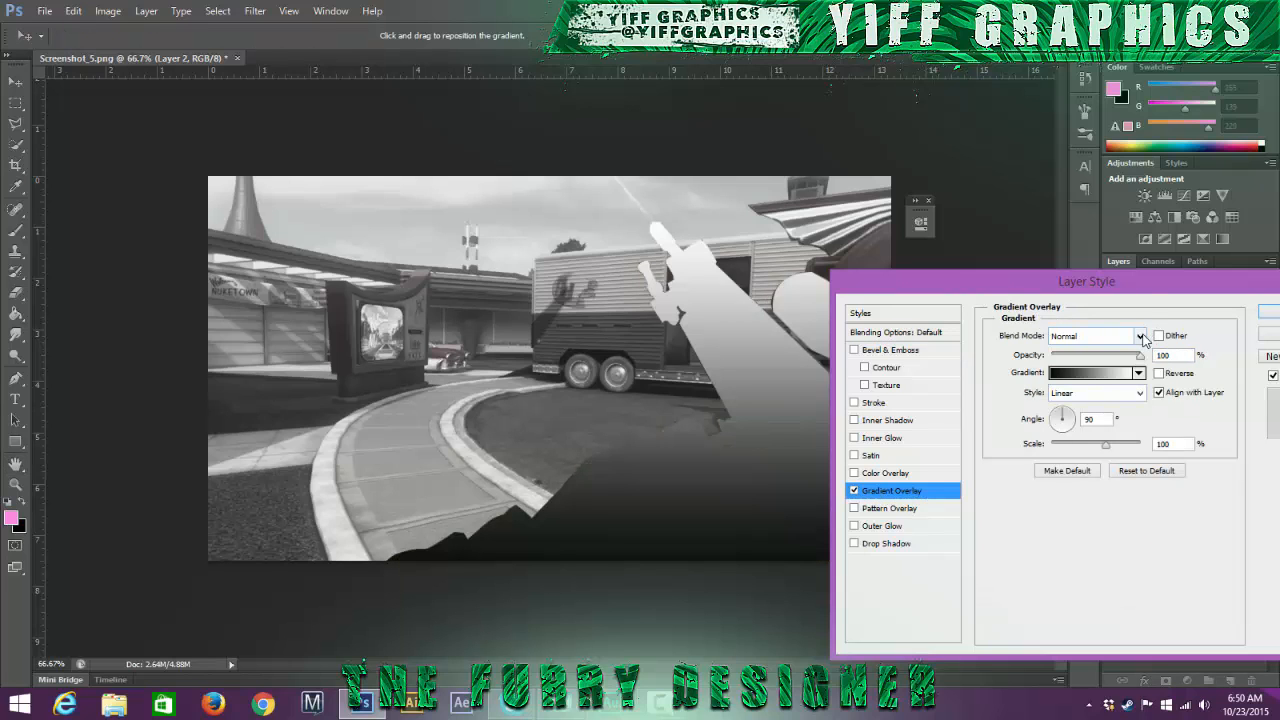
click(1140, 338)
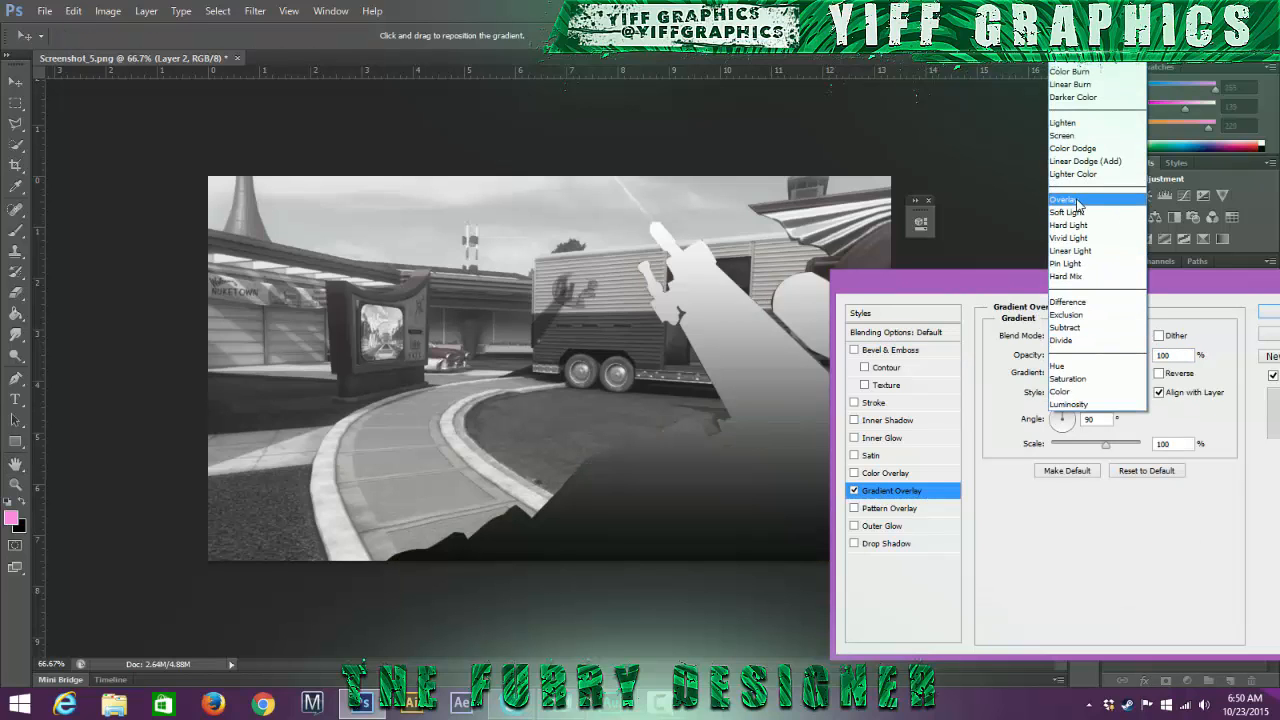
click(1077, 201)
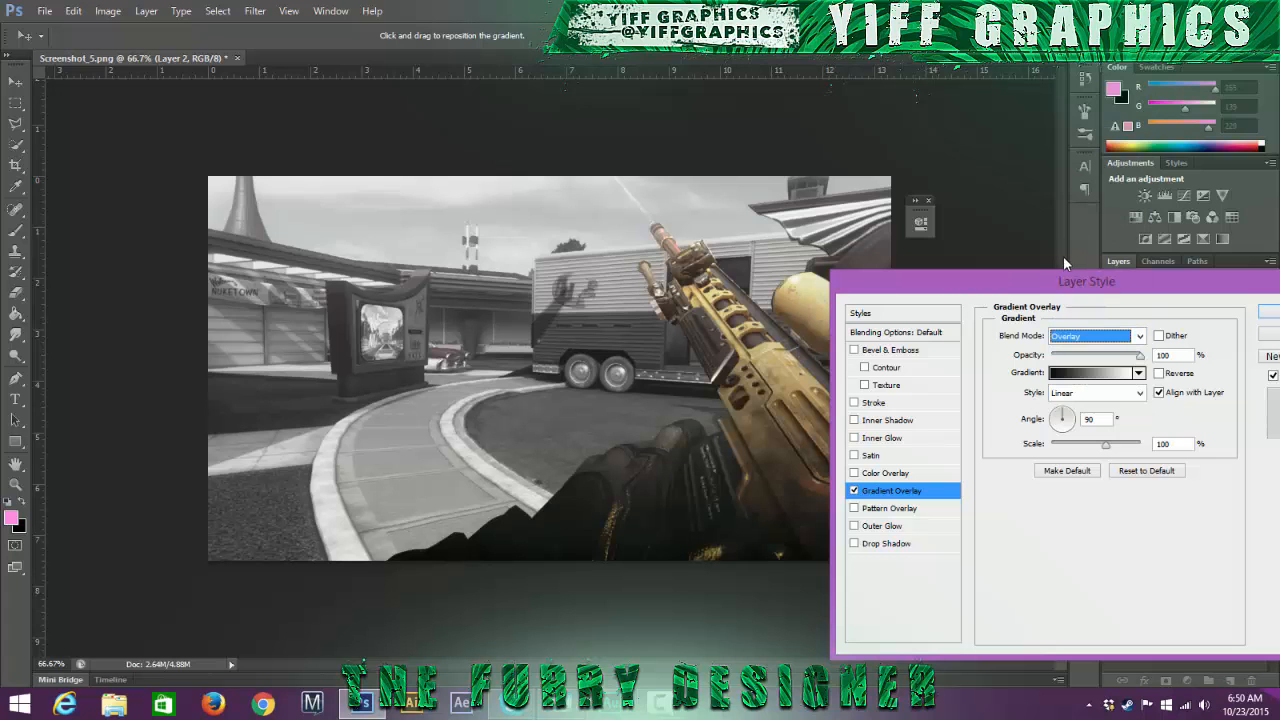
drag(1083, 290, 368, 169)
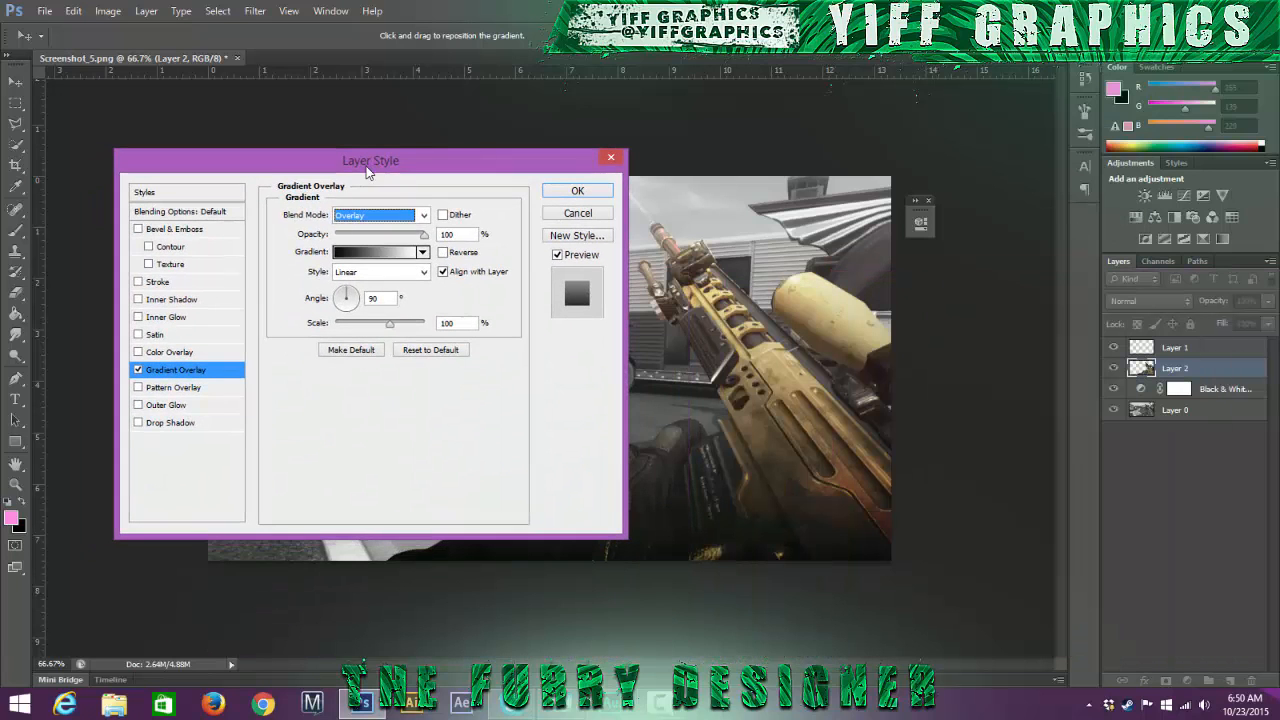
click(471, 233)
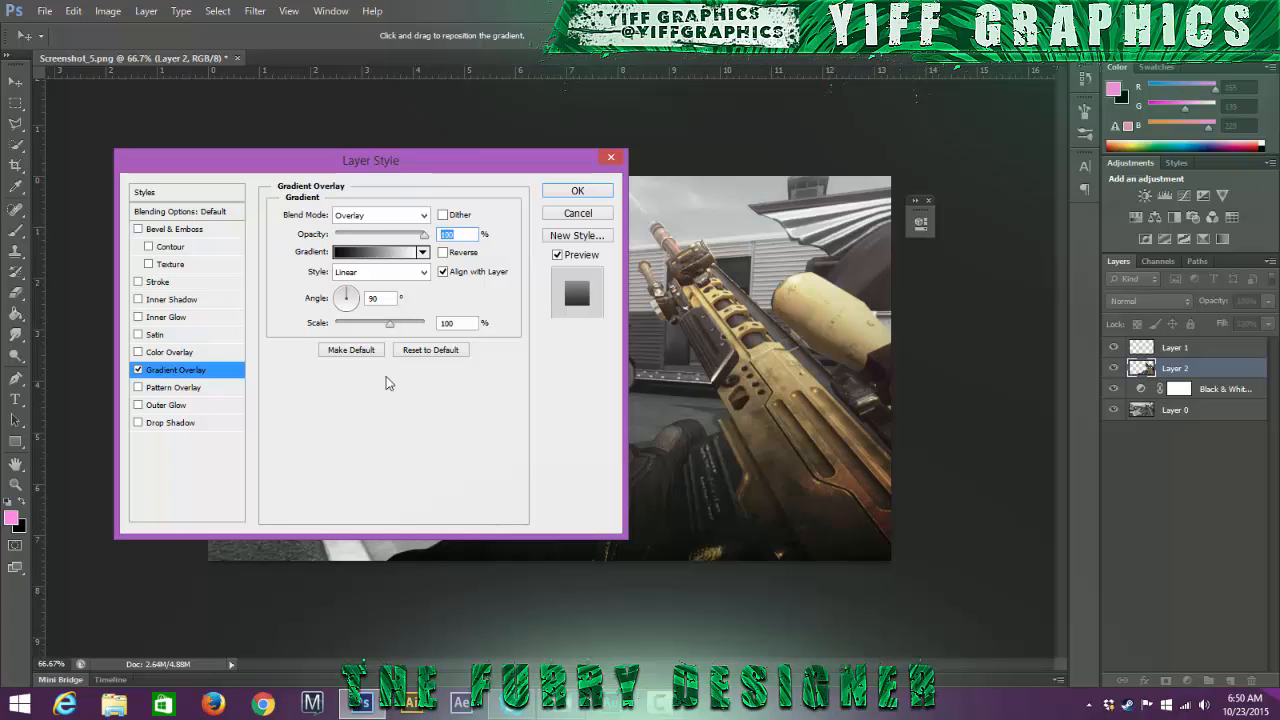
text(35)
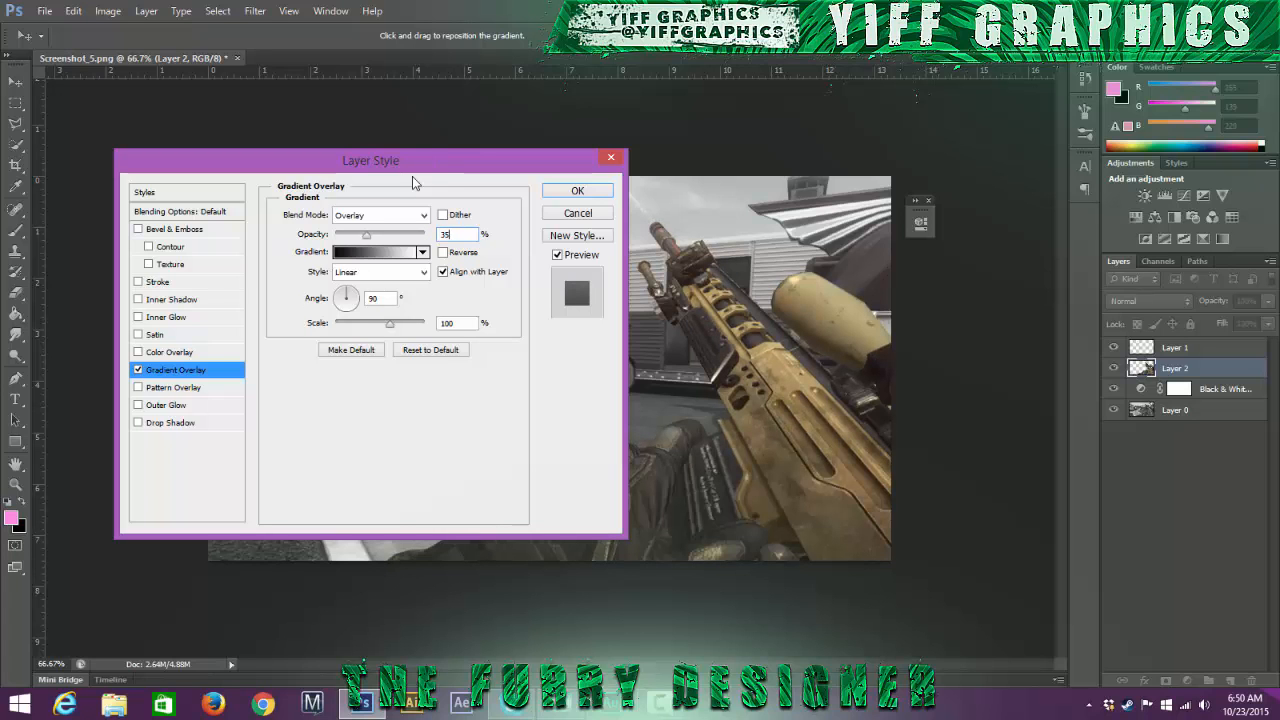
Step: Add an Inner Glow effect to Layer 2 and set the glow colour to white (ffffff)
drag(411, 167, 958, 256)
click(685, 404)
drag(798, 265, 1013, 260)
click(1080, 356)
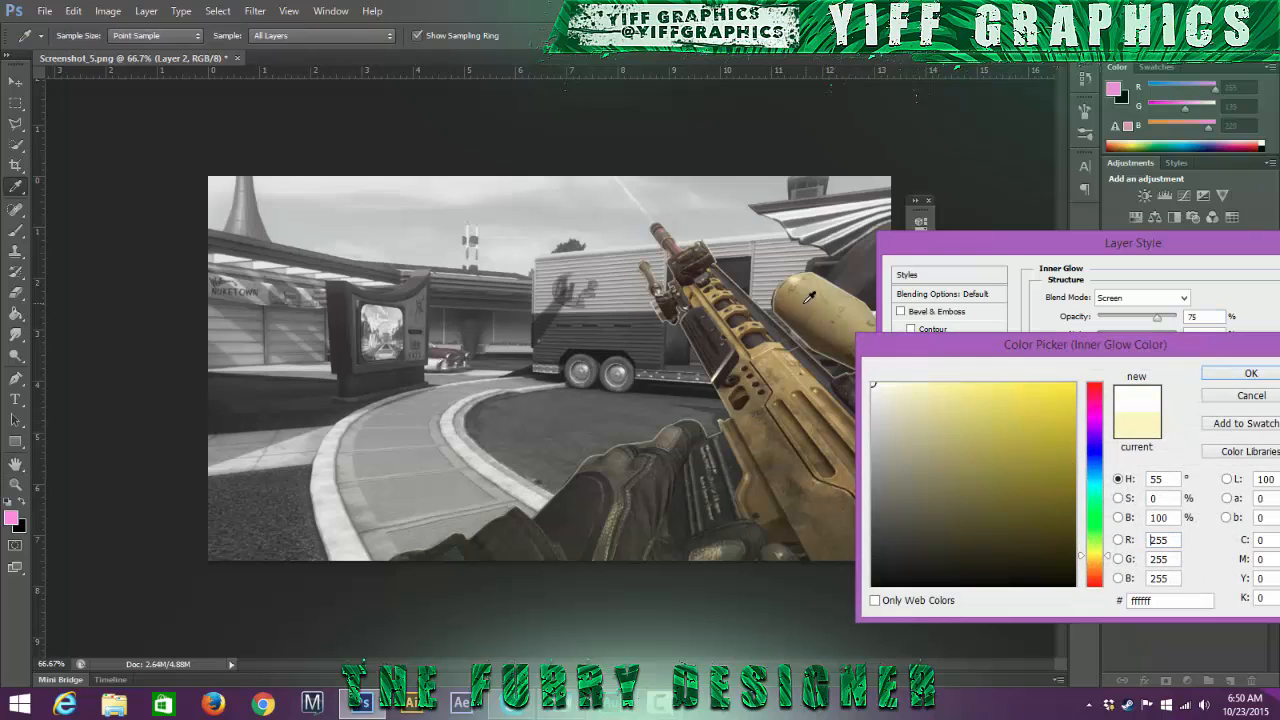
click(1240, 373)
Step: Set the inner glow's opacity to 100%, its size to 10 px and its blend mode to Overlay
drag(1159, 320, 1220, 314)
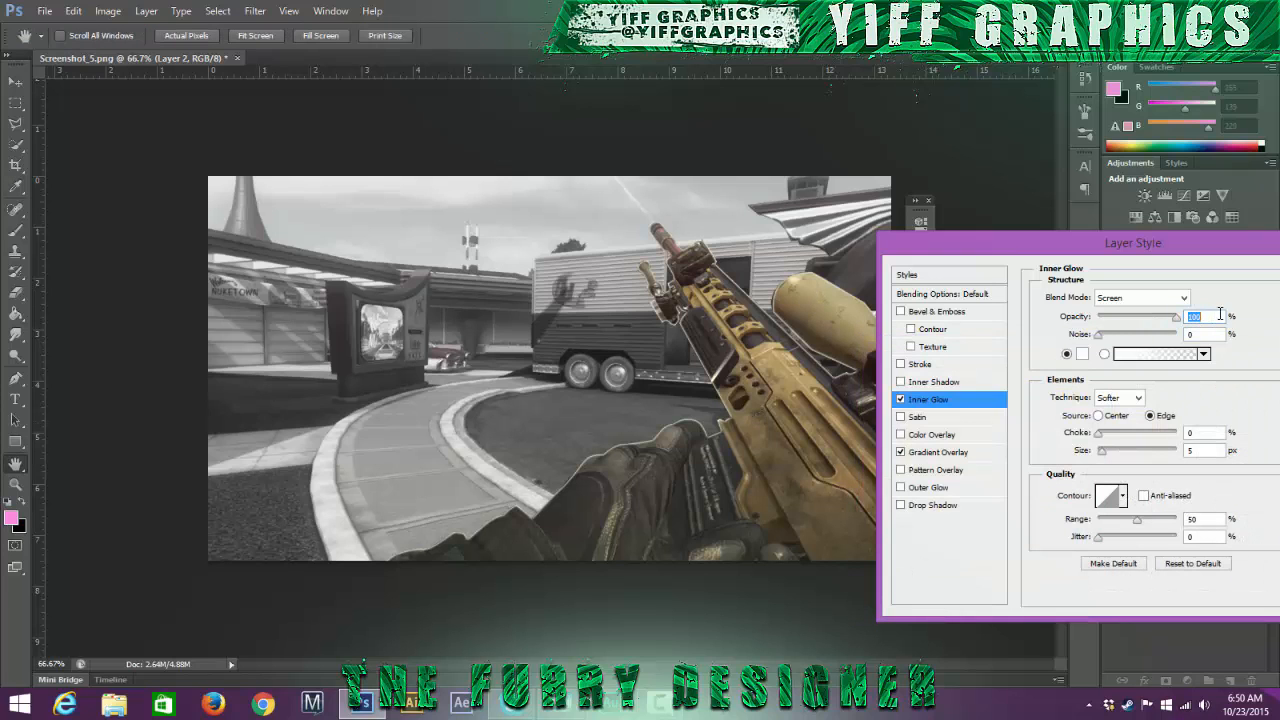
click(1207, 449)
text(10)
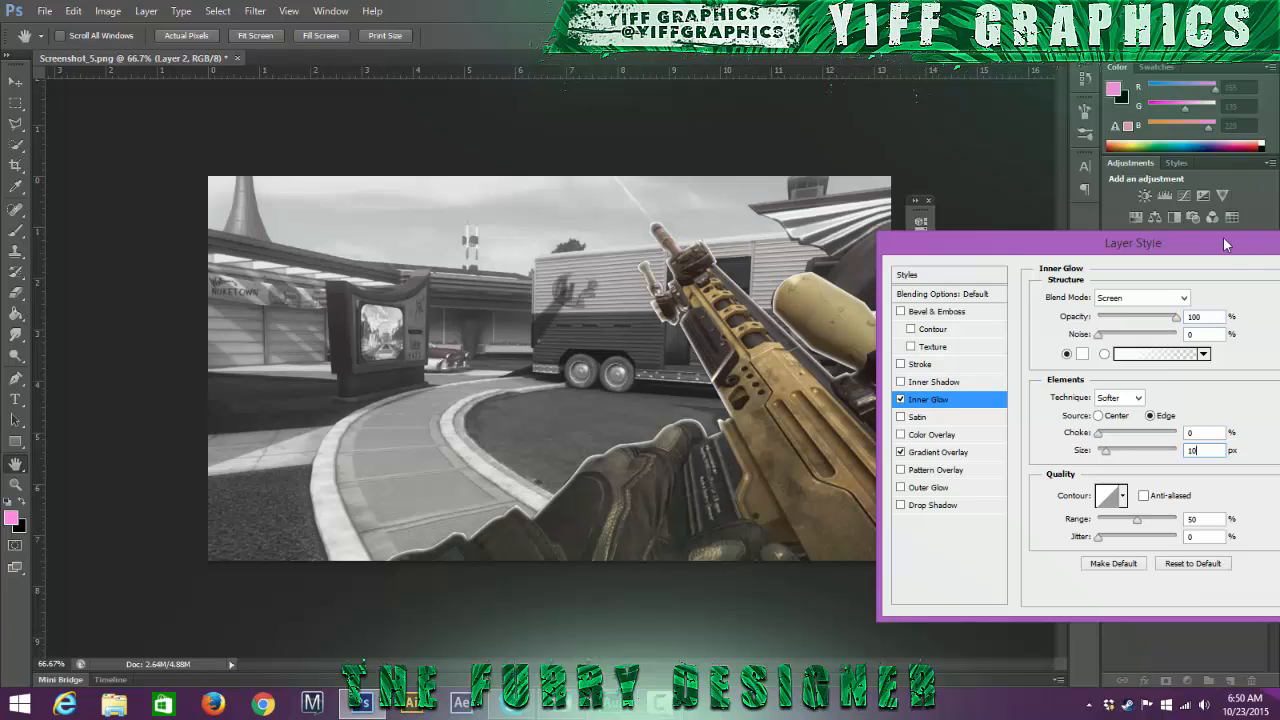
click(1183, 297)
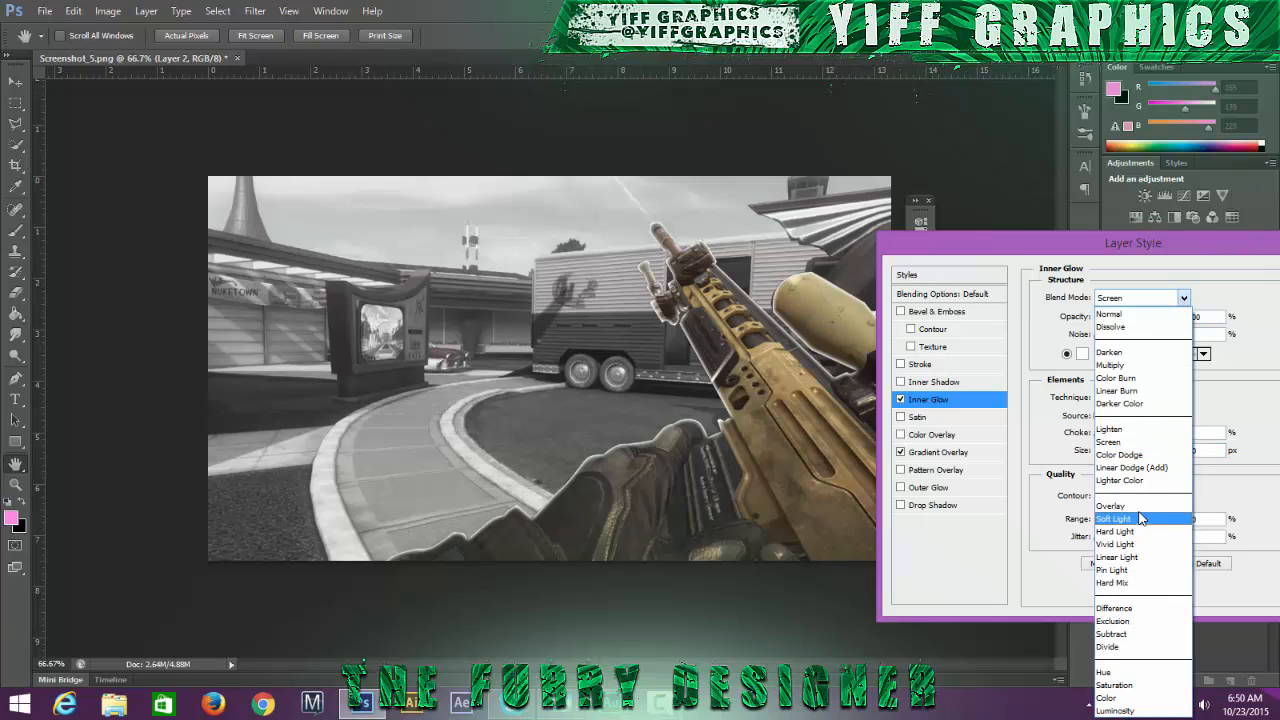
click(1135, 506)
Step: Apply the effects to Layer 2 and rasterize its layer style
drag(1140, 250, 914, 224)
click(1130, 249)
right_click(1202, 372)
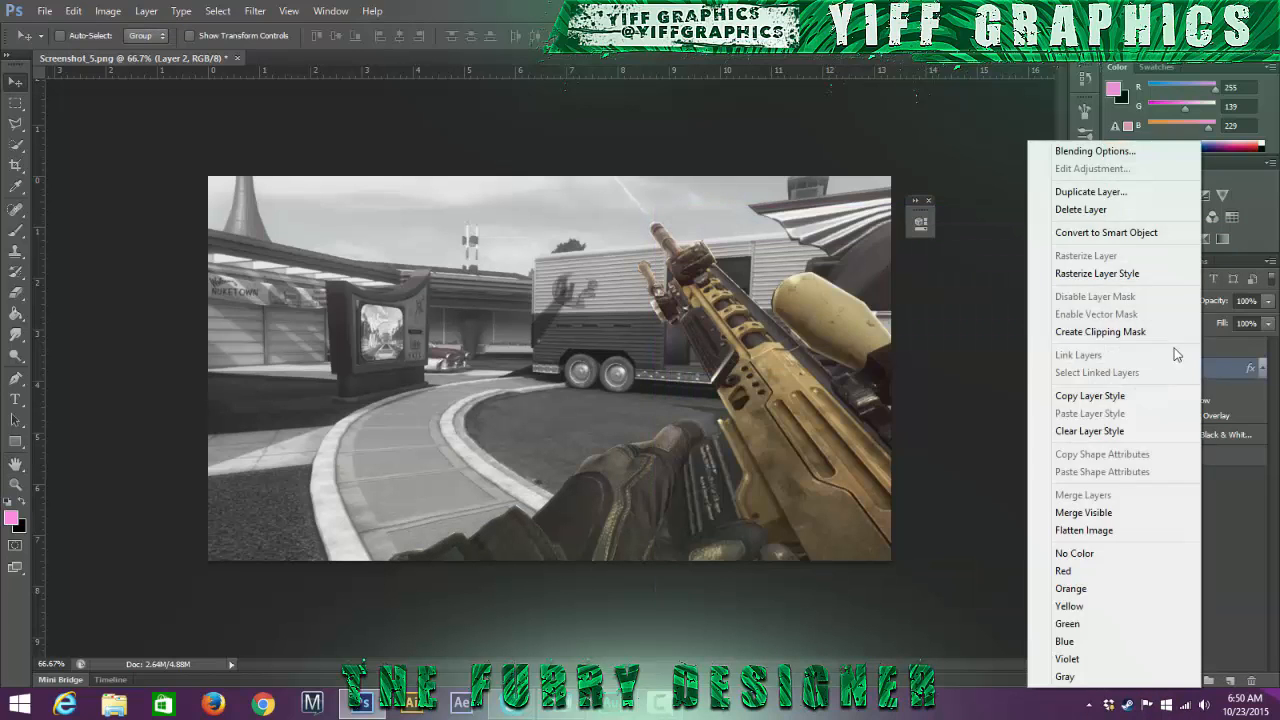
click(1097, 273)
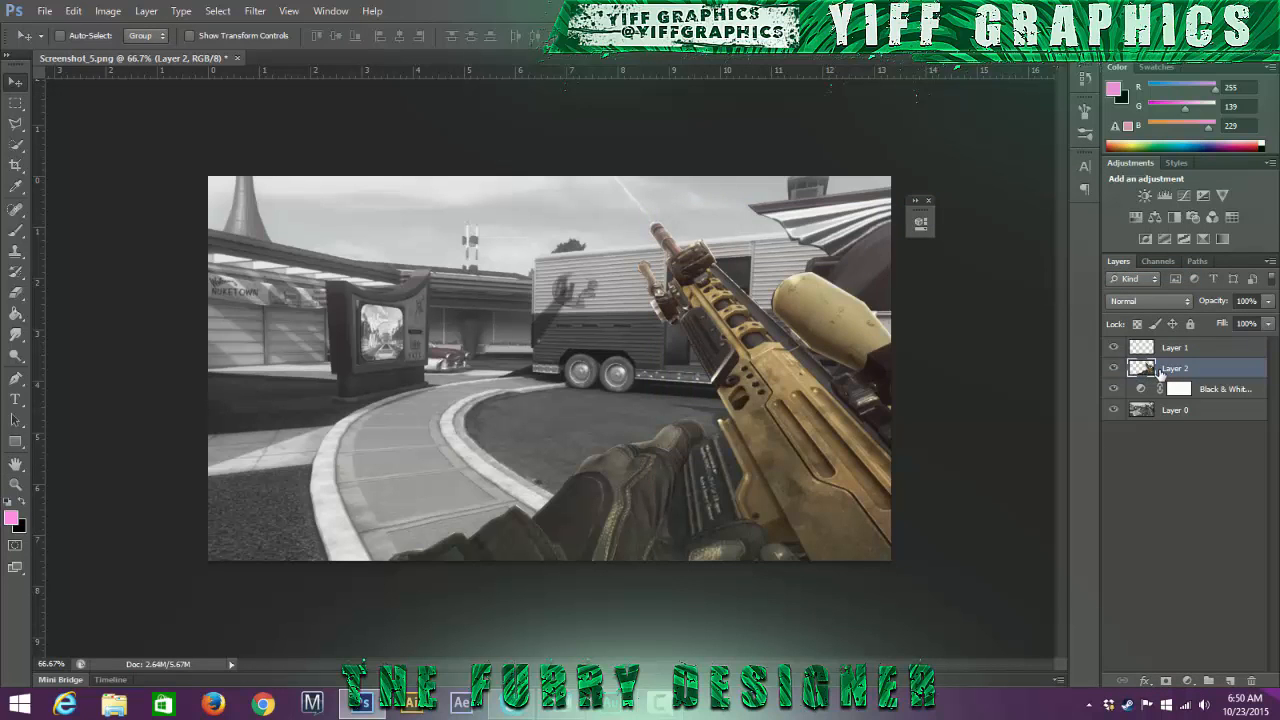
Step: Enable a further Inner Glow on the rasterized Layer 2 and set its colour to white (ffffff)
double_click(1160, 372)
click(708, 376)
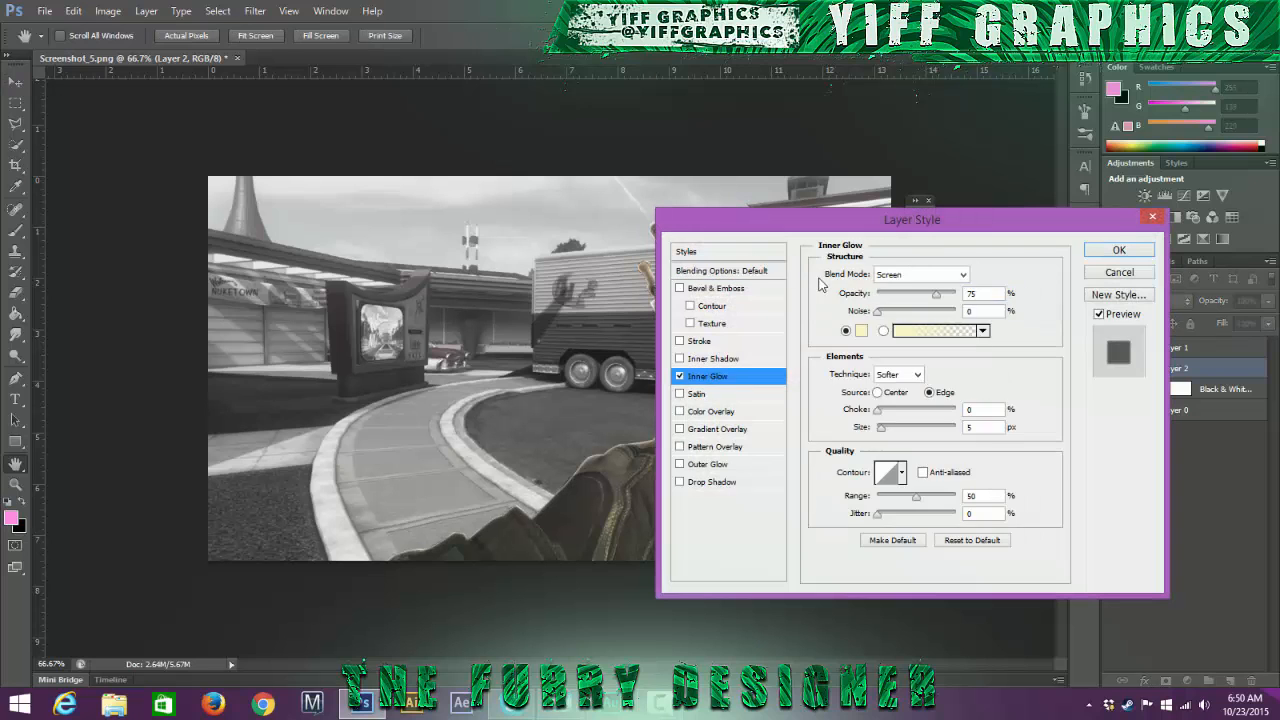
drag(886, 226, 1027, 203)
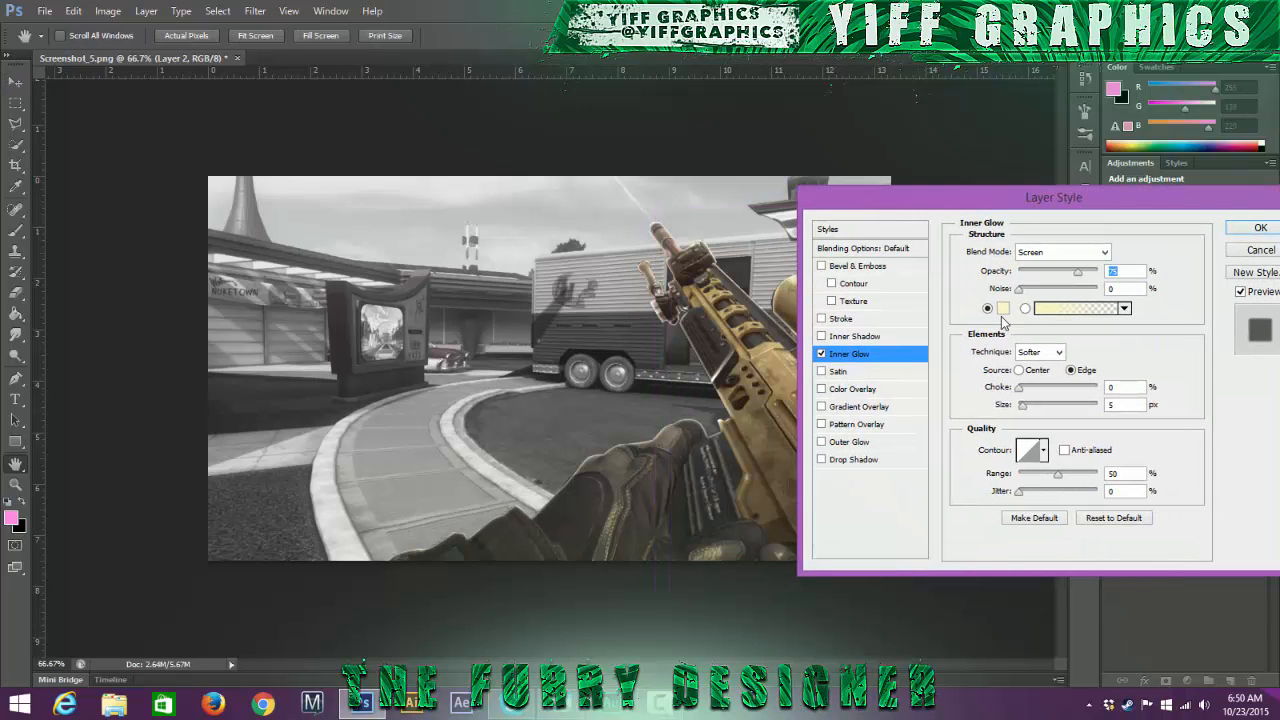
click(1003, 308)
click(873, 385)
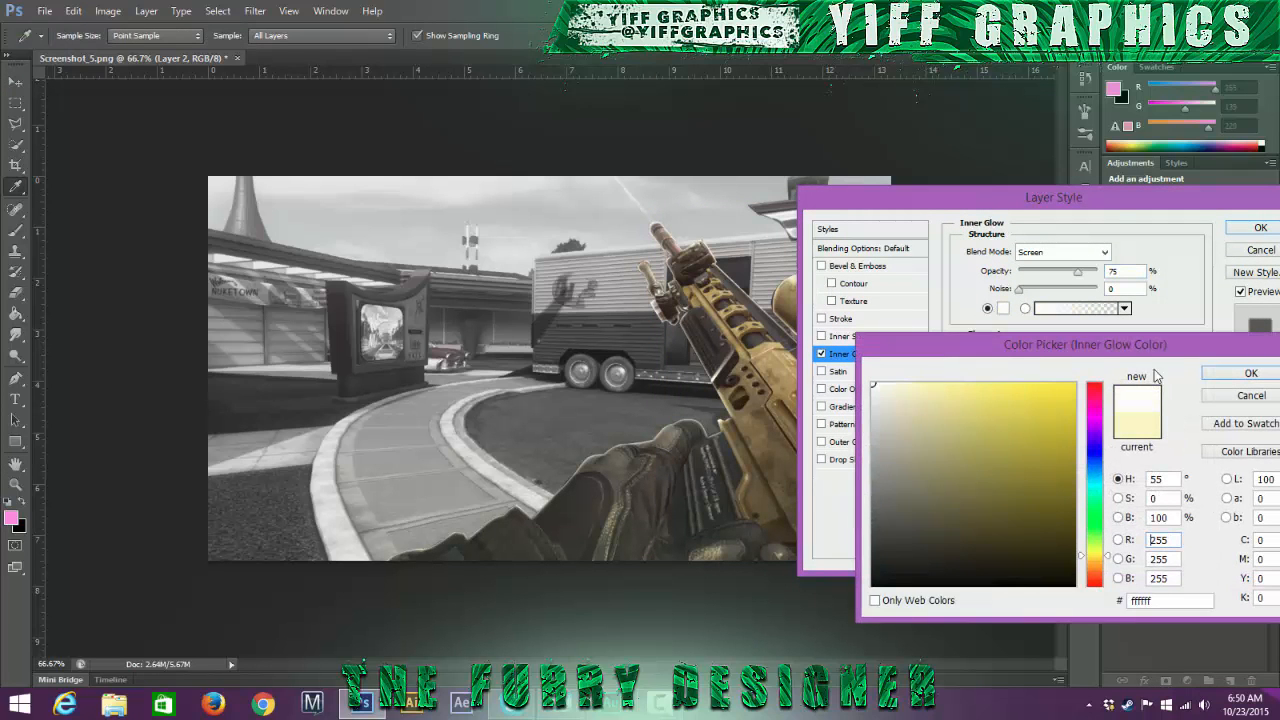
click(1245, 375)
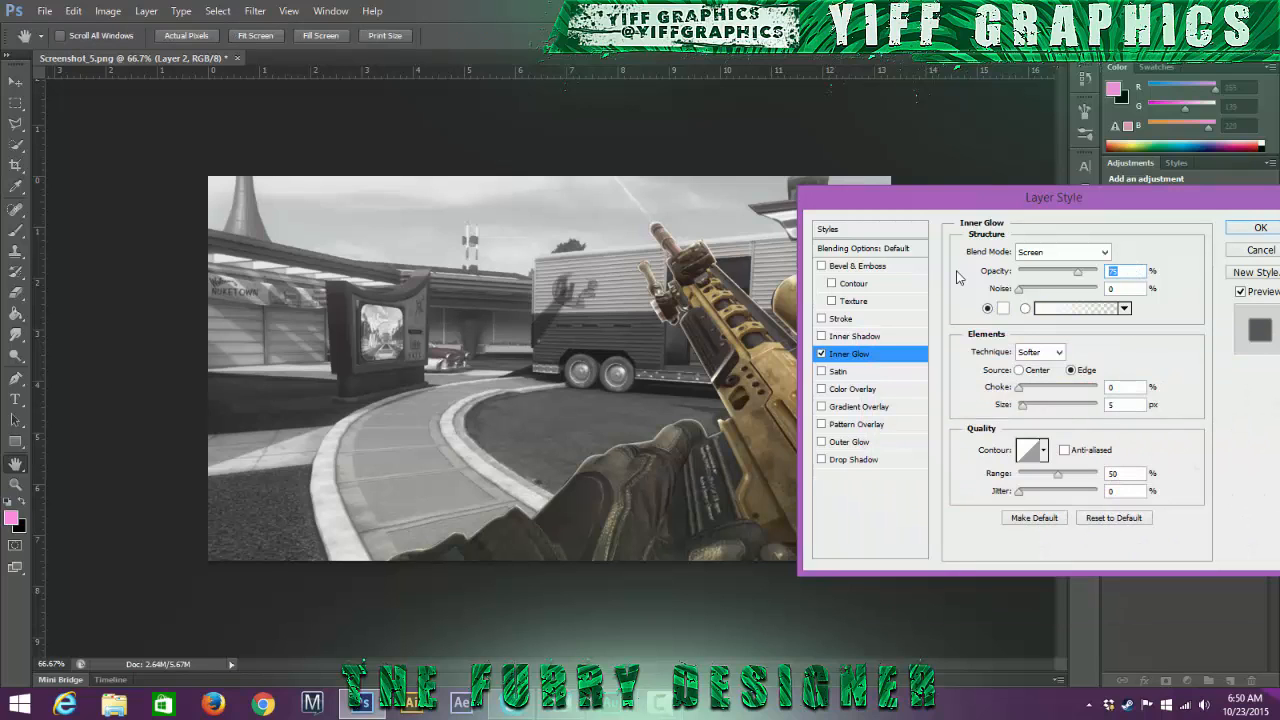
Step: Set the inner glow's opacity to 50%, size to 20 px and blend mode to Overlay, and apply it to Layer 2
text(50)
double_click(1140, 405)
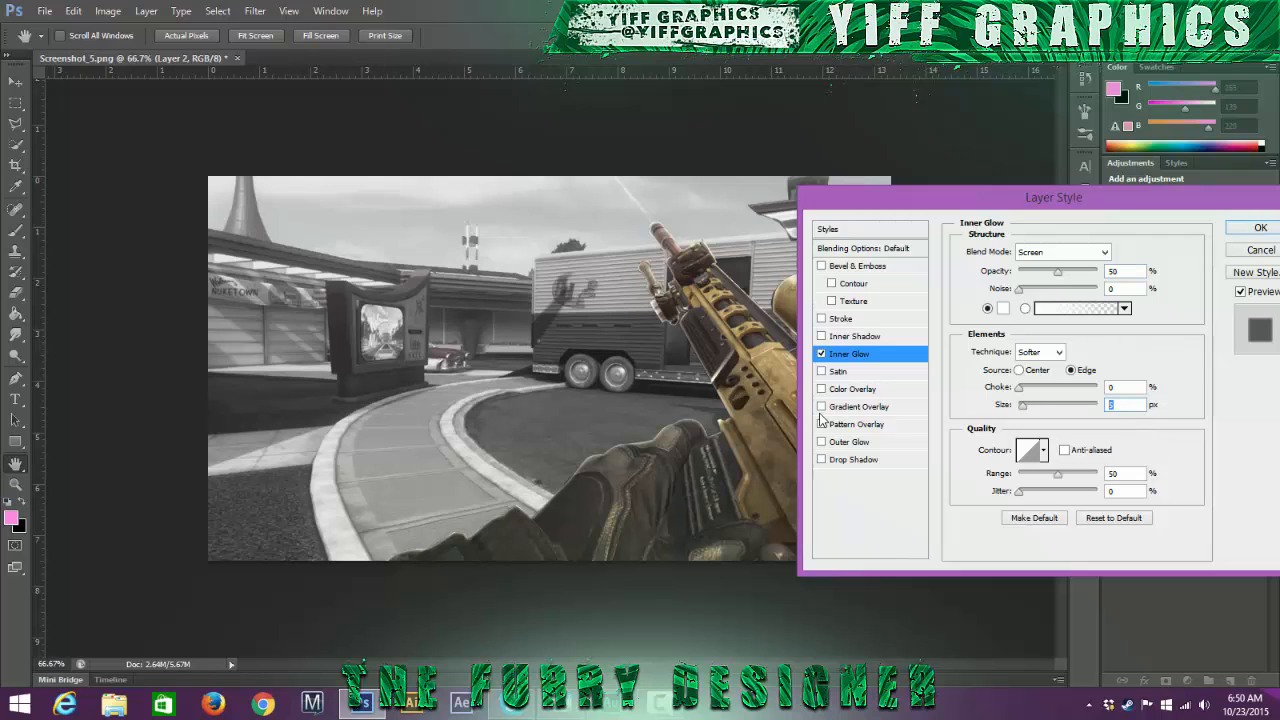
text(20)
click(1105, 257)
click(1060, 455)
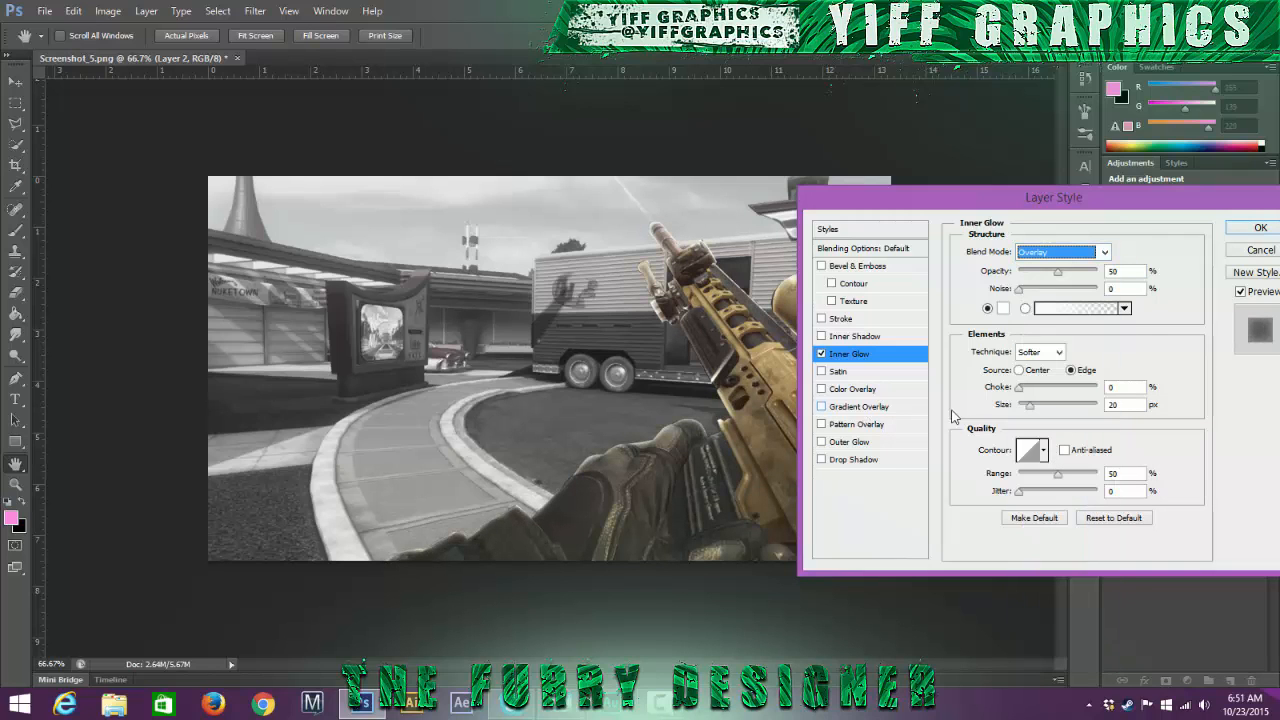
drag(1128, 202, 940, 215)
click(1067, 250)
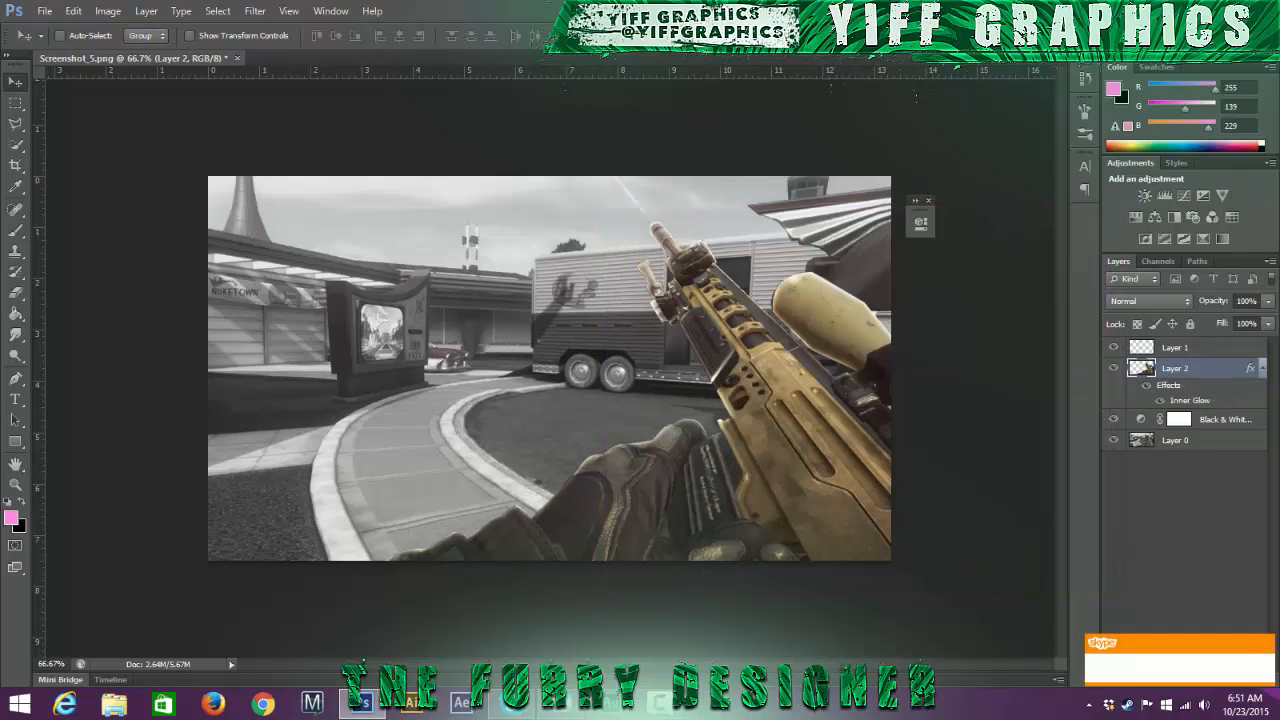
click(1263, 367)
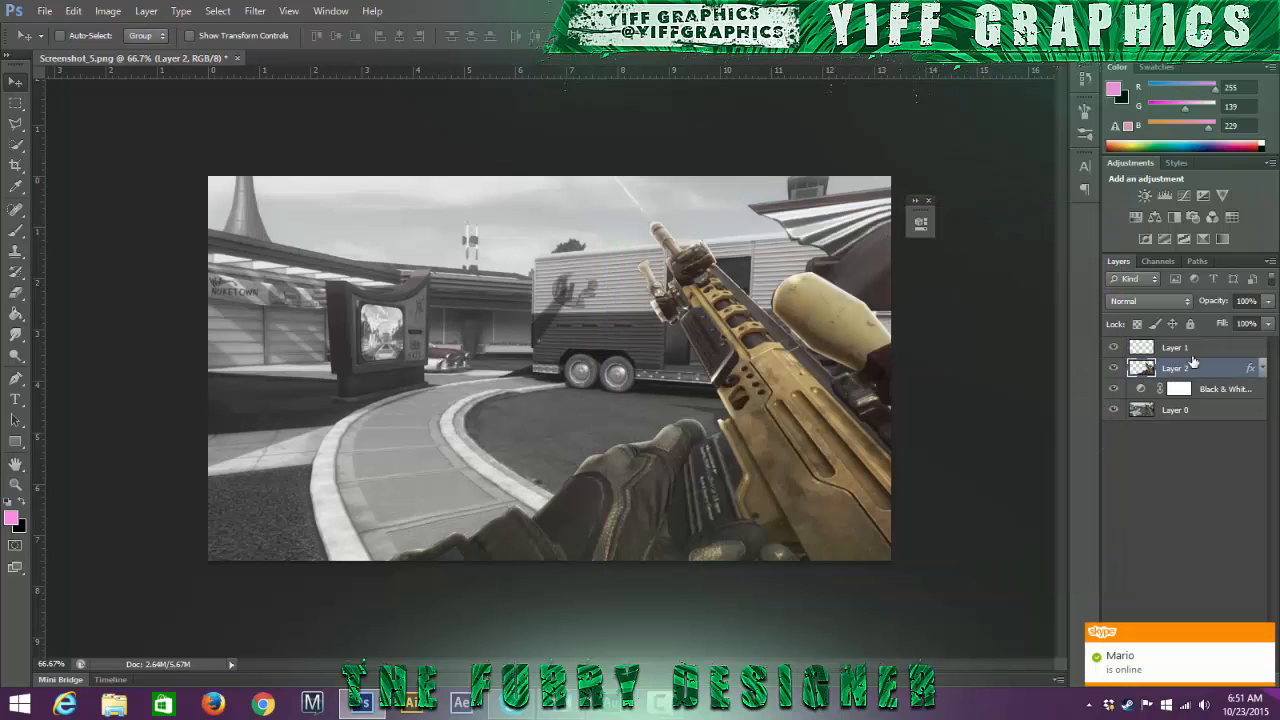
Step: Add a new layer above Layer 1 and merge it down into Layer 1
click(1188, 350)
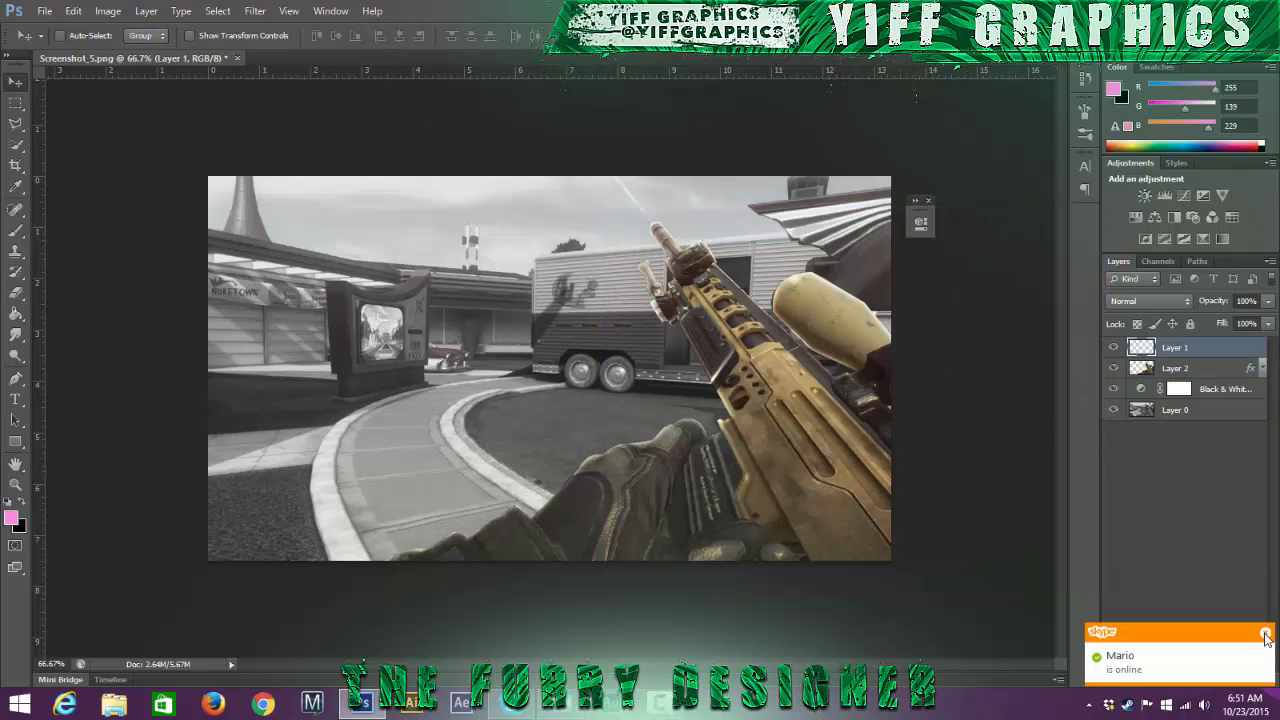
click(1230, 680)
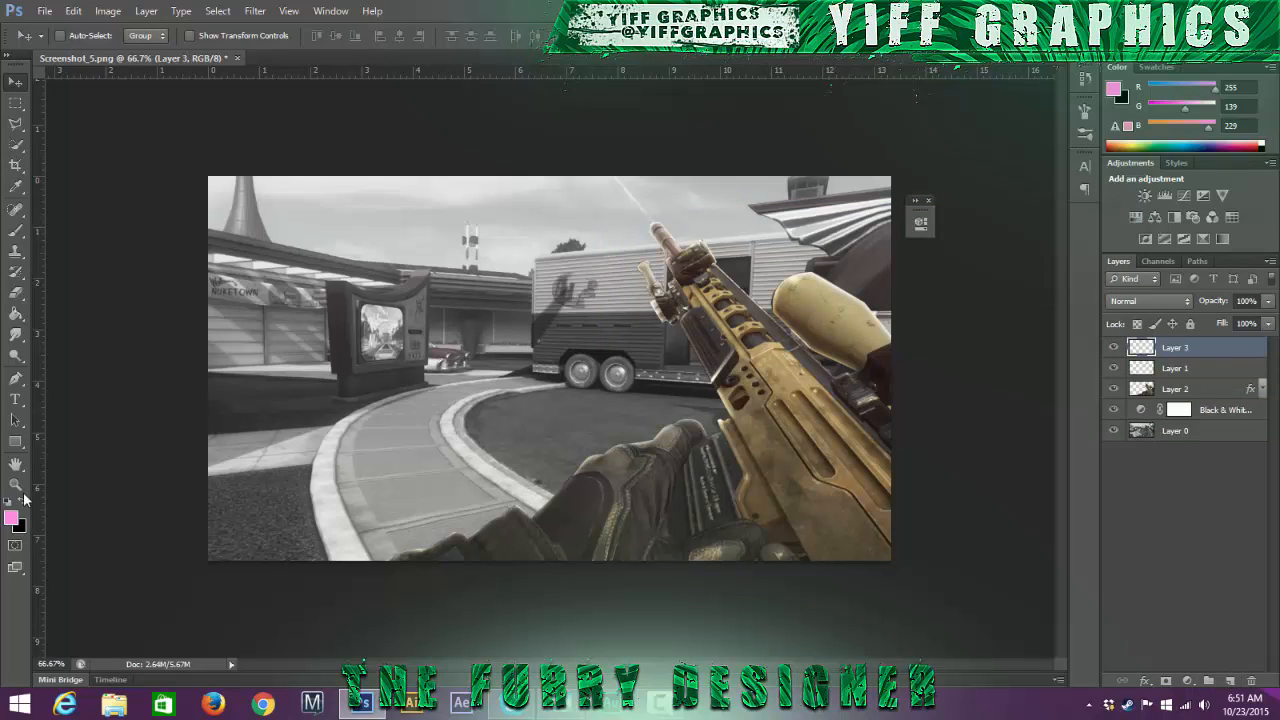
key(ctrl+e)
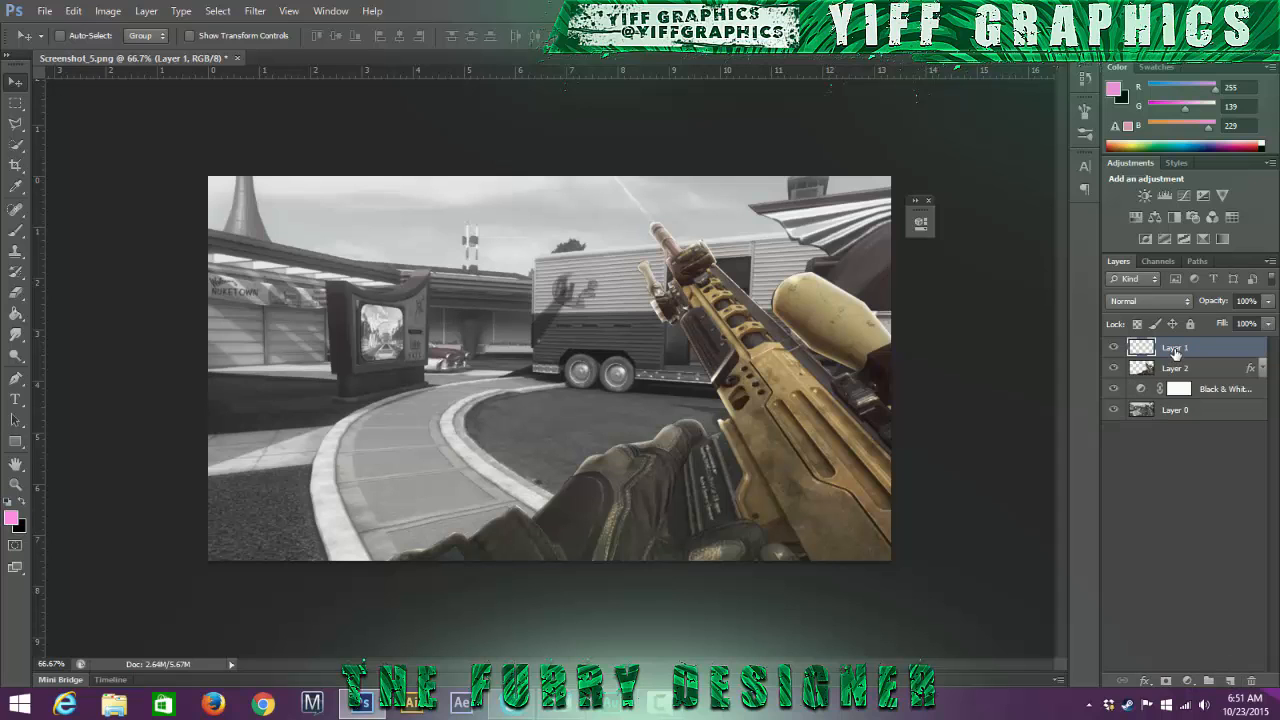
Step: Set the foreground colour to blue (0096ff) and paint across the lower part of the image on Layer 1 with an 800 px brush
click(11, 517)
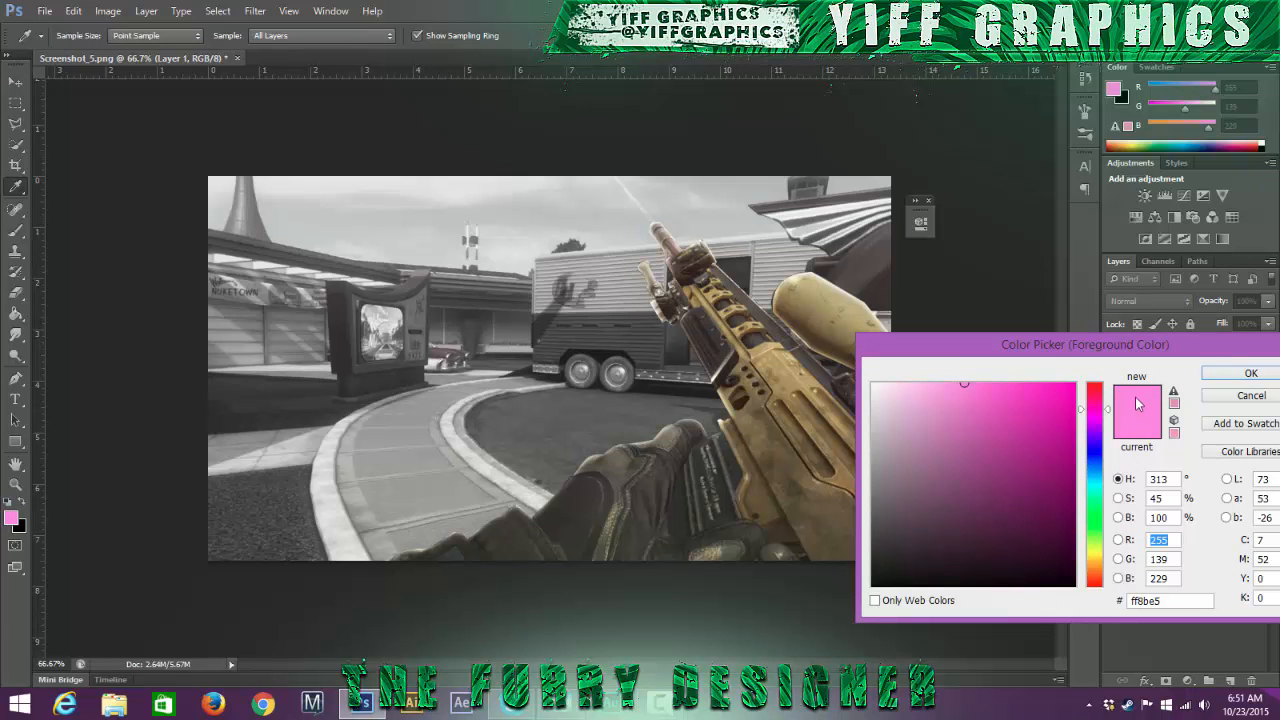
drag(1099, 433, 1092, 470)
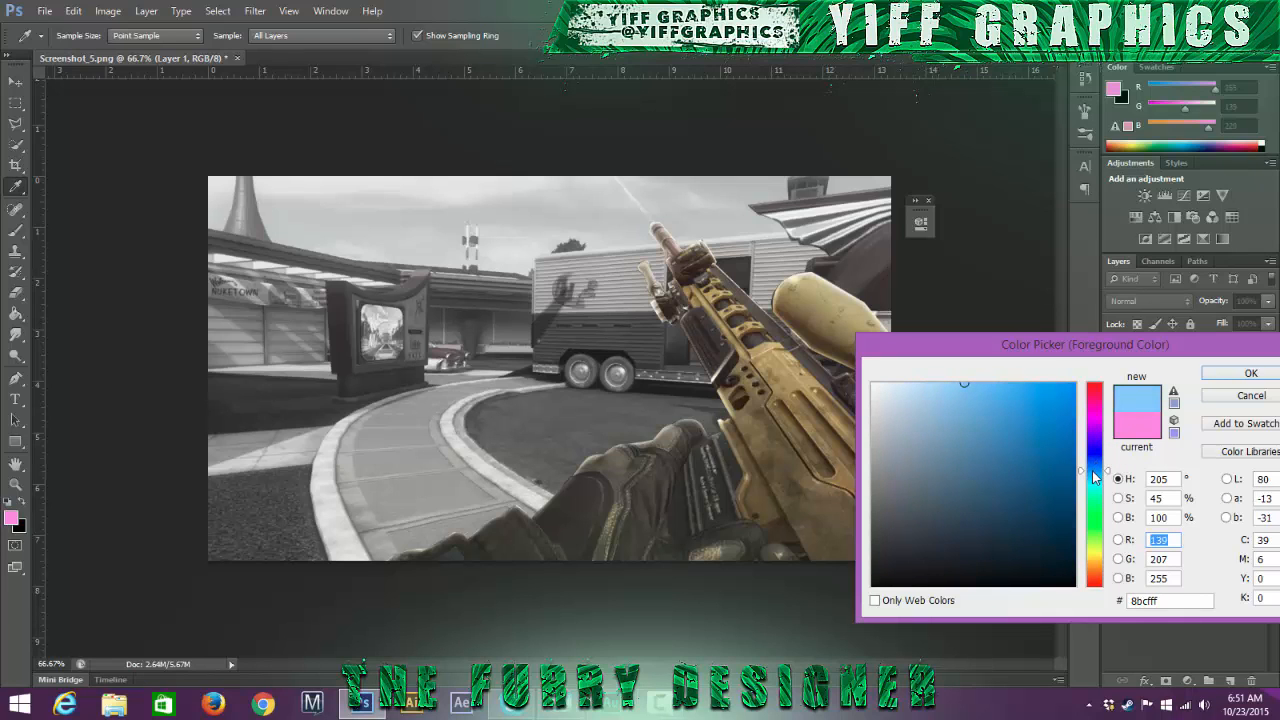
click(1075, 383)
click(1250, 373)
key(v)
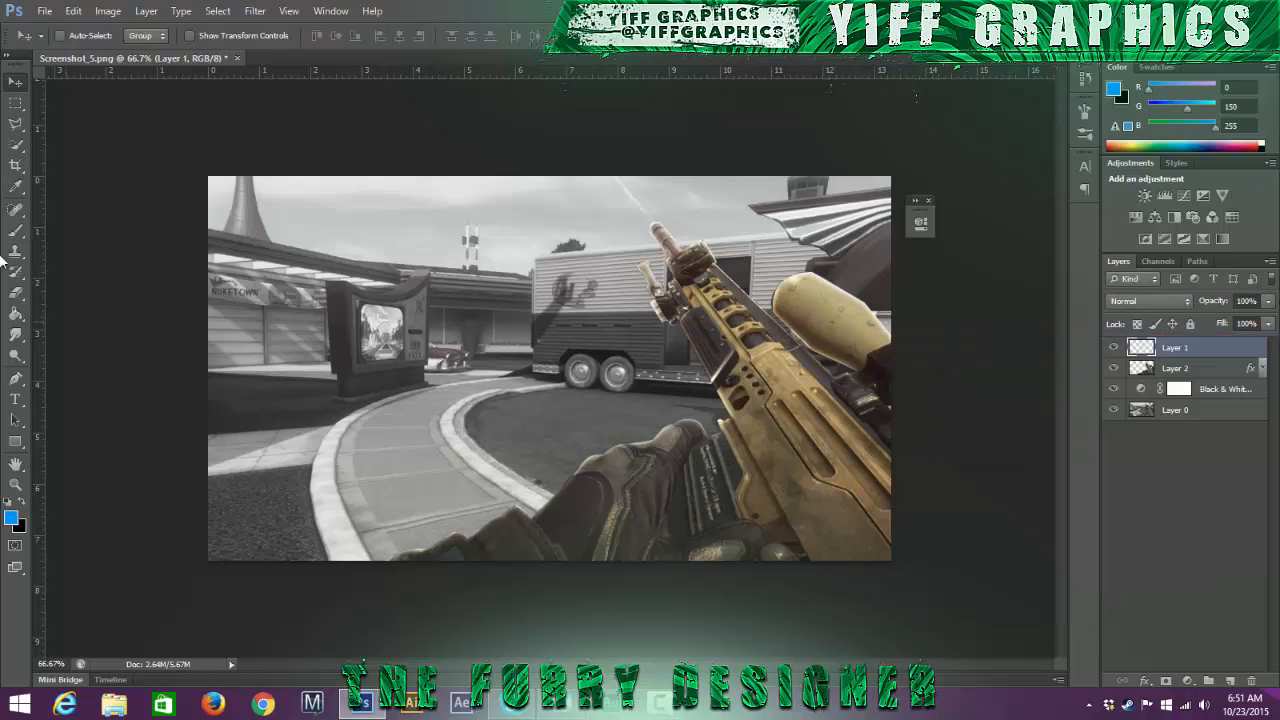
click(15, 231)
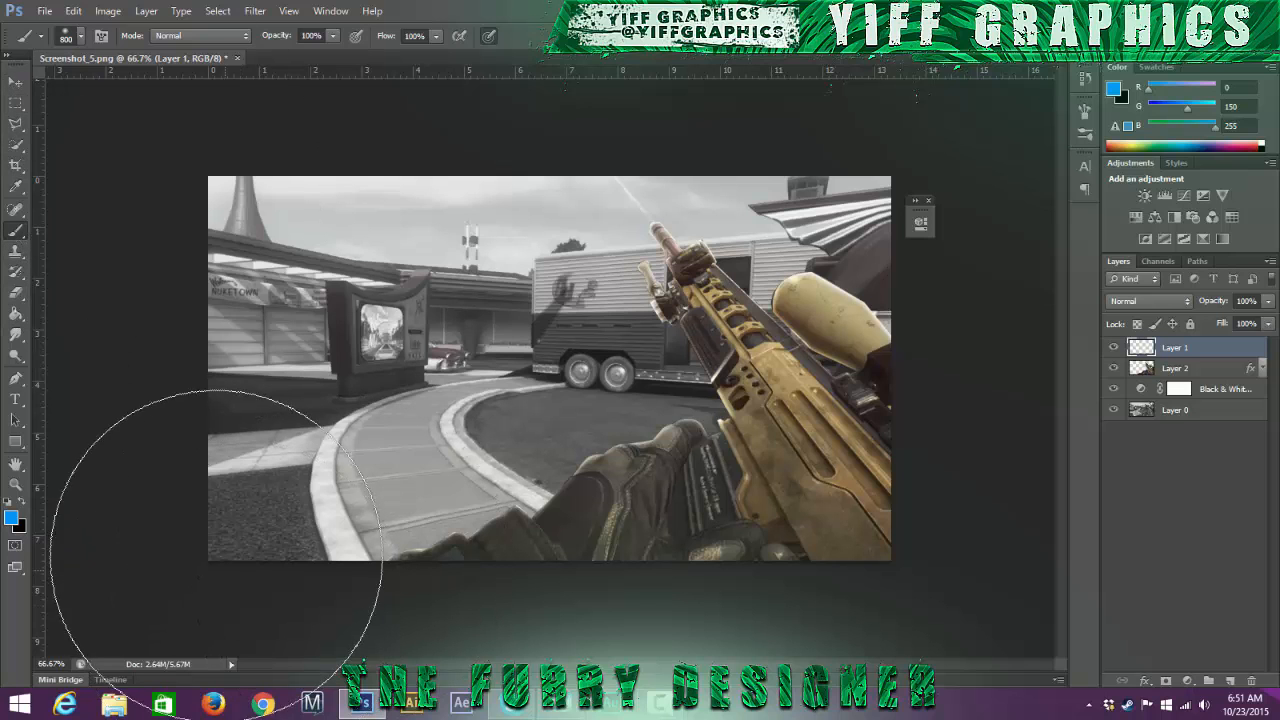
mouse_move(171, 571)
mouse_down()
mouse_move(269, 587)
mouse_move(834, 516)
mouse_move(1200, 400)
mouse_up()
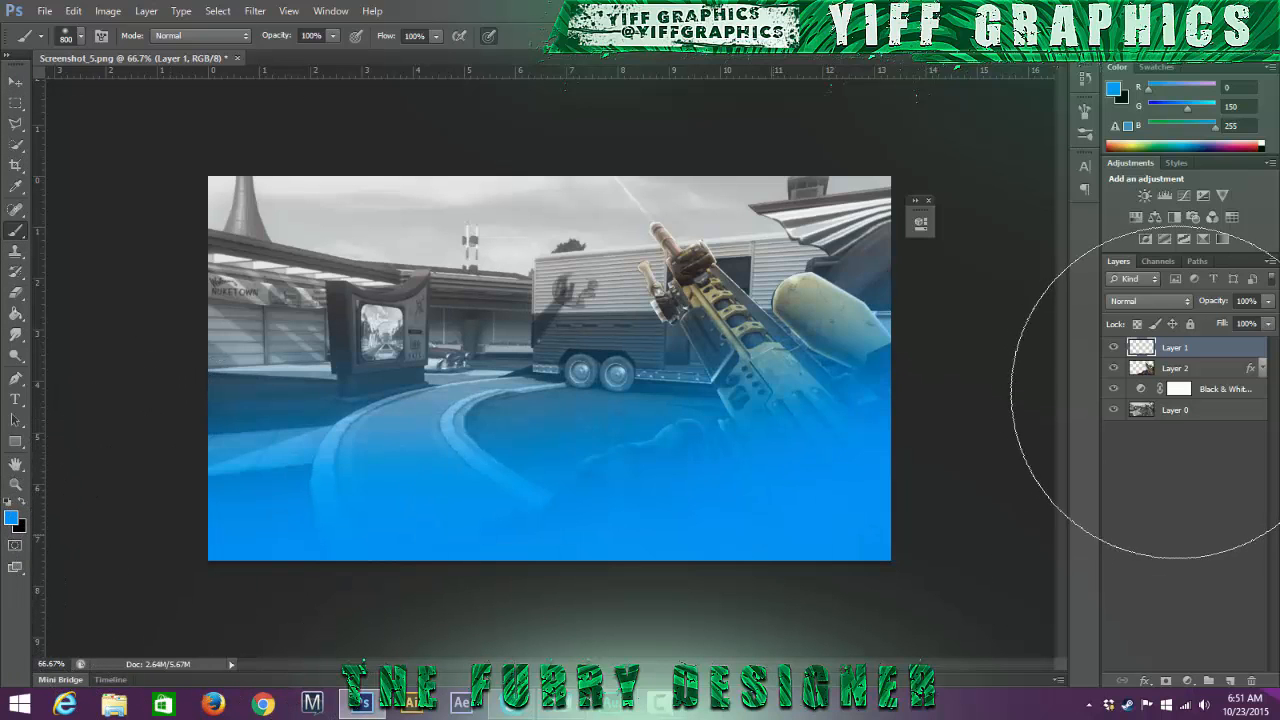
Step: Set the foreground colour to orange (ff6600) and brush it over the upper part of the image on Layer 1
click(11, 517)
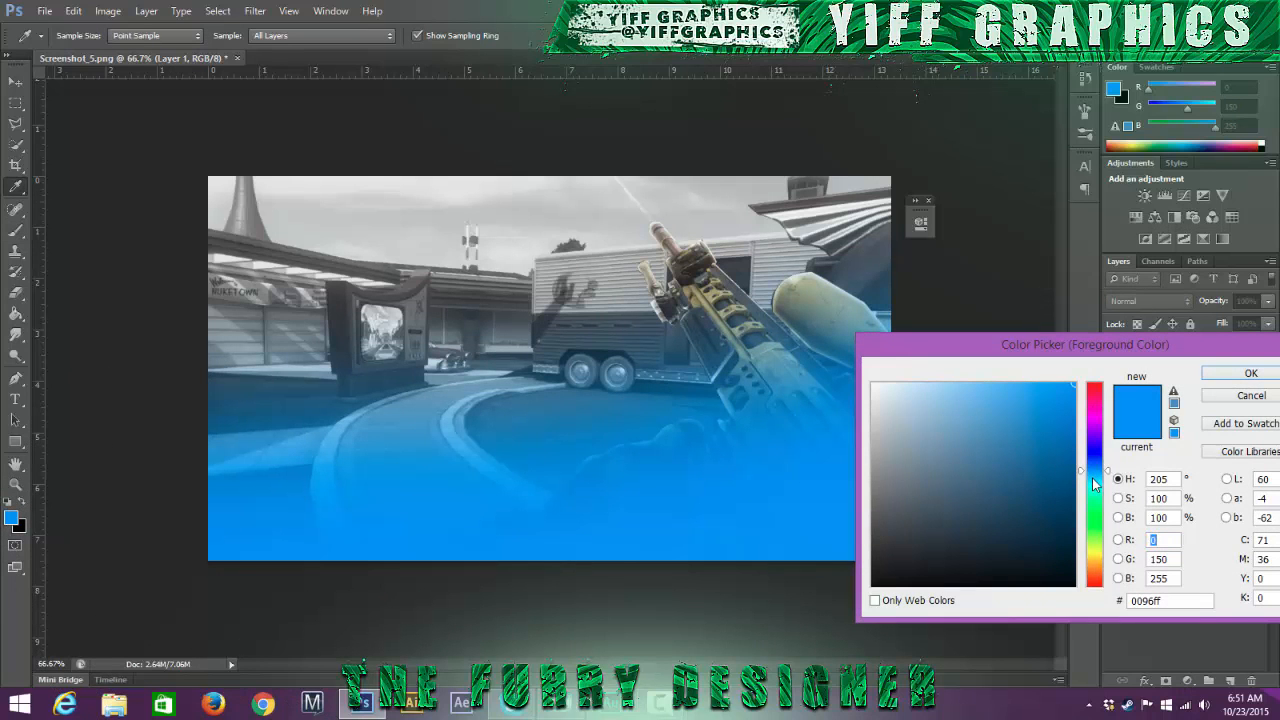
drag(1097, 480, 1097, 576)
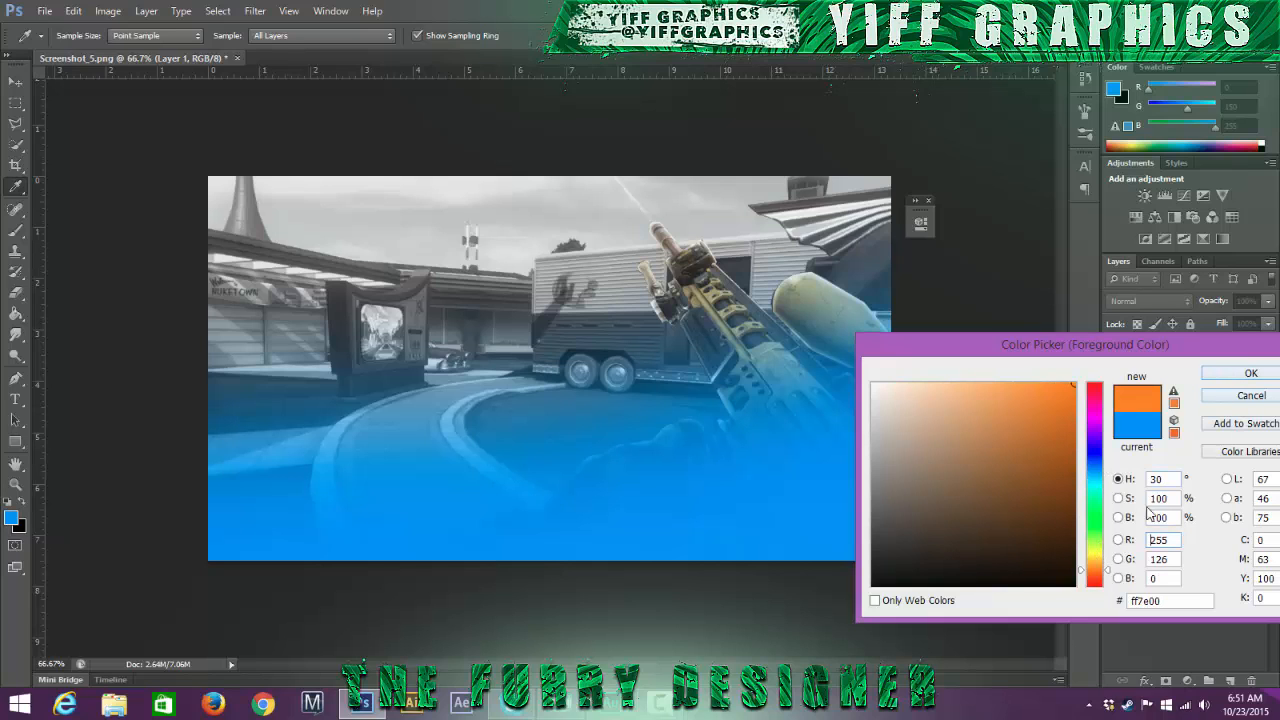
drag(1102, 566, 1100, 576)
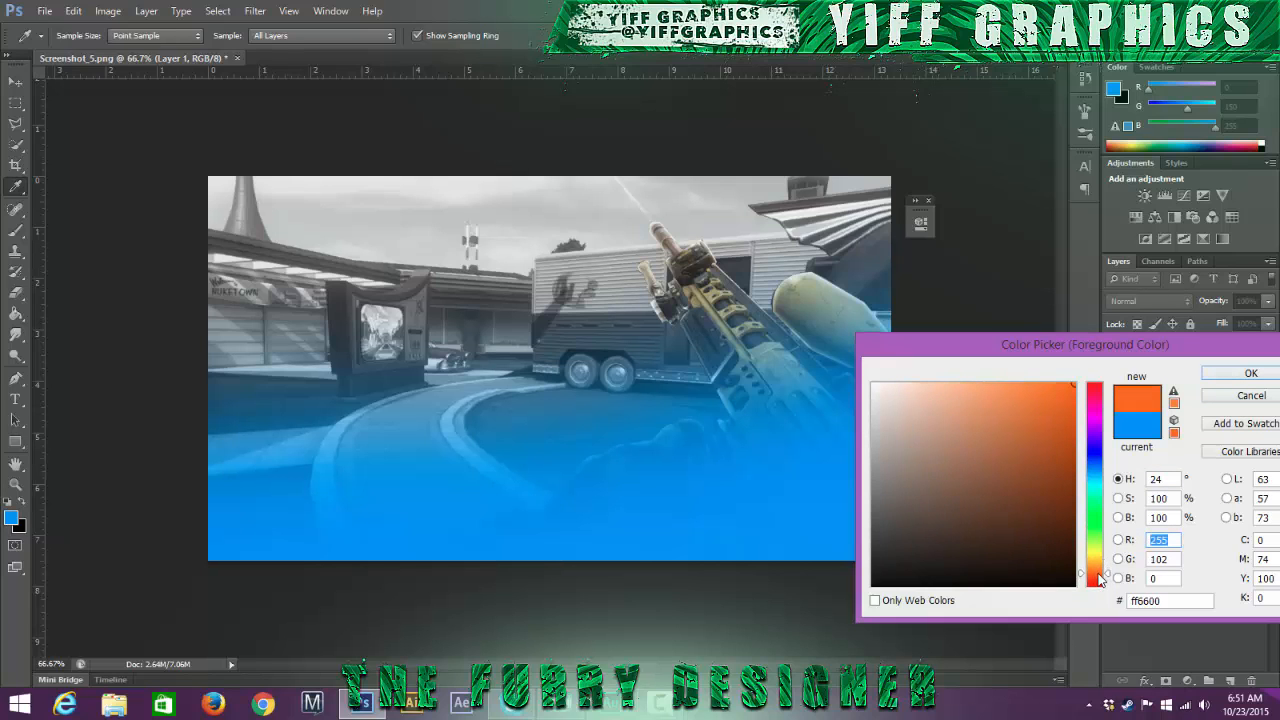
click(1250, 370)
key(b)
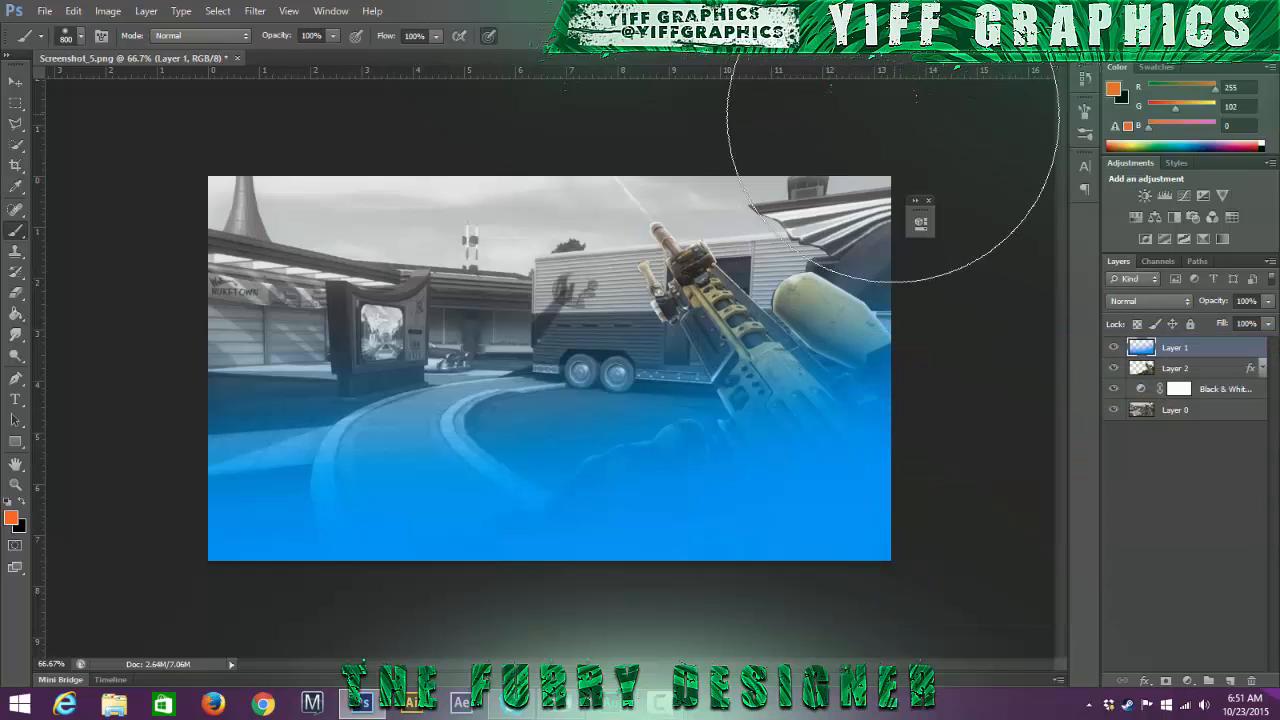
drag(877, 114, 230, 240)
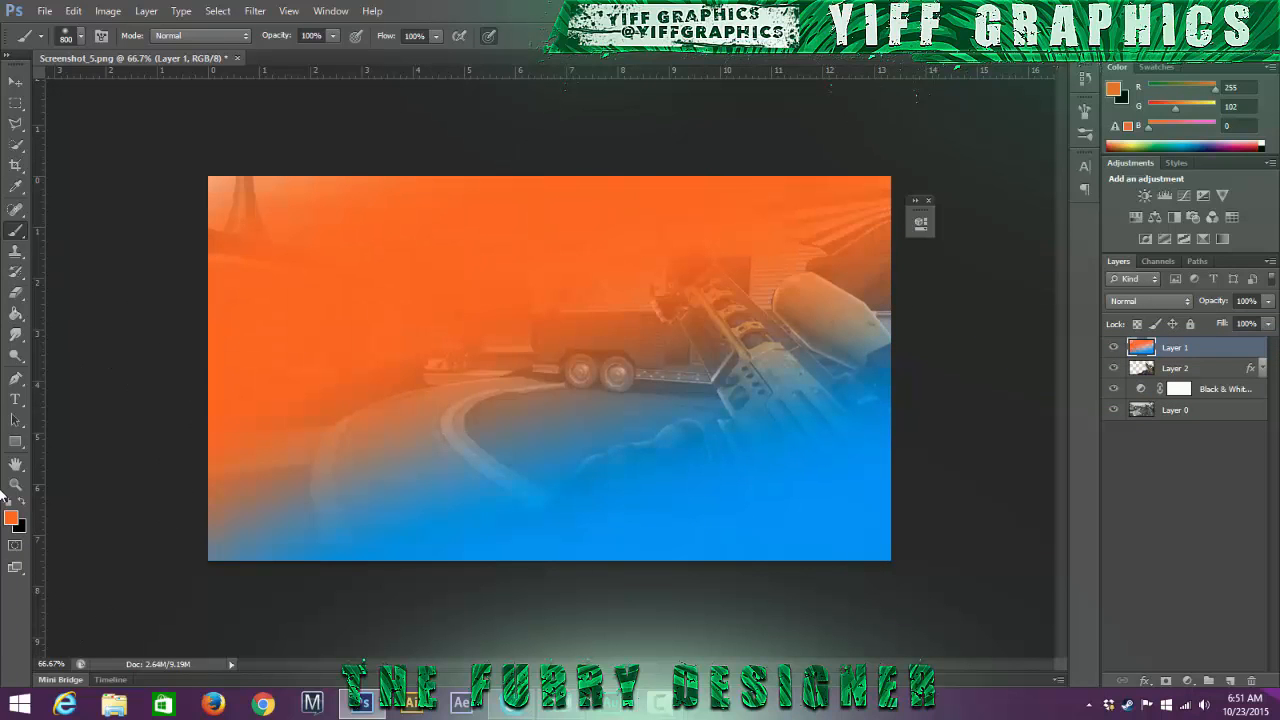
drag(277, 200, 5, 155)
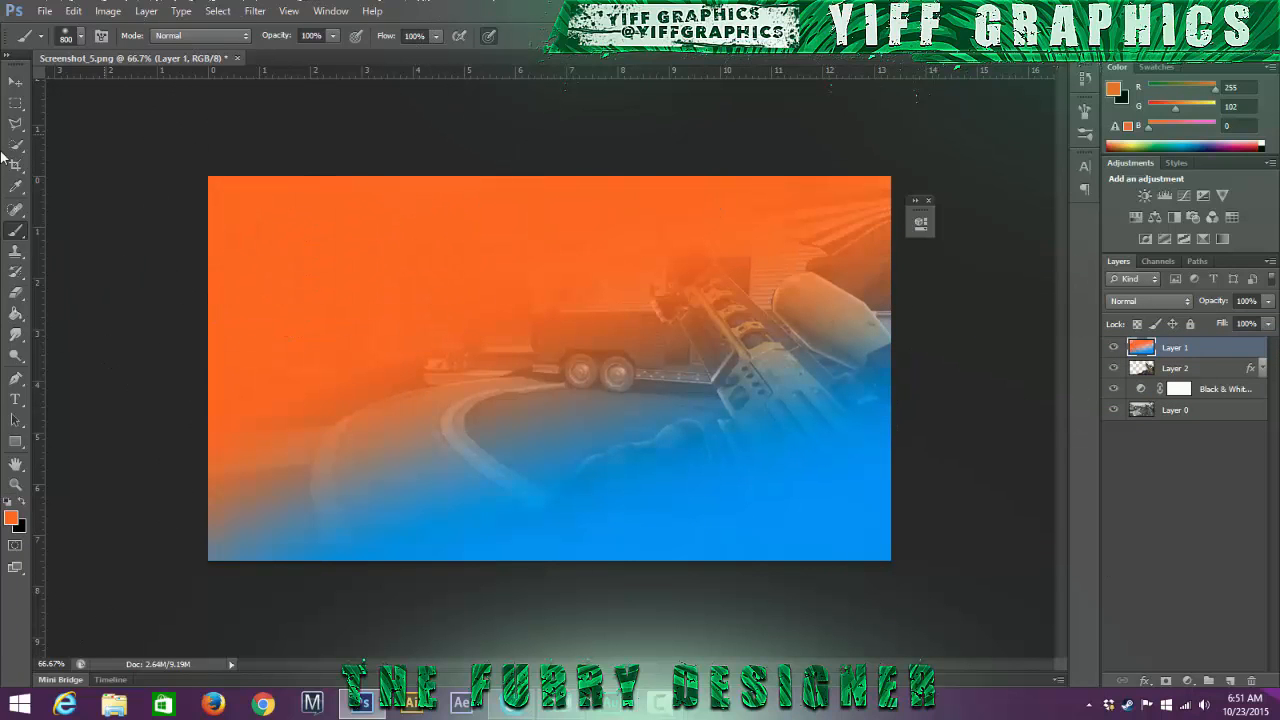
Step: Set the opacity of the painted Layer 1 to 15%
click(1246, 301)
text(35)
key(BackSpace)
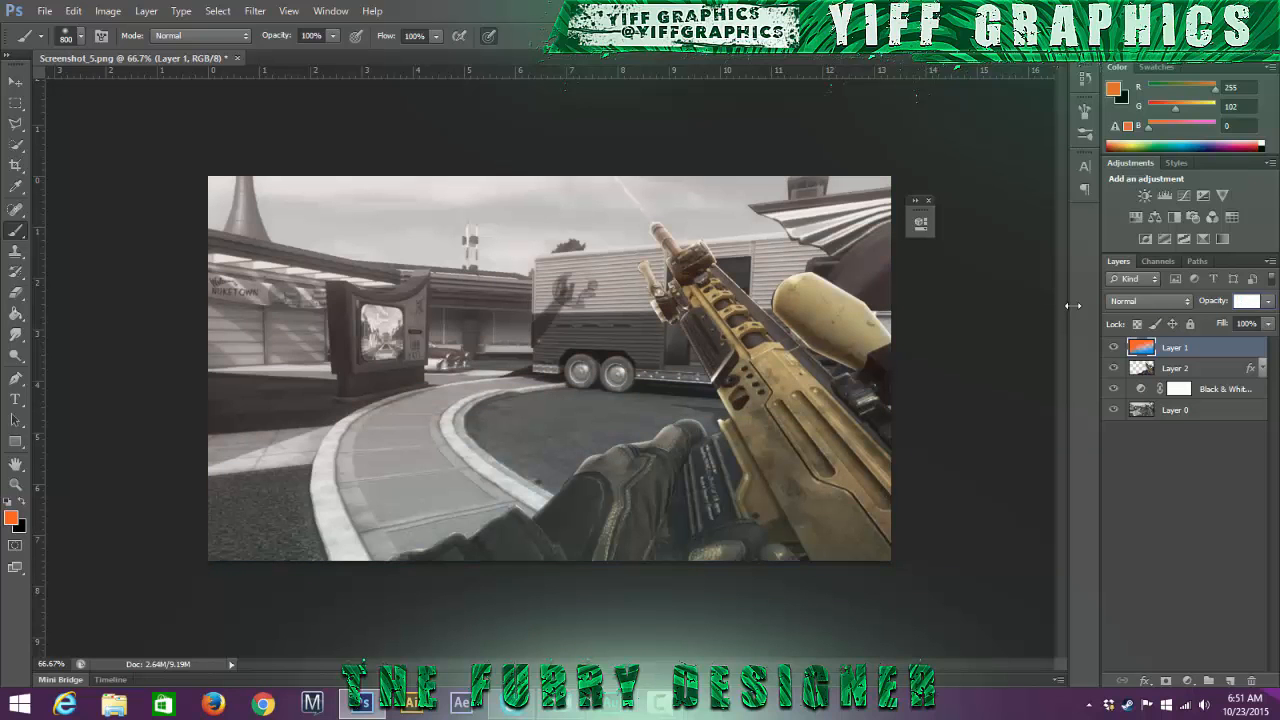
text(15)
key(Return)
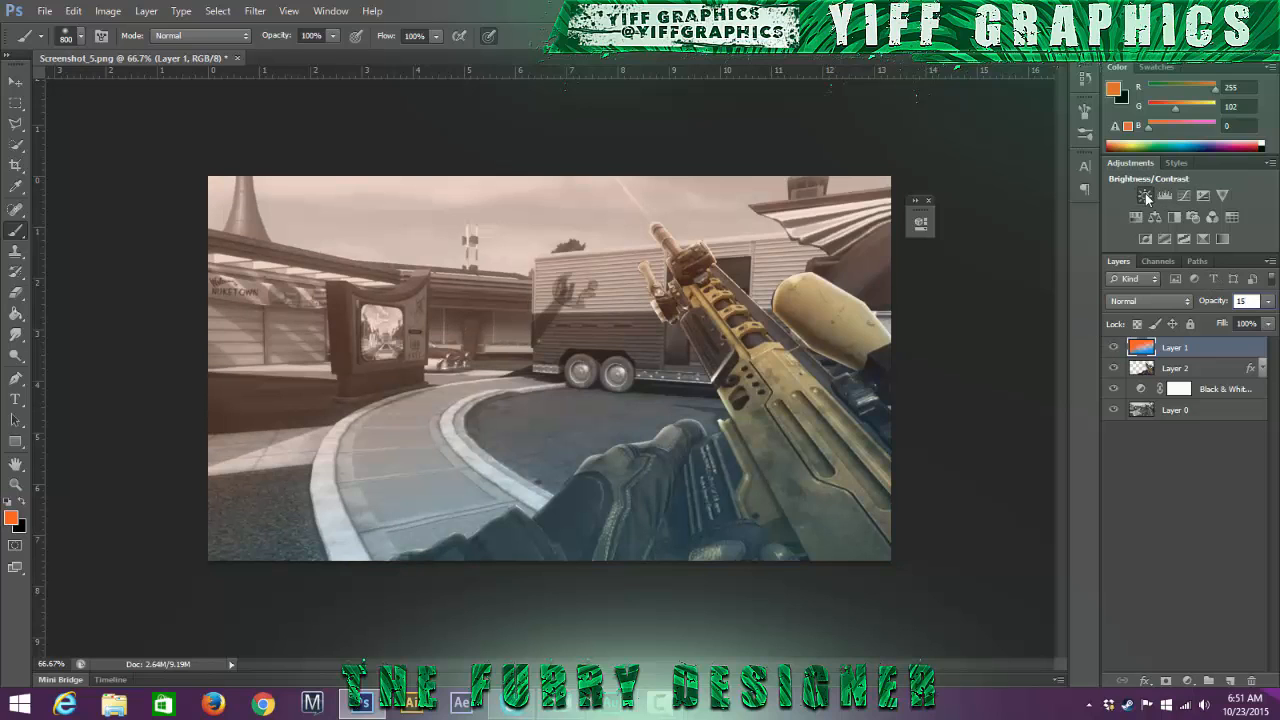
Step: Add a Brightness/Contrast adjustment layer with brightness -25 and contrast 50
click(1145, 196)
click(867, 287)
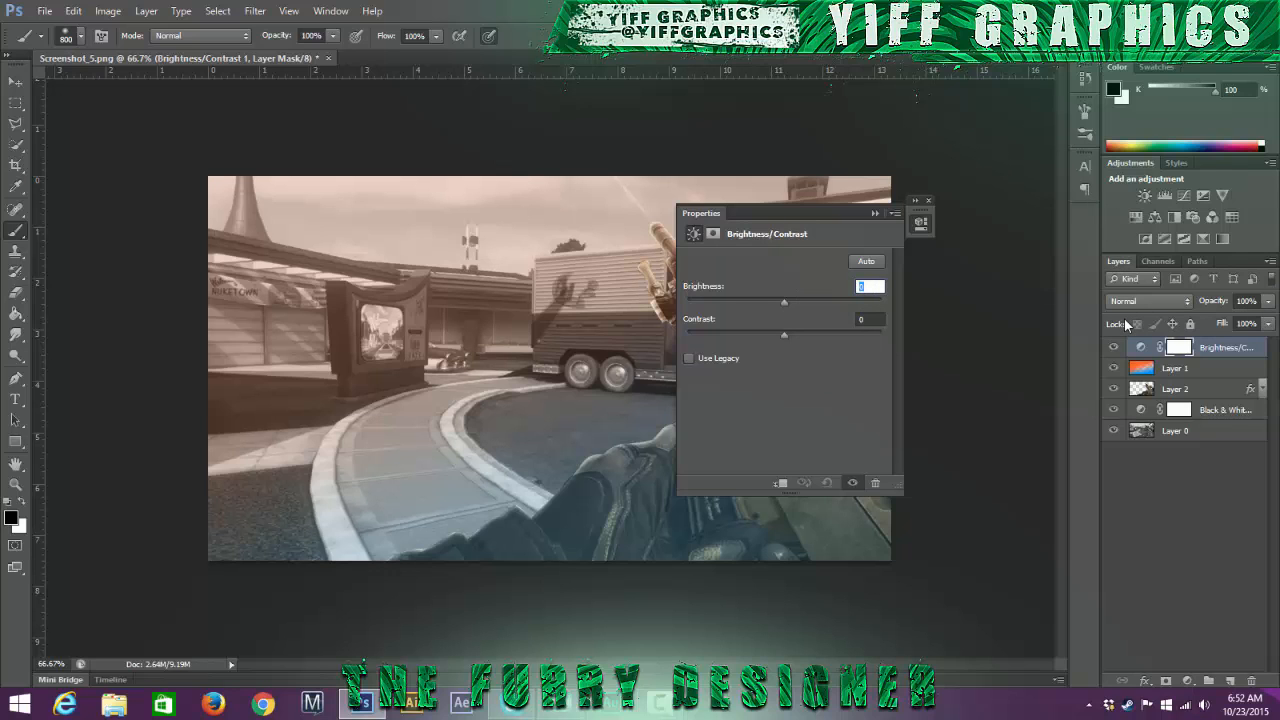
text(-25)
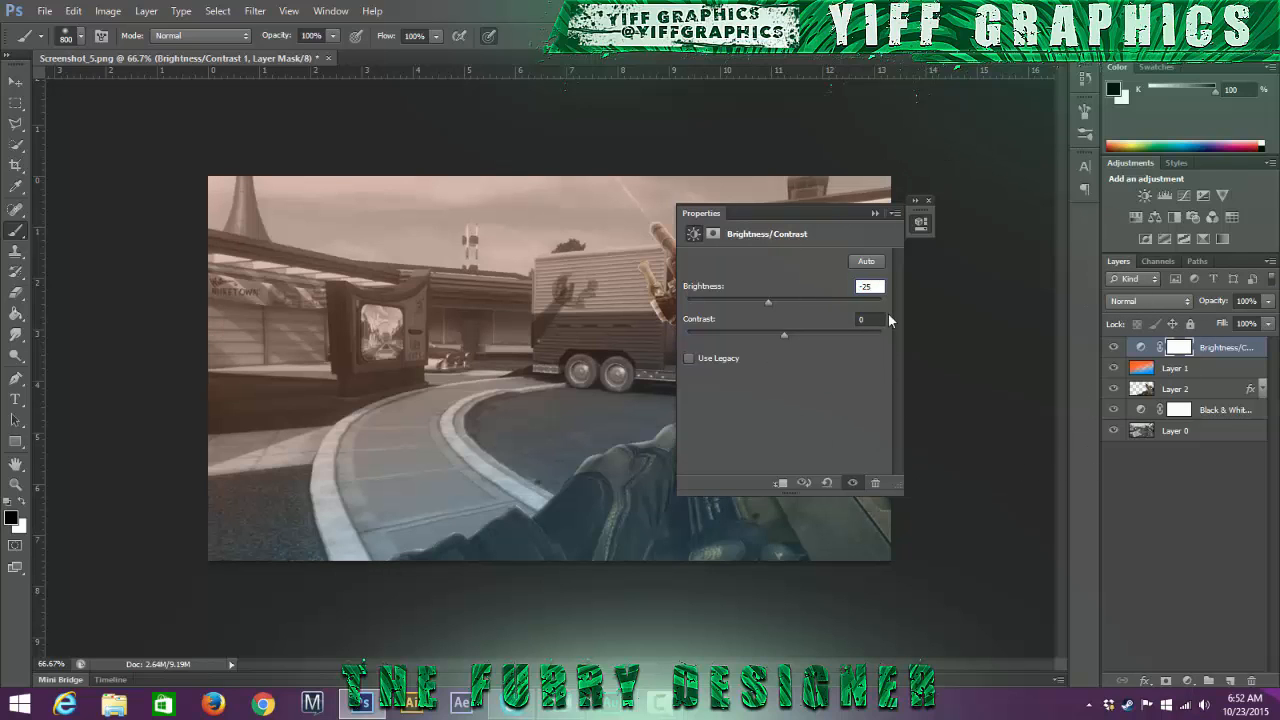
key(Tab)
text(50)
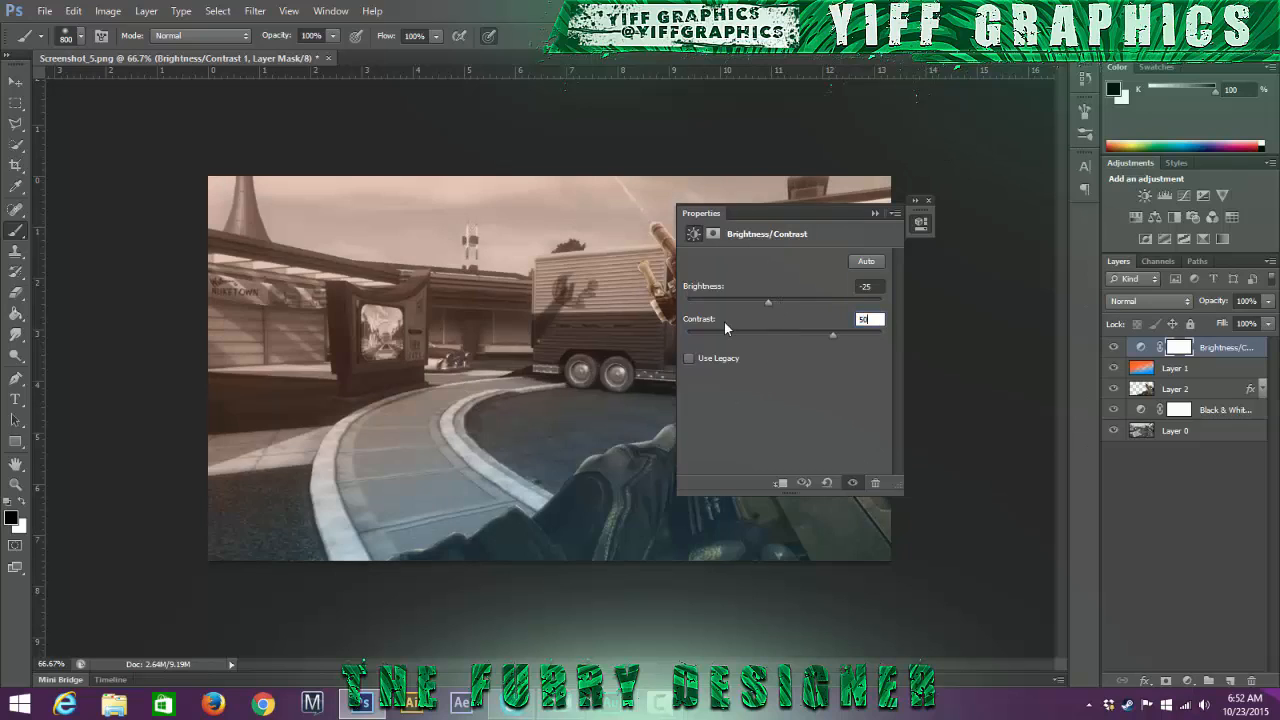
click(875, 213)
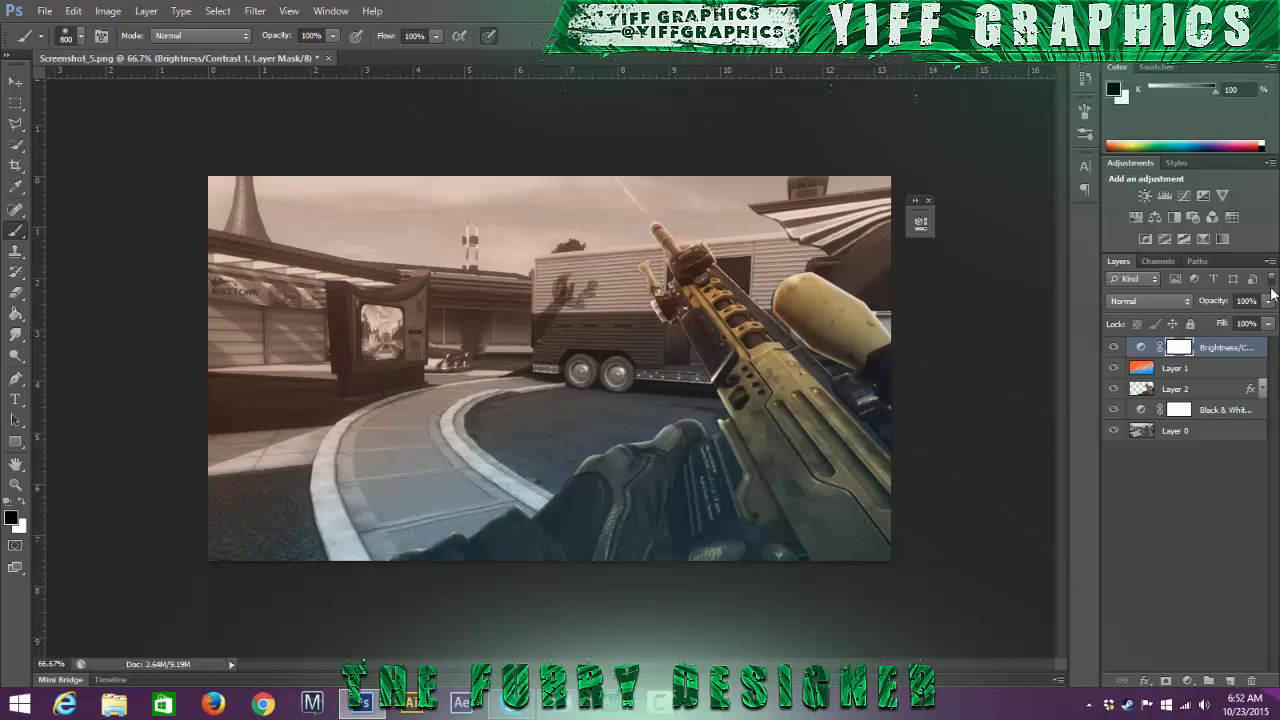
Step: Add a Curves adjustment layer and slightly lower the shadows of the RGB and Red curves
click(1182, 196)
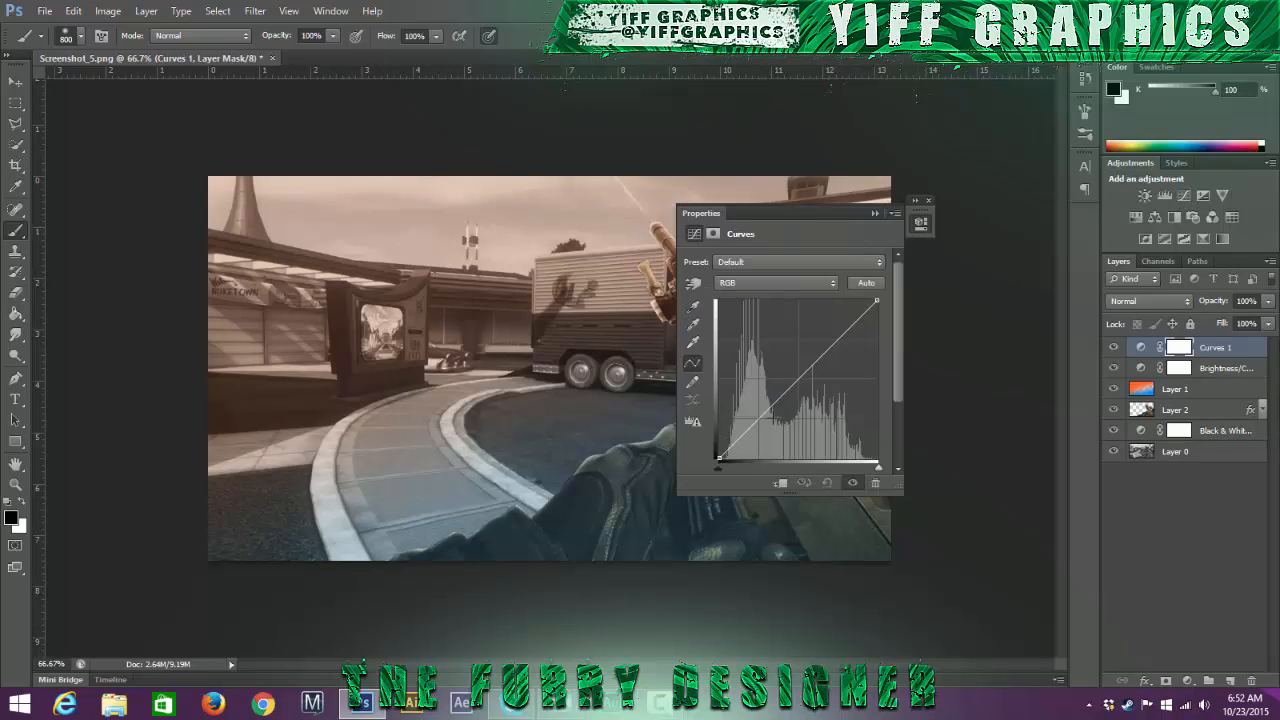
drag(759, 423, 760, 427)
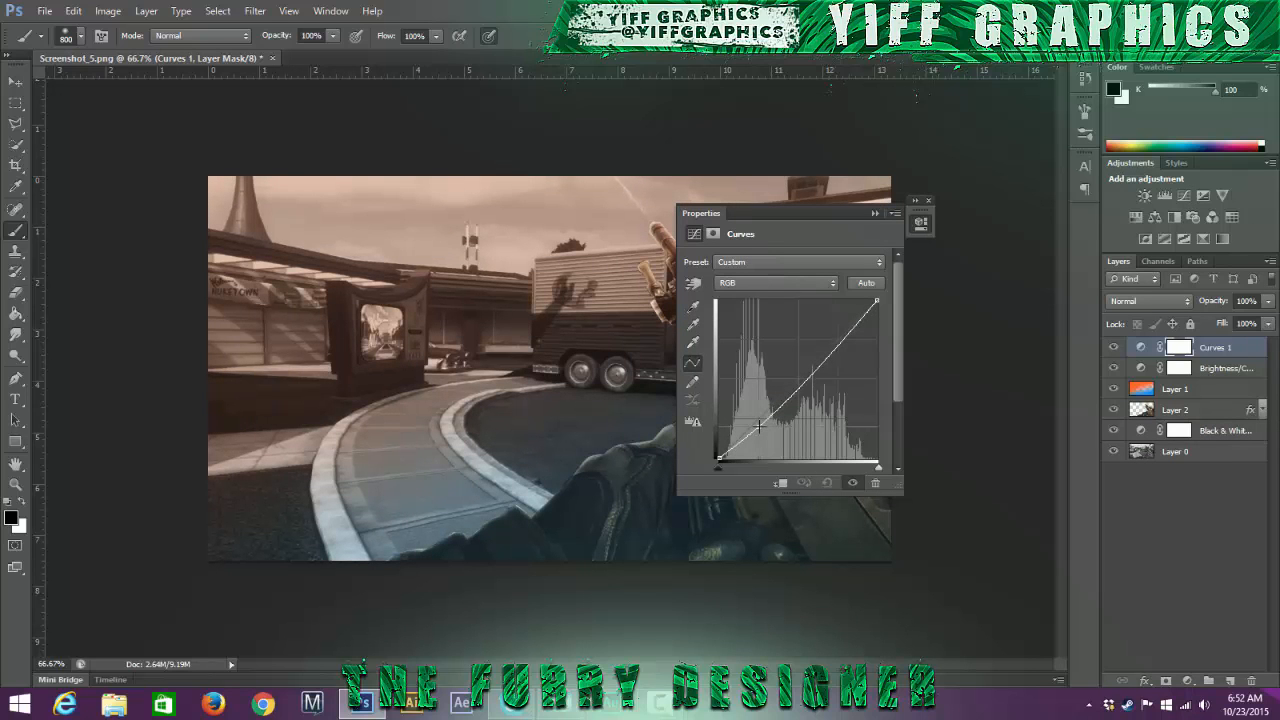
click(786, 285)
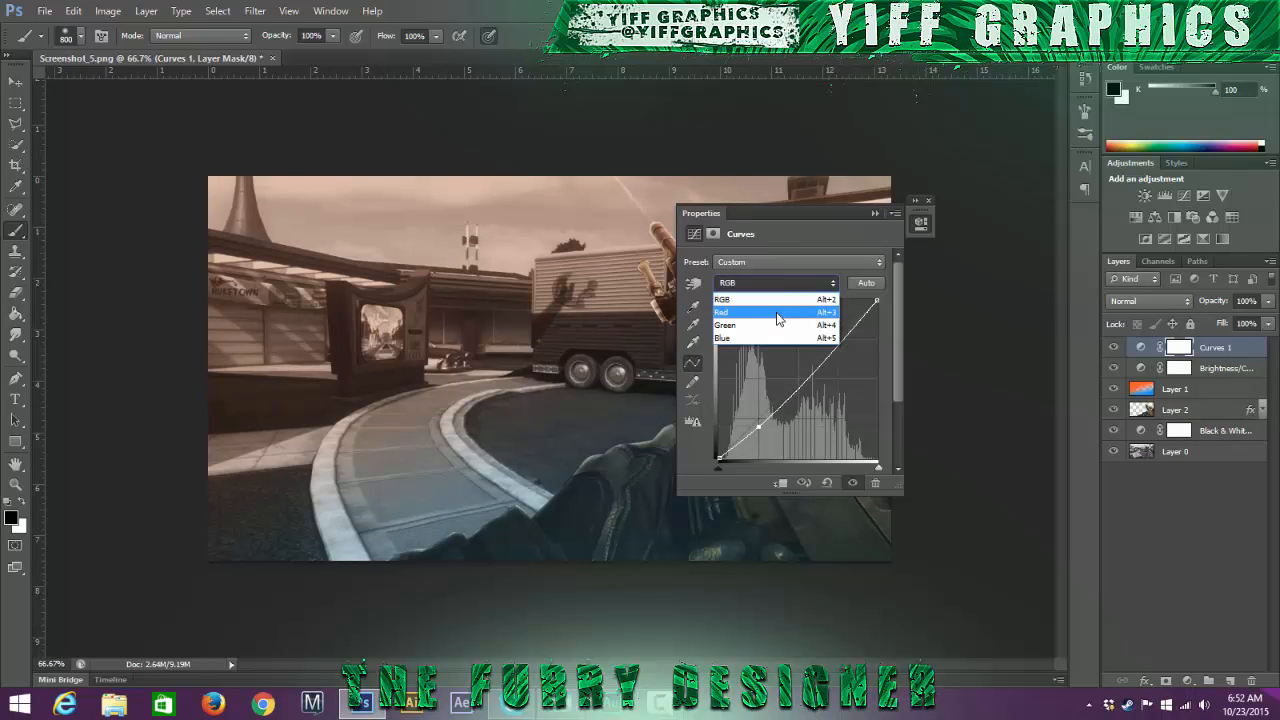
click(780, 301)
drag(761, 428, 759, 427)
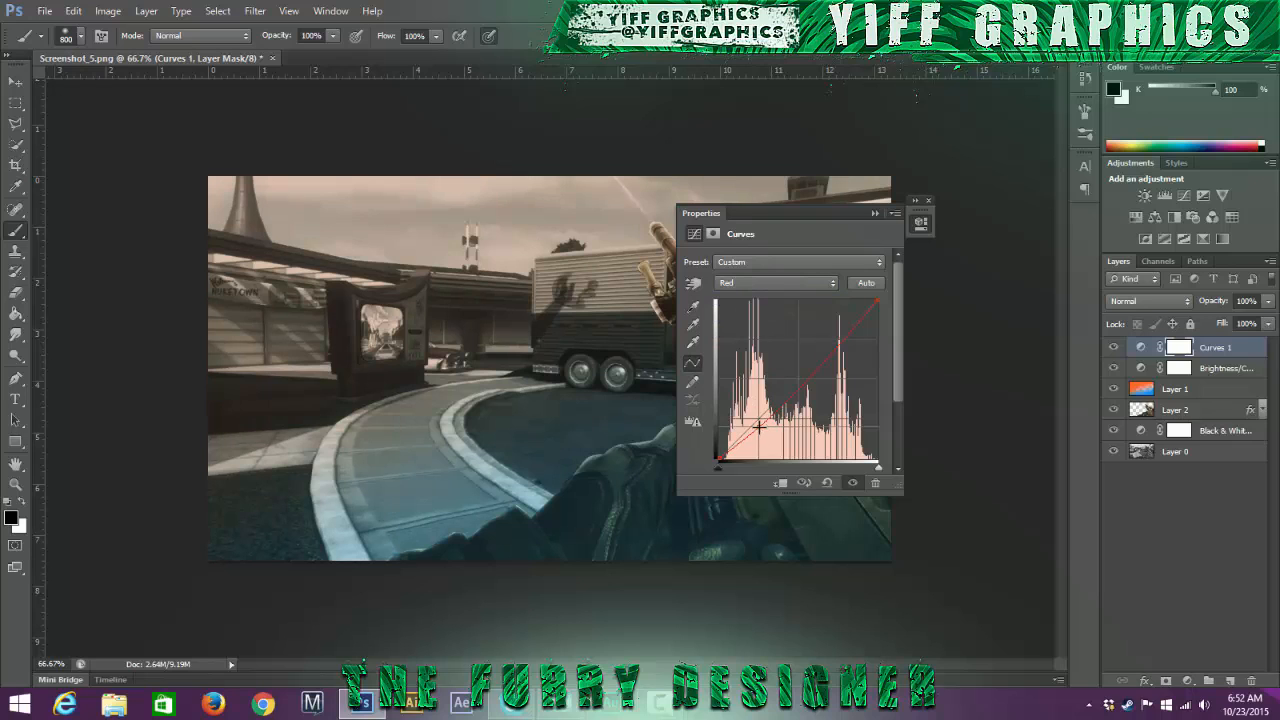
Step: Slightly lower the shadows of the Green curve and adjust the Blue curve with a shadow point and a highlight point
click(803, 284)
click(785, 316)
click(762, 427)
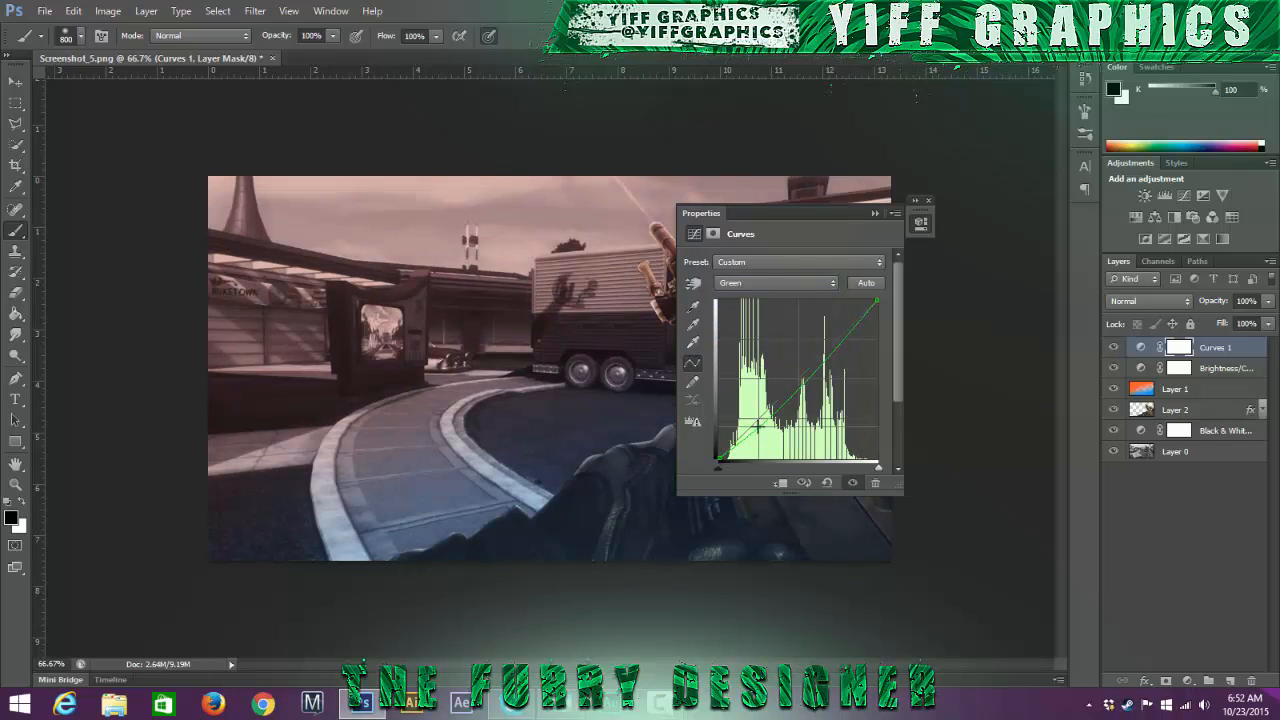
click(781, 281)
click(777, 349)
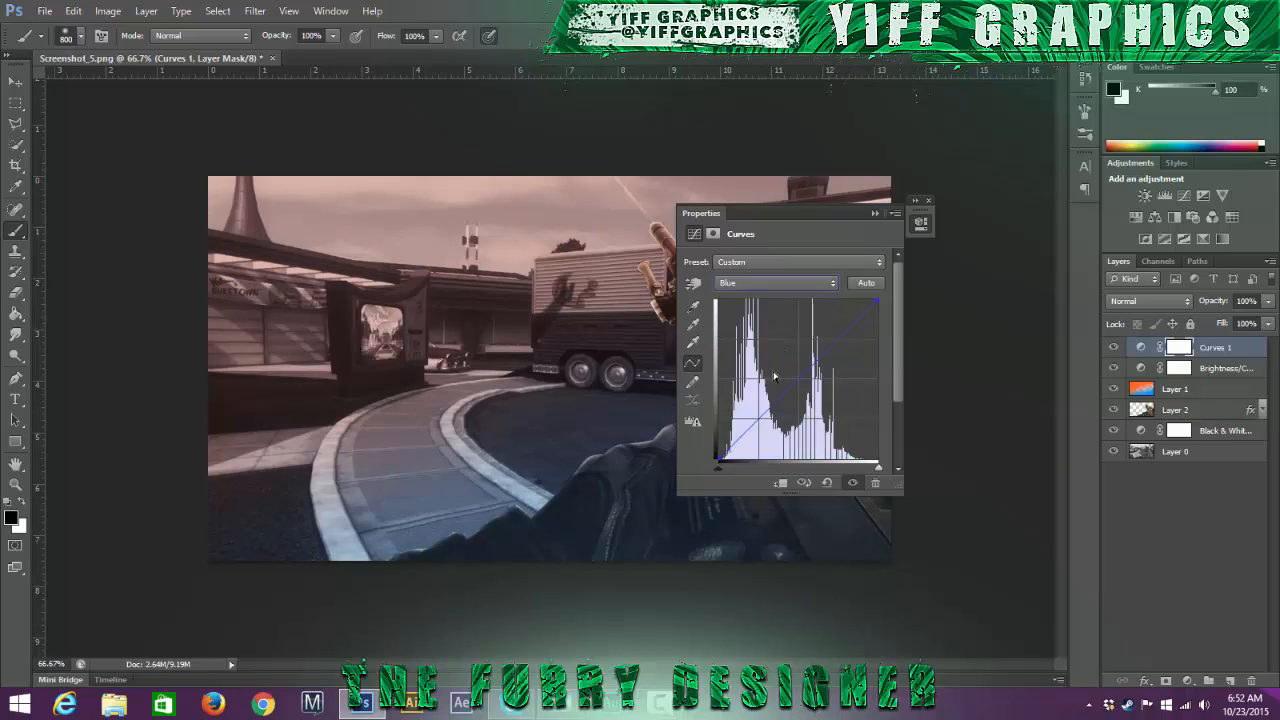
click(757, 427)
click(838, 329)
click(875, 213)
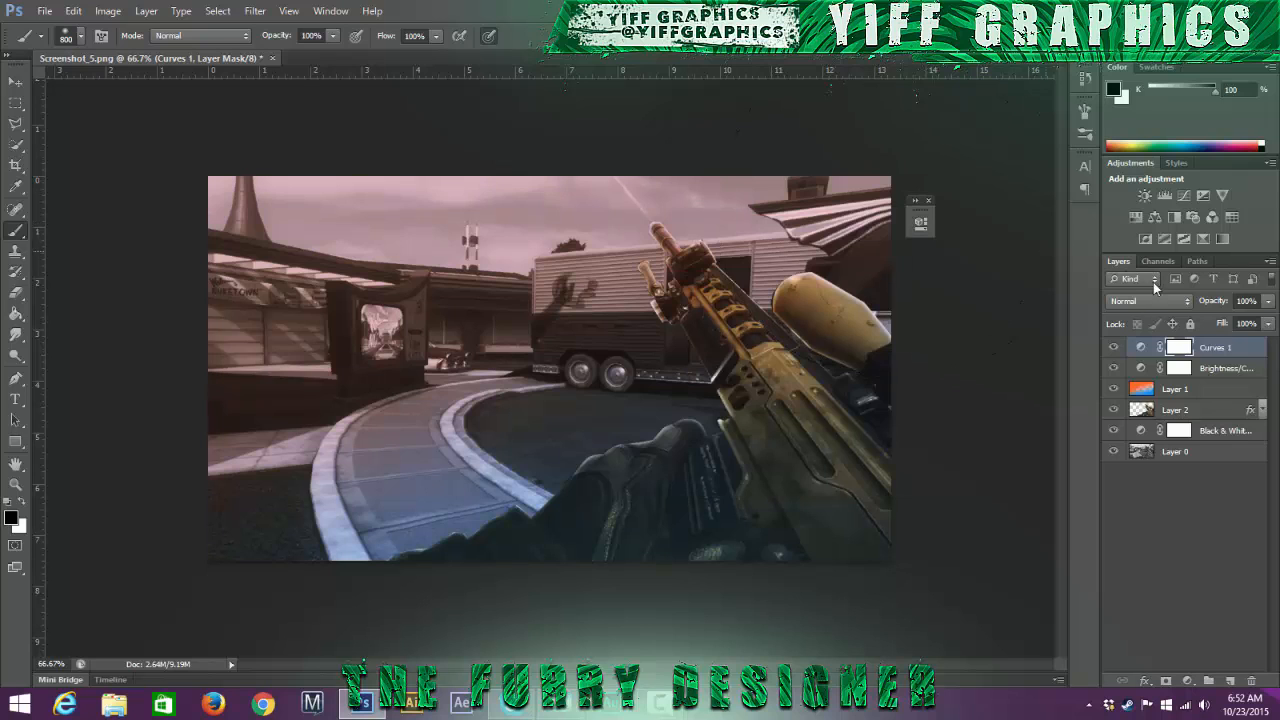
Step: Set the opacity of the Curves 1 adjustment layer to 35%
click(1245, 300)
text(35)
key(Return)
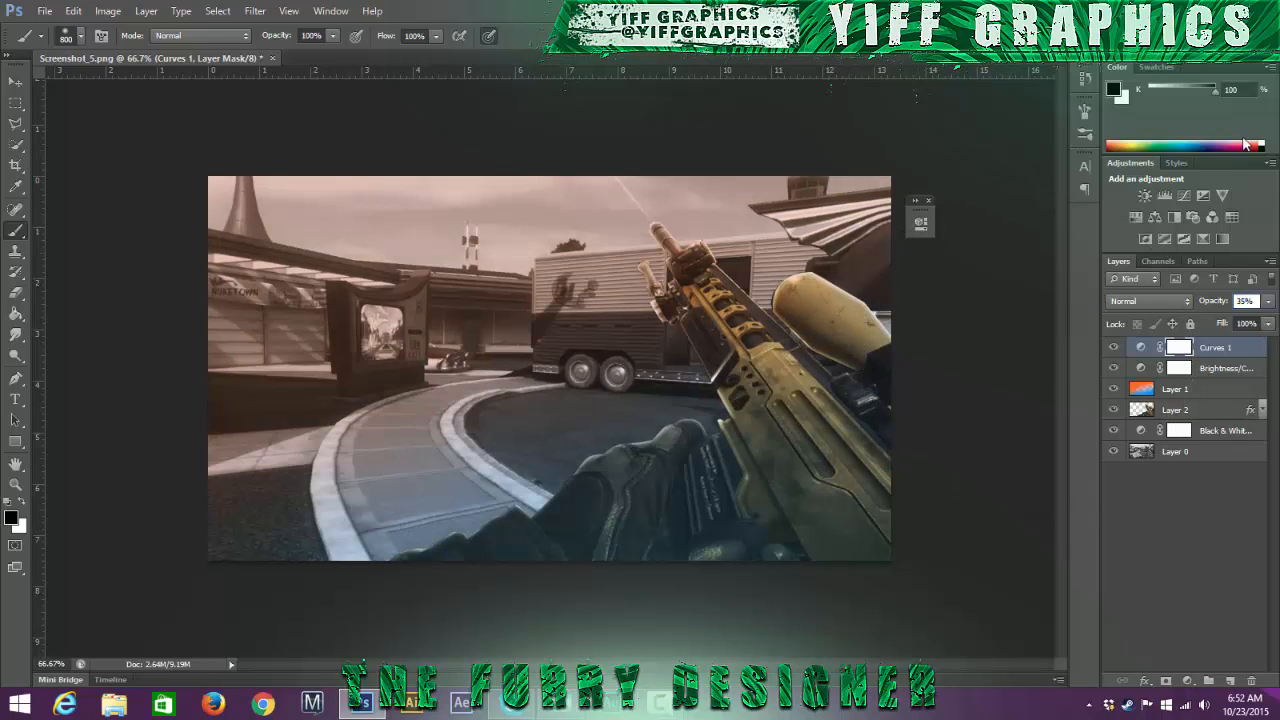
Step: Add a Gradient Map adjustment layer and set the gradient's start stop to dark blue 08438b
click(1203, 238)
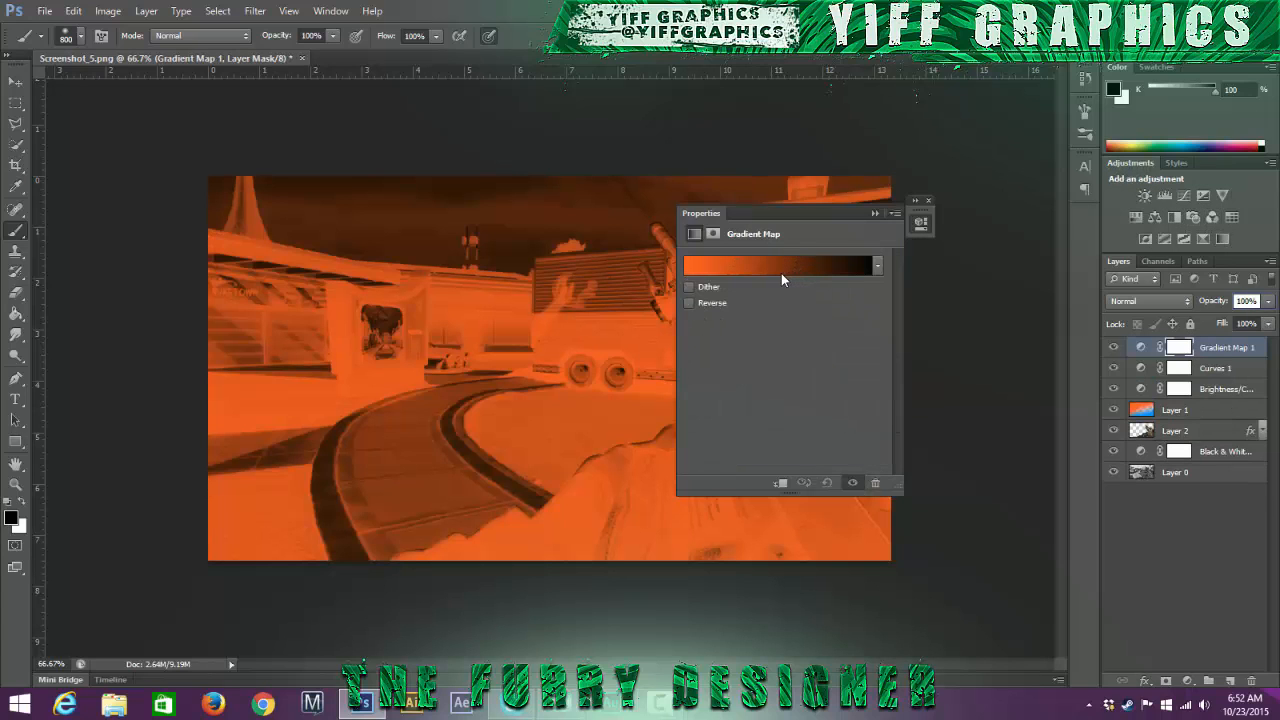
click(778, 270)
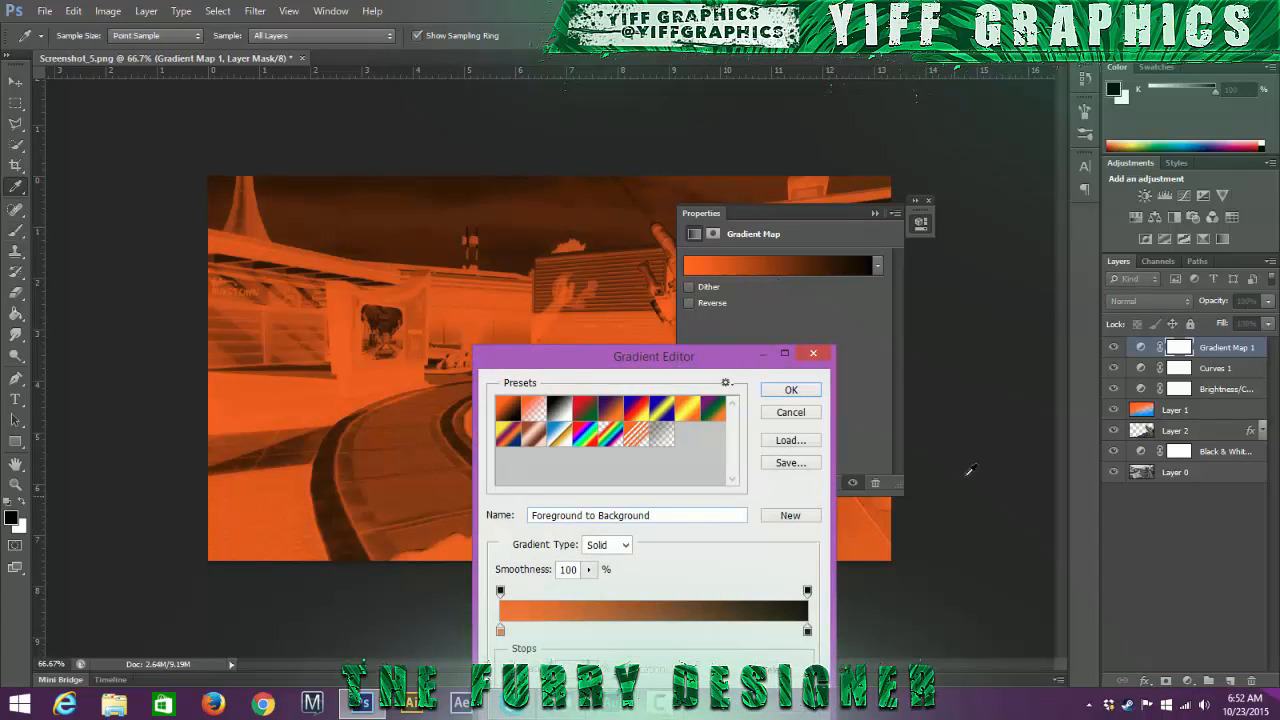
double_click(500, 630)
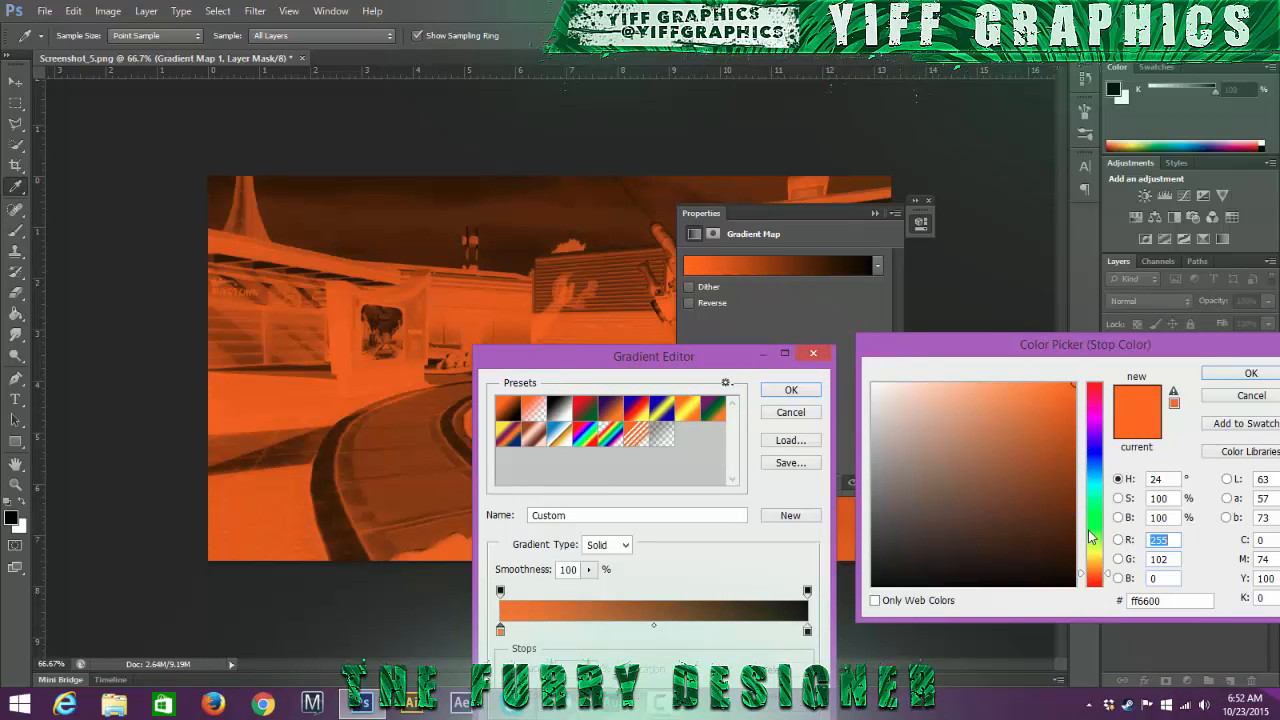
click(1095, 466)
mouse_move(1043, 465)
mouse_down()
mouse_move(1064, 455)
mouse_move(1063, 475)
mouse_up()
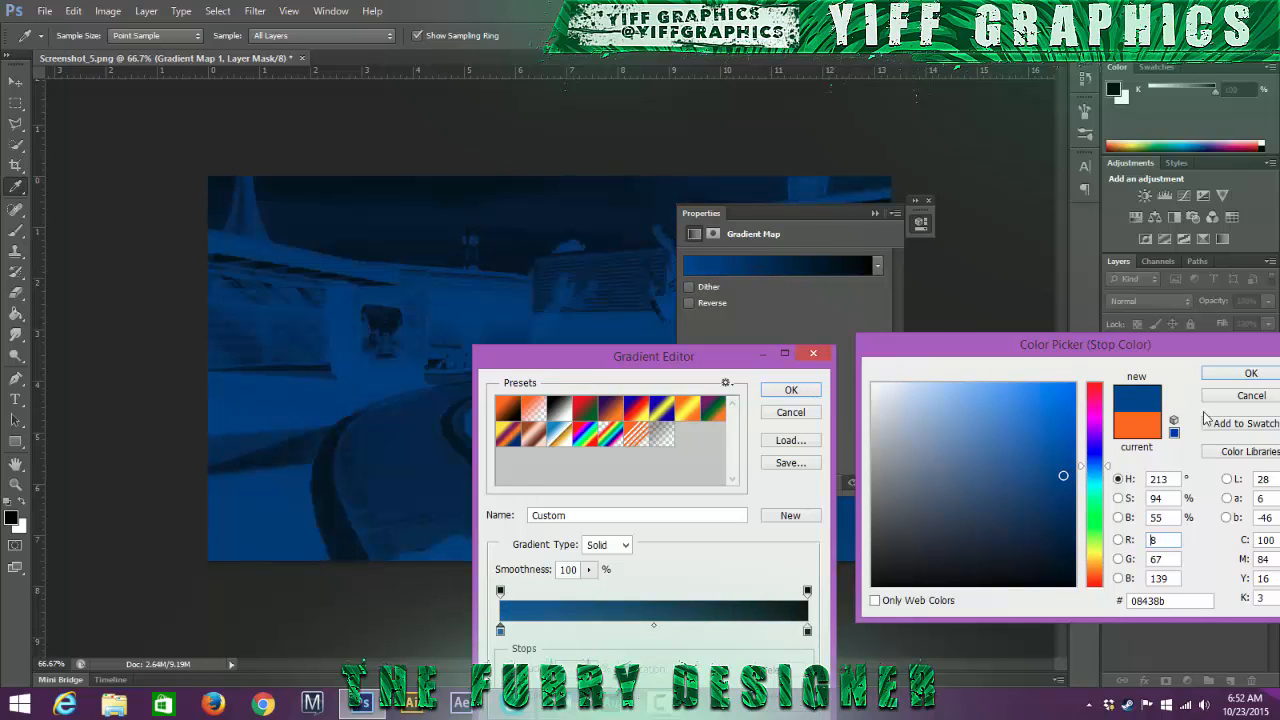
click(1236, 375)
Step: Add a colour stop near the middle of the gradient and make it a bright azure blue
drag(640, 634, 658, 635)
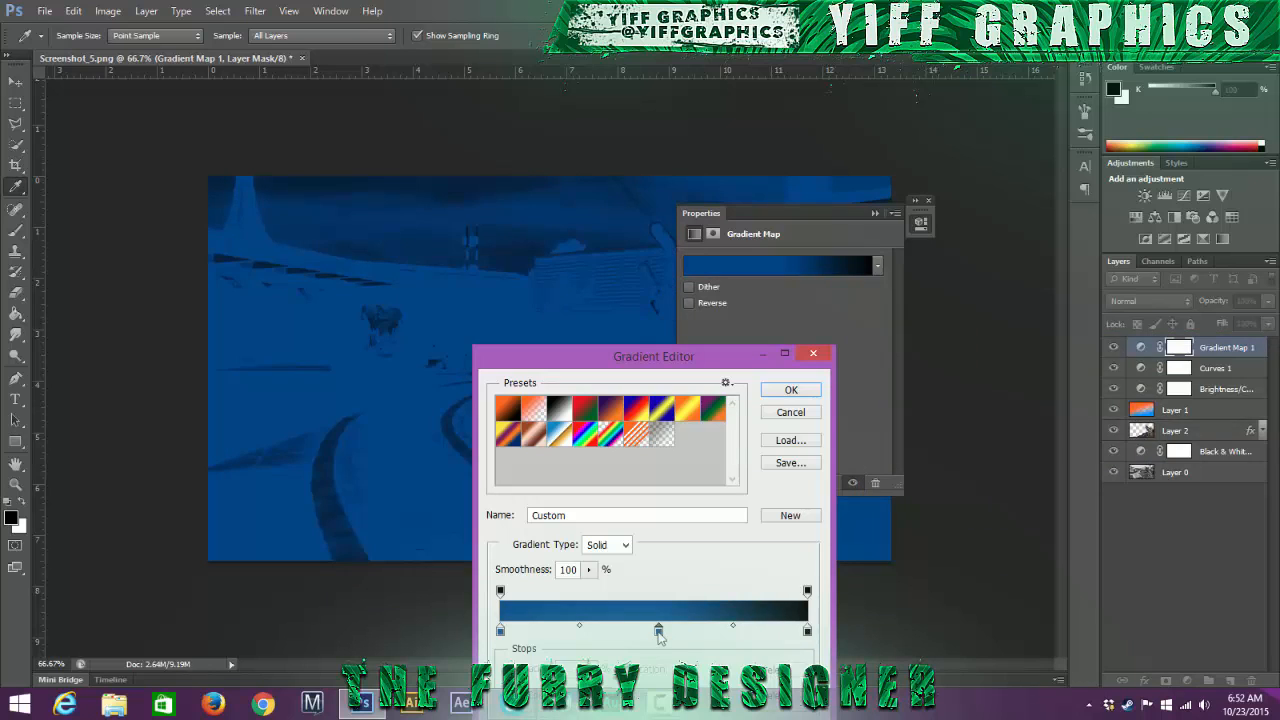
double_click(658, 631)
drag(1062, 418, 1078, 382)
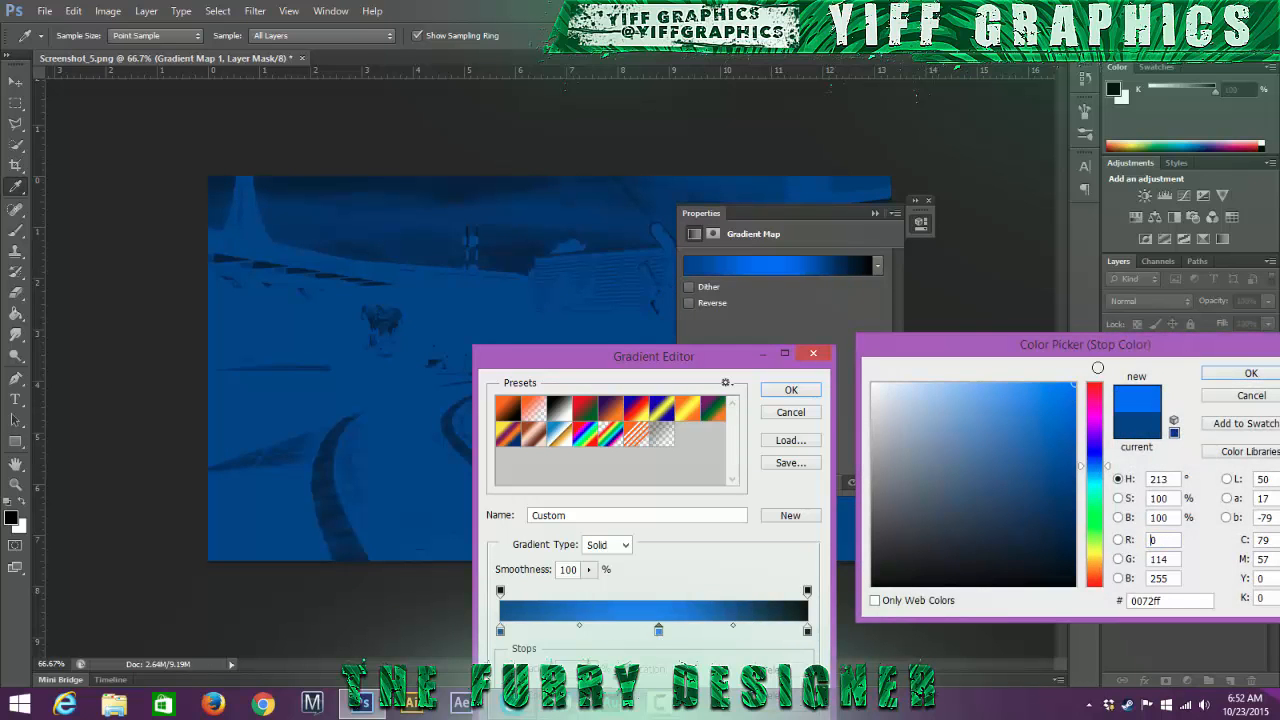
drag(1105, 466, 1102, 470)
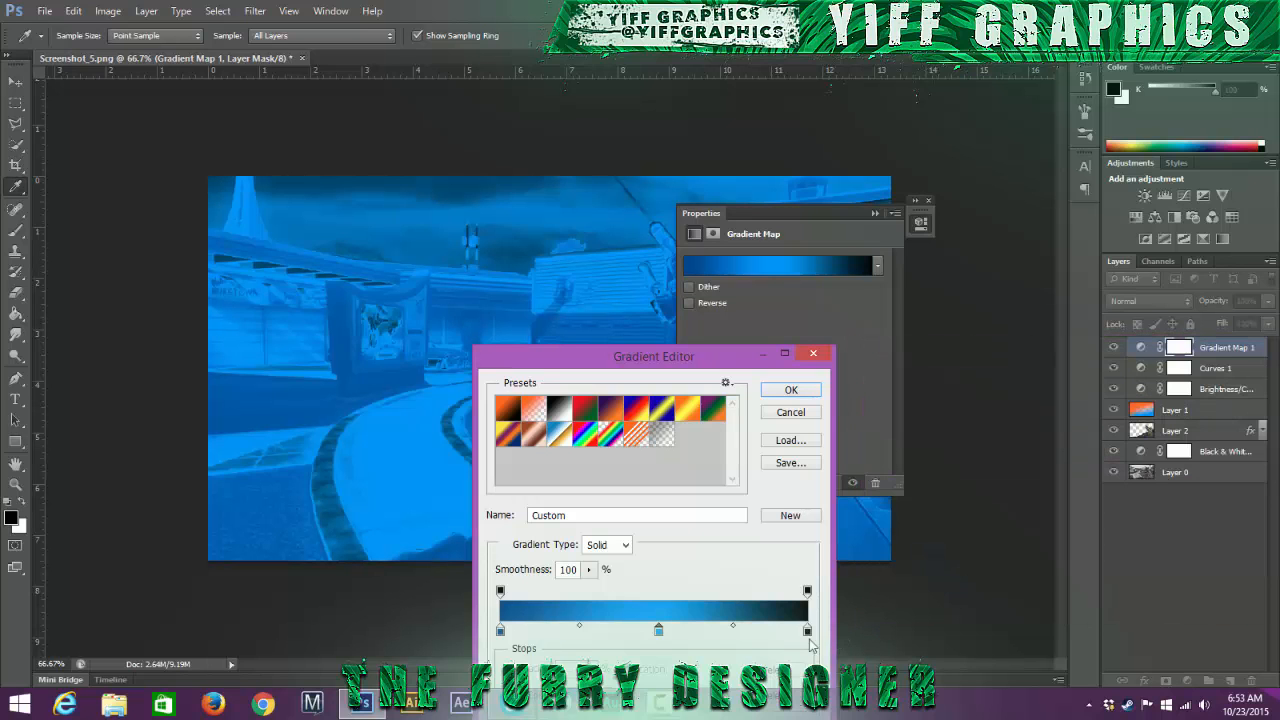
Step: Set the gradient's end stop to a pale yellow and apply the gradient to the Gradient Map layer
double_click(807, 632)
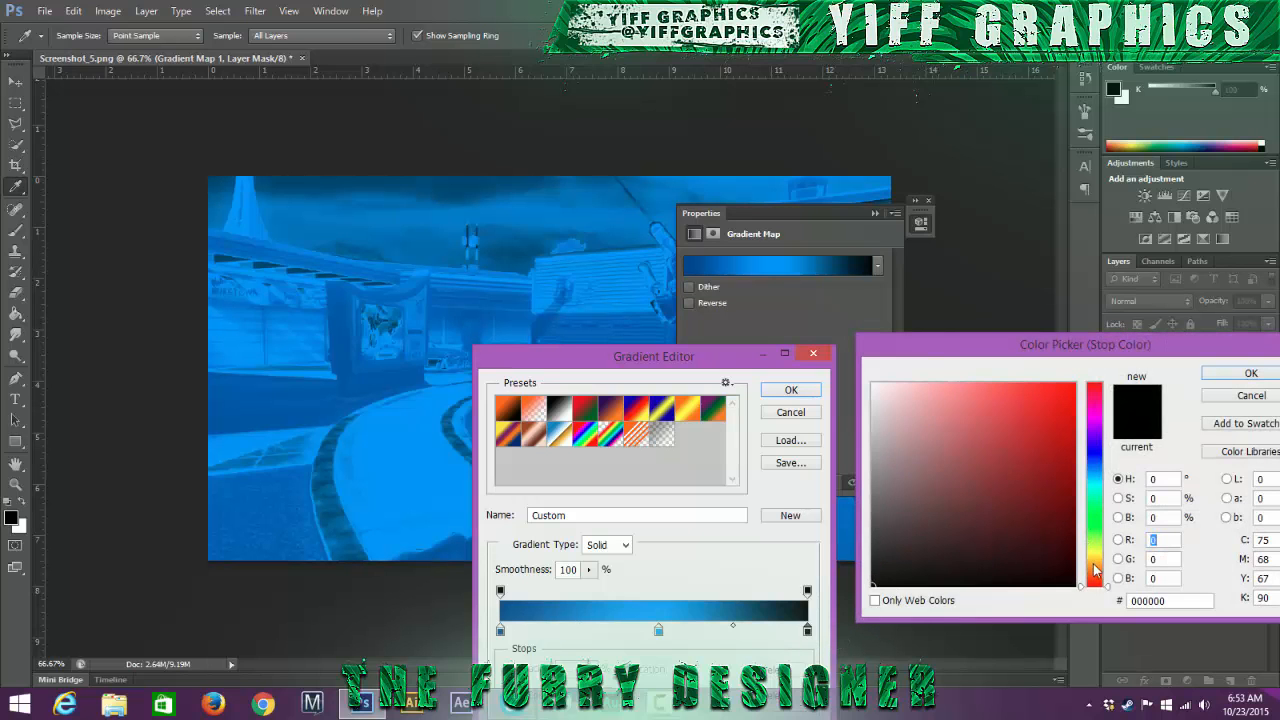
click(1095, 566)
click(1096, 565)
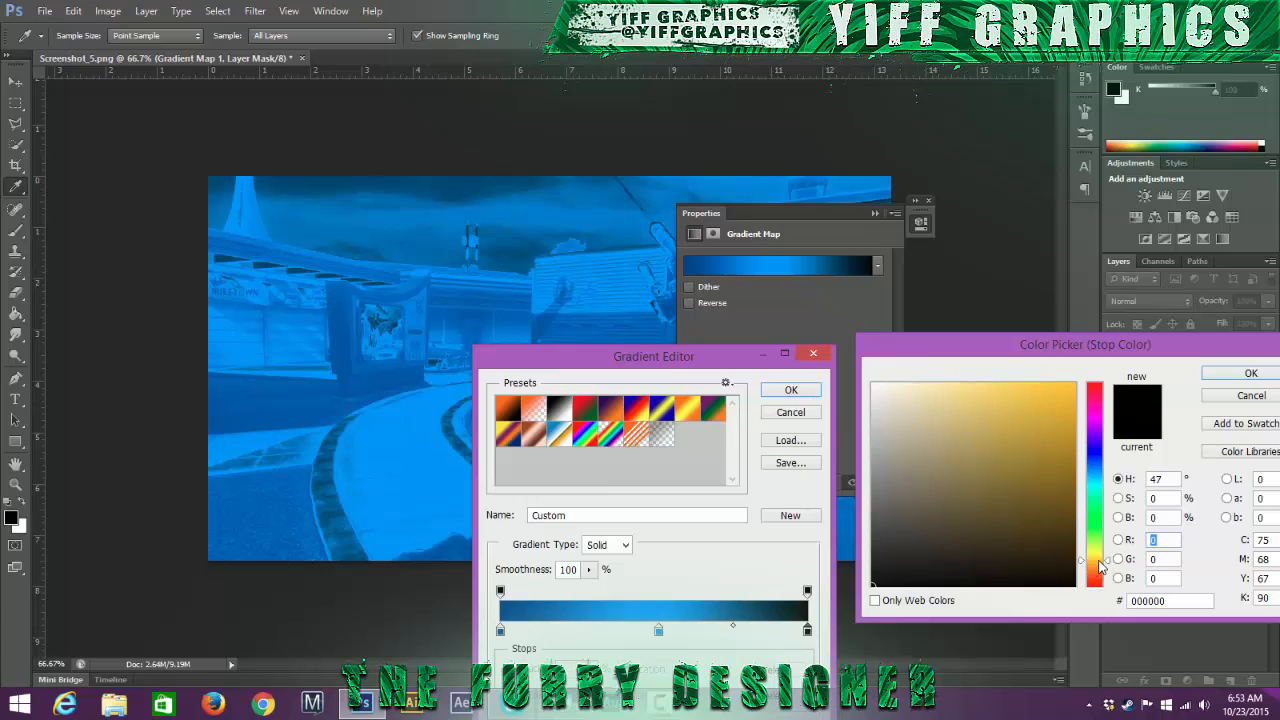
click(936, 406)
mouse_move(936, 406)
mouse_down()
mouse_move(936, 378)
mouse_move(955, 383)
mouse_up()
click(1251, 370)
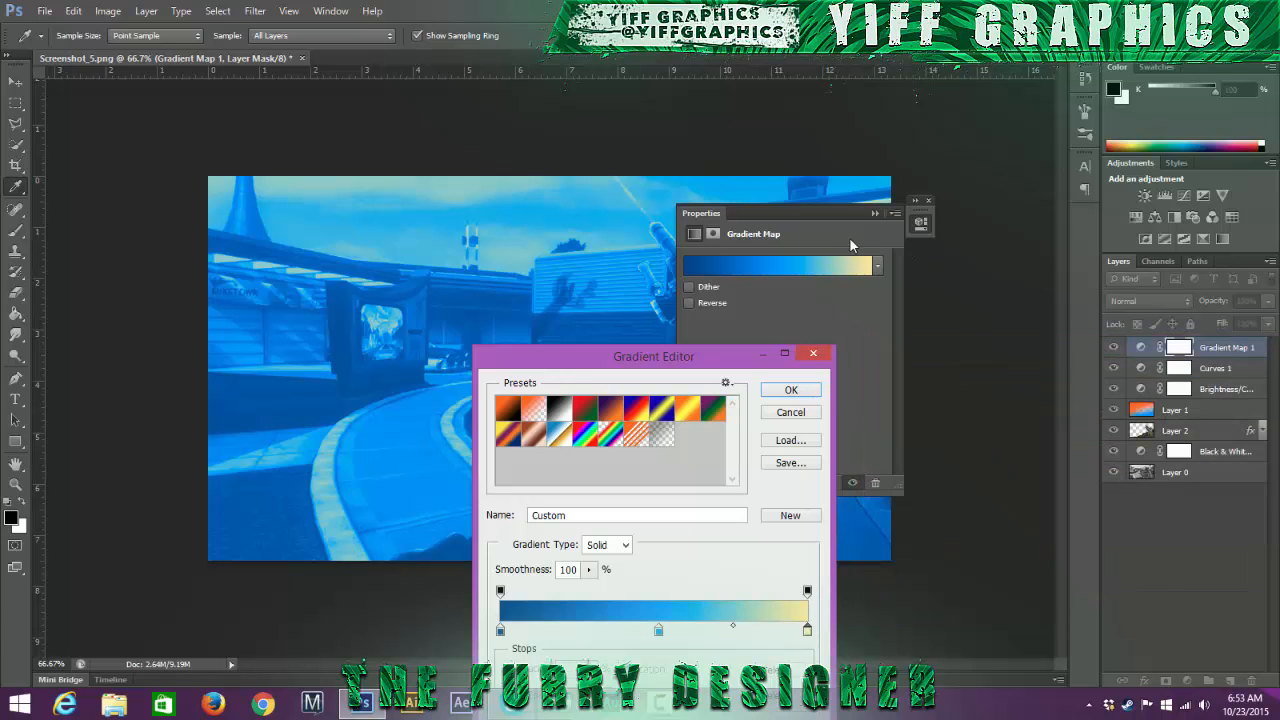
click(790, 390)
click(921, 219)
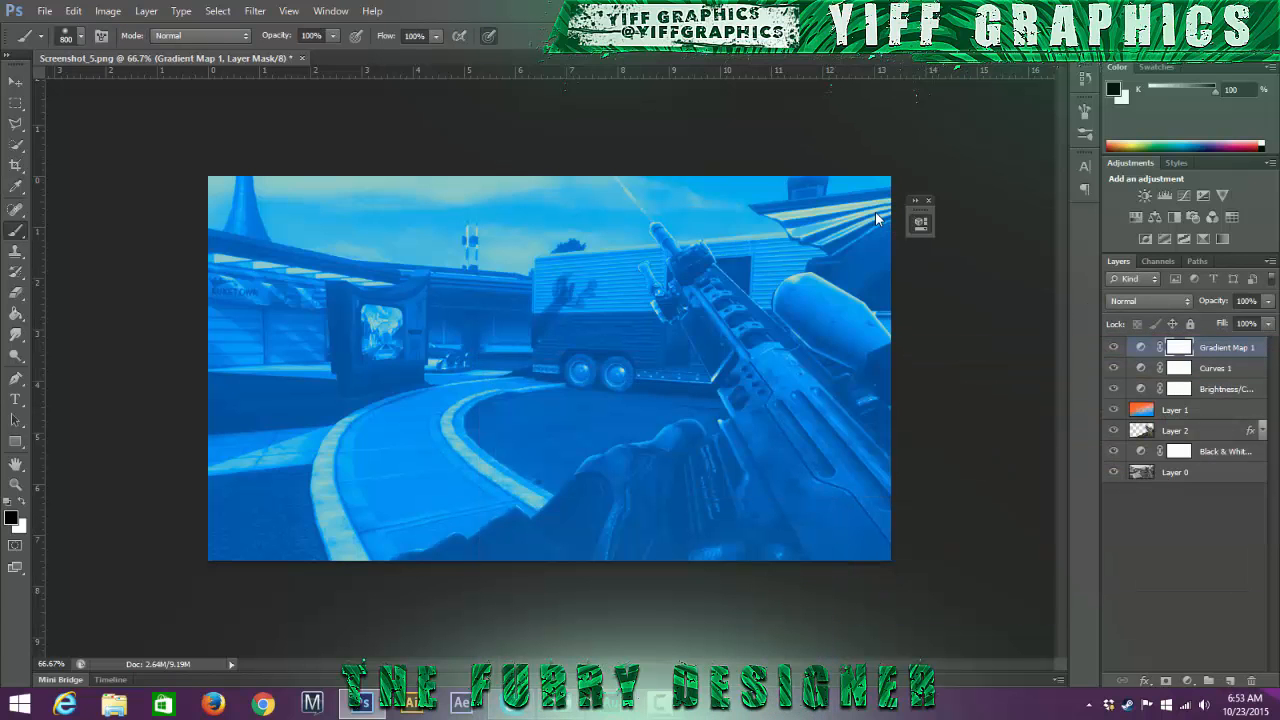
Step: Try the Overlay, Hue and Color blend modes on the Gradient Map 1 layer
click(1182, 302)
click(1125, 199)
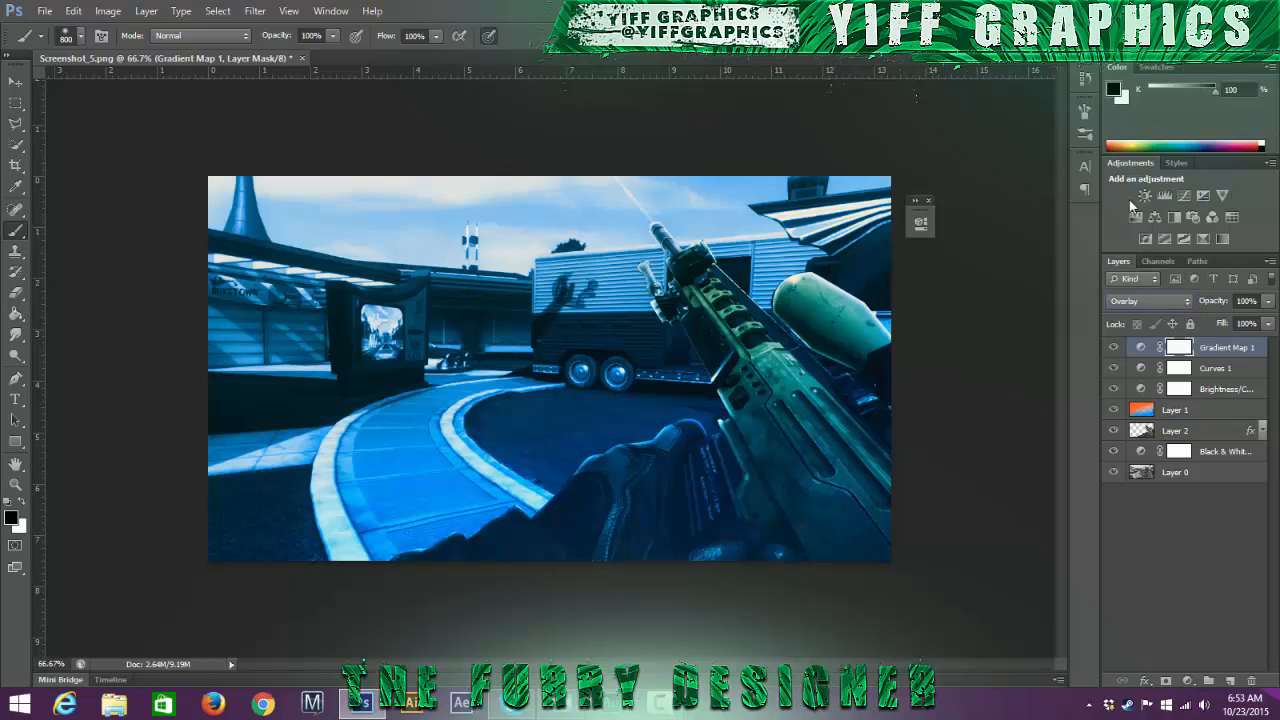
click(1184, 302)
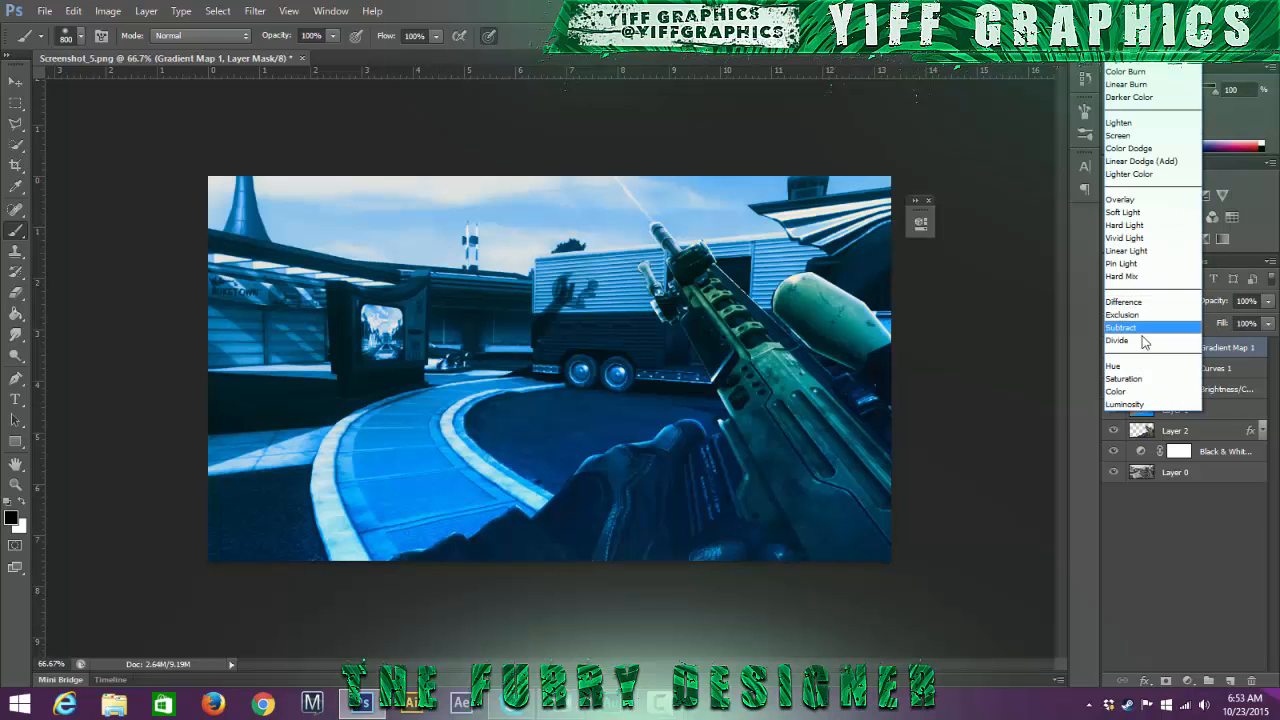
click(1131, 368)
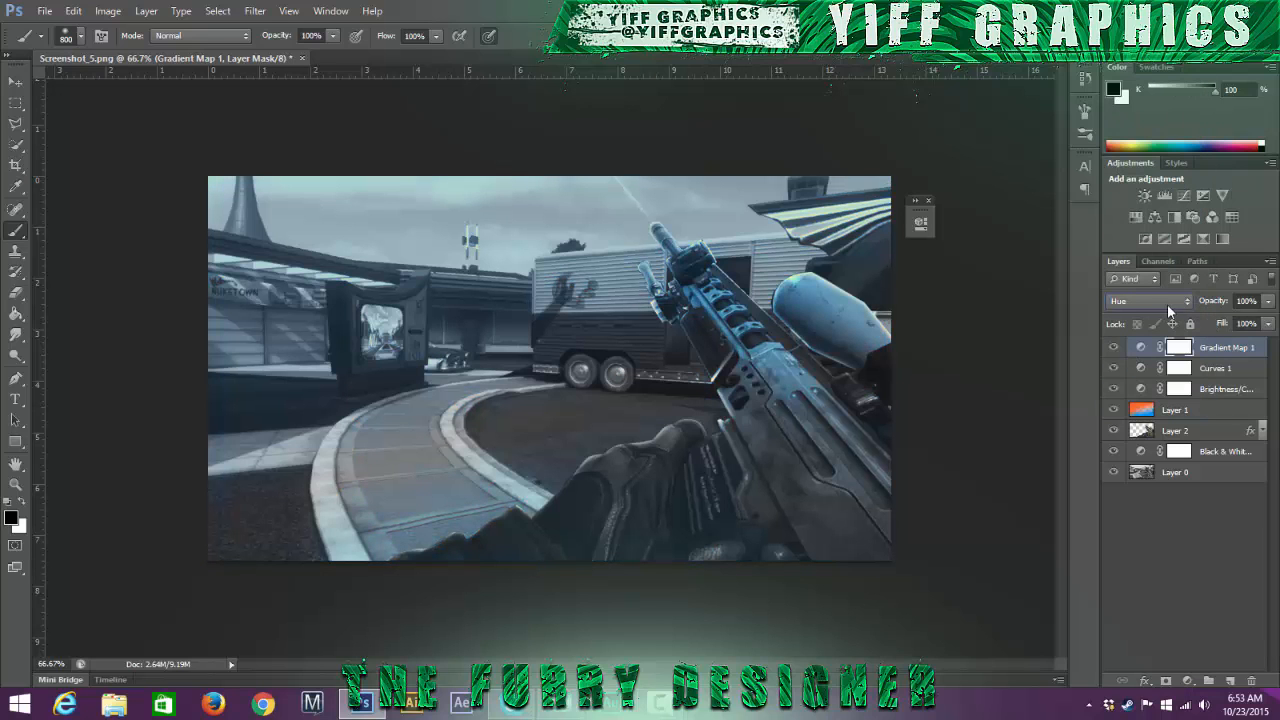
click(1167, 304)
click(1115, 394)
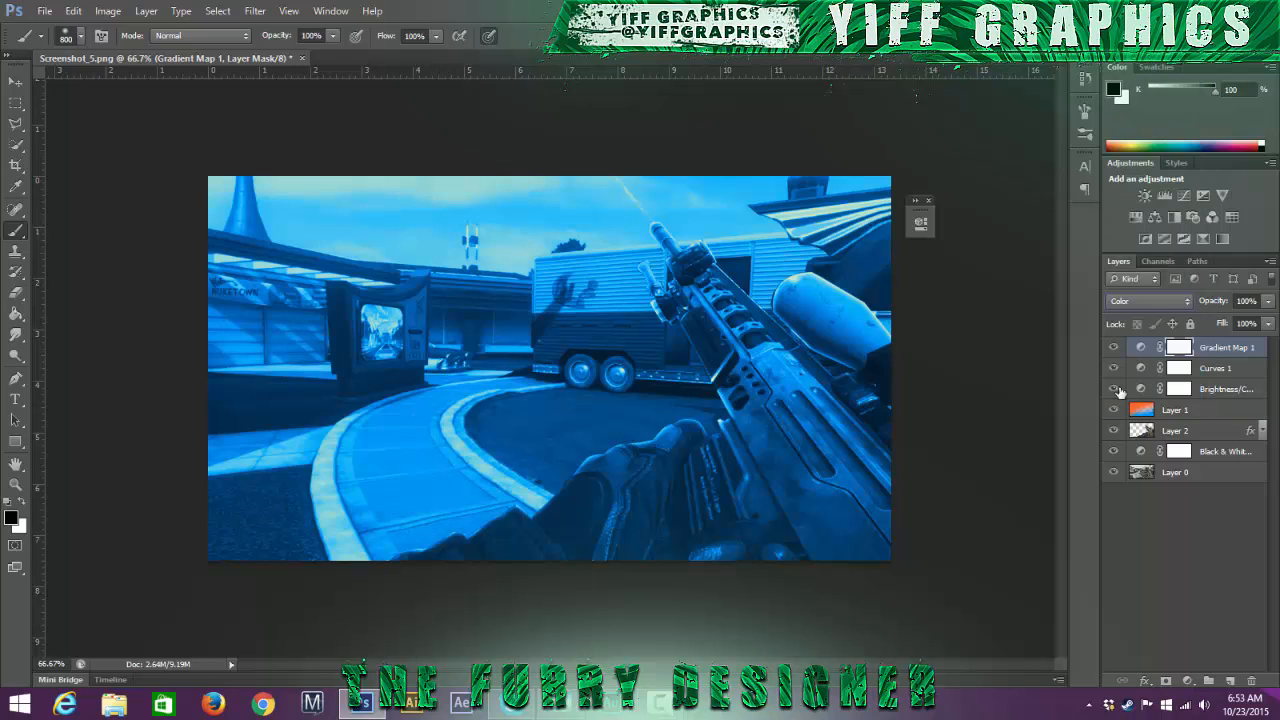
Step: Set Gradient Map 1 to 75% opacity and paint black on its mask over the background and upper rifle
click(1246, 301)
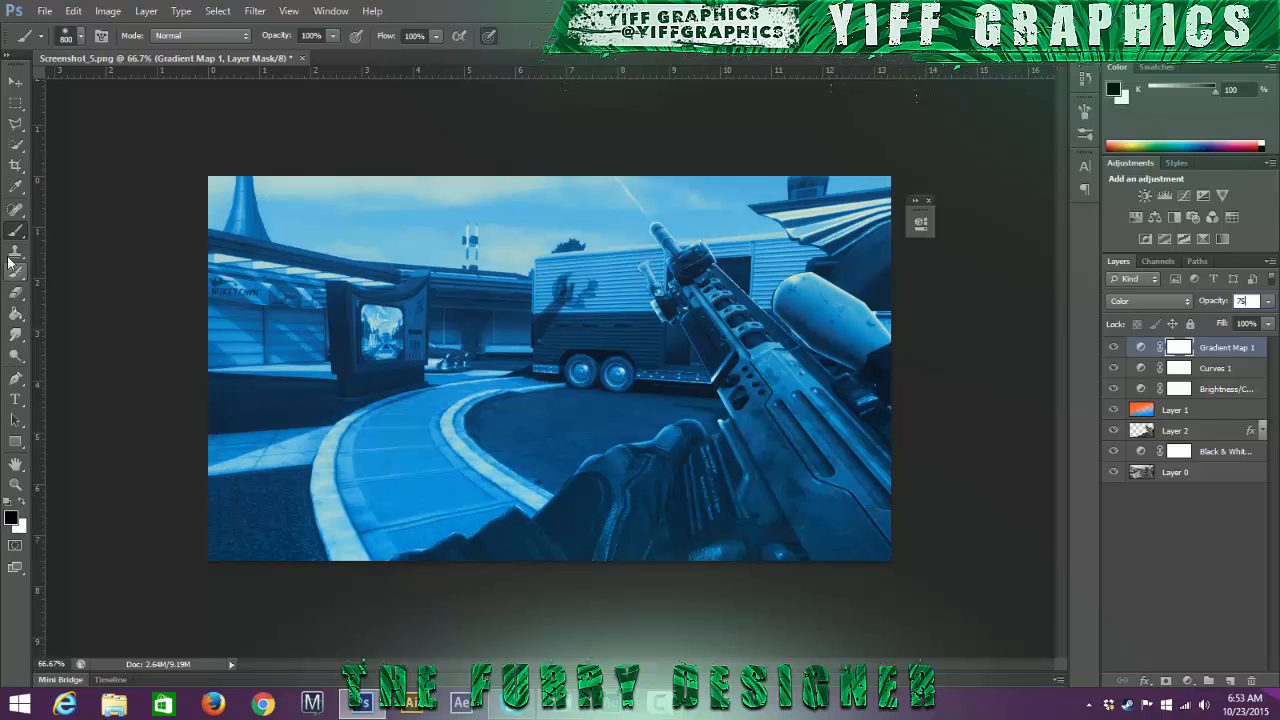
mouse_move(223, 430)
mouse_down()
mouse_move(571, 237)
mouse_move(228, 332)
mouse_move(641, 122)
mouse_move(530, 205)
mouse_move(619, 206)
mouse_move(621, 246)
mouse_up()
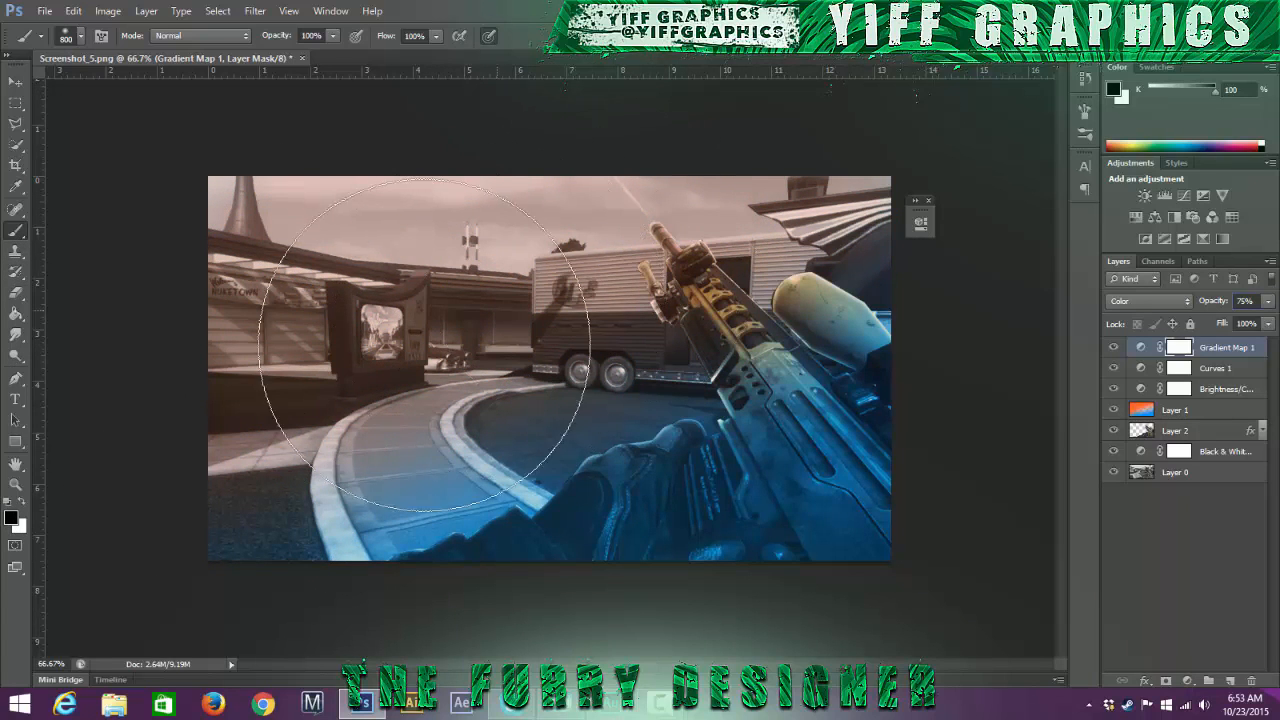
mouse_move(741, 185)
mouse_down()
mouse_move(478, 375)
mouse_move(371, 407)
mouse_move(669, 264)
mouse_move(730, 197)
mouse_move(516, 385)
mouse_move(719, 202)
mouse_up()
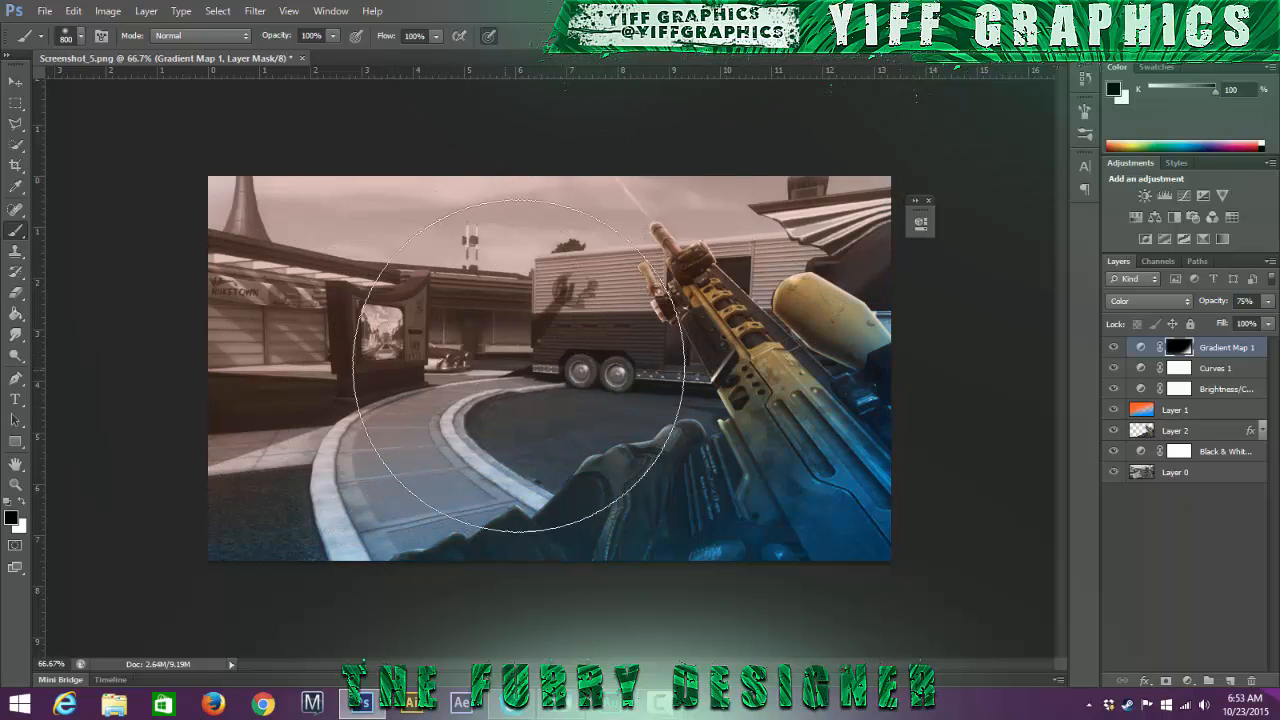
Step: Try Overlay blending on the masked gradient map, and undo the blend, mask painting and opacity changes
click(1150, 300)
click(1120, 199)
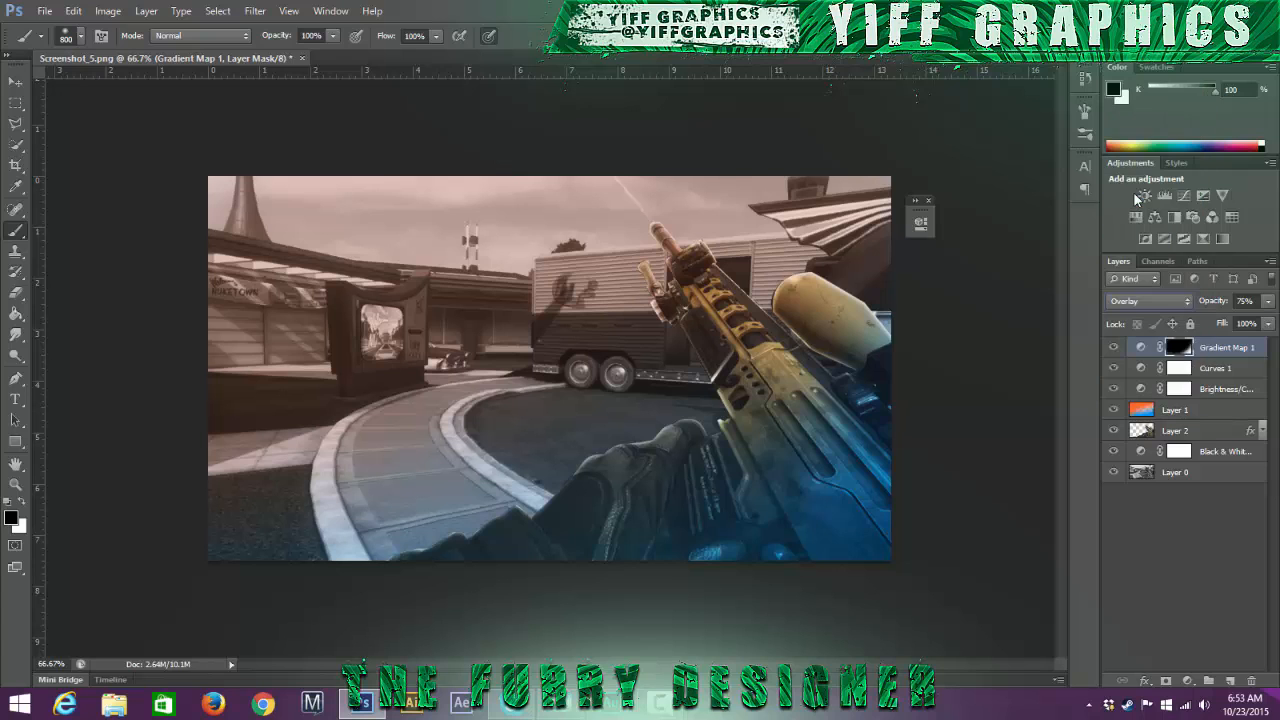
key(ctrl+alt+z)
key(ctrl+alt+z)
key(ctrl+alt+z)
key(ctrl+alt+z)
key(ctrl+alt+z)
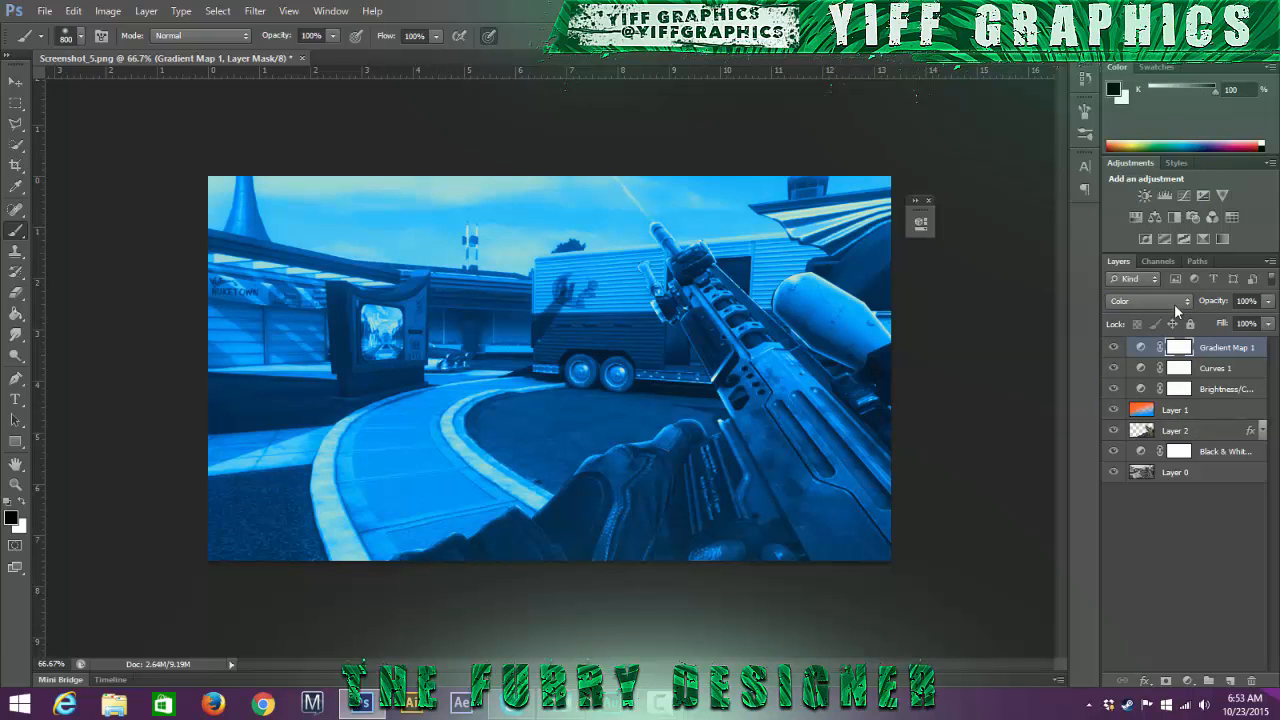
Step: Set Gradient Map 1 to Overlay and mask it with black across the upper-left area, keeping blue around the arm and lower rifle
click(1178, 301)
click(1120, 199)
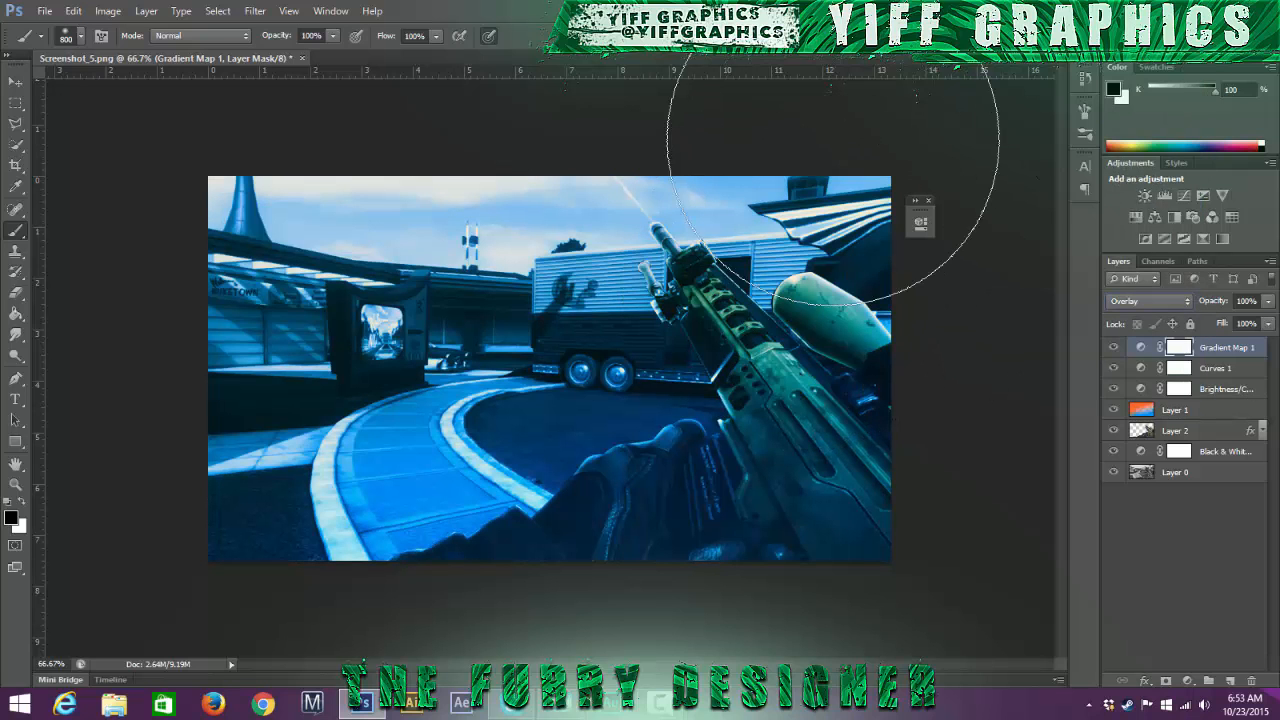
mouse_move(810, 120)
mouse_down()
mouse_move(480, 304)
mouse_move(664, 185)
mouse_move(20, 386)
mouse_up()
drag(375, 350, 375, 350)
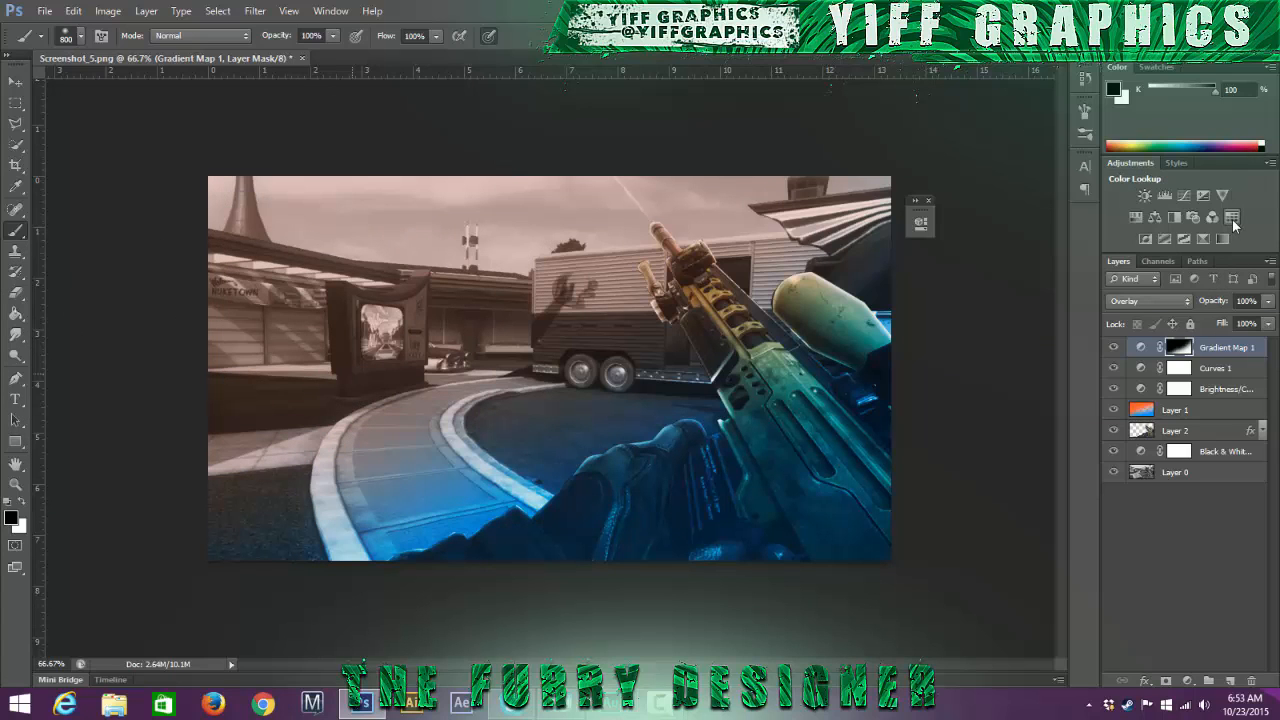
Step: Add a Color Lookup adjustment layer with a high-contrast 3DLUT preset and set its opacity to 15%
click(1234, 222)
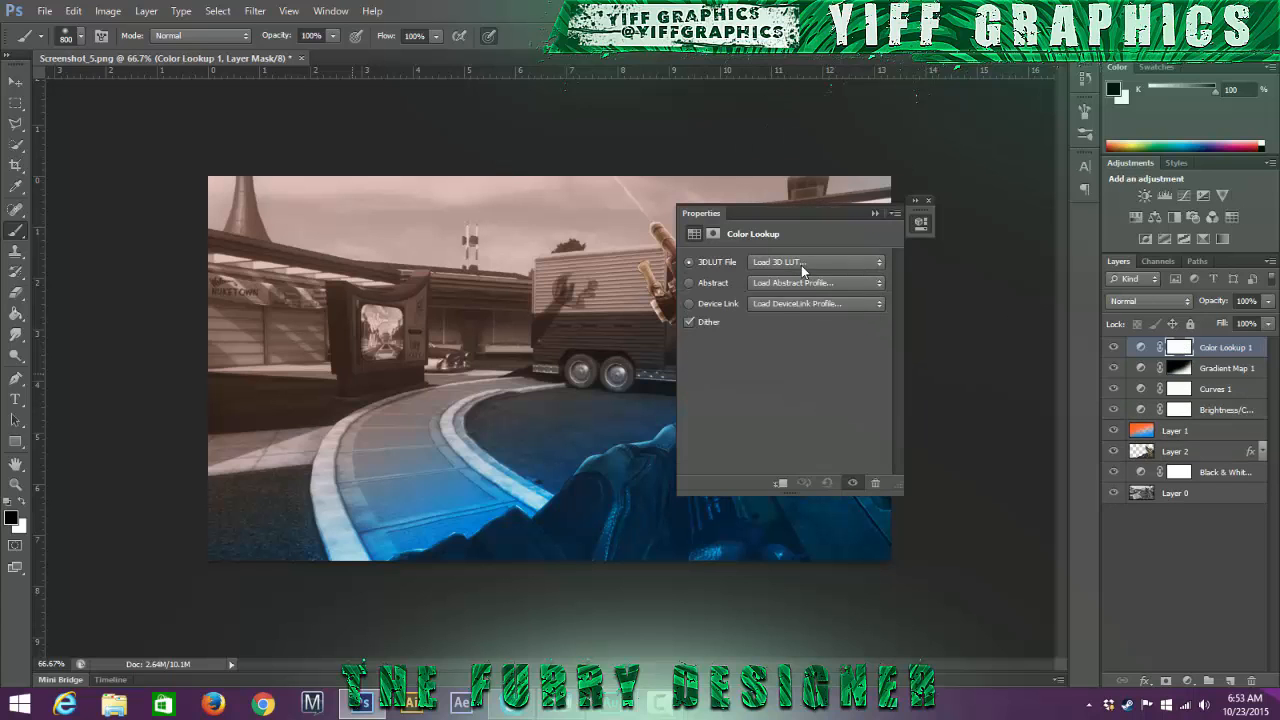
click(815, 262)
click(812, 360)
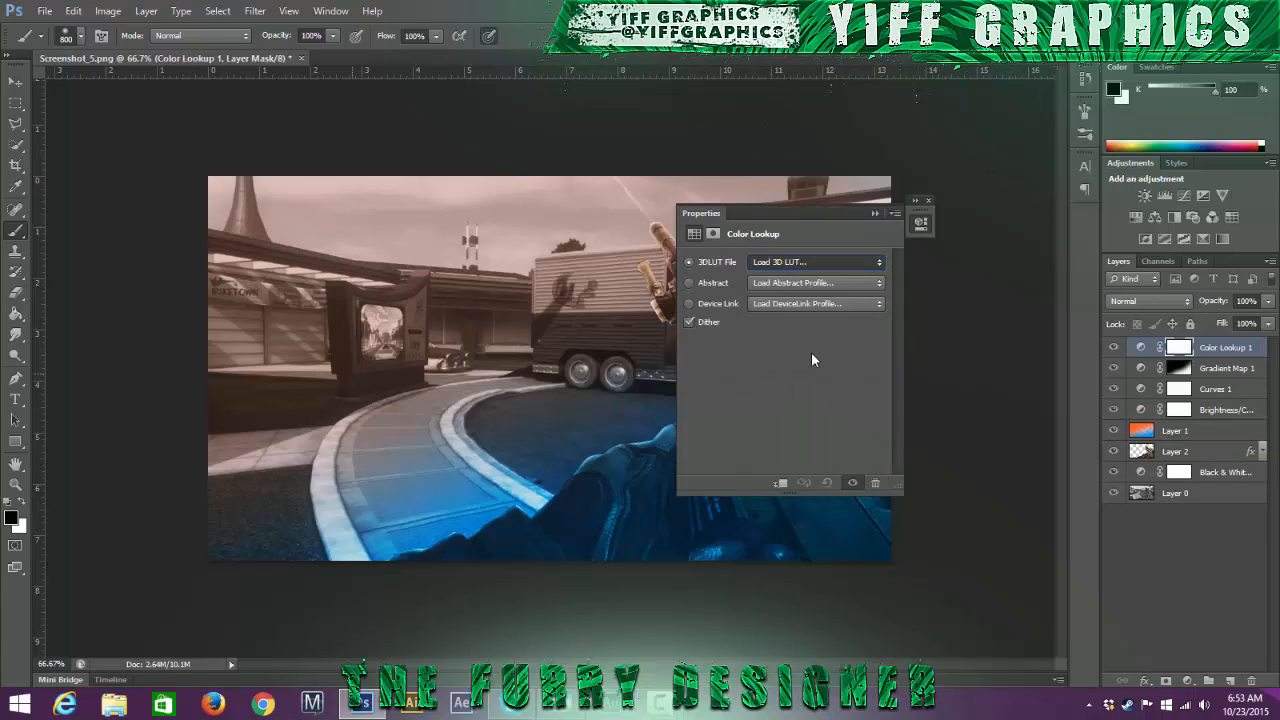
click(876, 215)
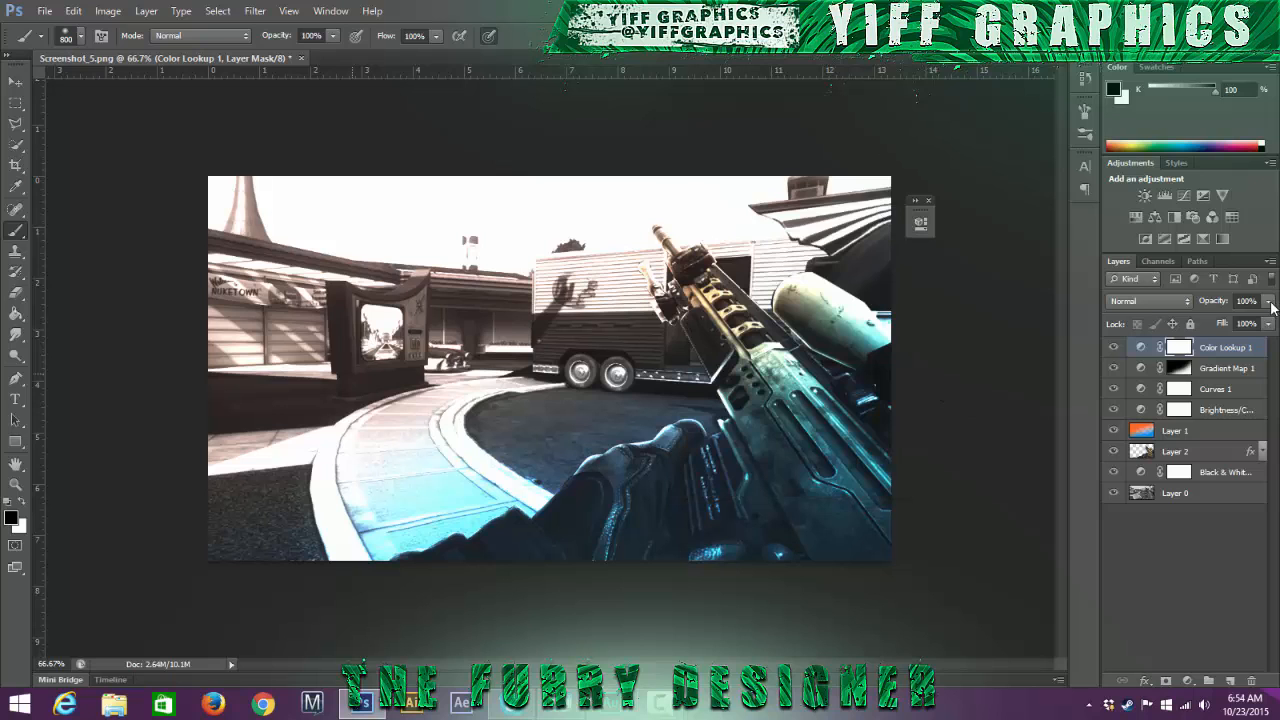
click(1246, 300)
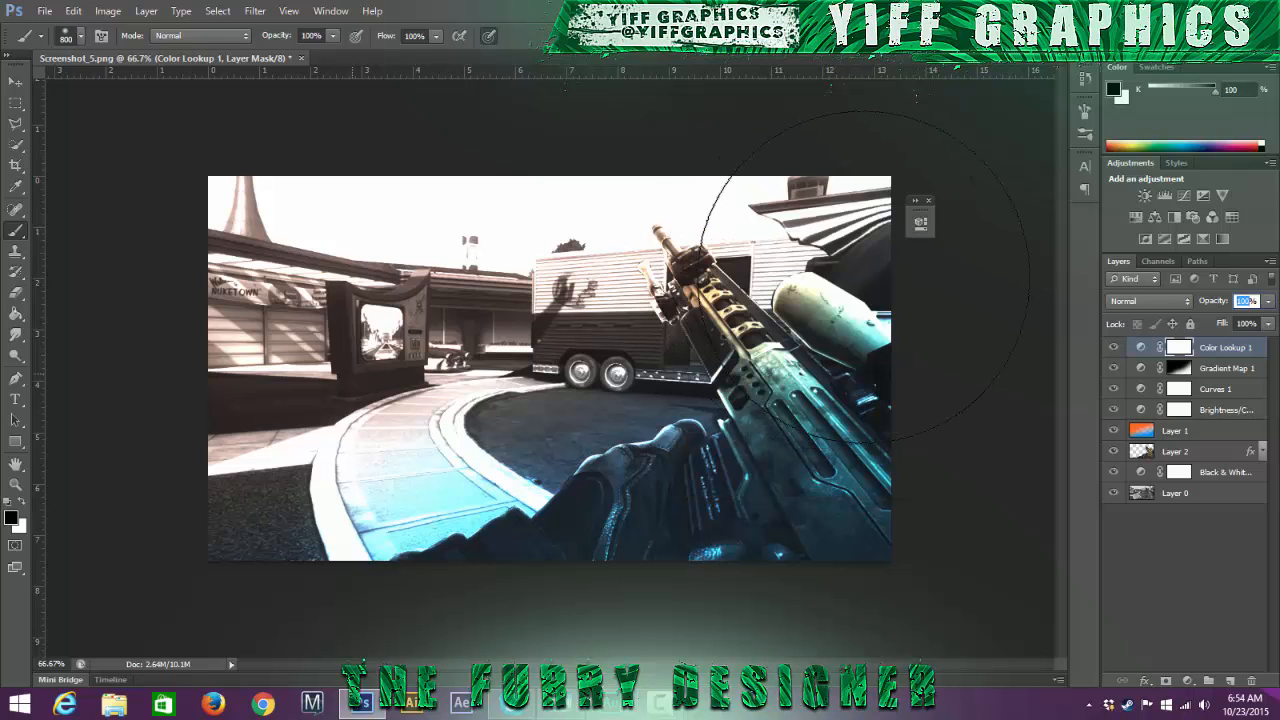
text(15)
key(Return)
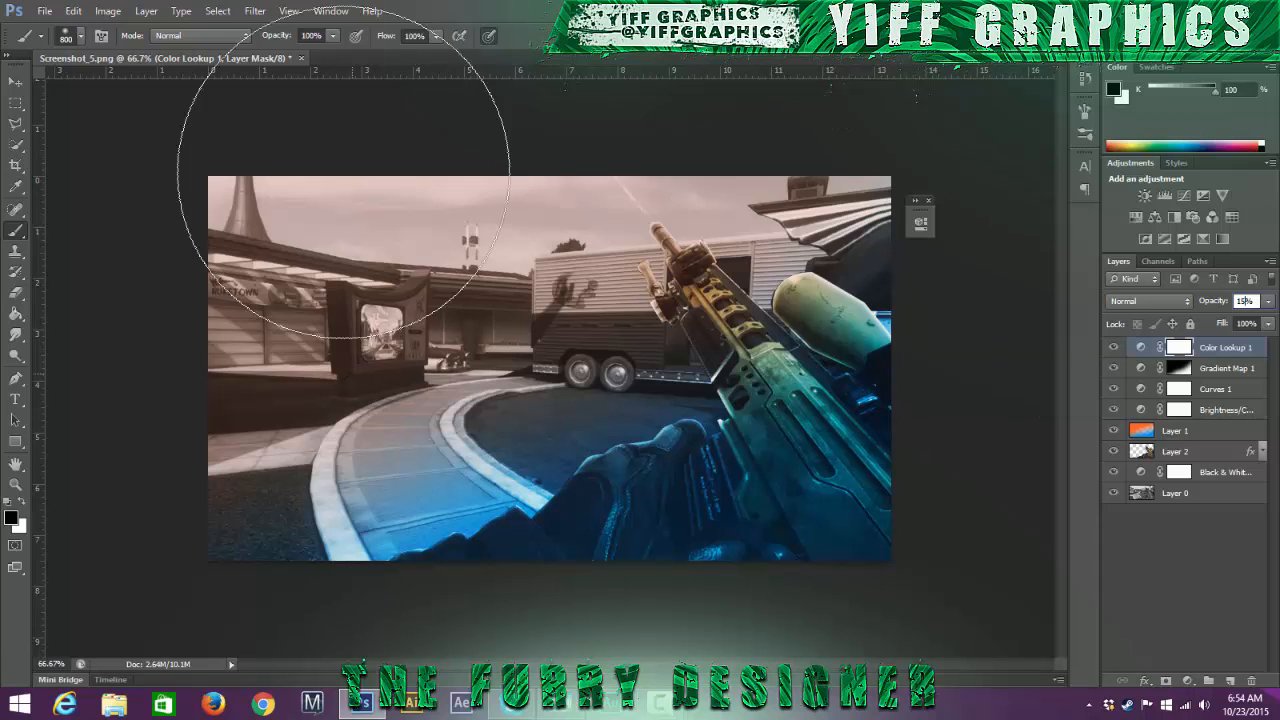
Step: Enable a Drop Shadow on the cut-out arm and rifle in Layer 2 with Use Global Light turned off
click(1163, 453)
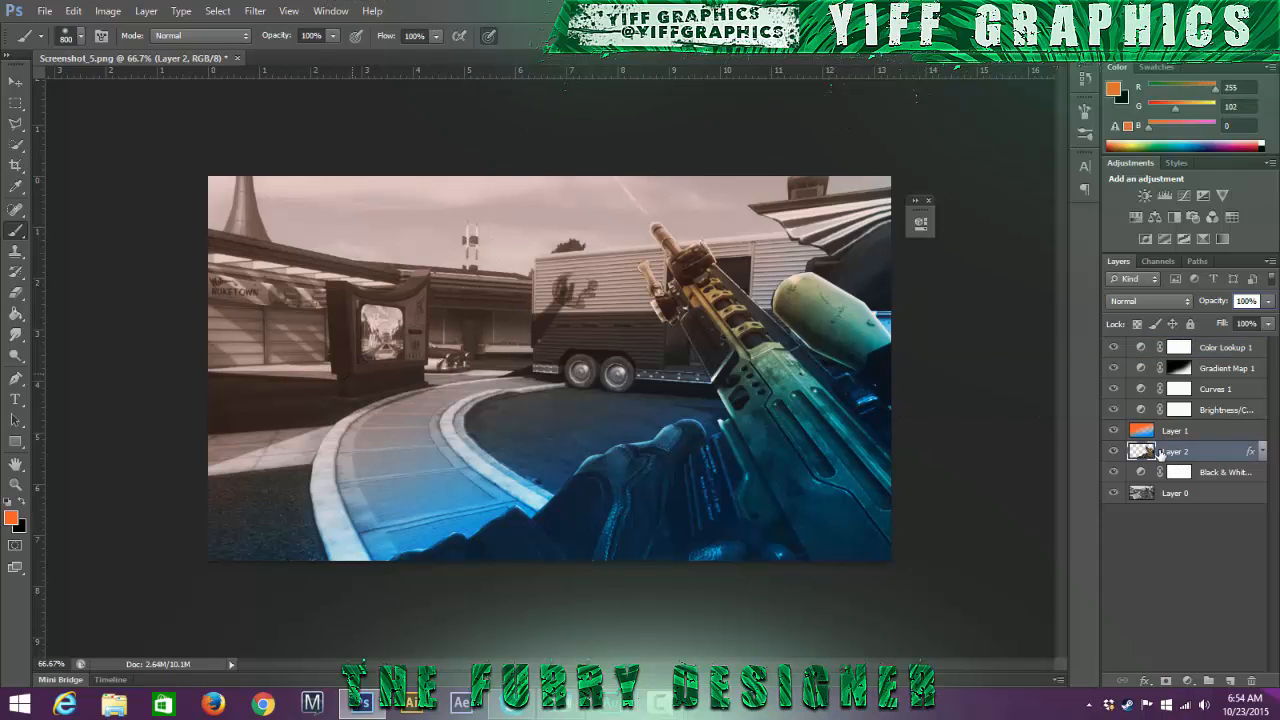
double_click(1160, 453)
click(668, 470)
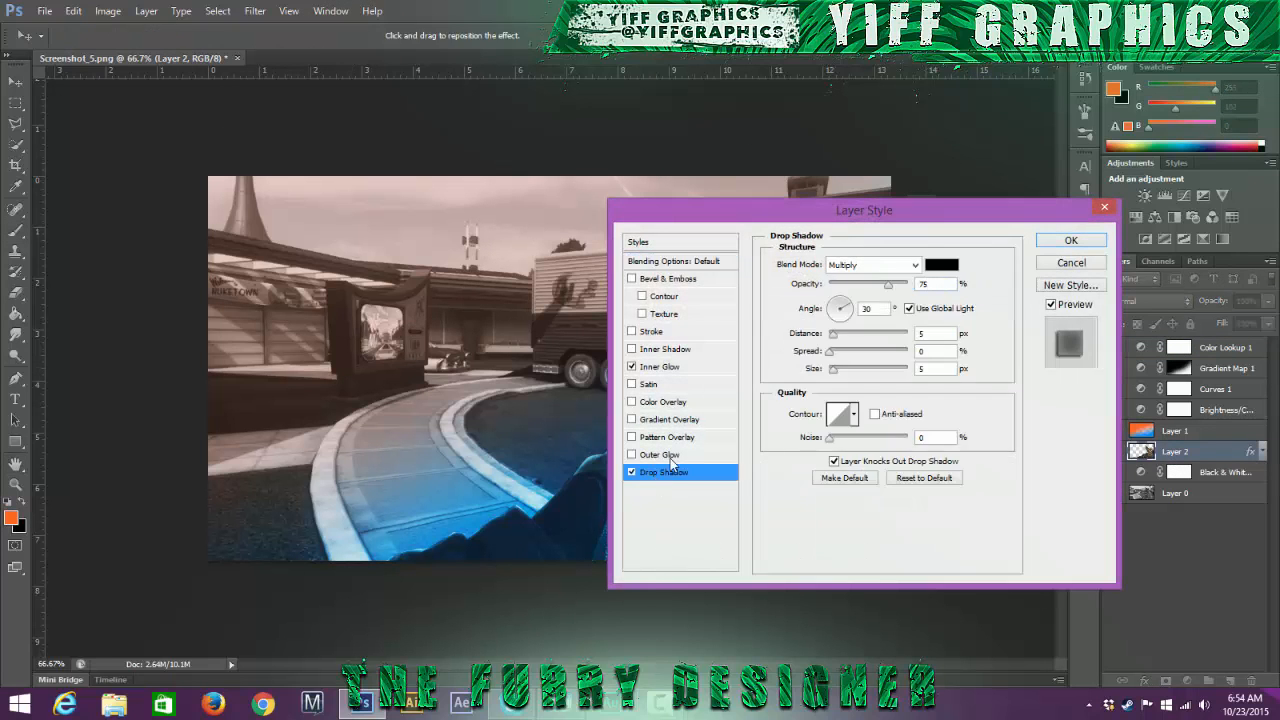
drag(770, 220, 993, 200)
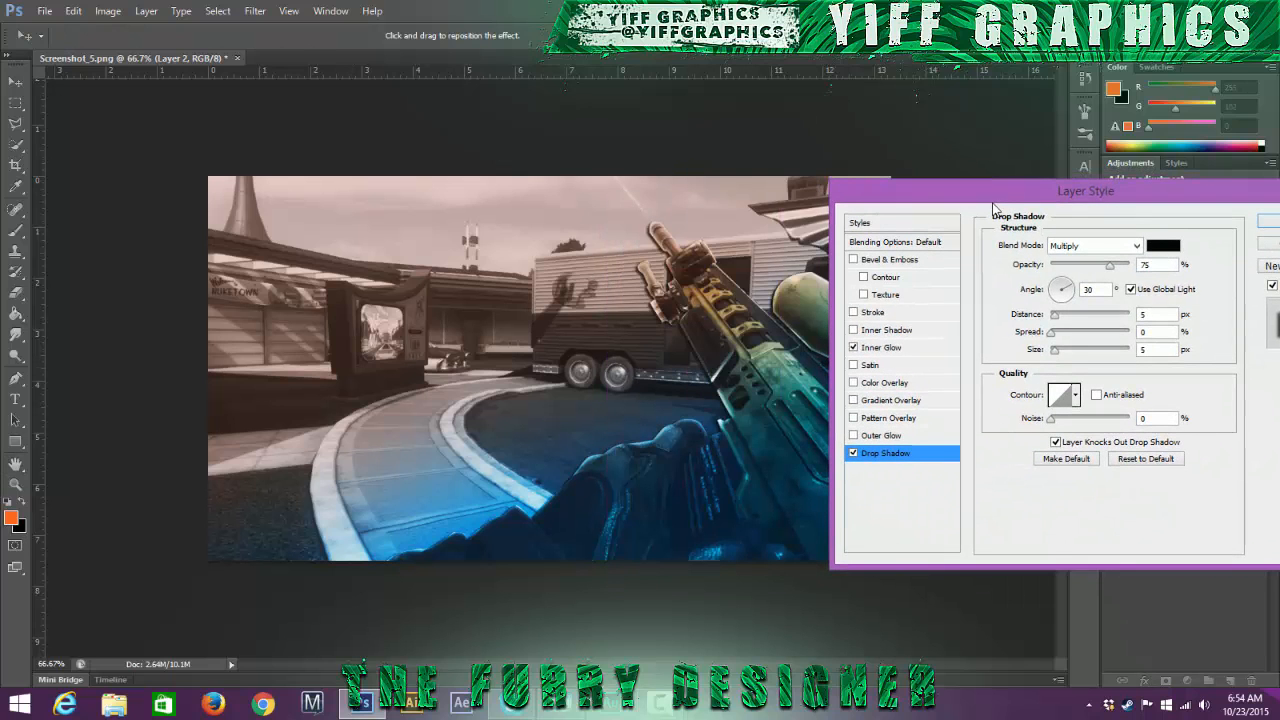
click(1131, 290)
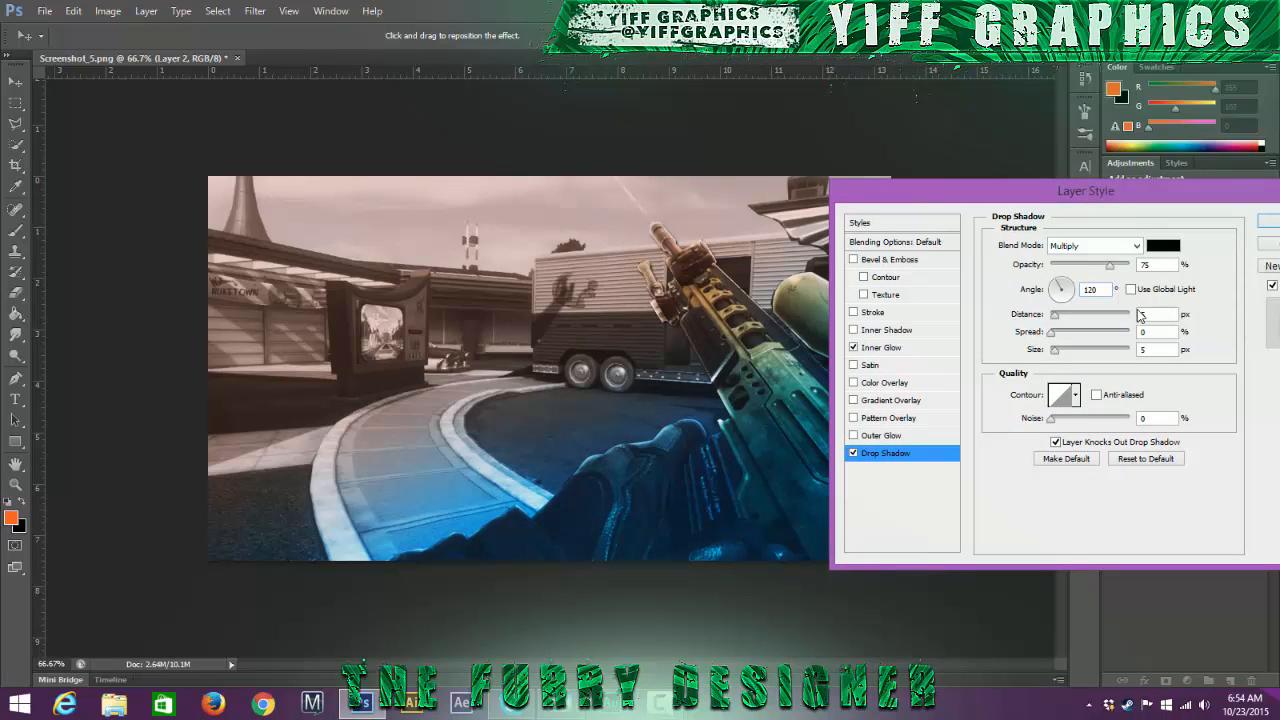
Step: Set the drop shadow's distance to 10 px, spread to 30% and size to 20 px, and apply the layer style
double_click(1153, 314)
text(10)
text(30)
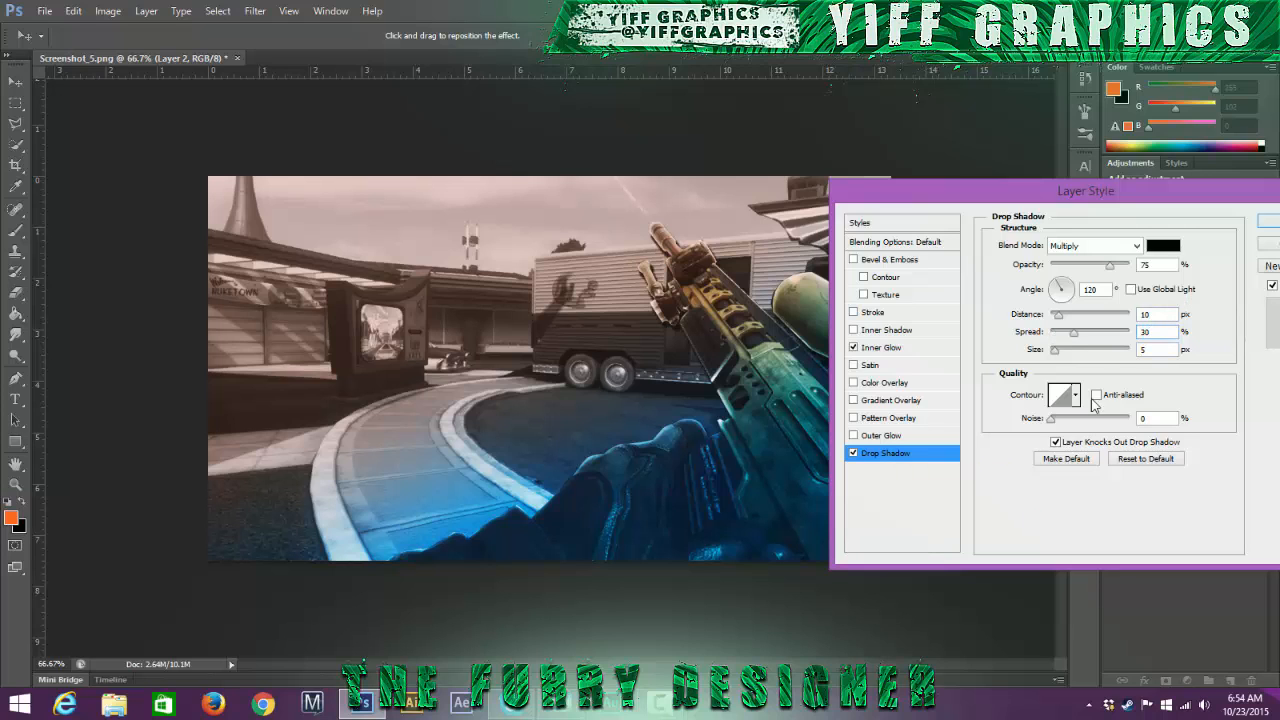
key(Tab)
text(20)
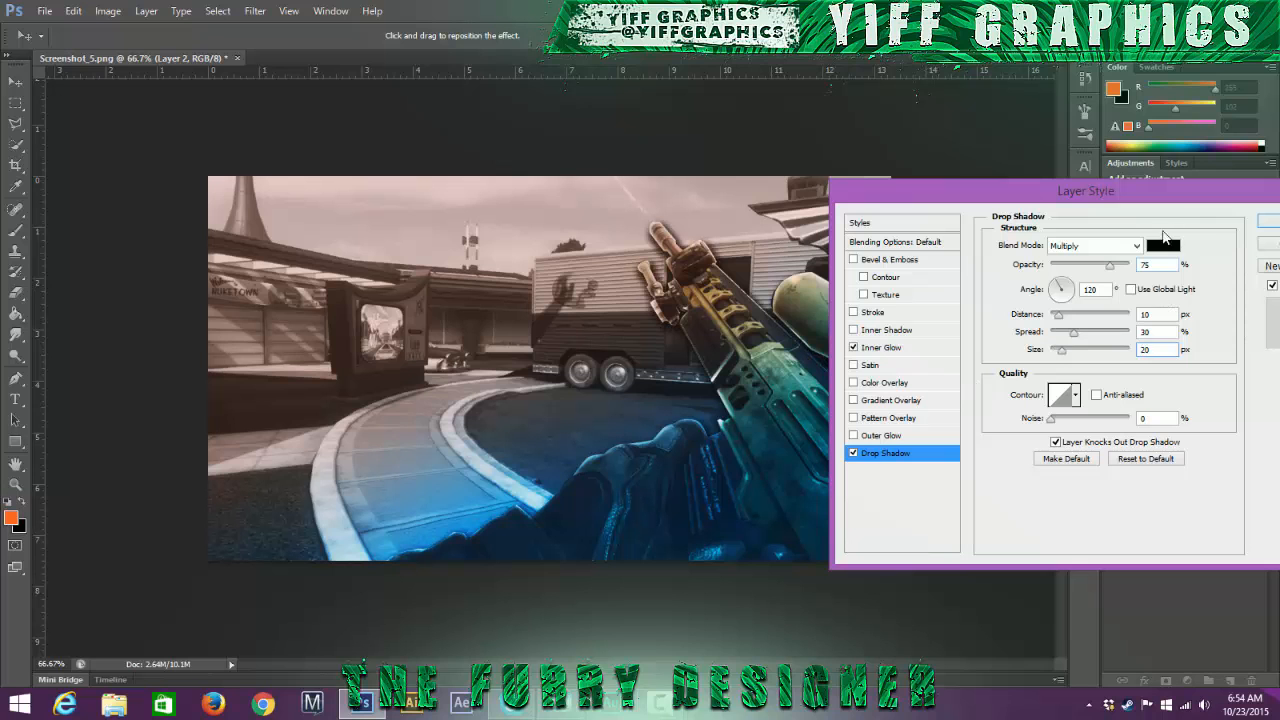
drag(1163, 207, 899, 190)
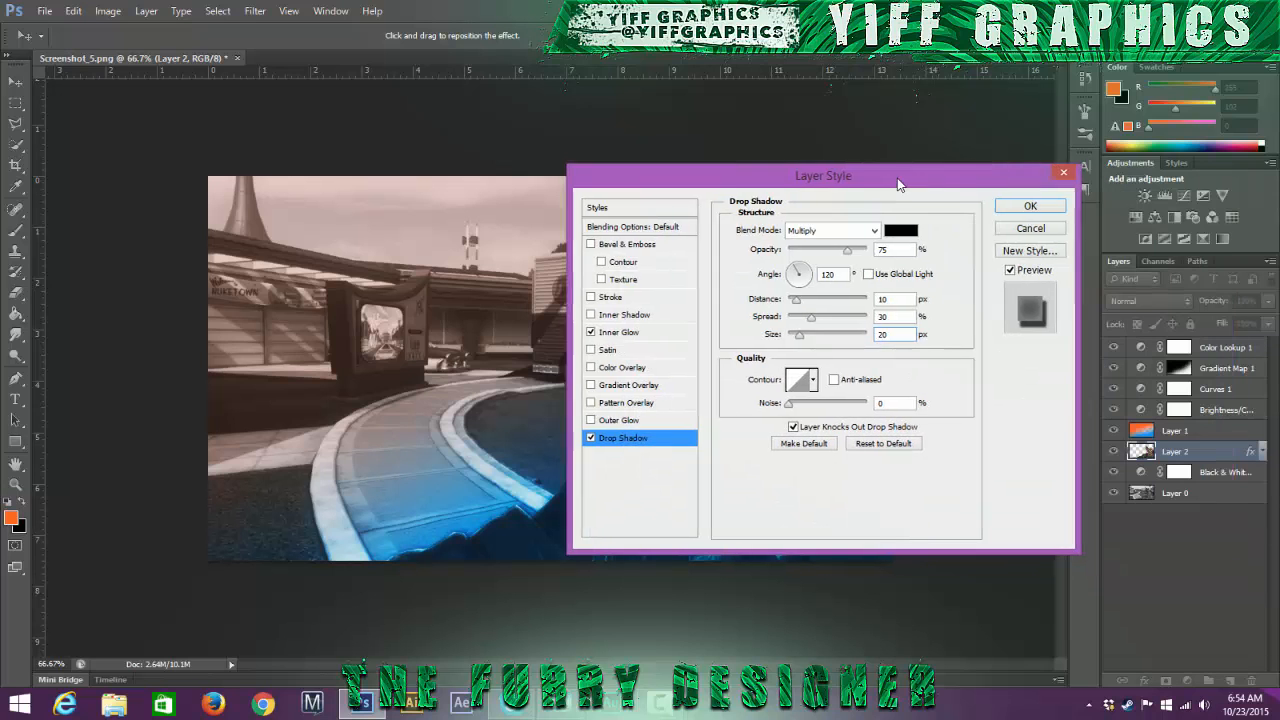
click(1019, 209)
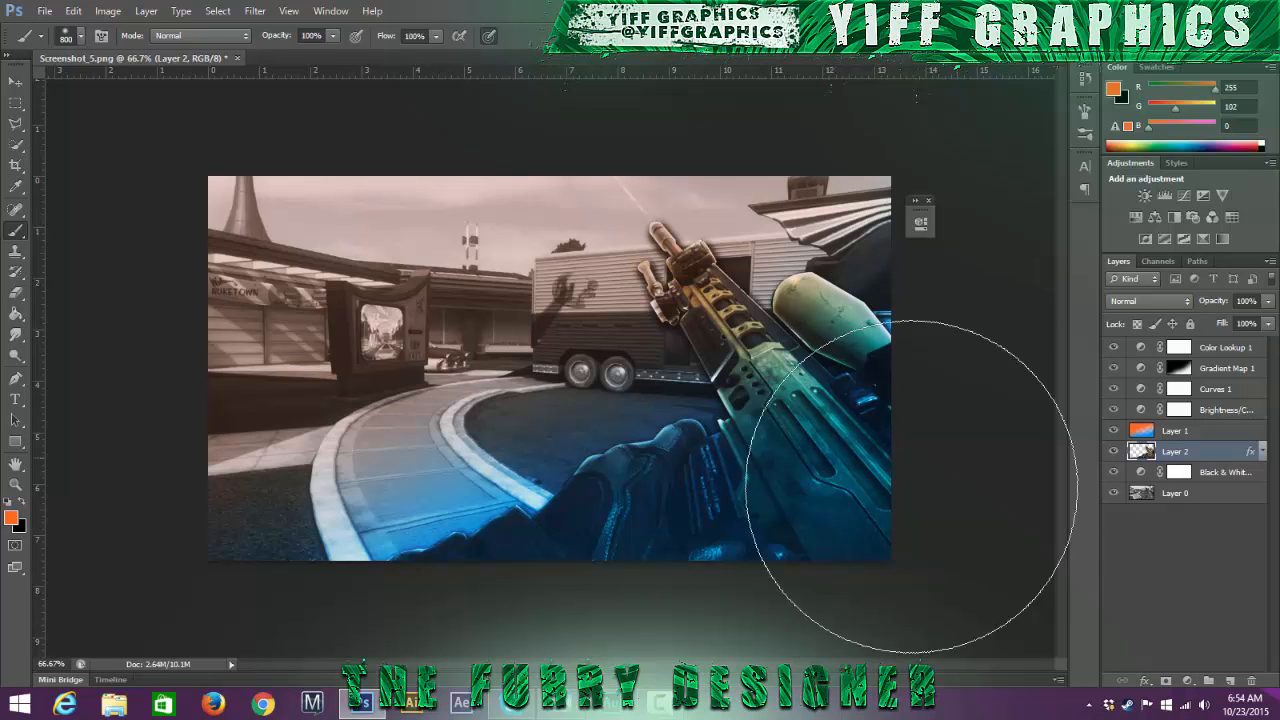
mouse_move(660, 703)
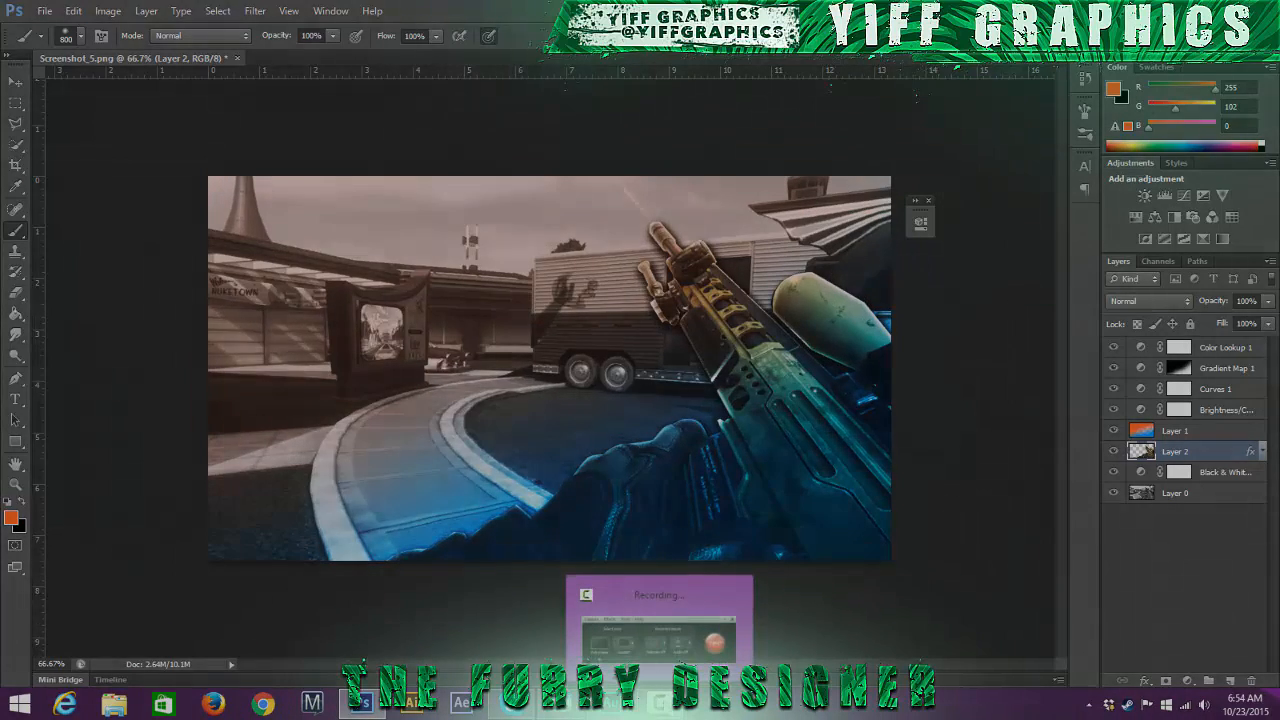
click(659, 630)
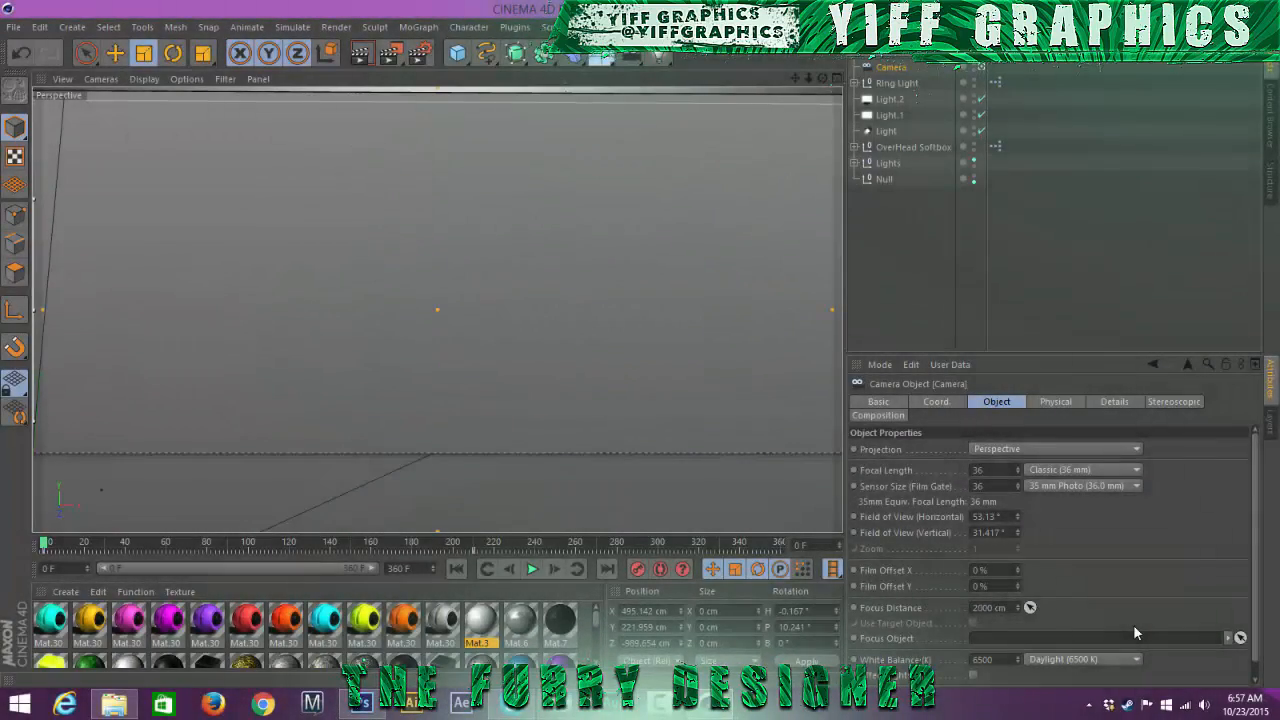
Step: In Cinema 4D, add a MoText object and move it above the floor into the middle of the camera view
click(418, 27)
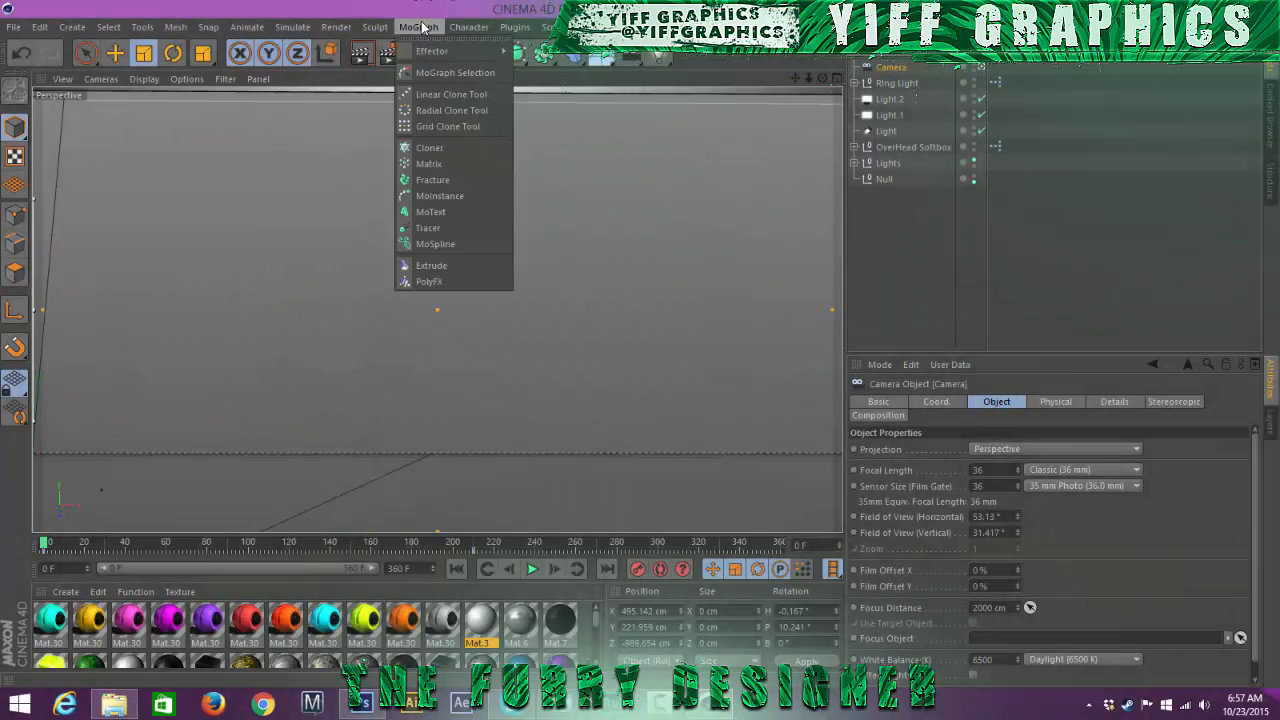
click(459, 212)
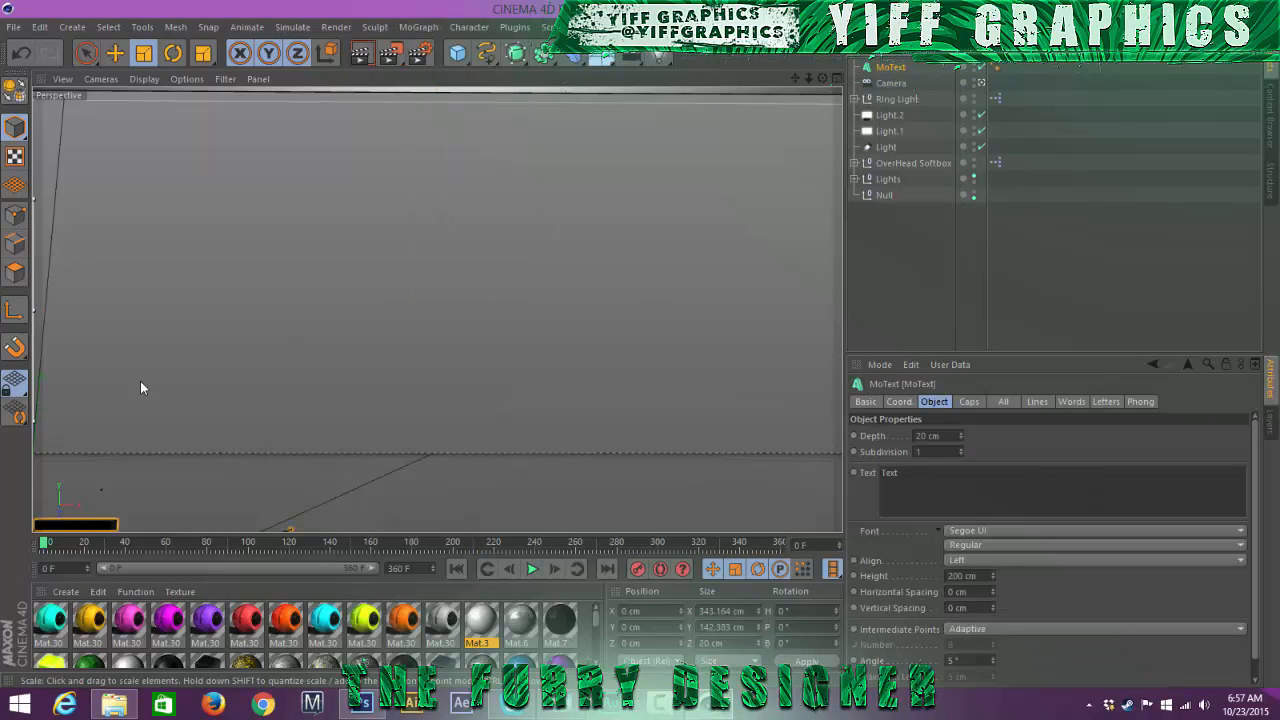
click(115, 53)
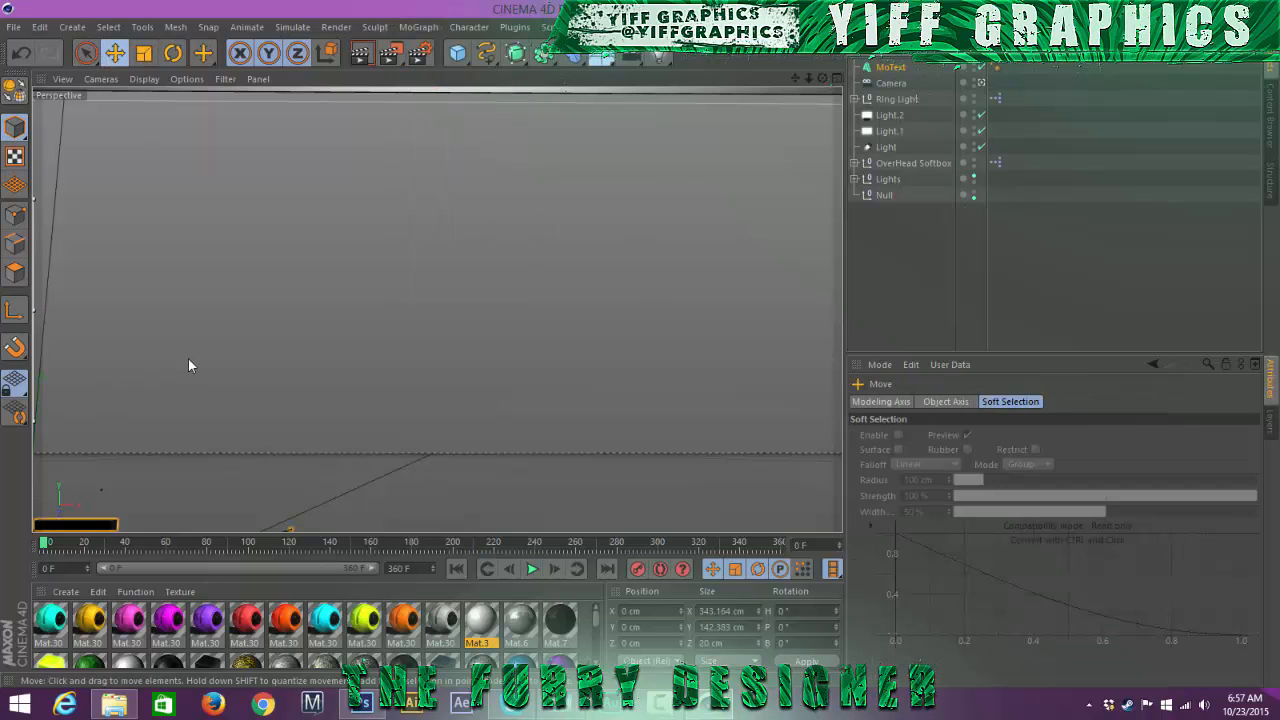
drag(338, 228, 372, 194)
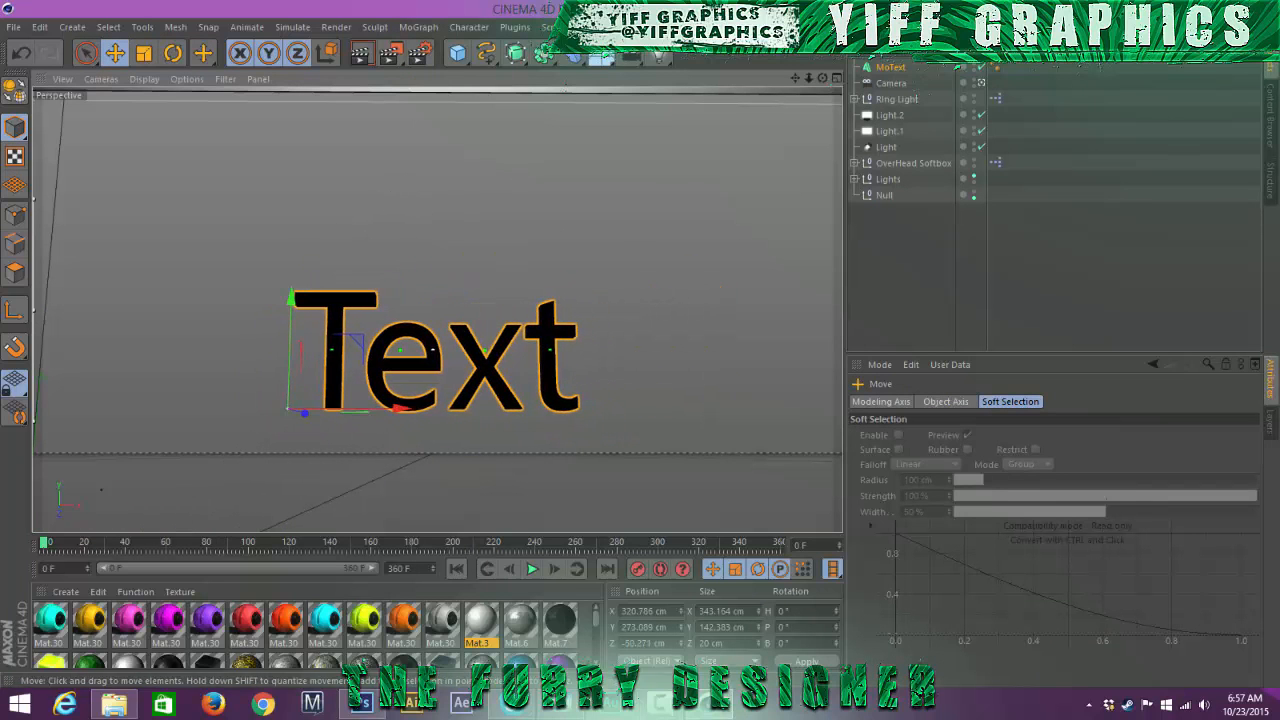
Step: Change the MoText's text to HELLO and move it along the X axis to about 231 cm
click(890, 67)
double_click(938, 475)
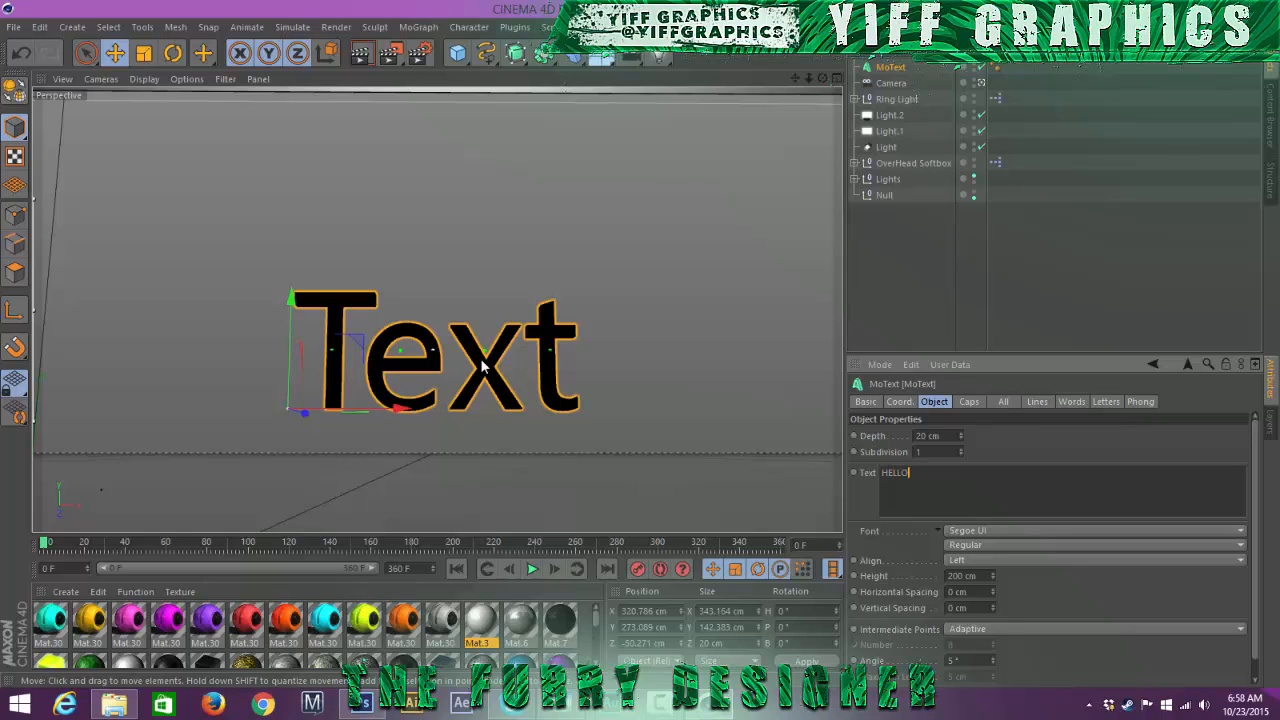
click(1023, 460)
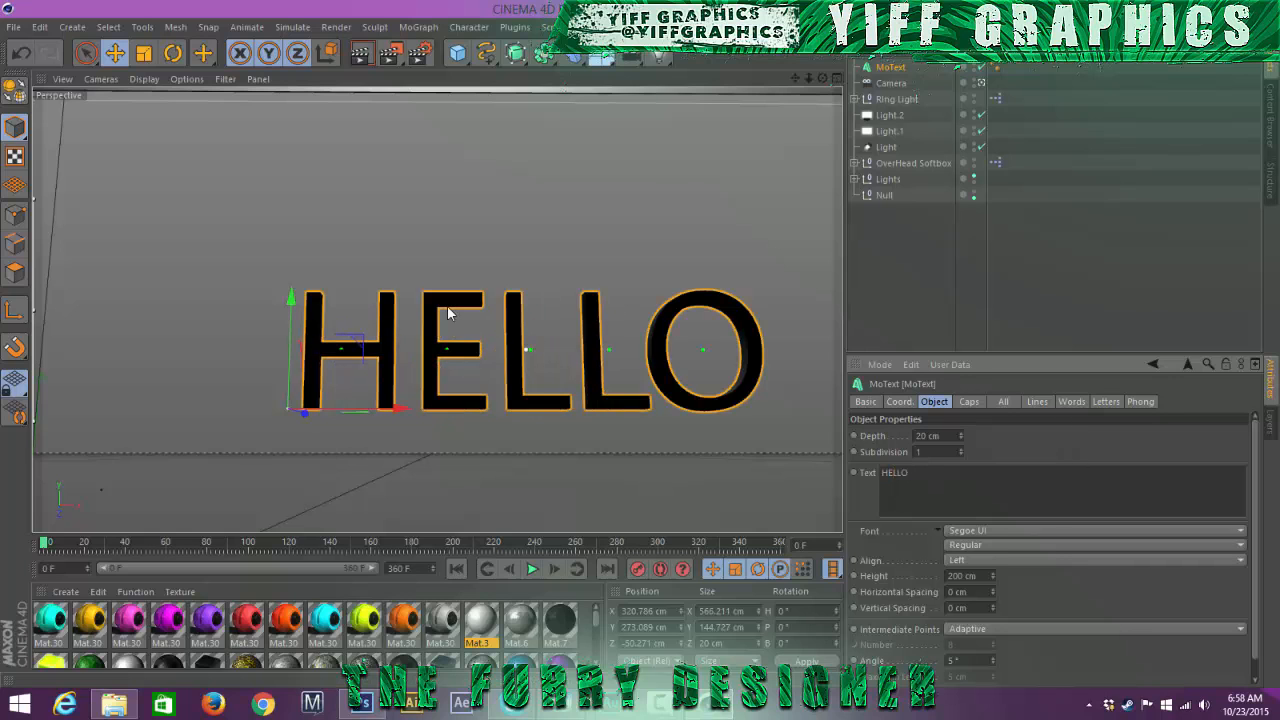
key(e)
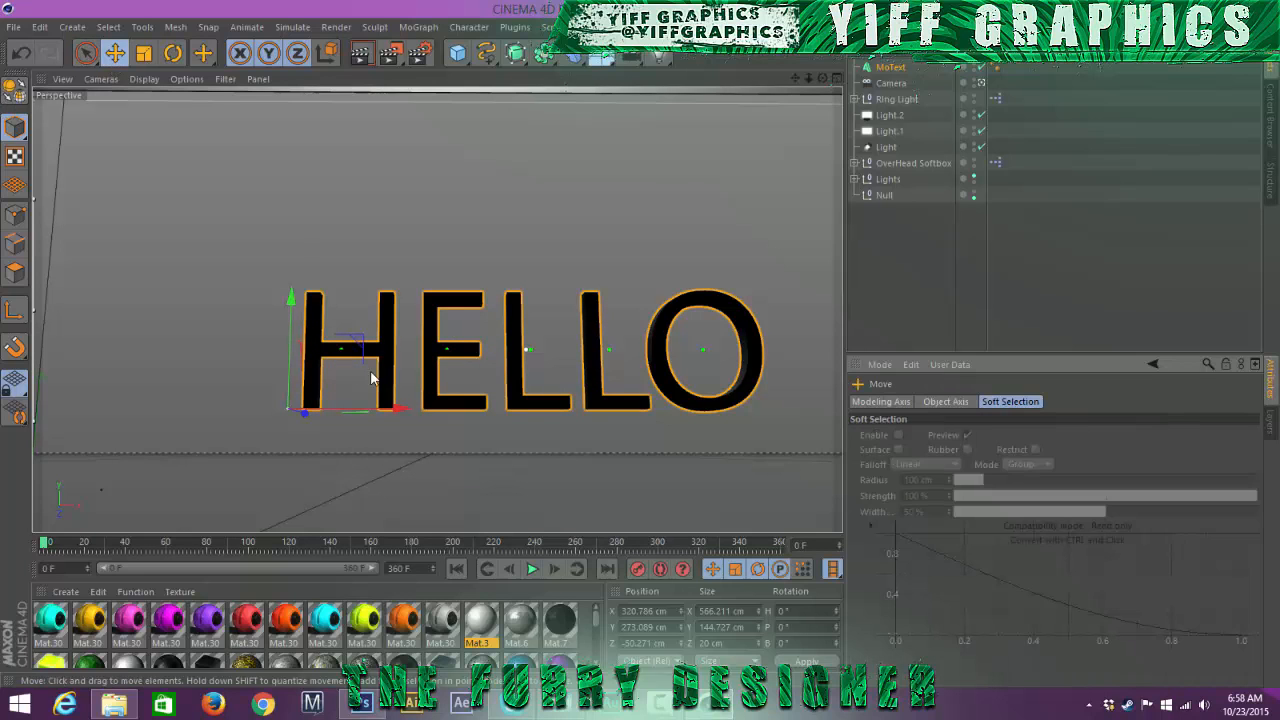
drag(398, 408, 328, 407)
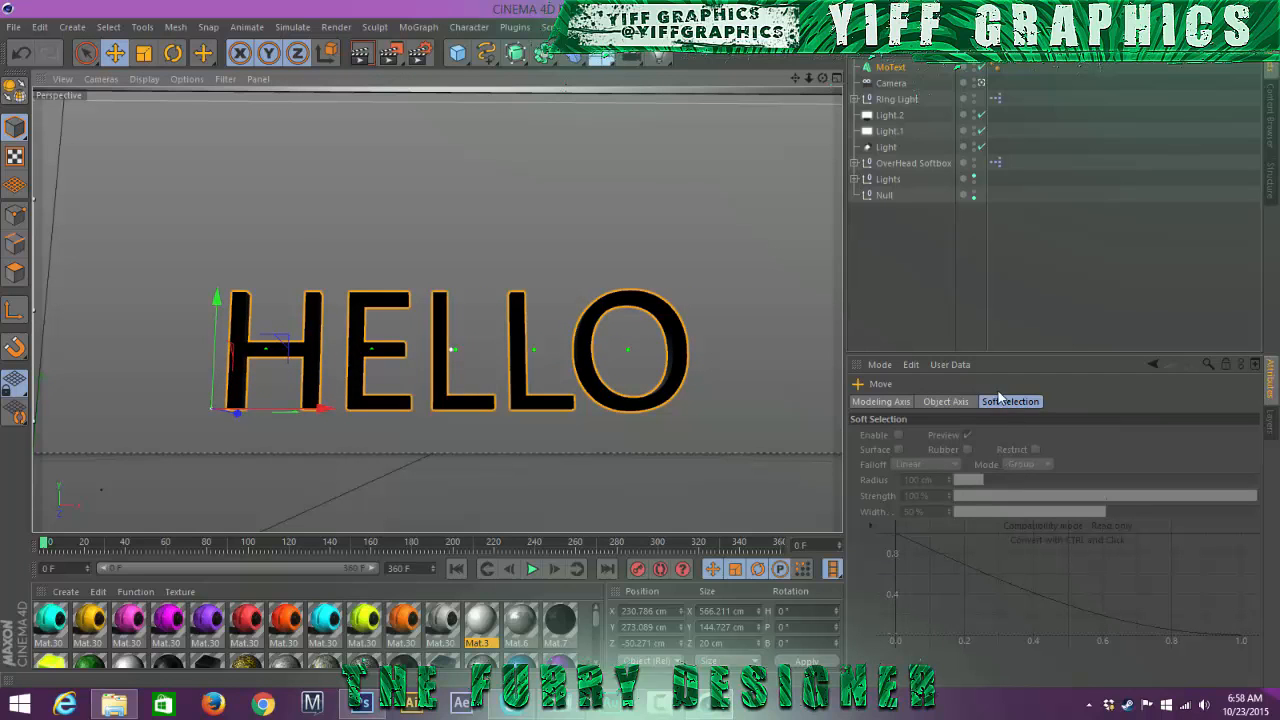
Step: Set the HELLO text's font to Athletic
click(893, 68)
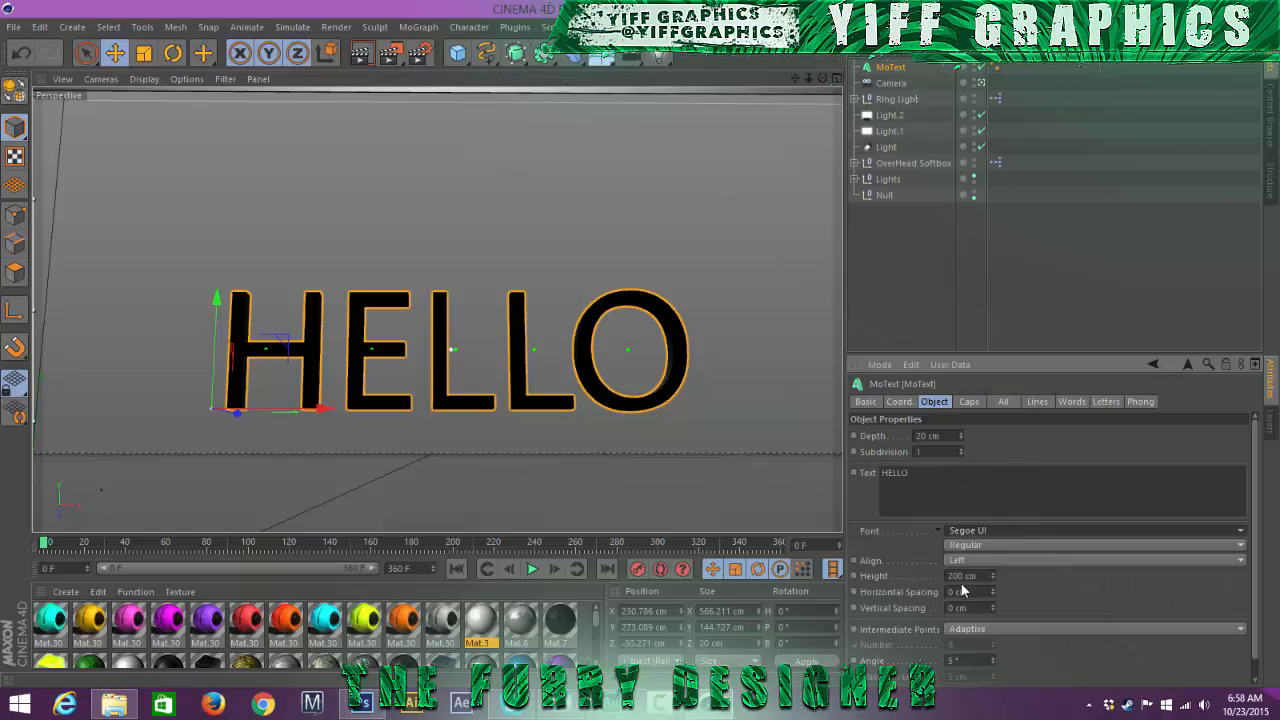
click(1030, 530)
scroll(1060, 372, up, 10)
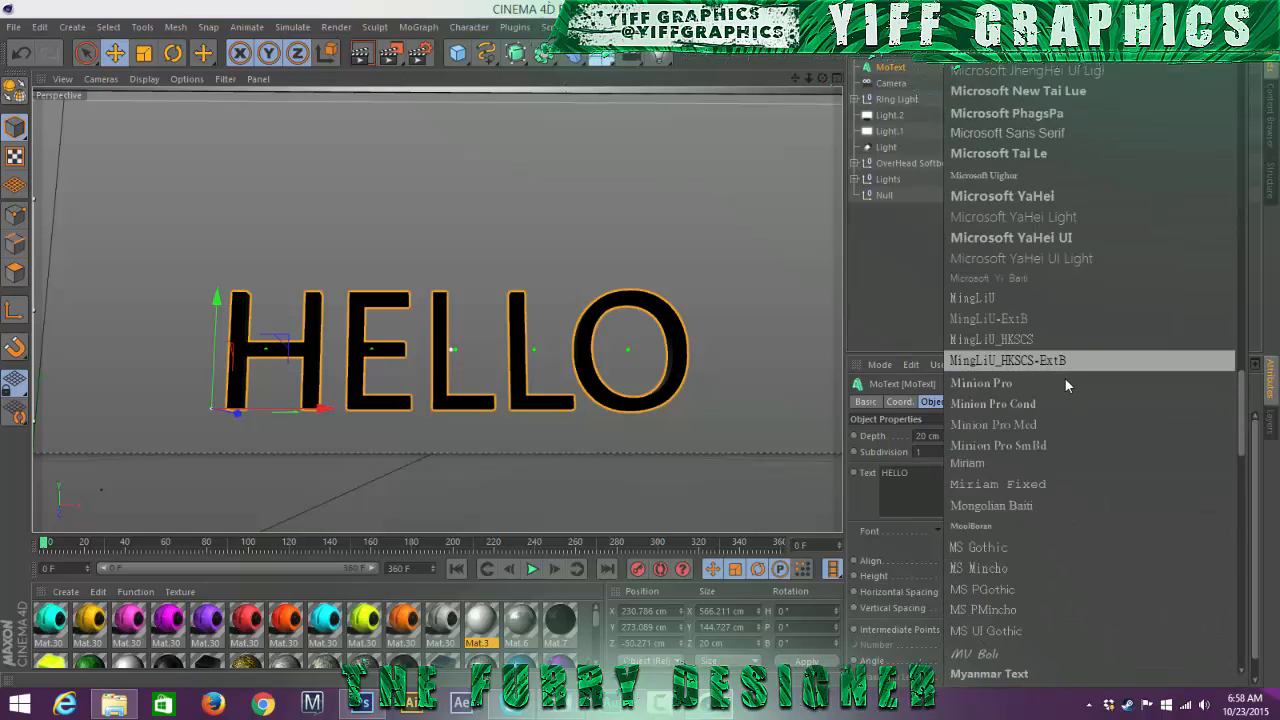
scroll(1070, 372, up, 10)
scroll(985, 490, up, 2)
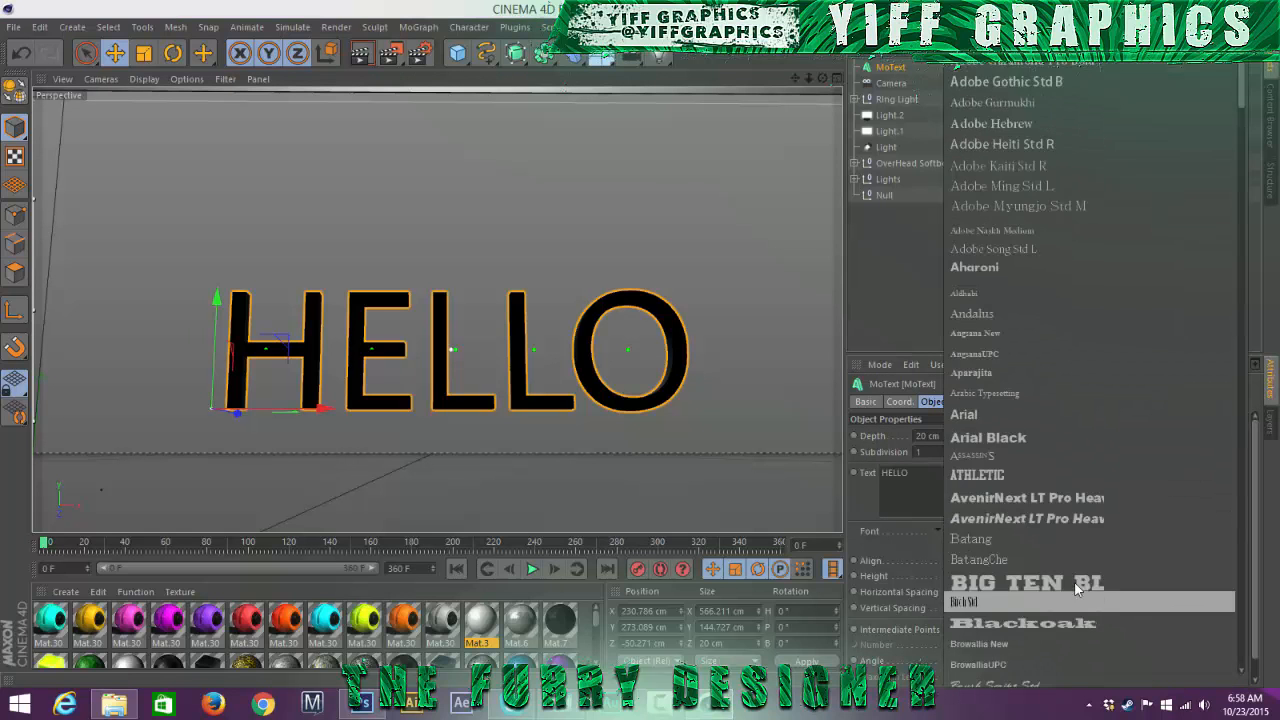
click(978, 475)
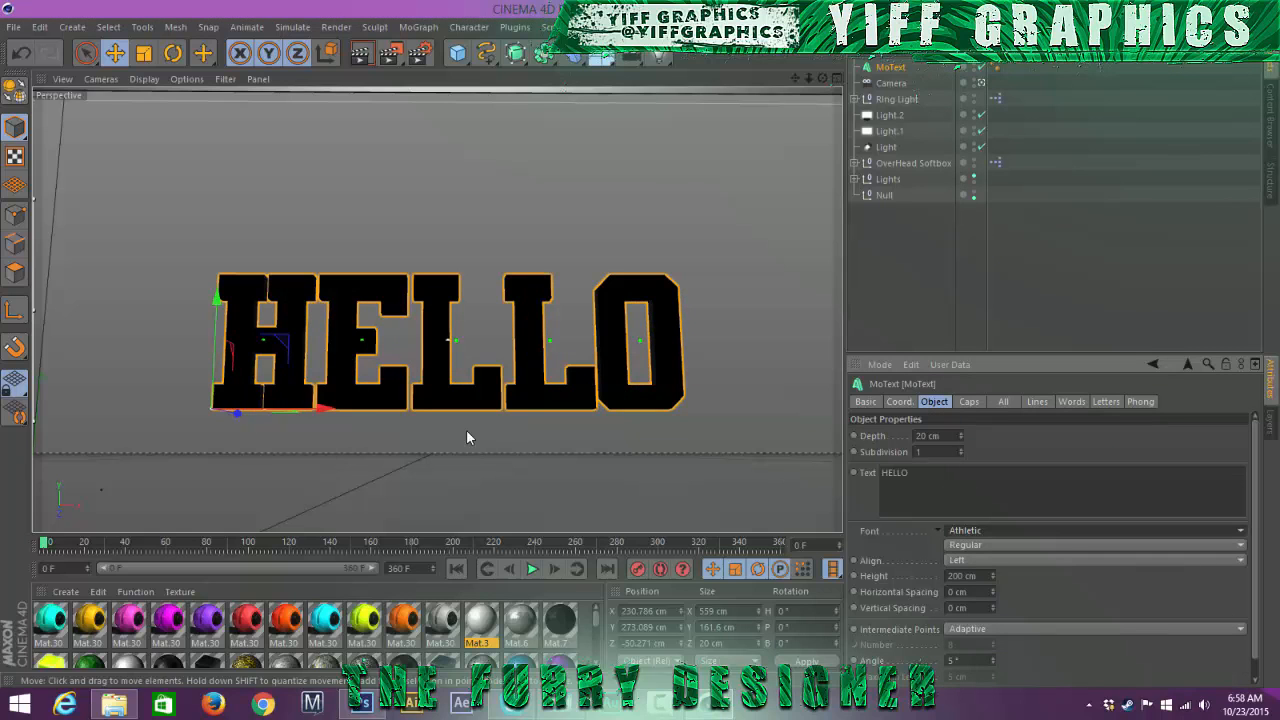
drag(323, 410, 326, 410)
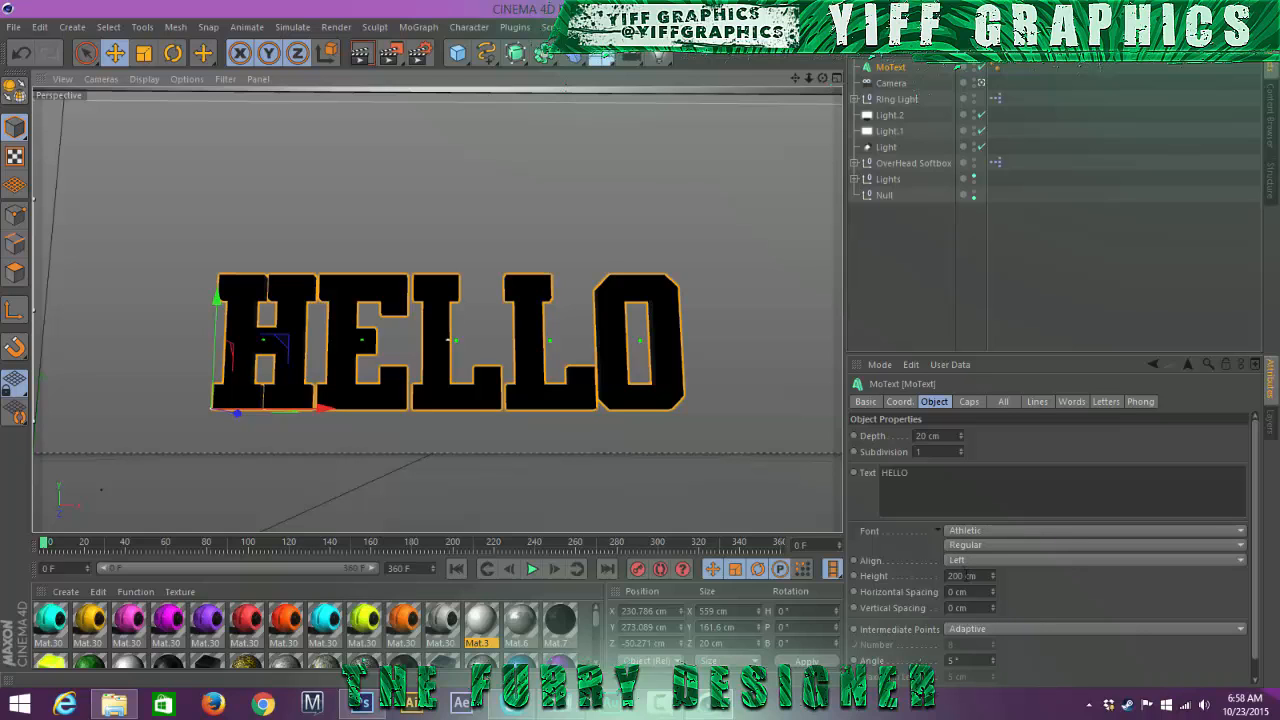
Step: Set the HELLO text's extrusion depth to 75 cm
double_click(955, 576)
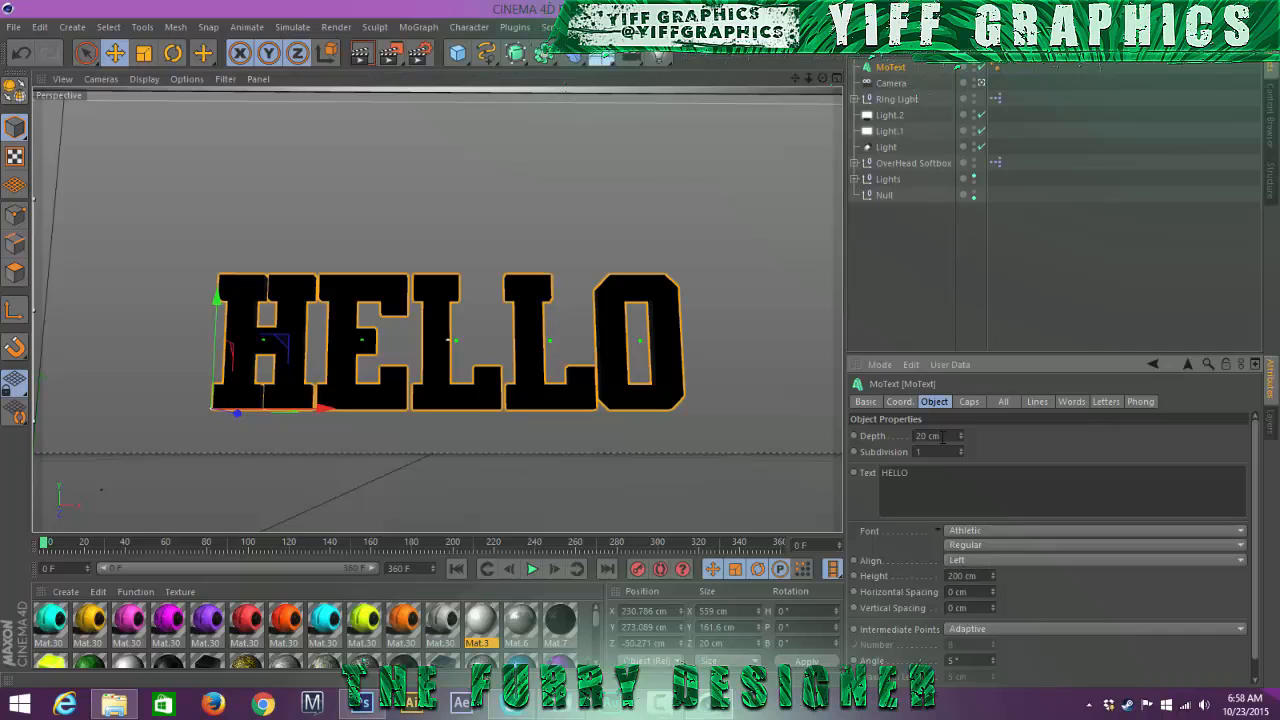
key(Return)
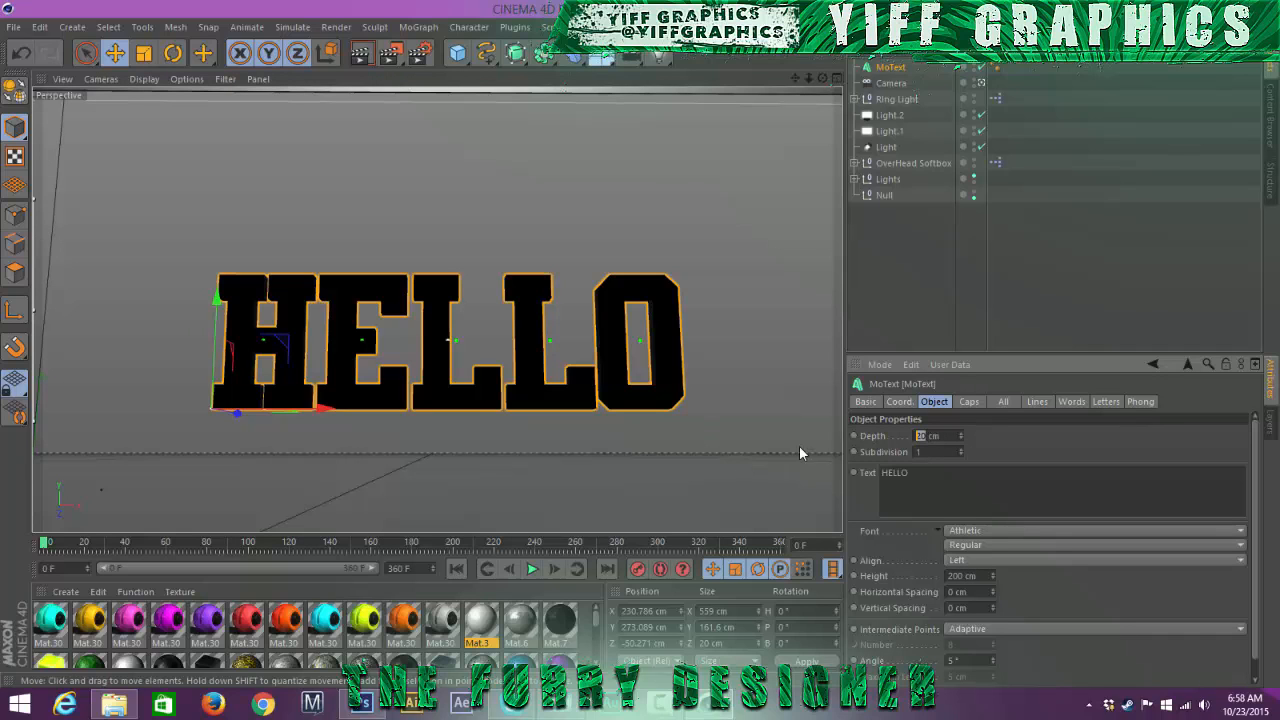
text(75)
key(Return)
Step: Set both the start and end caps of the HELLO text to Fillet Cap
click(975, 402)
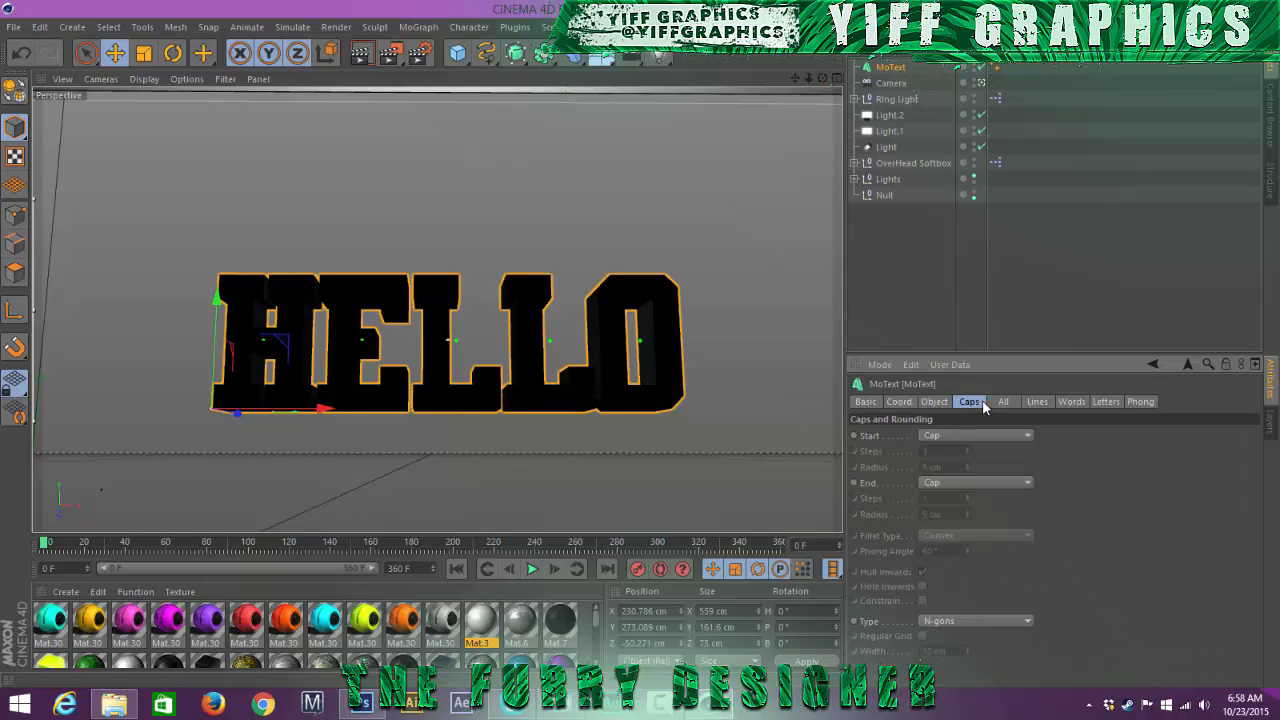
click(981, 437)
click(971, 501)
click(972, 482)
click(963, 530)
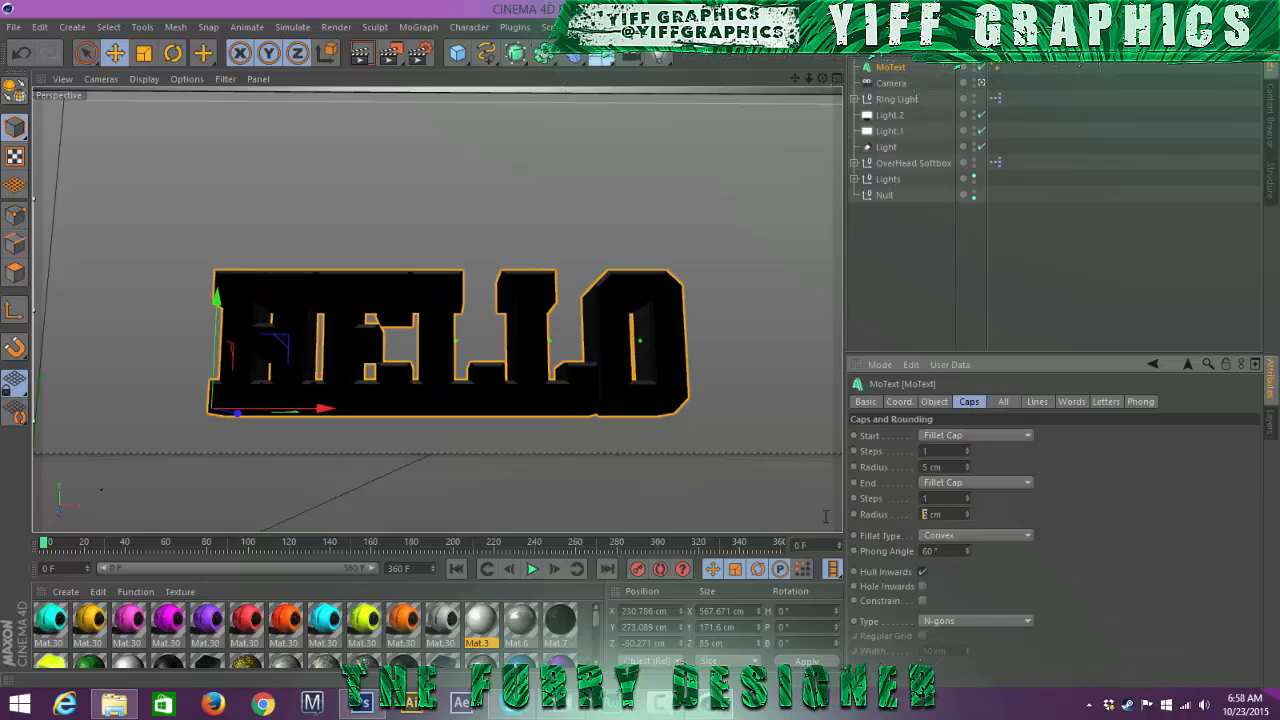
Step: Set the fillet radius of the HELLO text's end and start caps to 1 cm each
double_click(925, 514)
text(1)
key(Return)
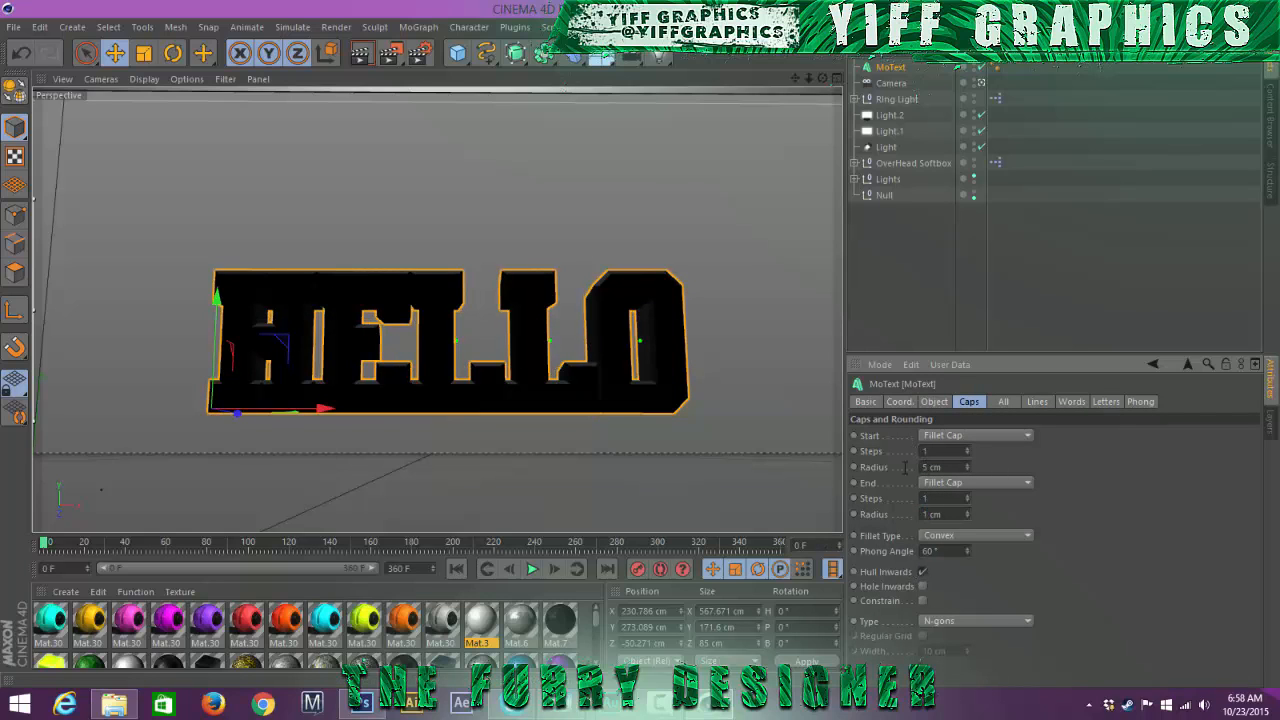
text(1)
key(Return)
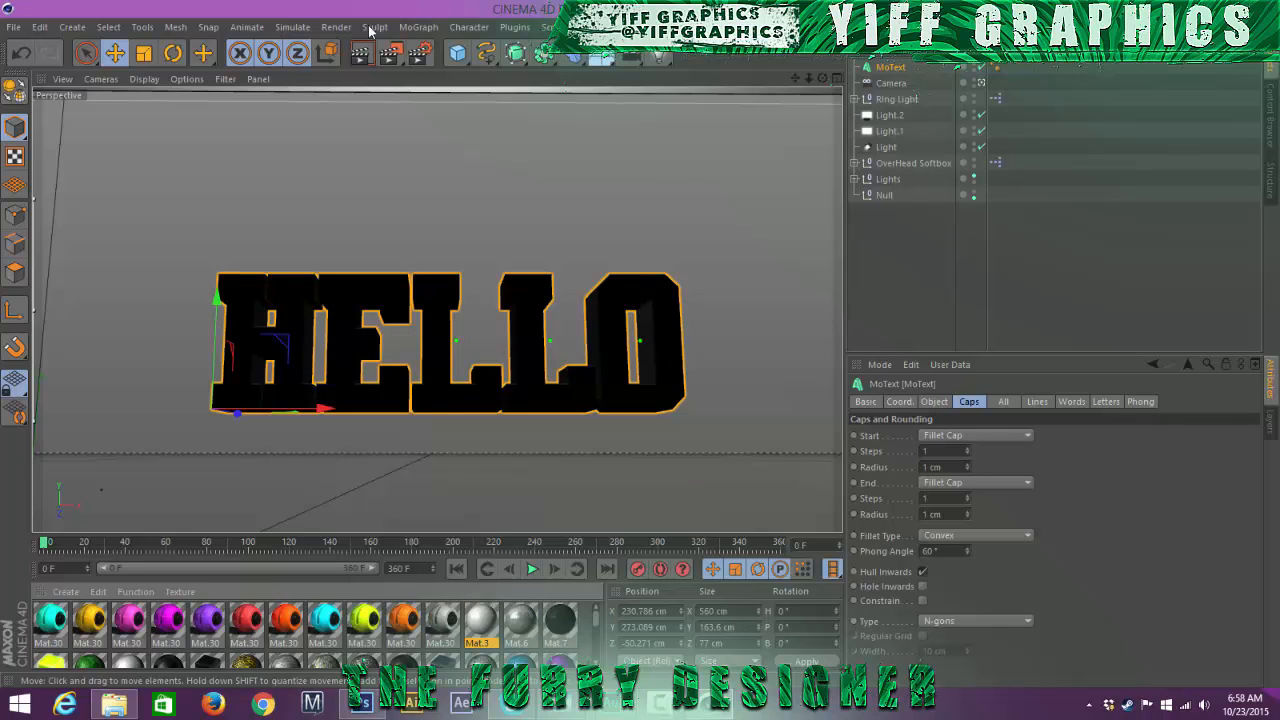
Step: Turn off Glow in the orange gradient material Mat.30 and apply the material to the MoText object
double_click(404, 620)
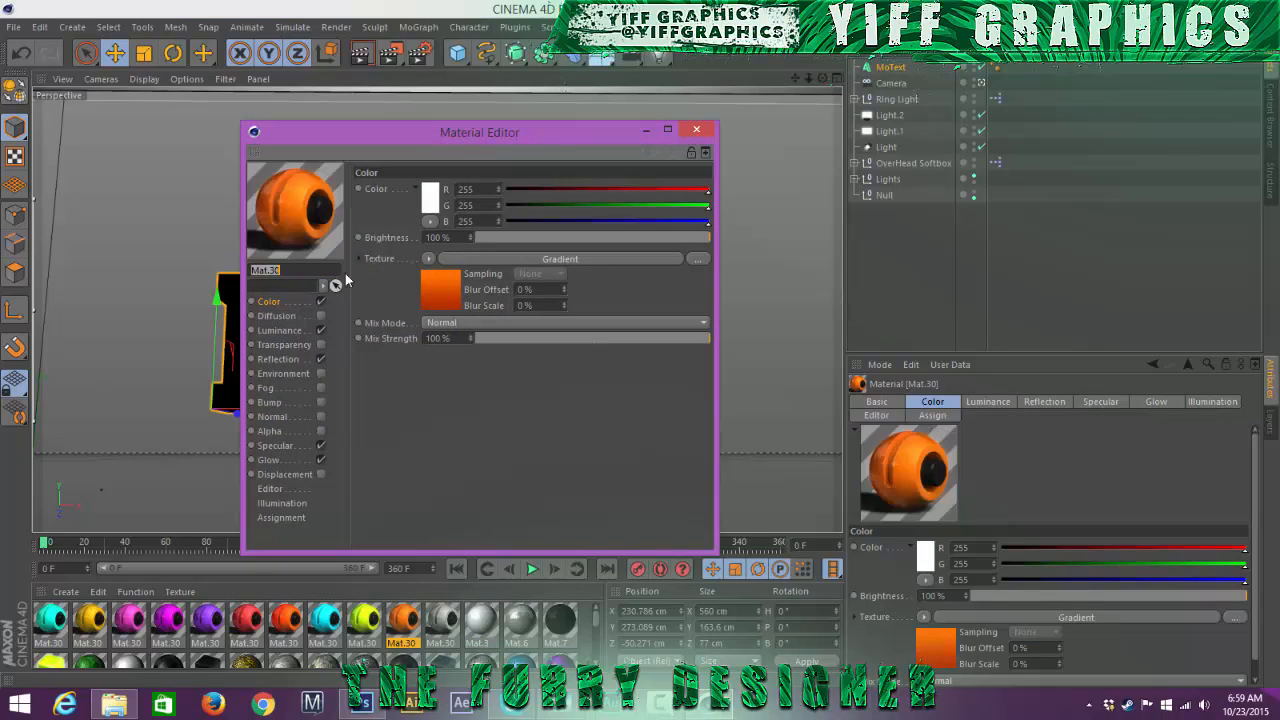
click(321, 459)
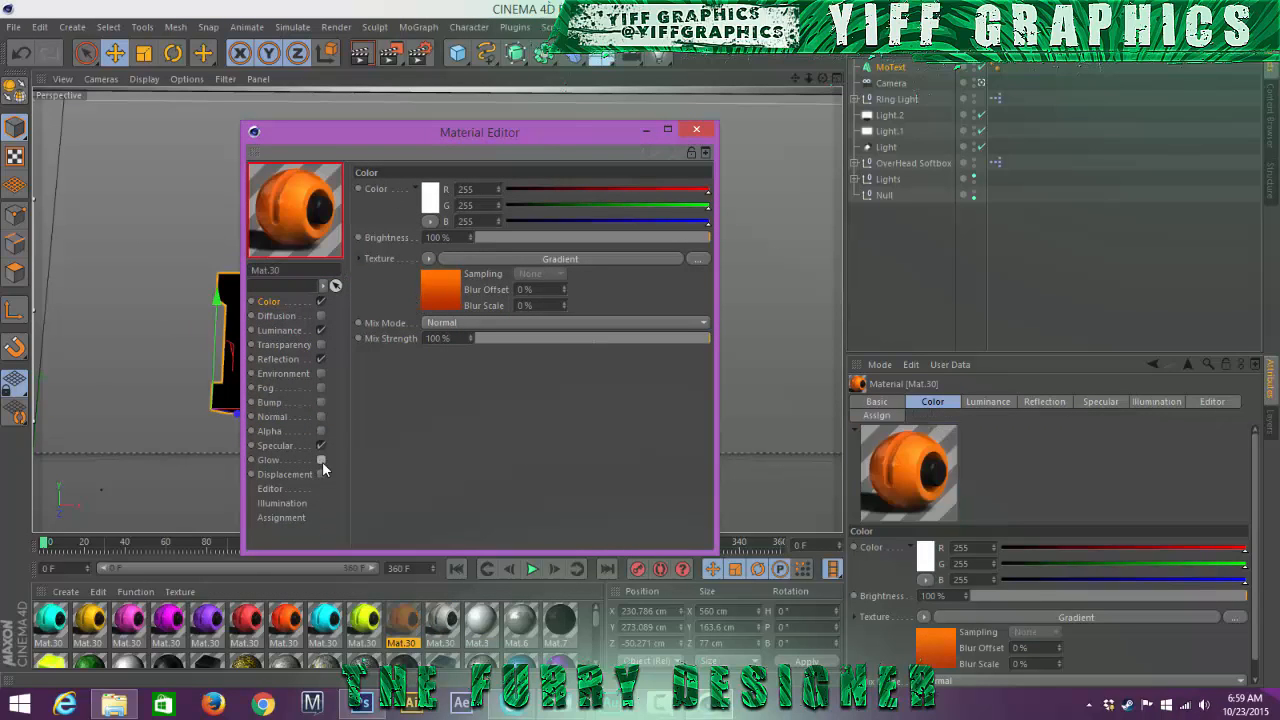
click(696, 129)
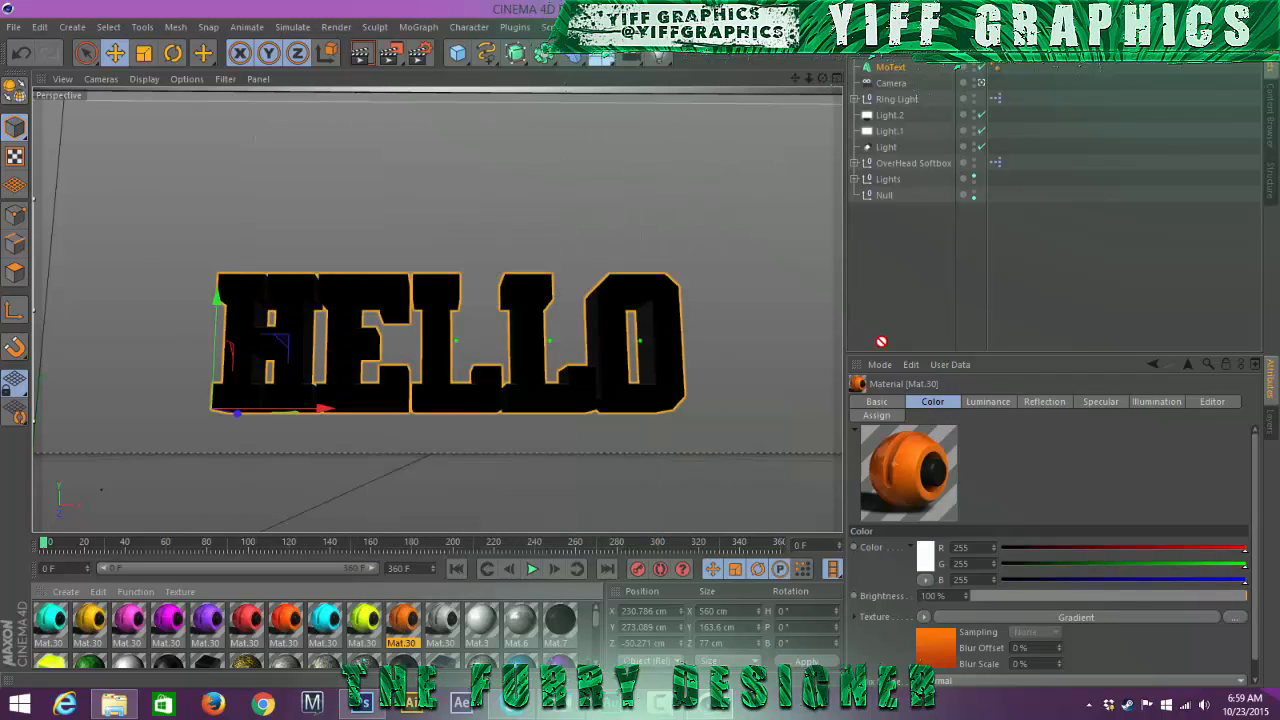
drag(930, 75, 902, 68)
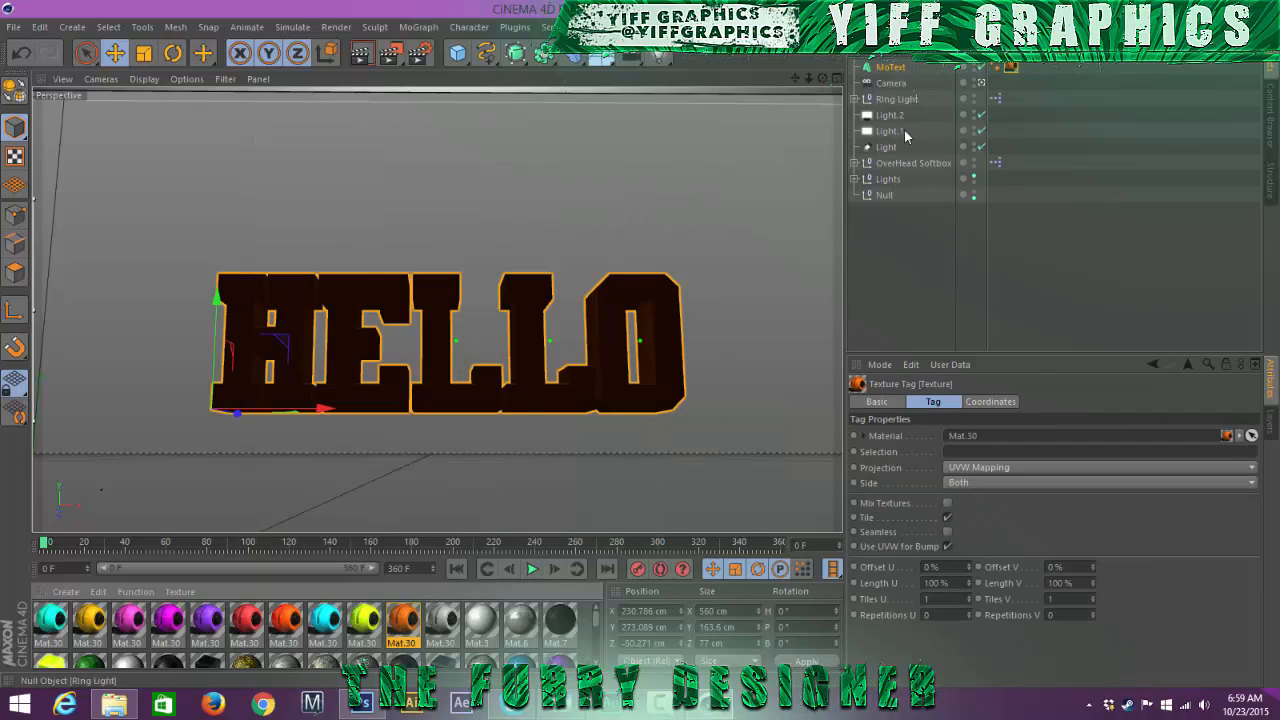
click(904, 254)
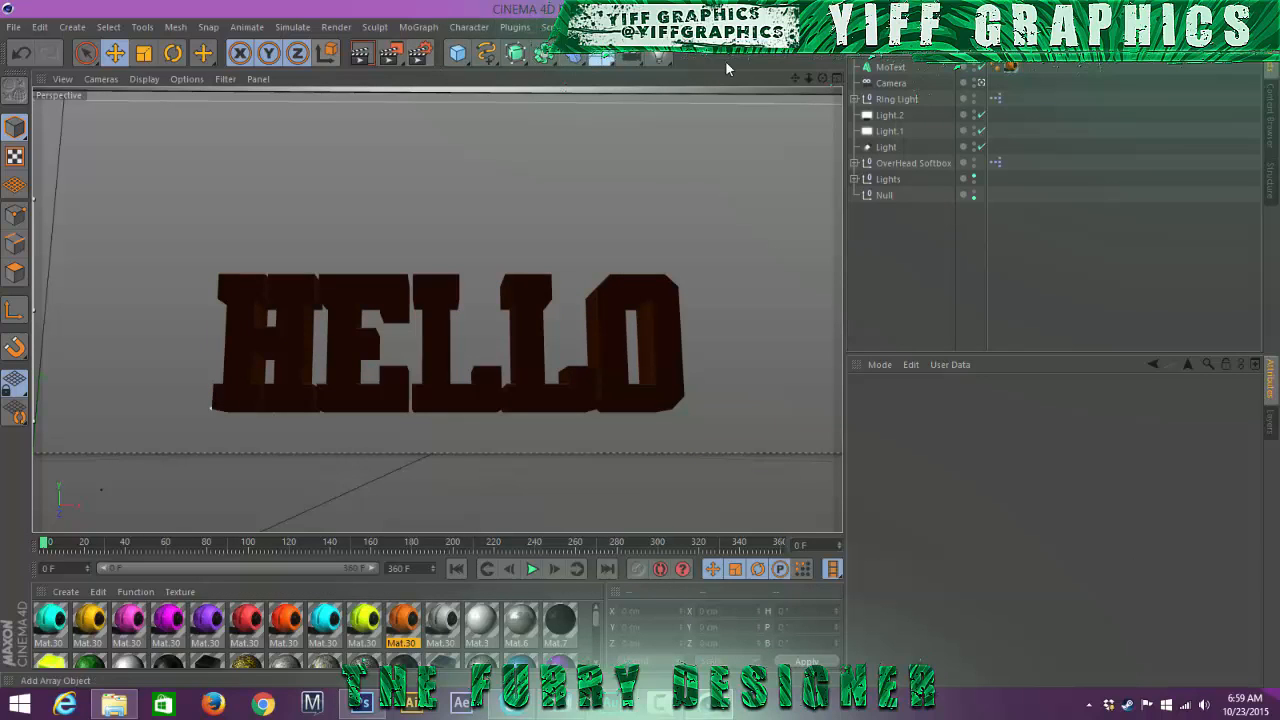
Step: Add a Wrap deformer, position it around the HELLO text and make it a child of the MoText object
click(573, 53)
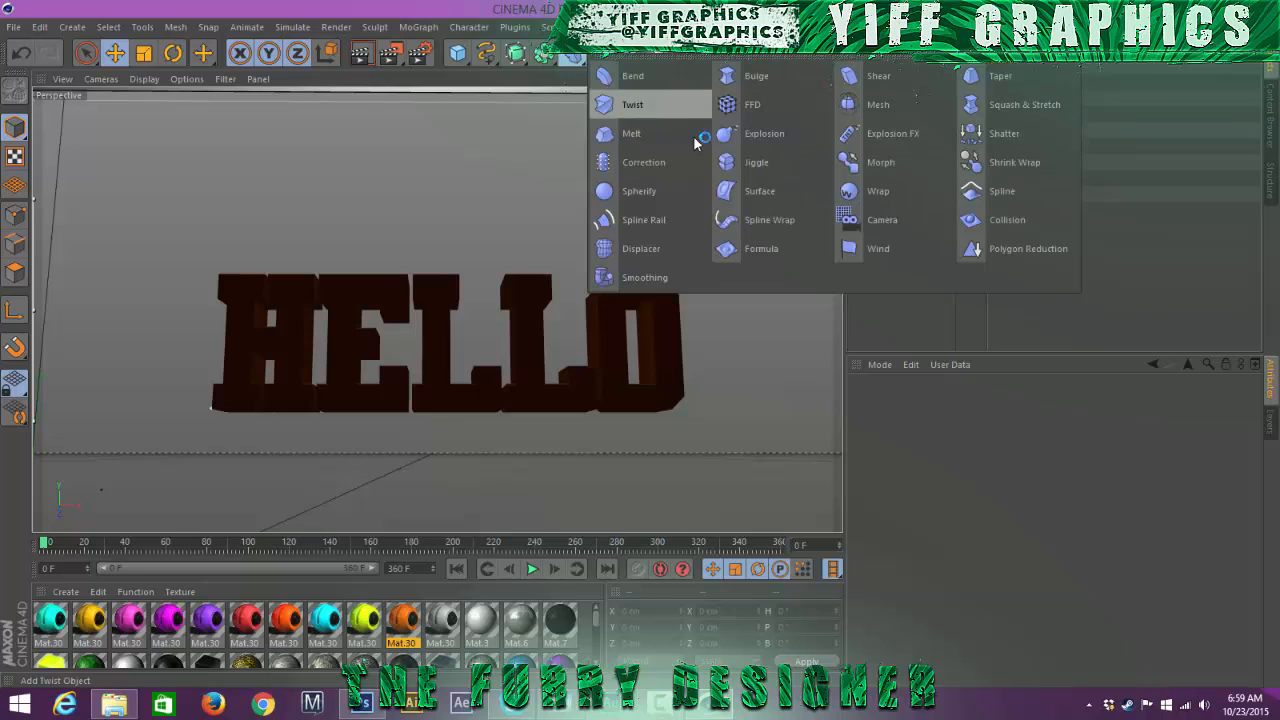
click(805, 163)
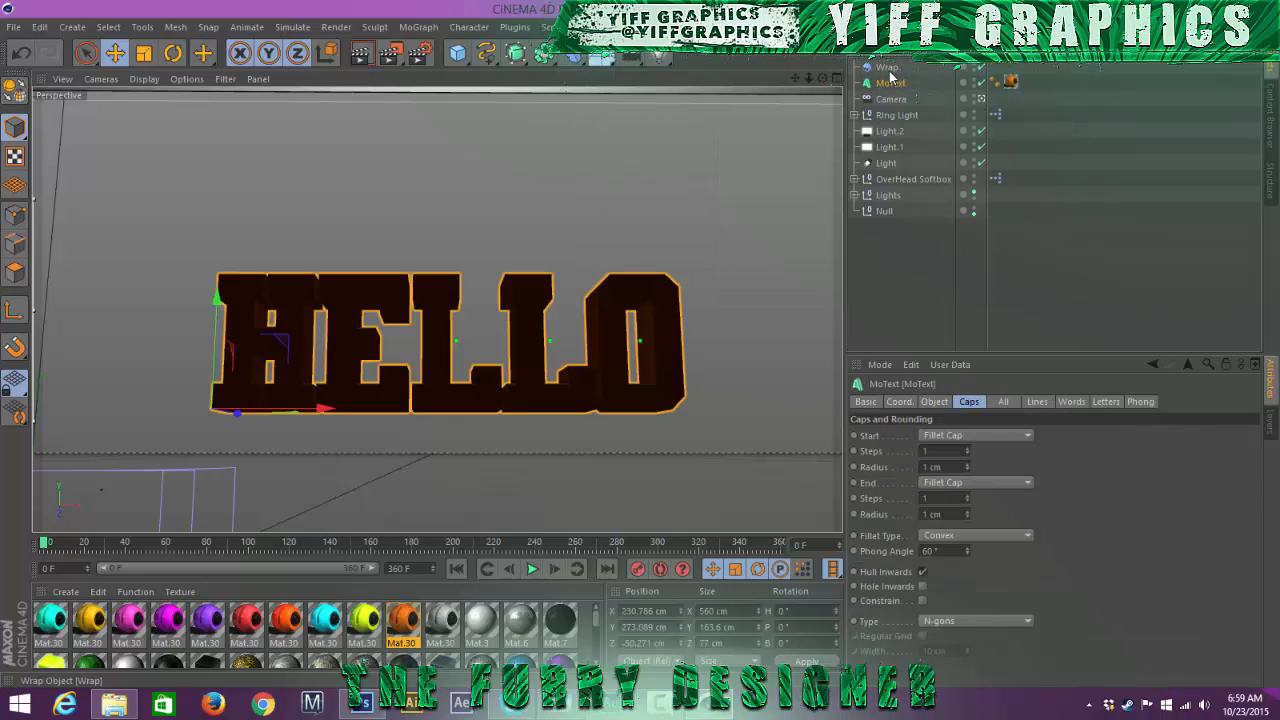
mouse_move(888, 70)
mouse_down()
mouse_move(894, 90)
mouse_move(888, 70)
mouse_up()
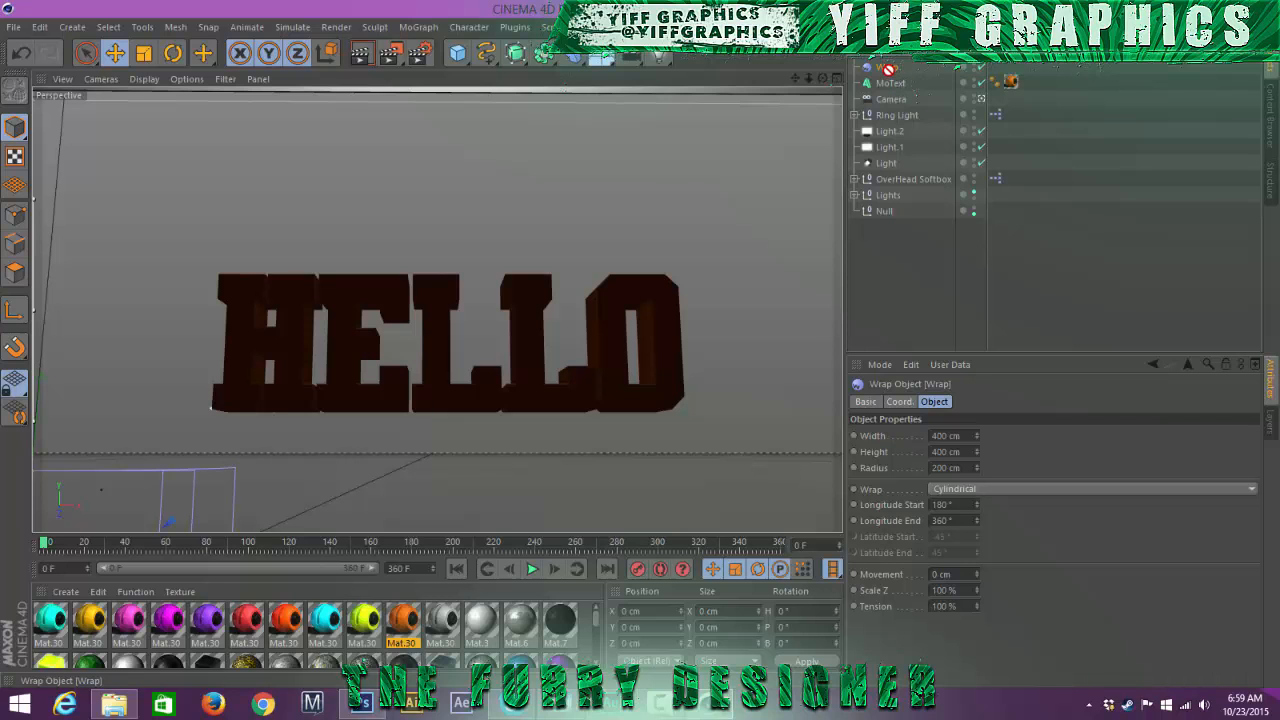
click(116, 60)
drag(110, 495, 540, 185)
drag(889, 68, 895, 86)
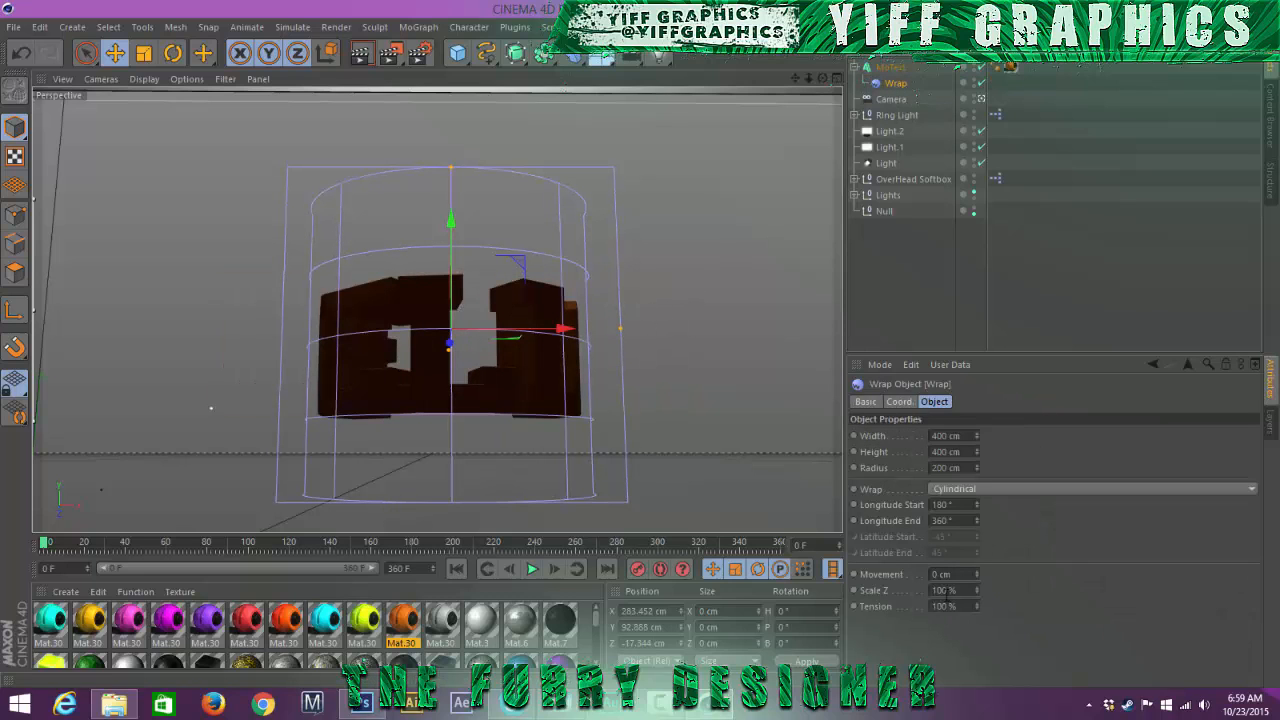
Step: Set the Wrap deformer's tension to 35%
double_click(945, 605)
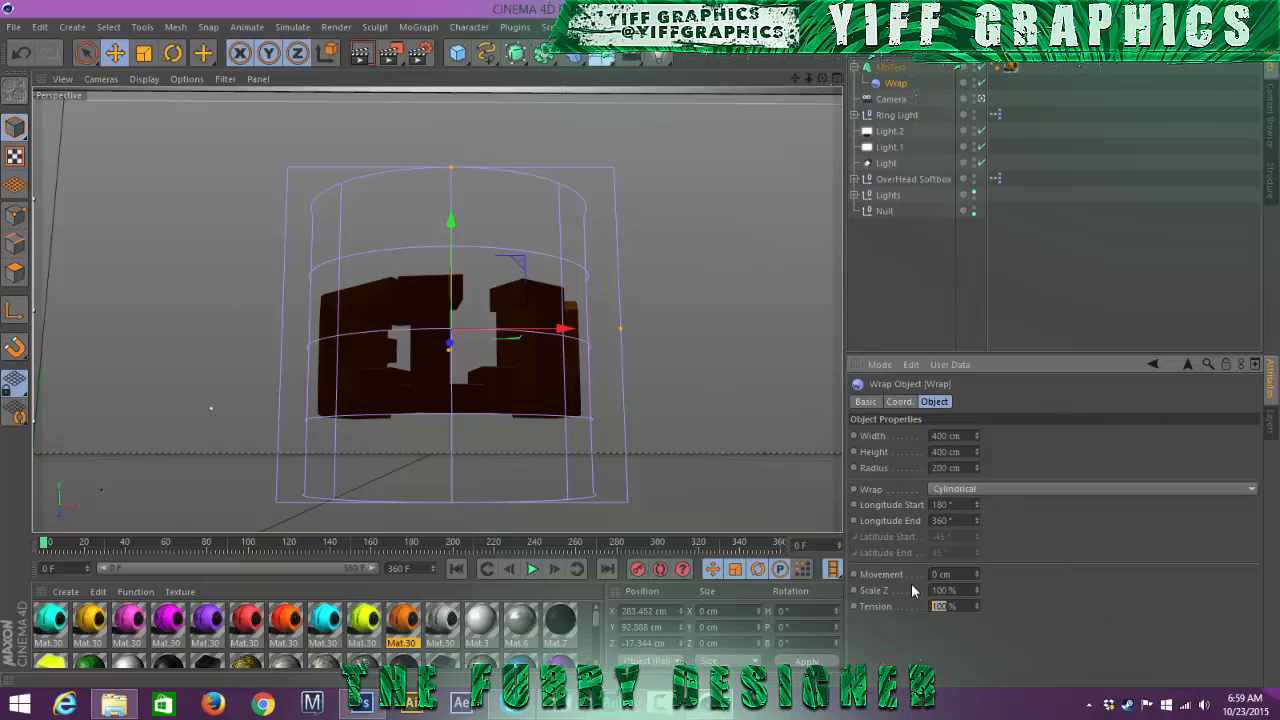
text(35)
key(Return)
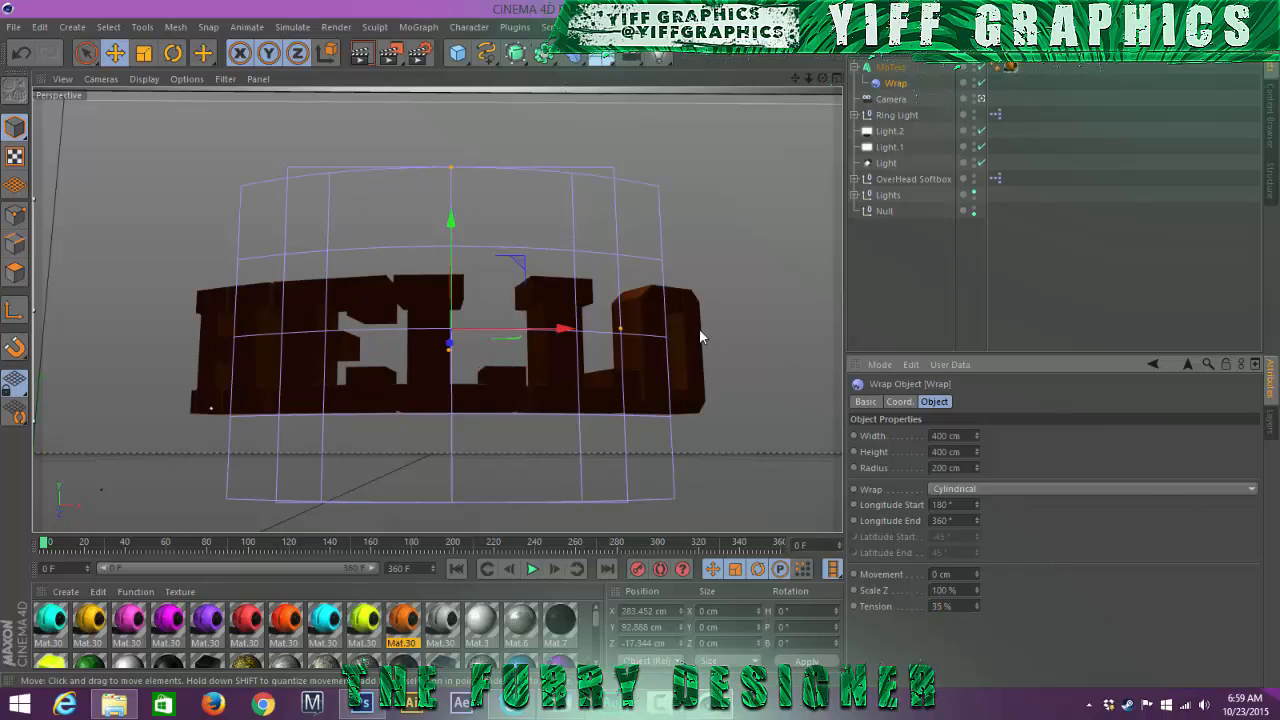
Step: Widen the Wrap deformer to about 540 cm and set its tension to 45%
drag(622, 328, 680, 337)
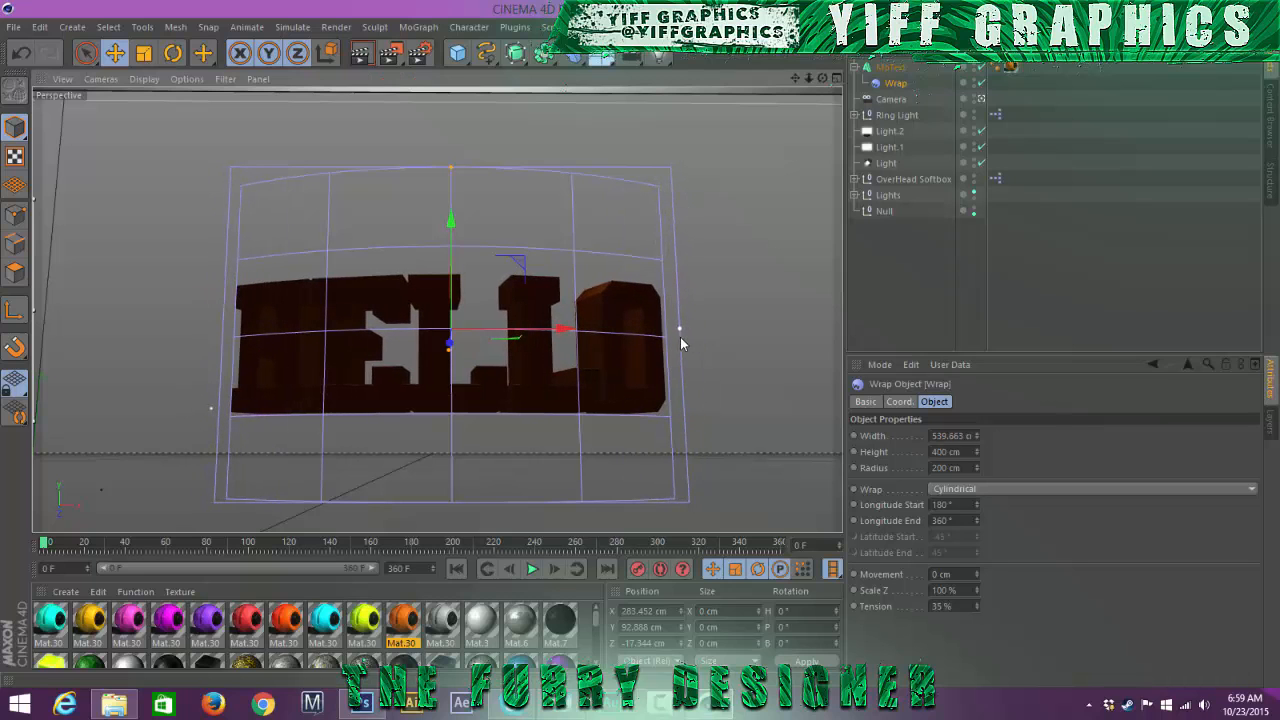
double_click(942, 607)
text(45)
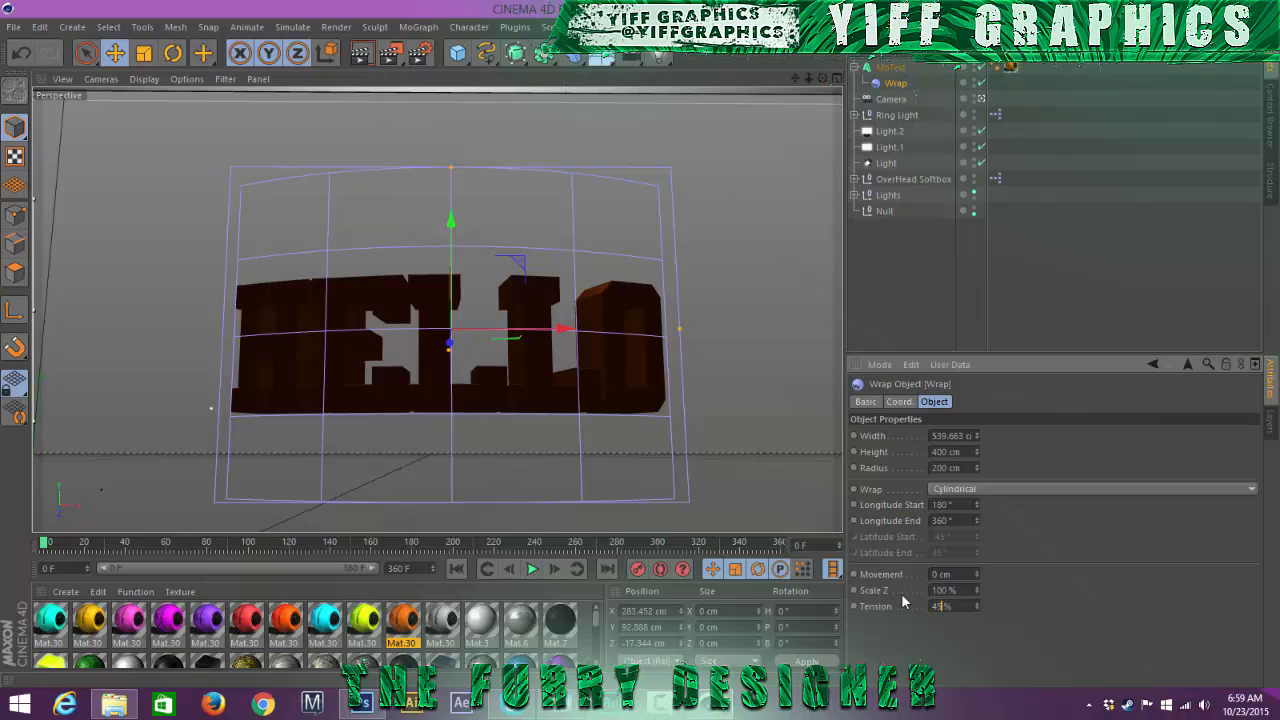
key(Return)
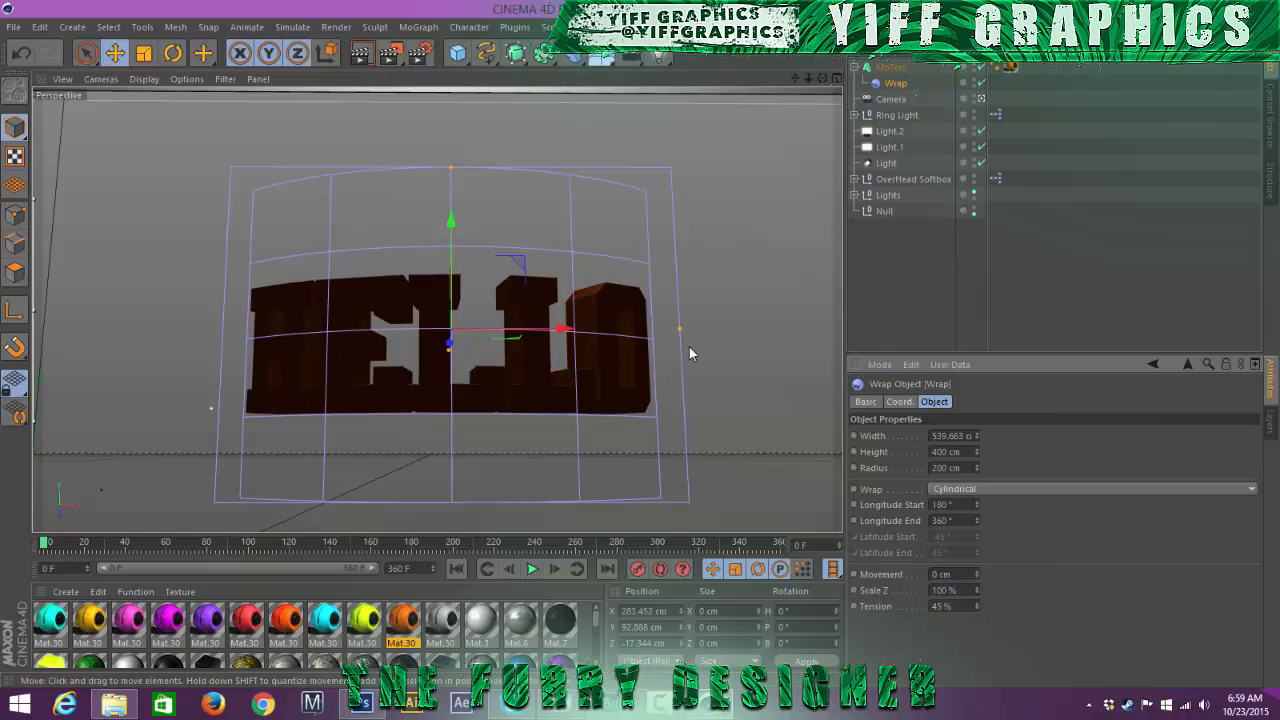
Step: Narrow the Wrap deformer around the HELLO text to about 490 cm and deselect it
drag(686, 343, 660, 334)
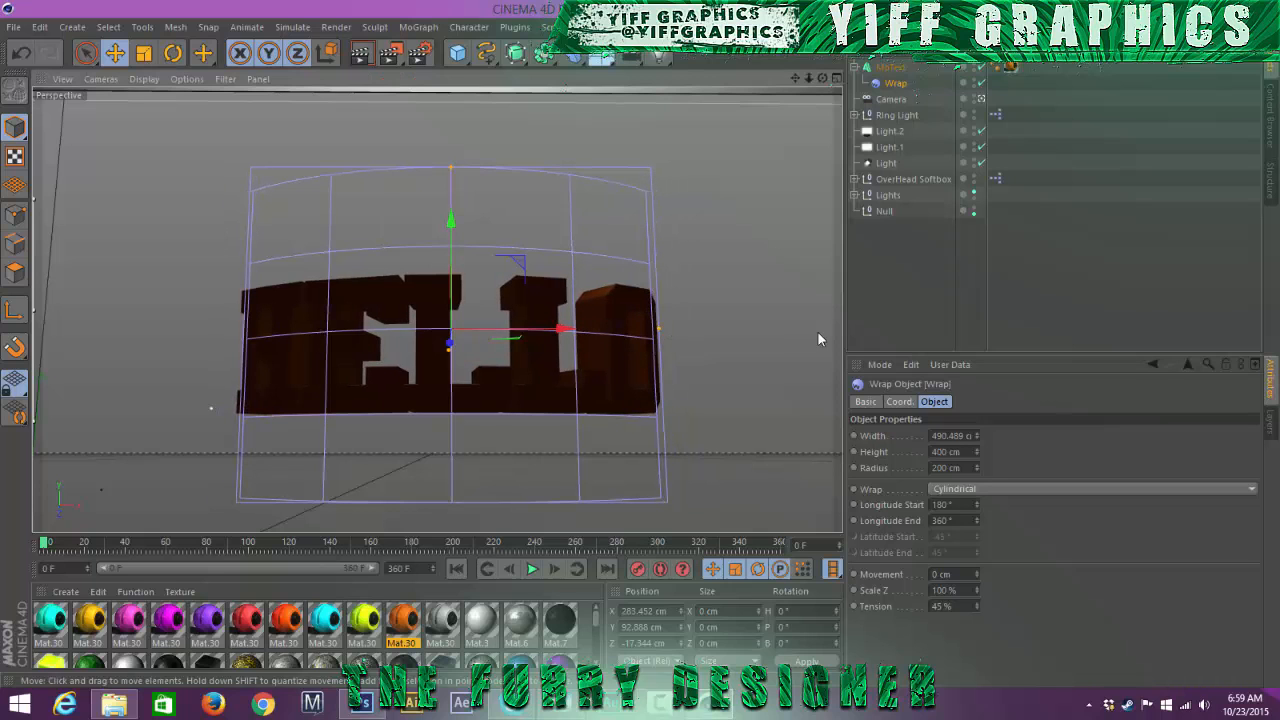
click(867, 305)
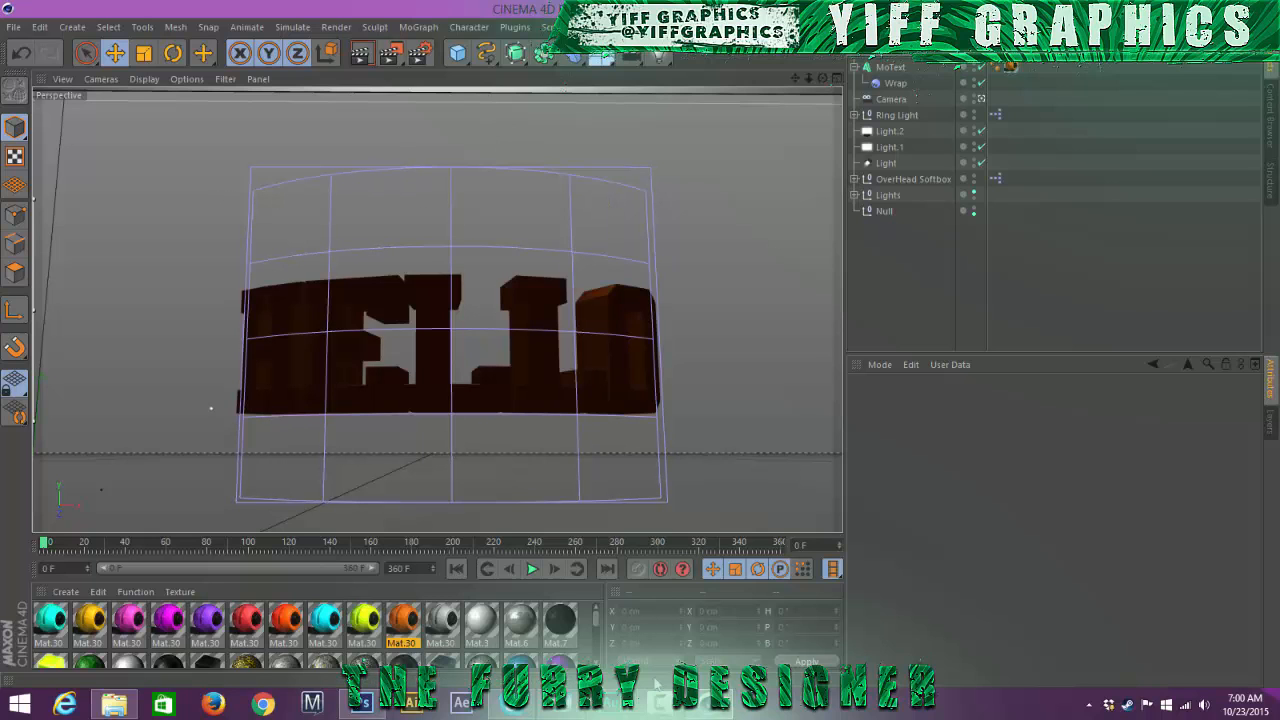
mouse_move(680, 703)
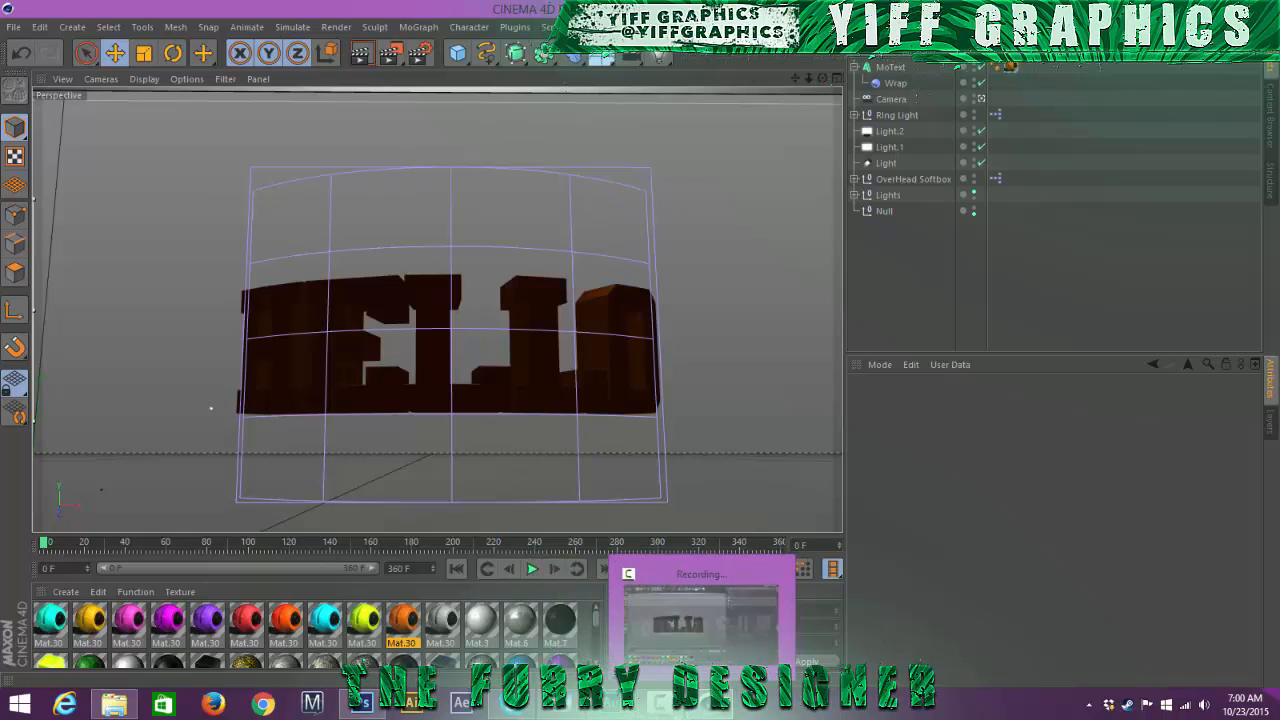
Step: Set the render output to save as a file named Hello on the Desktop
click(422, 57)
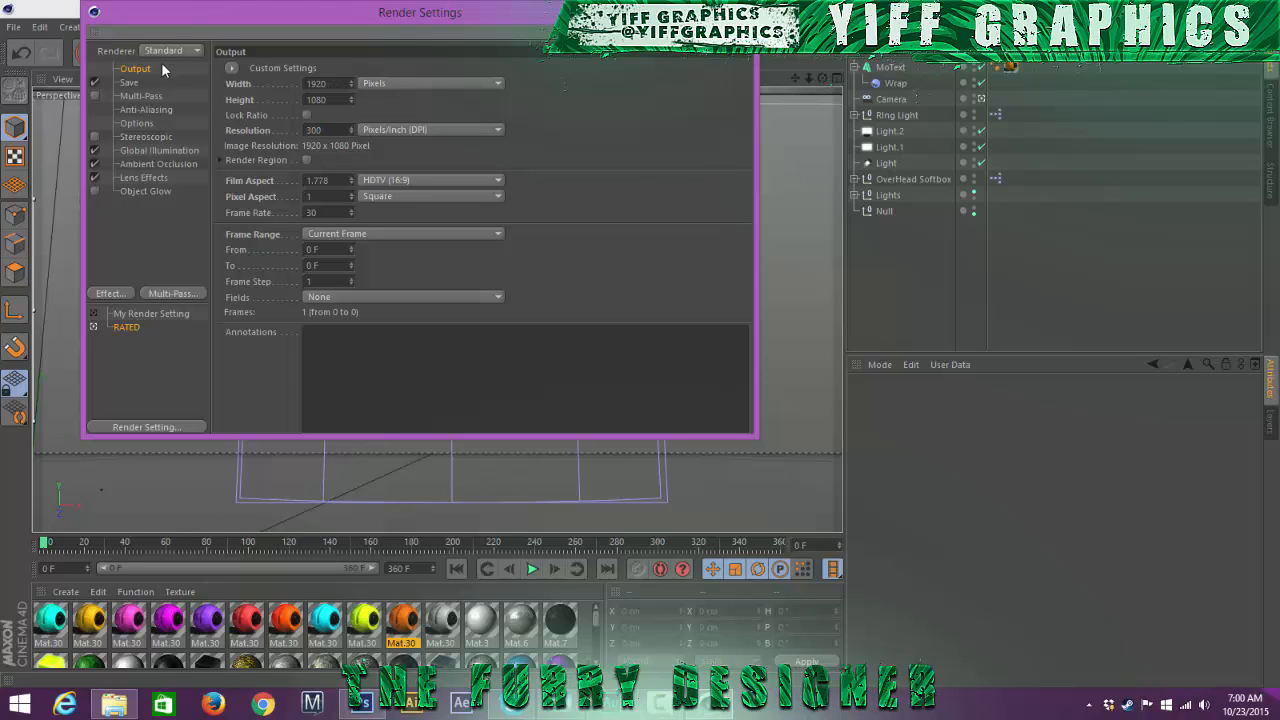
click(128, 84)
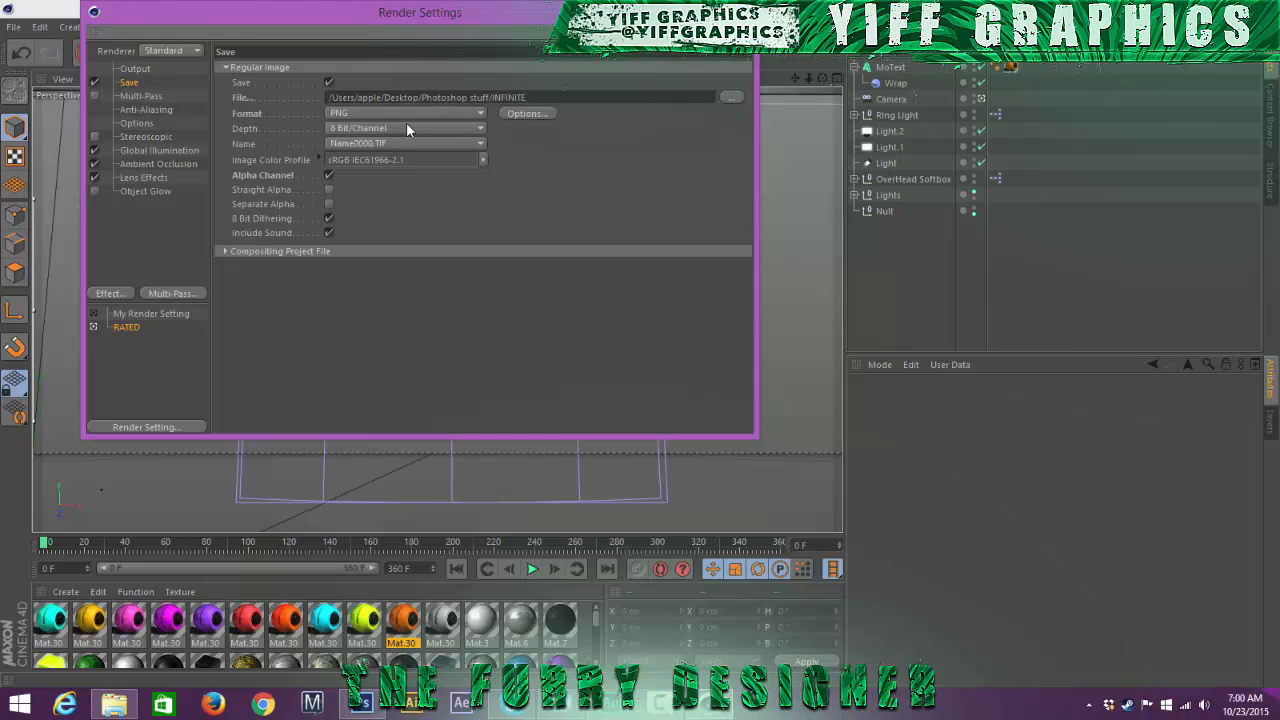
click(732, 96)
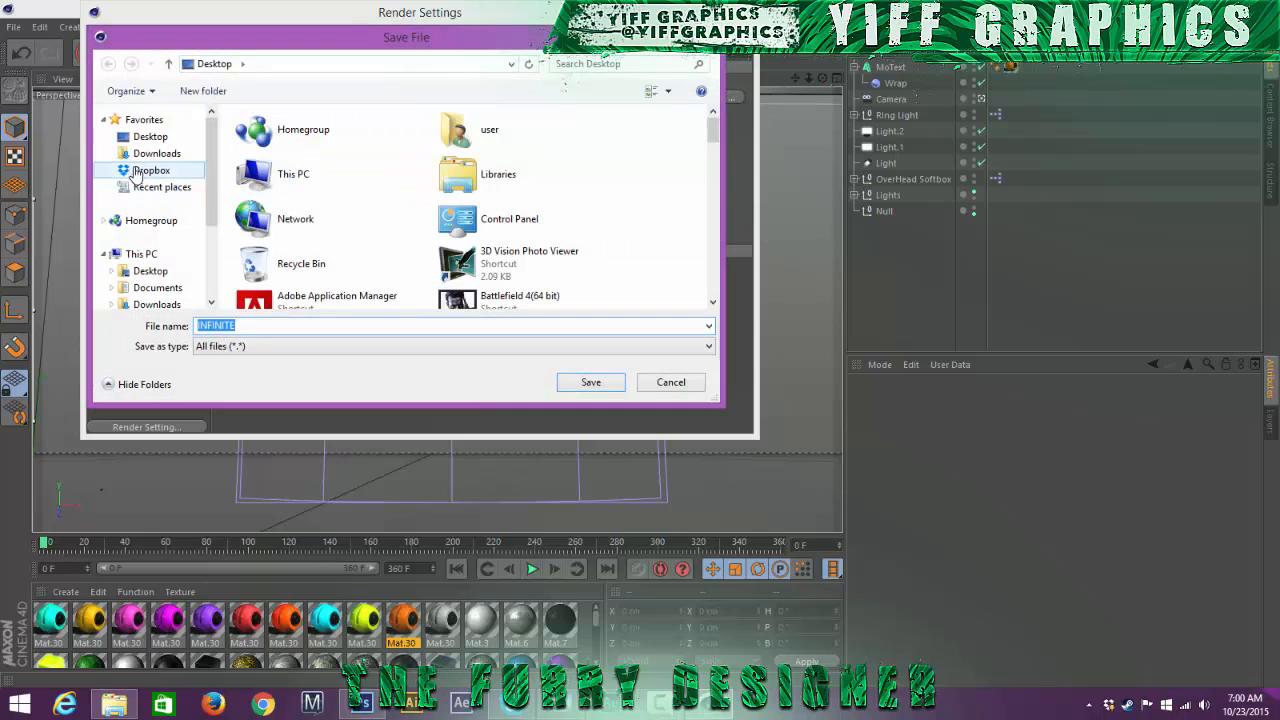
click(150, 136)
double_click(300, 326)
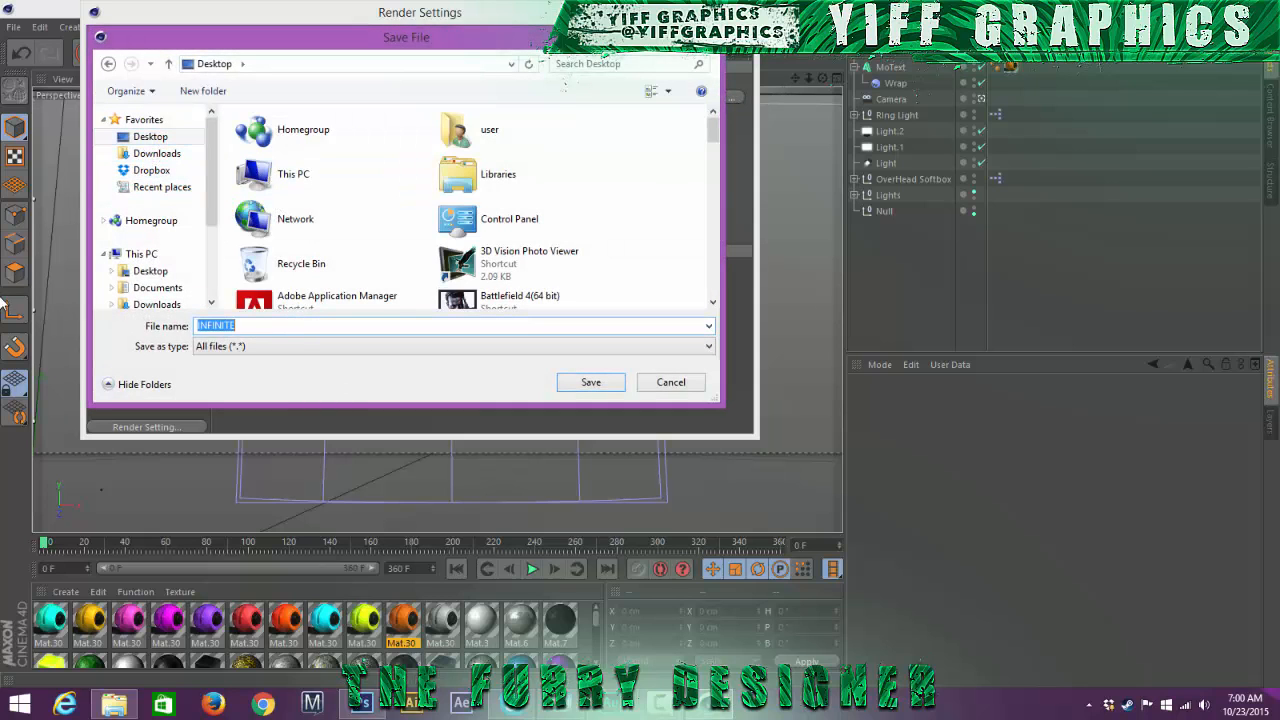
text(Hello)
click(590, 382)
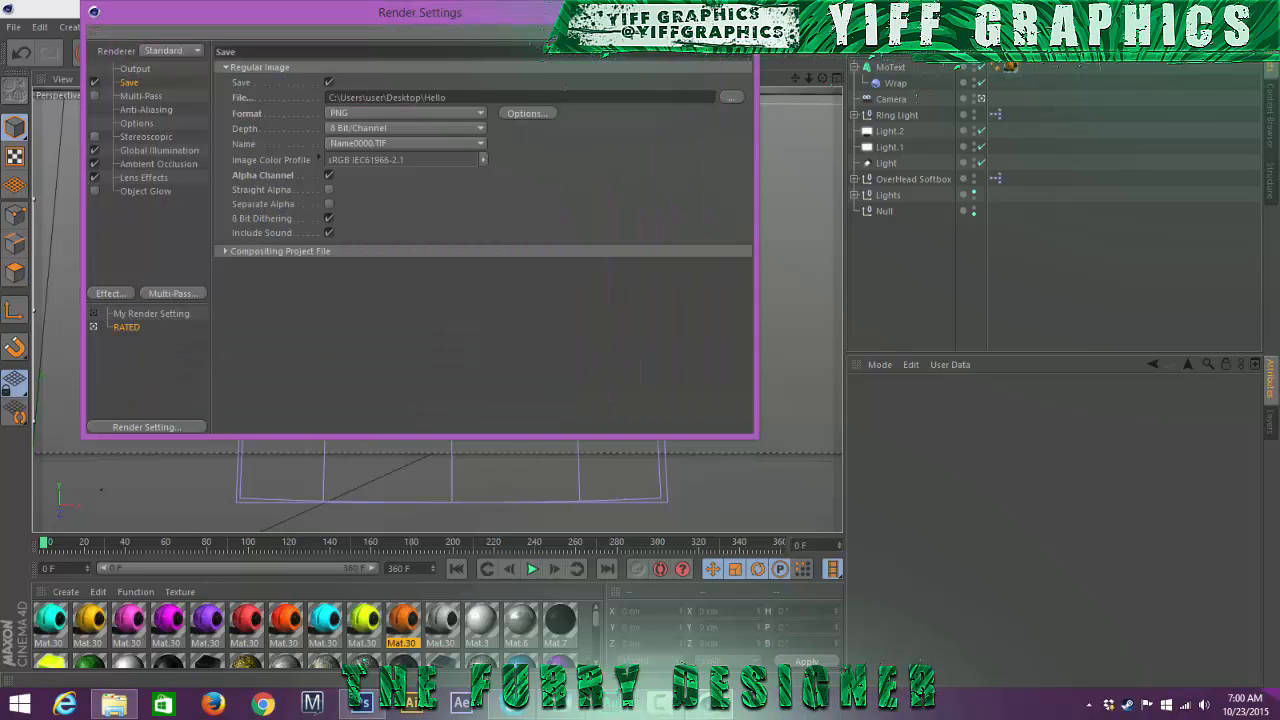
click(745, 12)
Step: Render the HELLO scene to the Picture Viewer and zoom the preview out to 39%
click(393, 54)
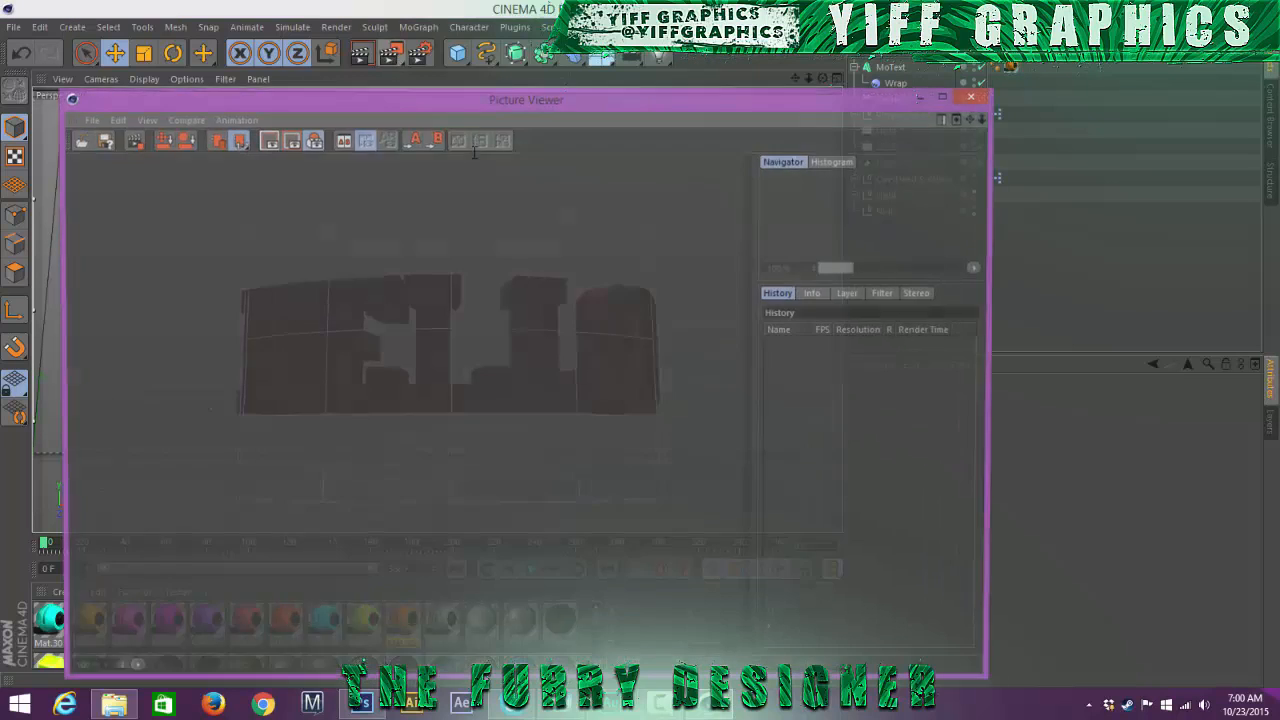
key(Return)
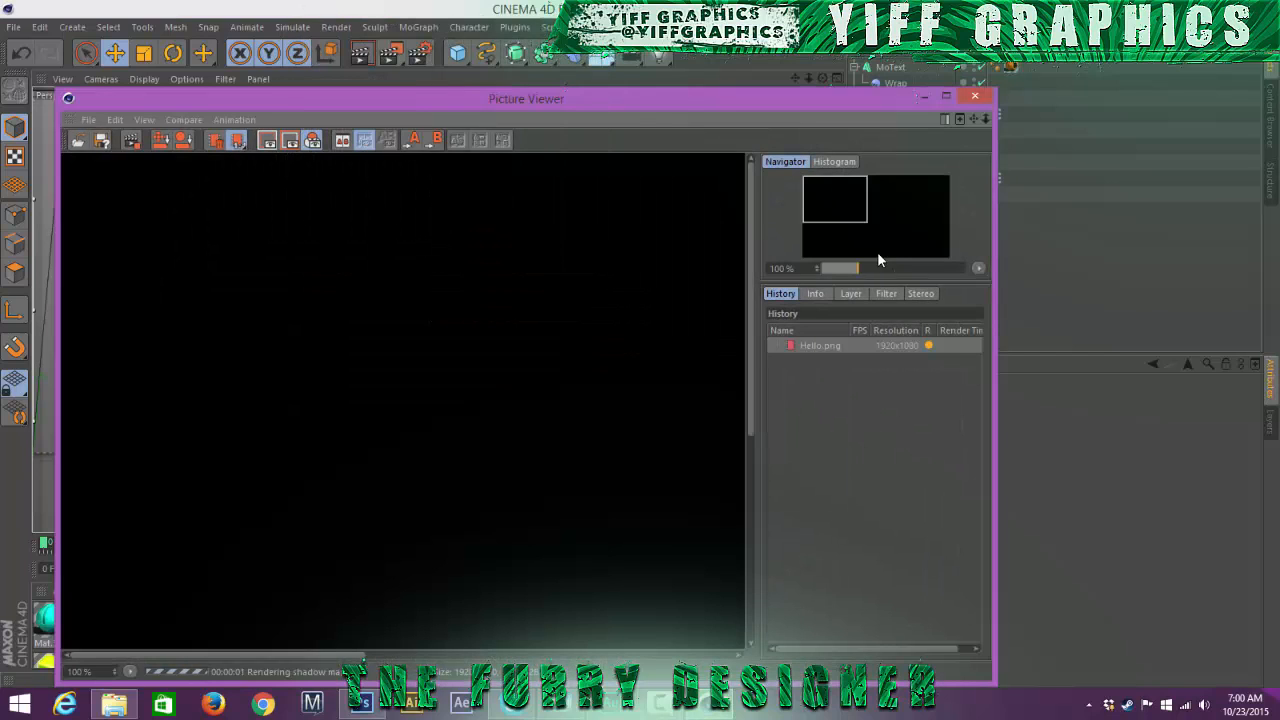
drag(850, 264, 846, 265)
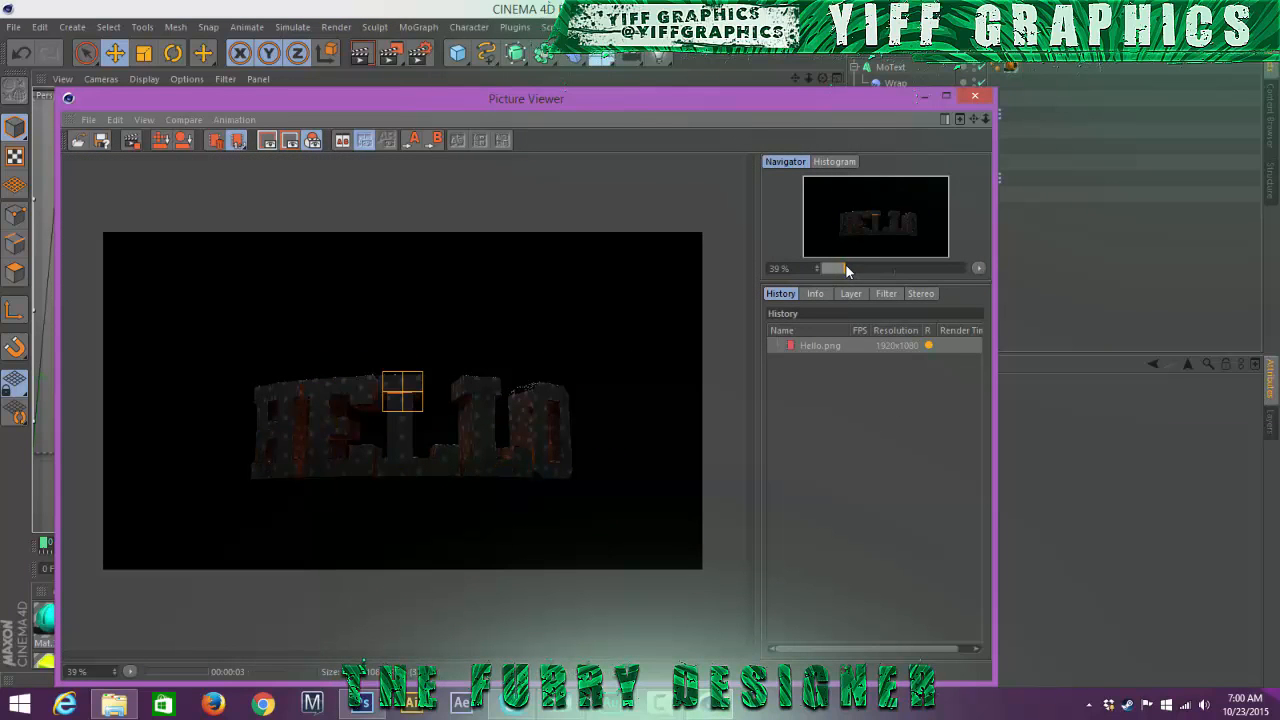
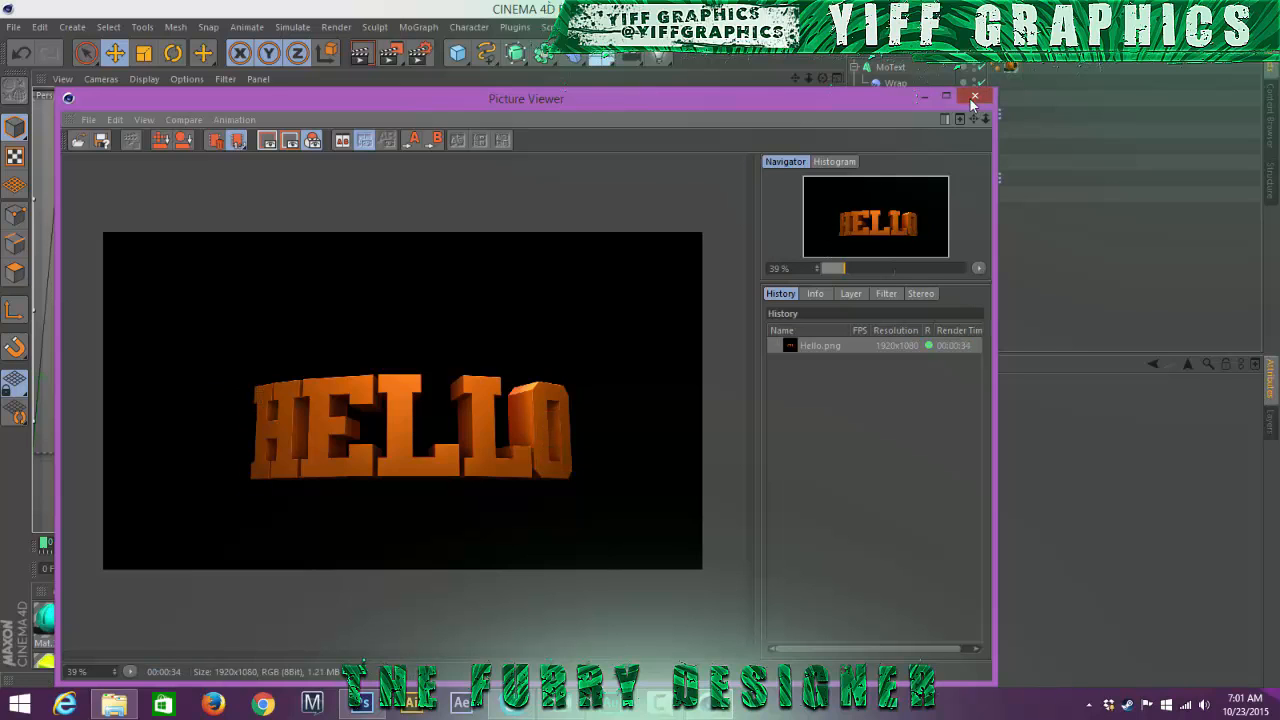
Step: Close the finished render and quit Cinema 4D without saving the project changes
click(975, 96)
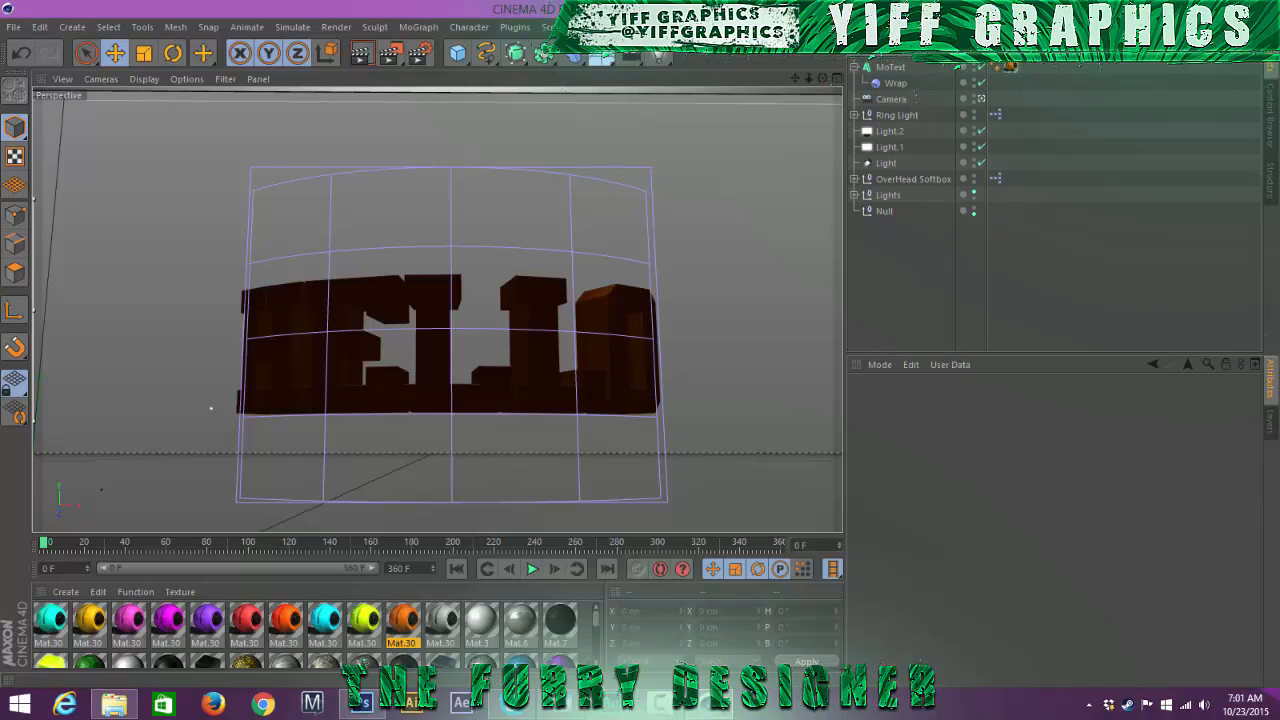
key(alt+F4)
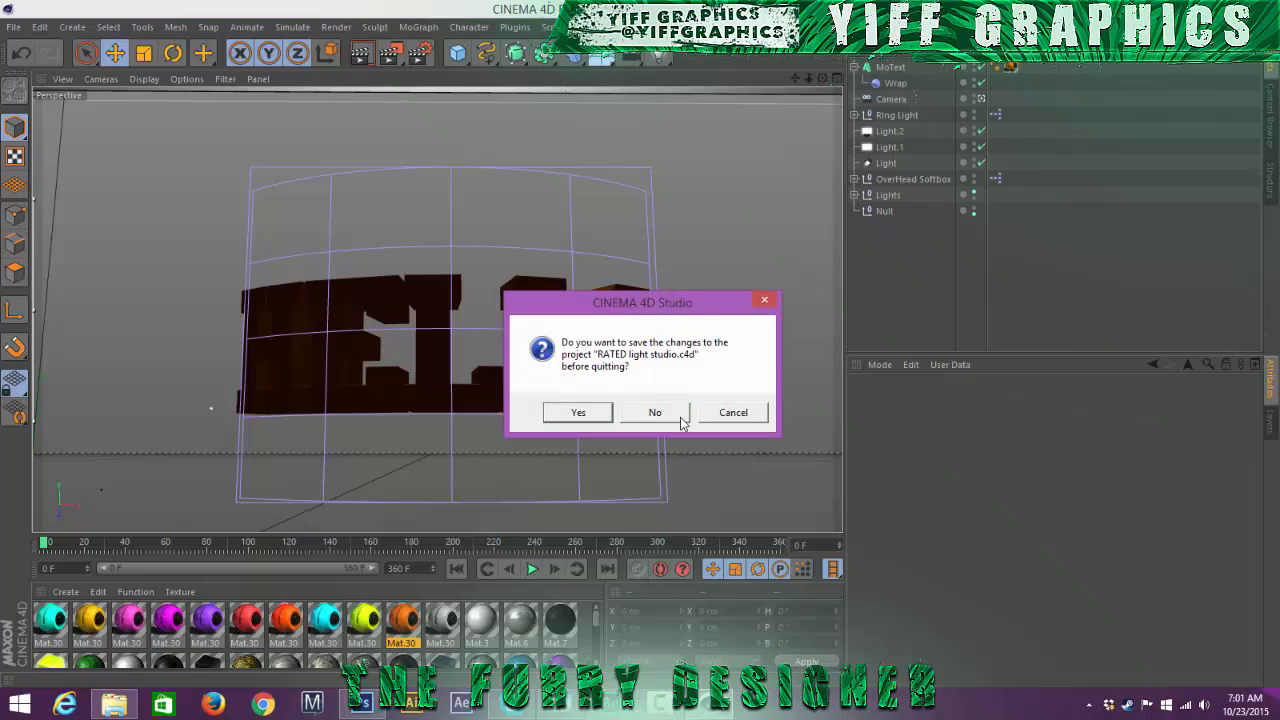
click(679, 420)
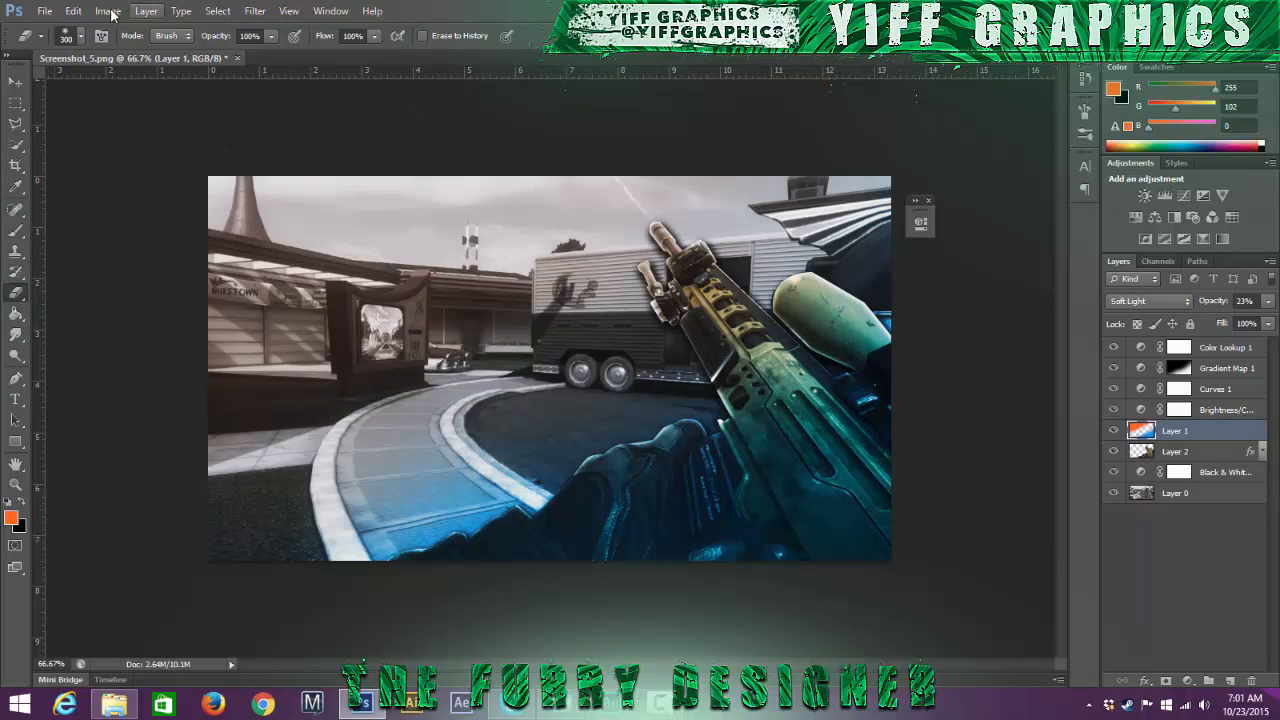
Step: Open the rendered Hello PNG from the Desktop in Photoshop and tuck the floating panel into the collapsed dock
click(44, 11)
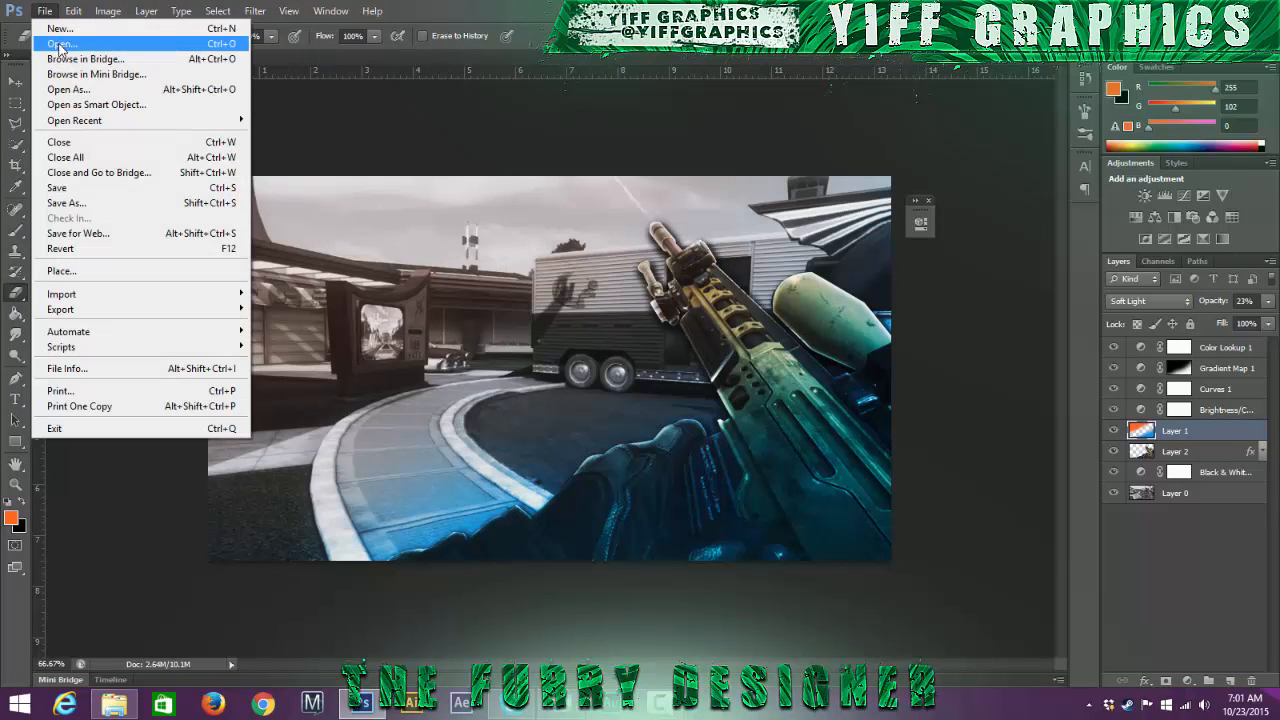
click(59, 45)
click(454, 230)
drag(846, 302, 858, 437)
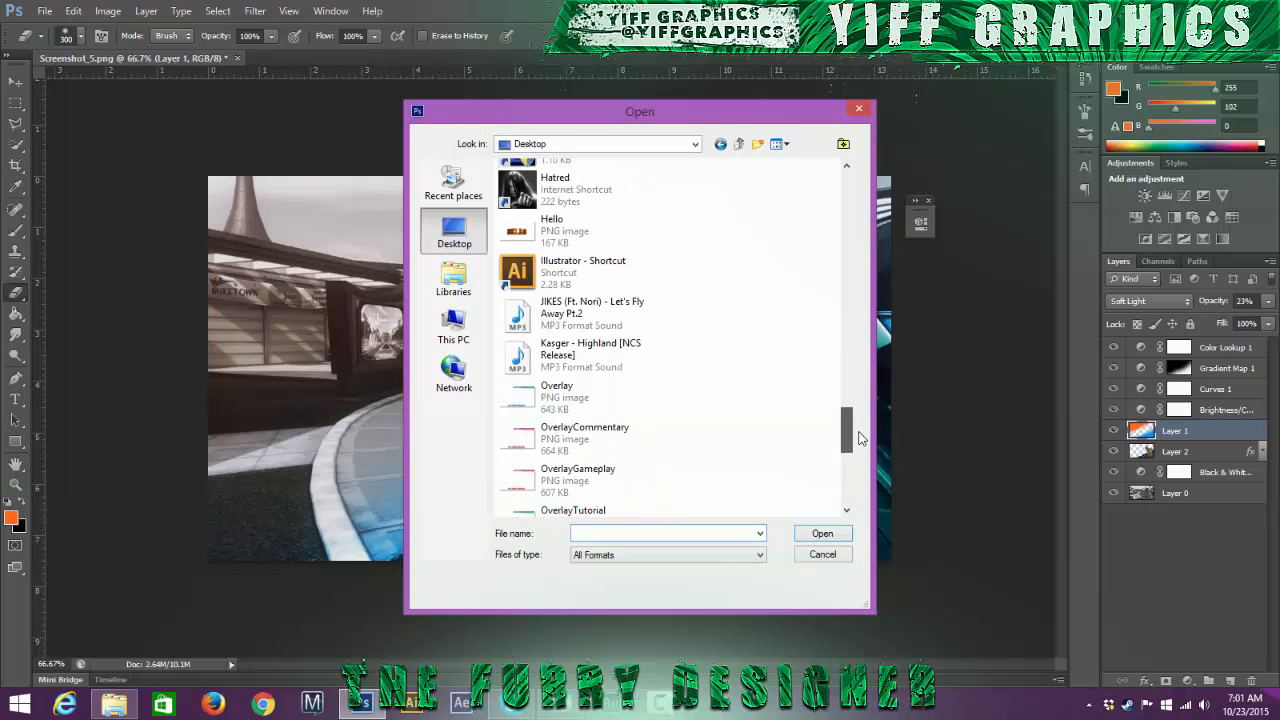
click(565, 230)
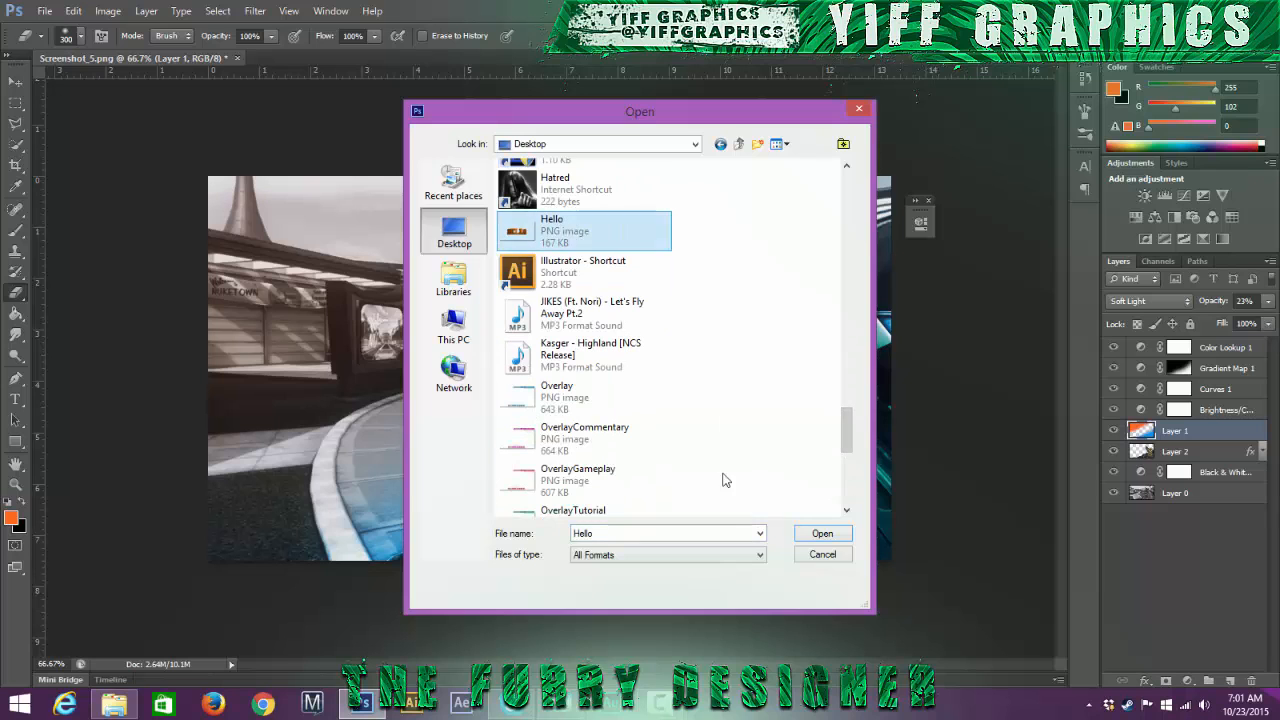
click(816, 536)
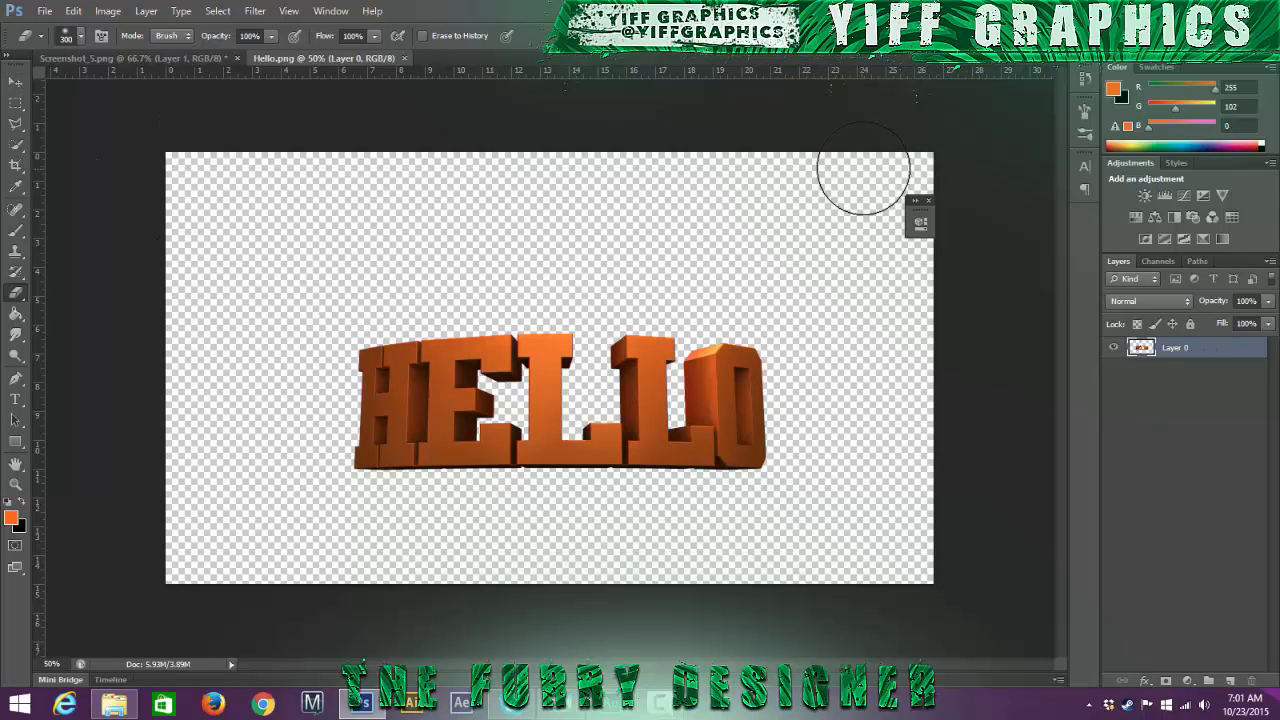
drag(916, 203, 1086, 220)
Step: Add a black-to-white Gradient Overlay to the HELLO layer with Overlay blend mode and 50% opacity, and shift the gradient slightly on the text
click(1227, 383)
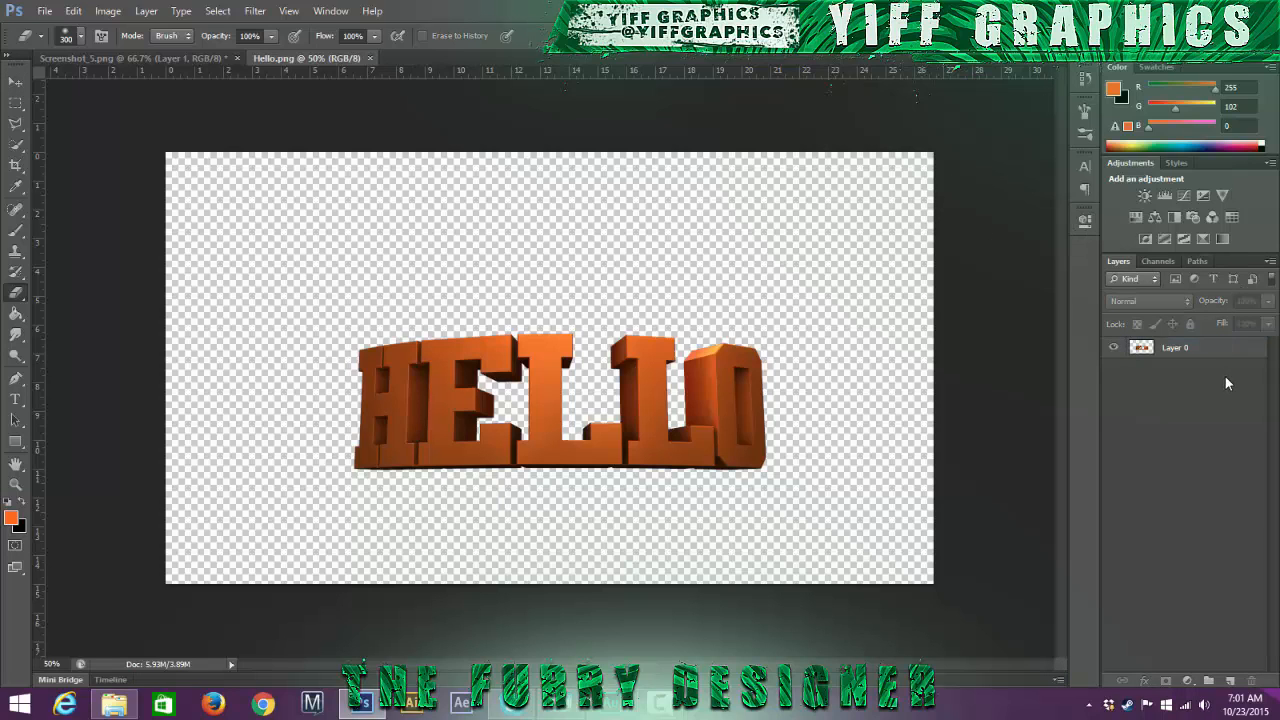
click(1164, 357)
double_click(1143, 347)
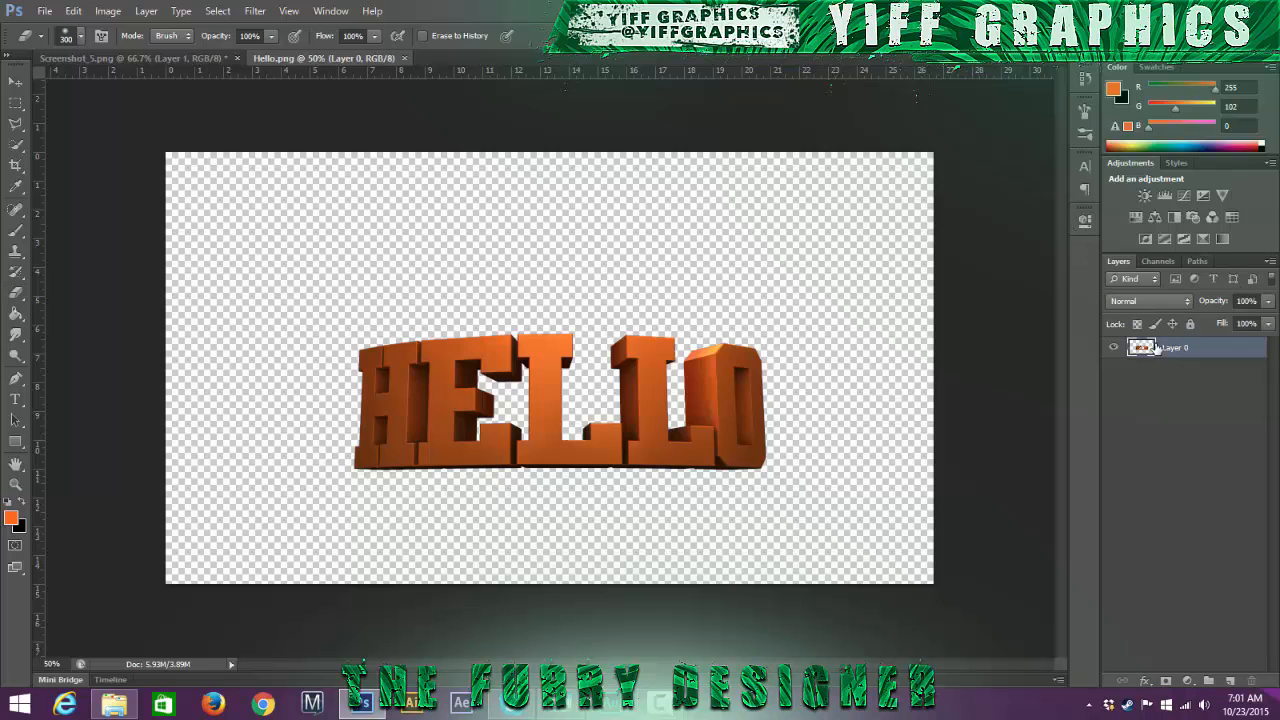
click(640, 387)
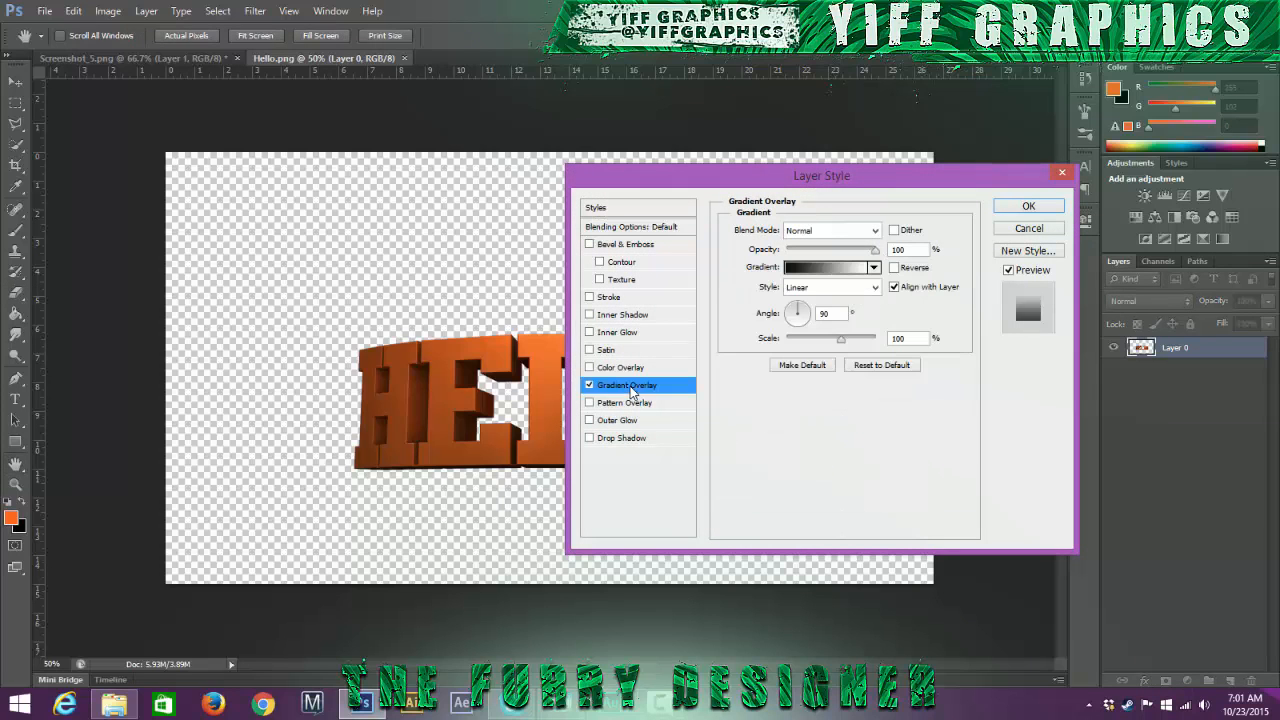
click(866, 234)
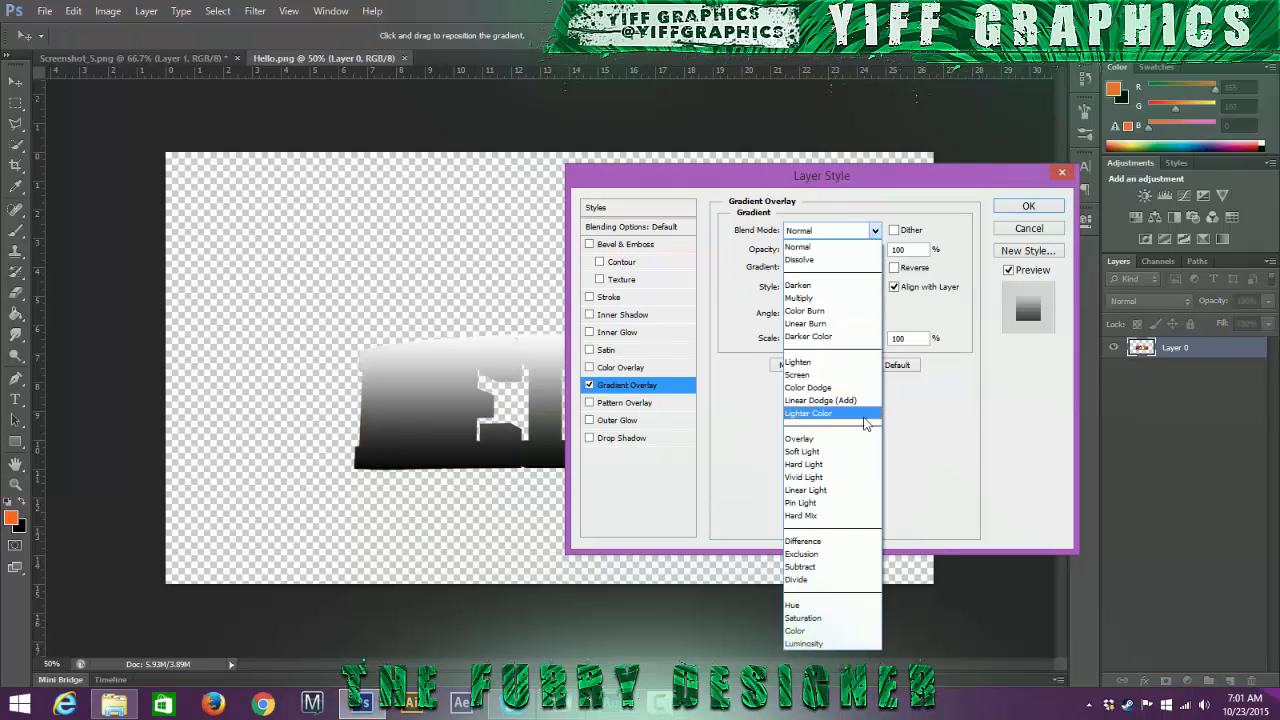
click(830, 431)
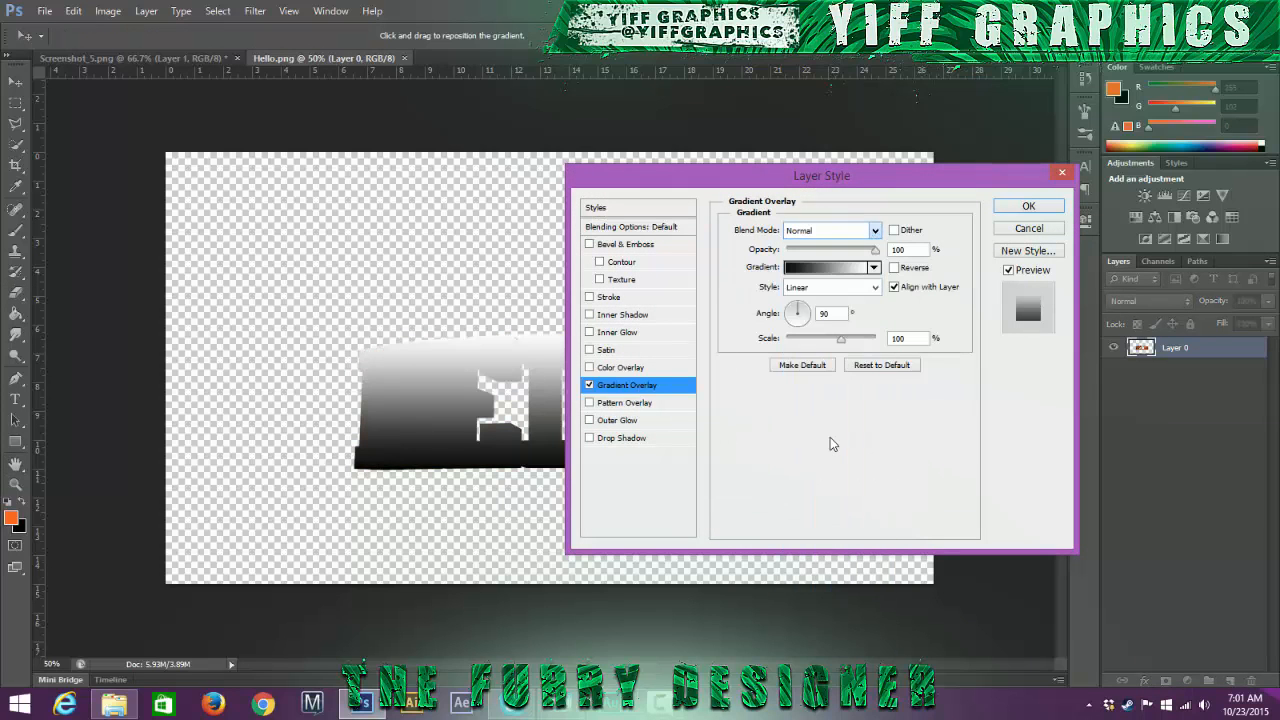
click(914, 249)
text(50)
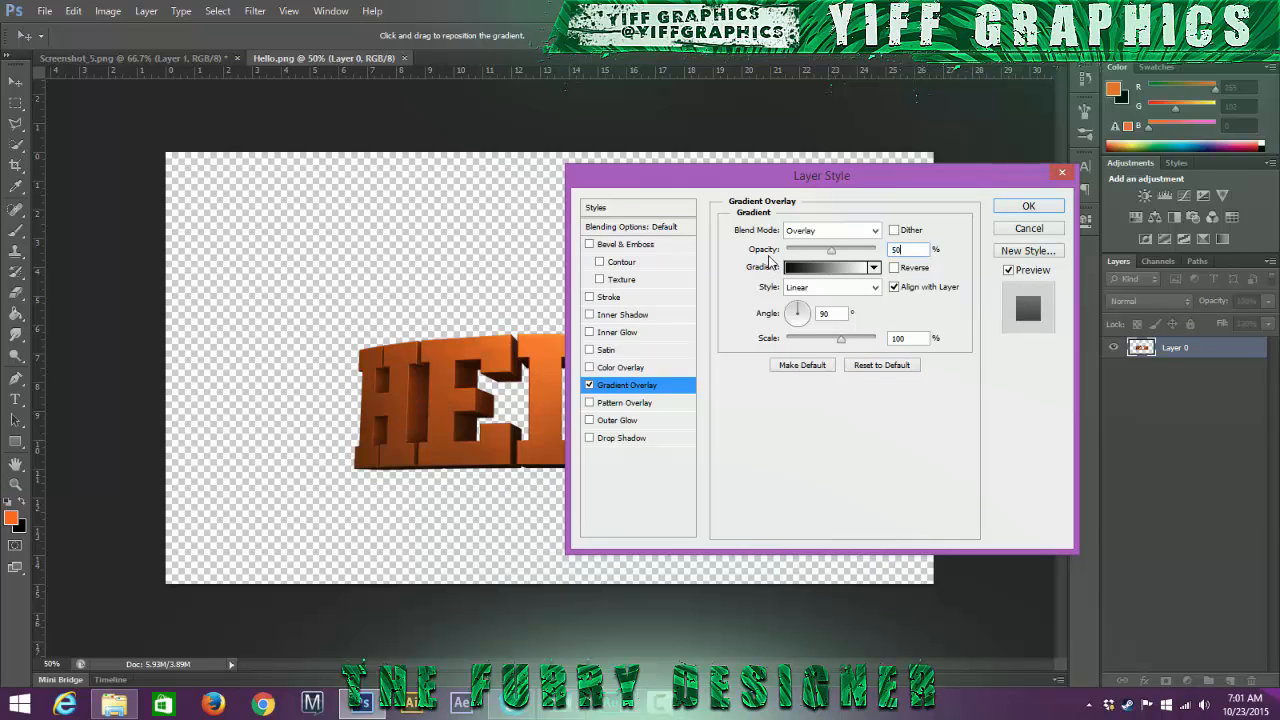
drag(541, 438, 539, 445)
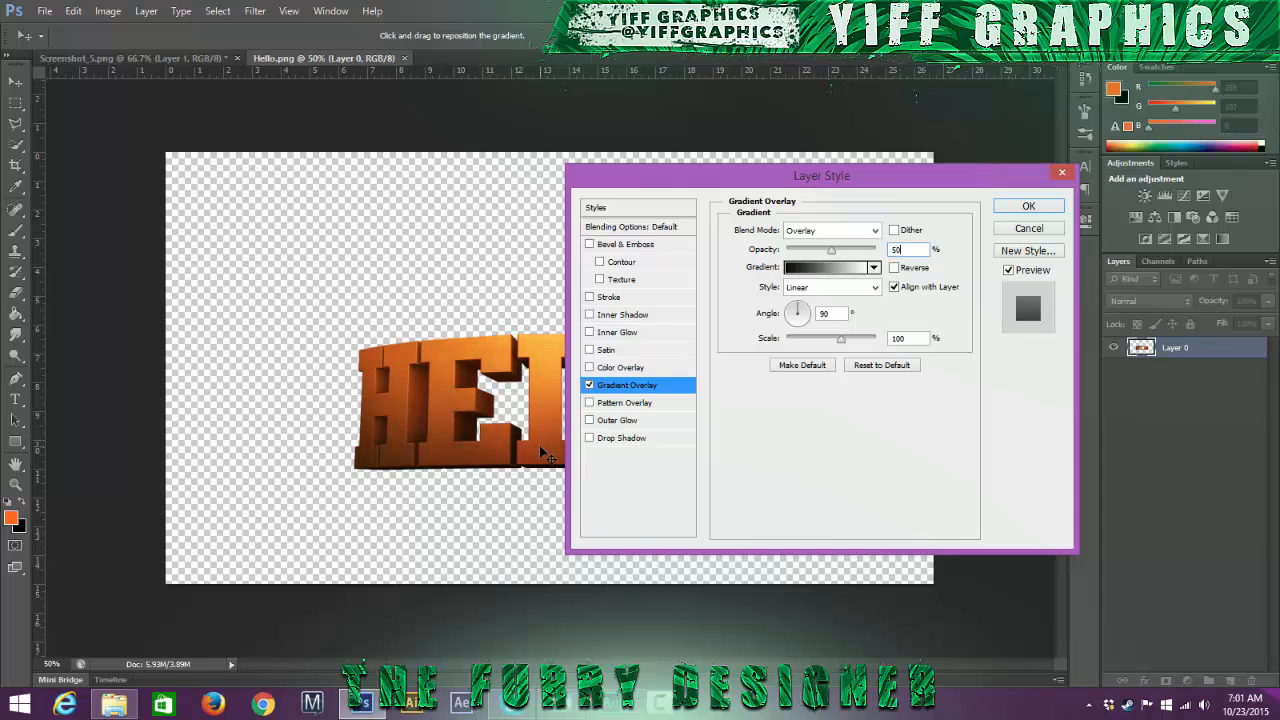
Step: Add a white Inner Glow to the HELLO layer with Overlay blend mode, 100% opacity and 10 px size, and apply the styles
click(620, 333)
drag(848, 252, 870, 252)
click(770, 287)
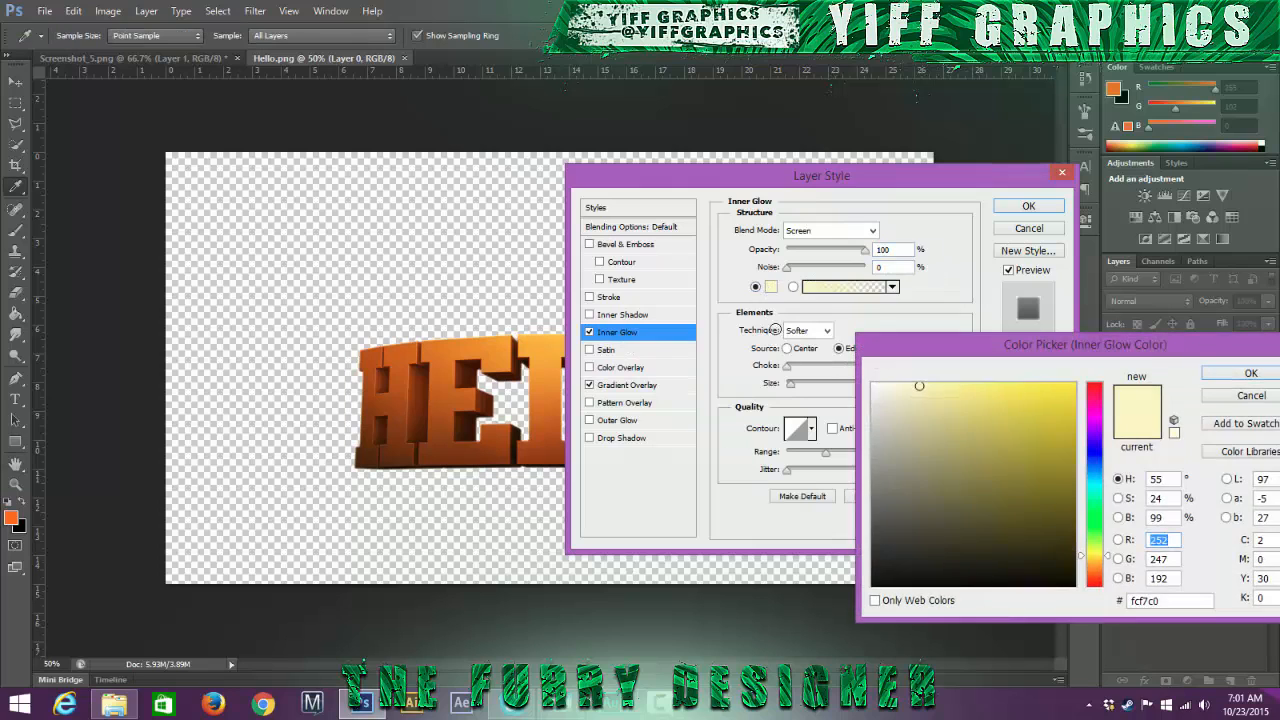
click(1249, 374)
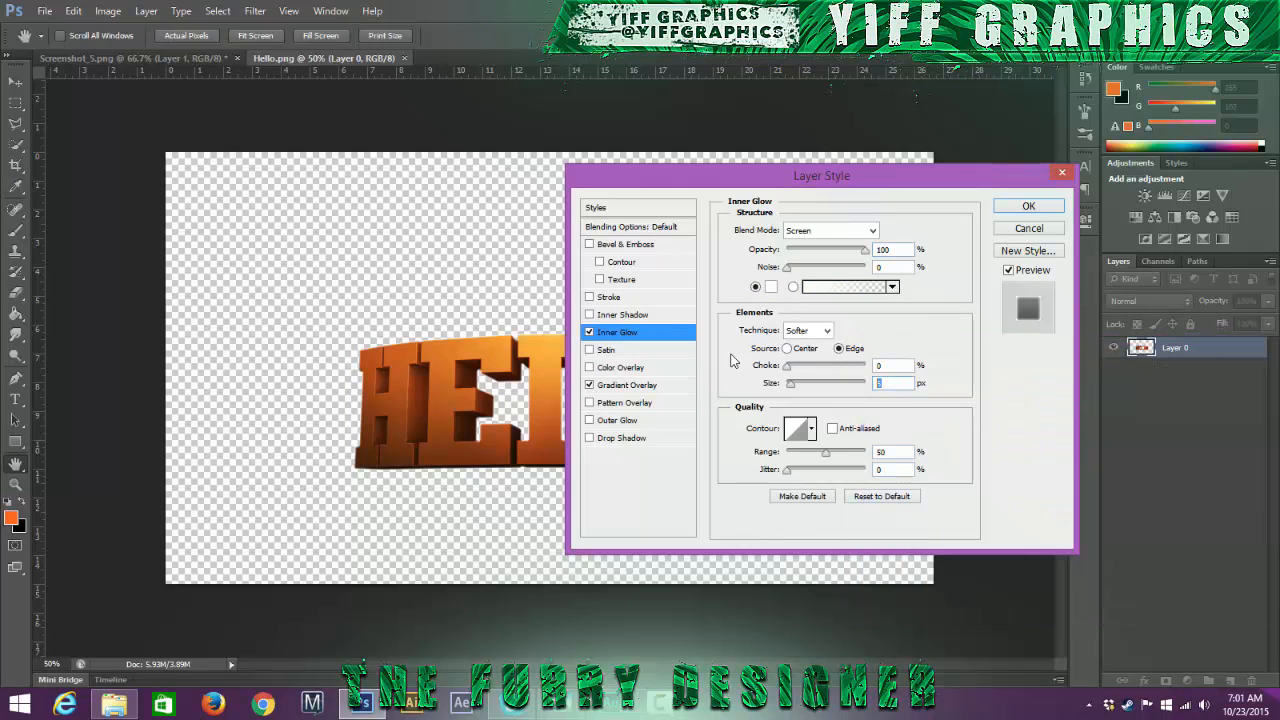
text(10)
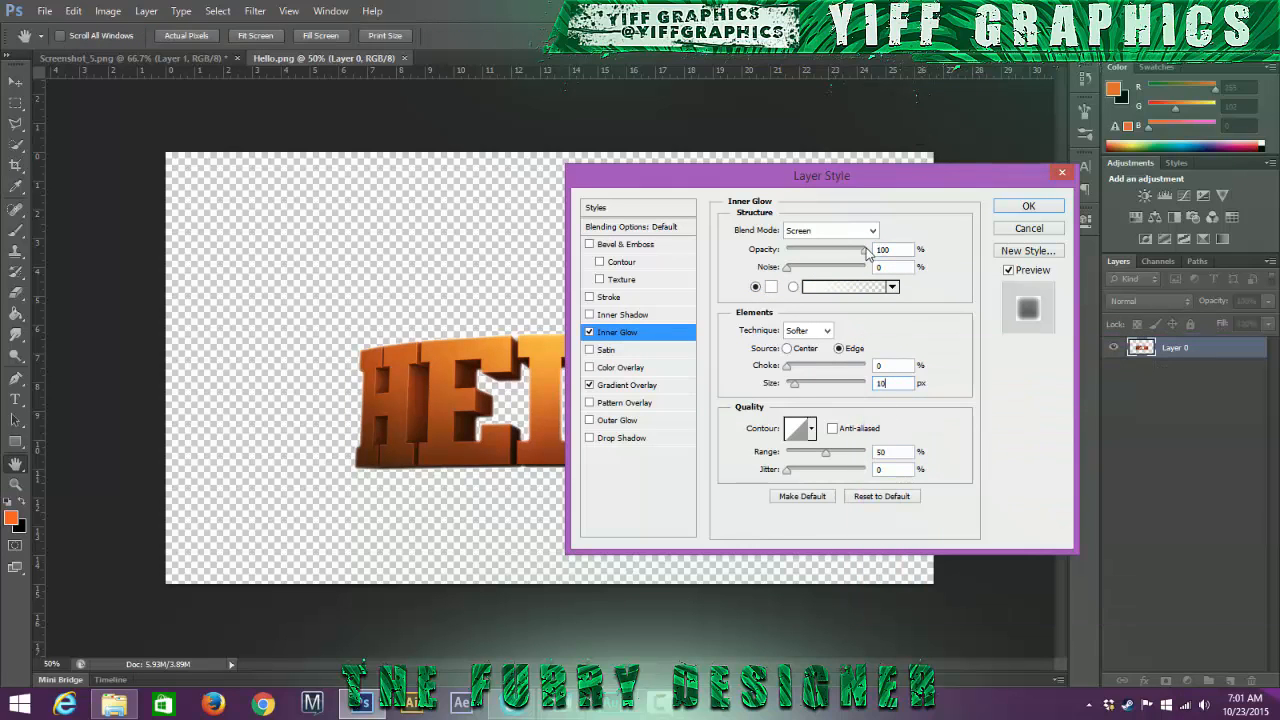
click(830, 230)
click(815, 457)
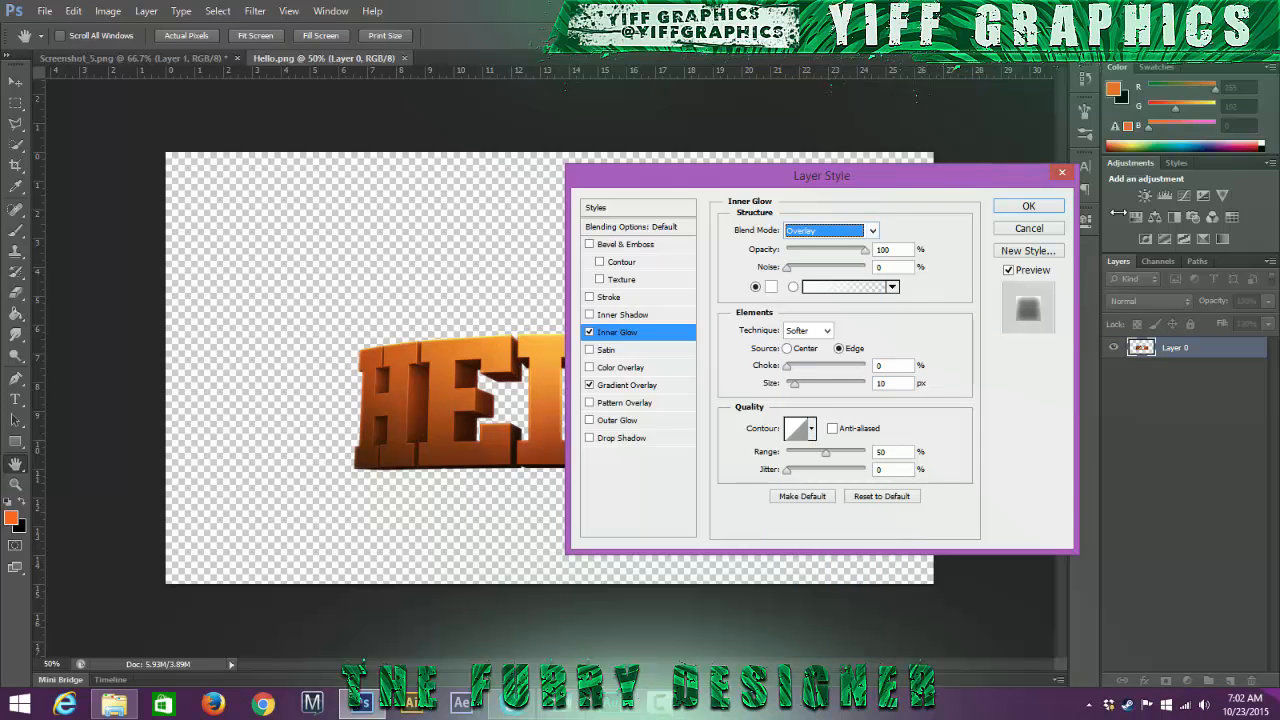
click(1031, 208)
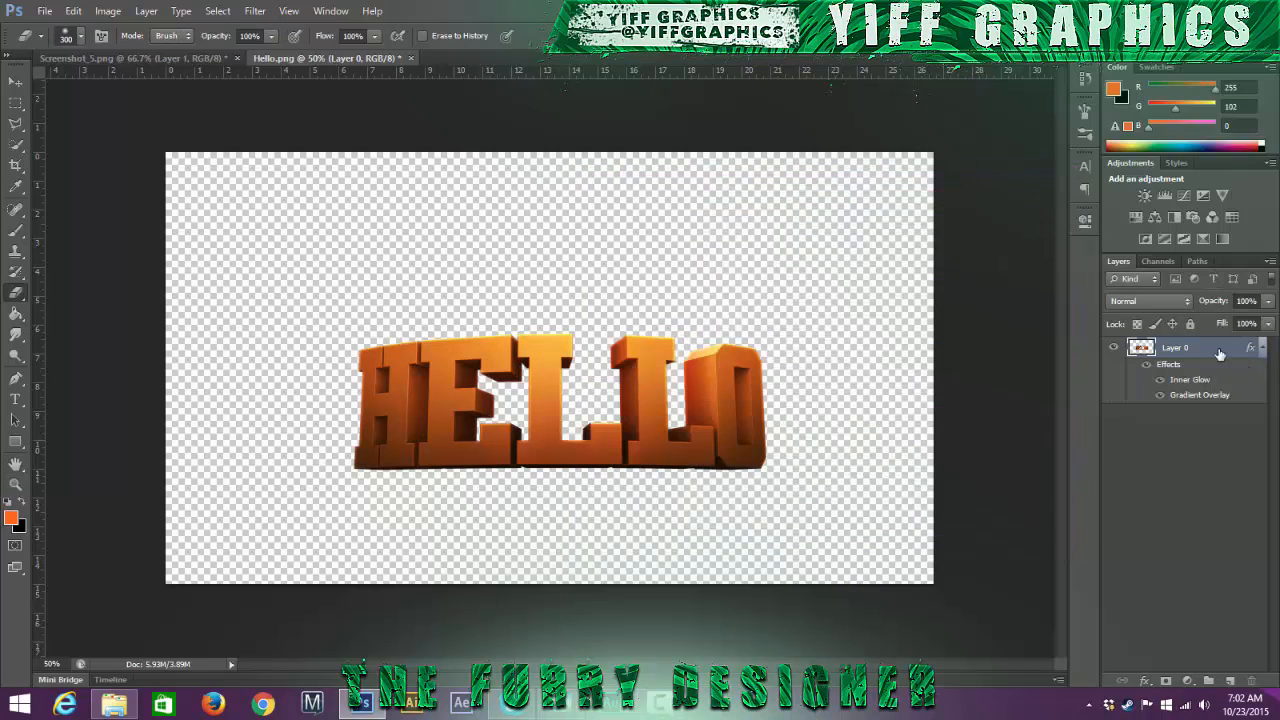
Step: Rasterize the layer style of the HELLO text layer
right_click(1191, 365)
click(1065, 274)
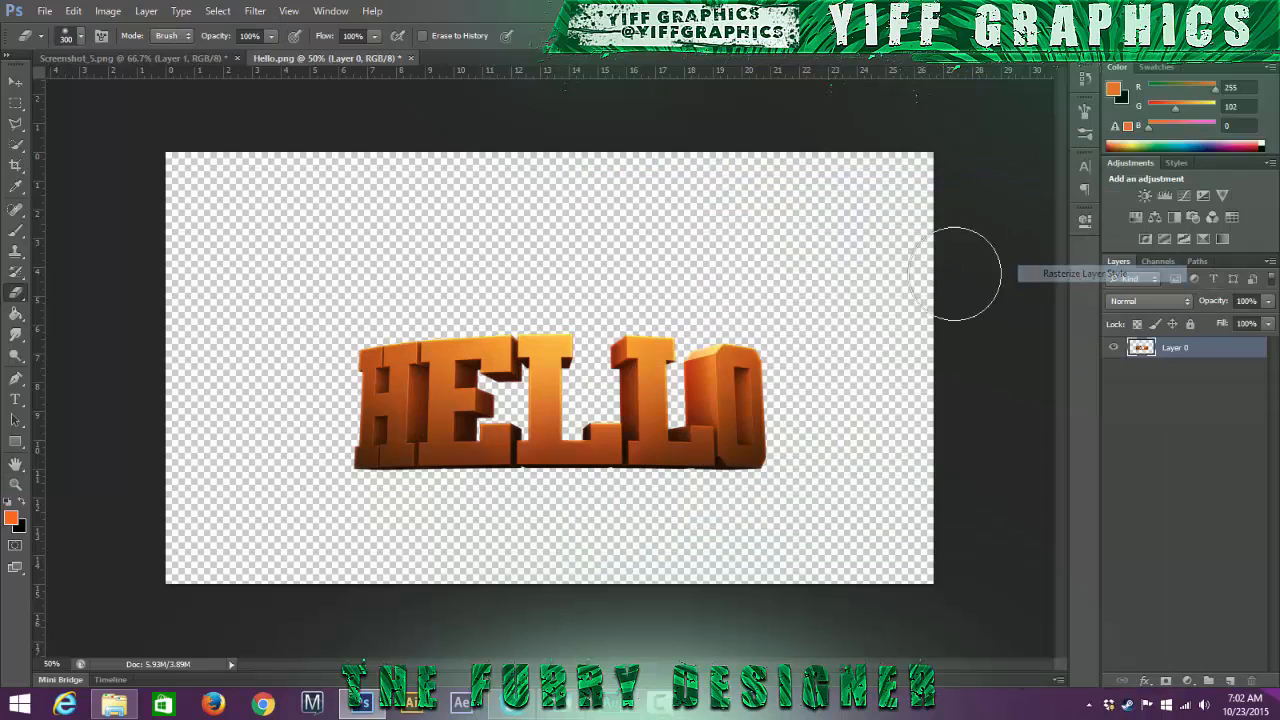
Step: Move the HELLO text into the middle of Screenshot_5.png and place its layer directly beneath the arm-and-rifle layer, Layer 2
click(15, 81)
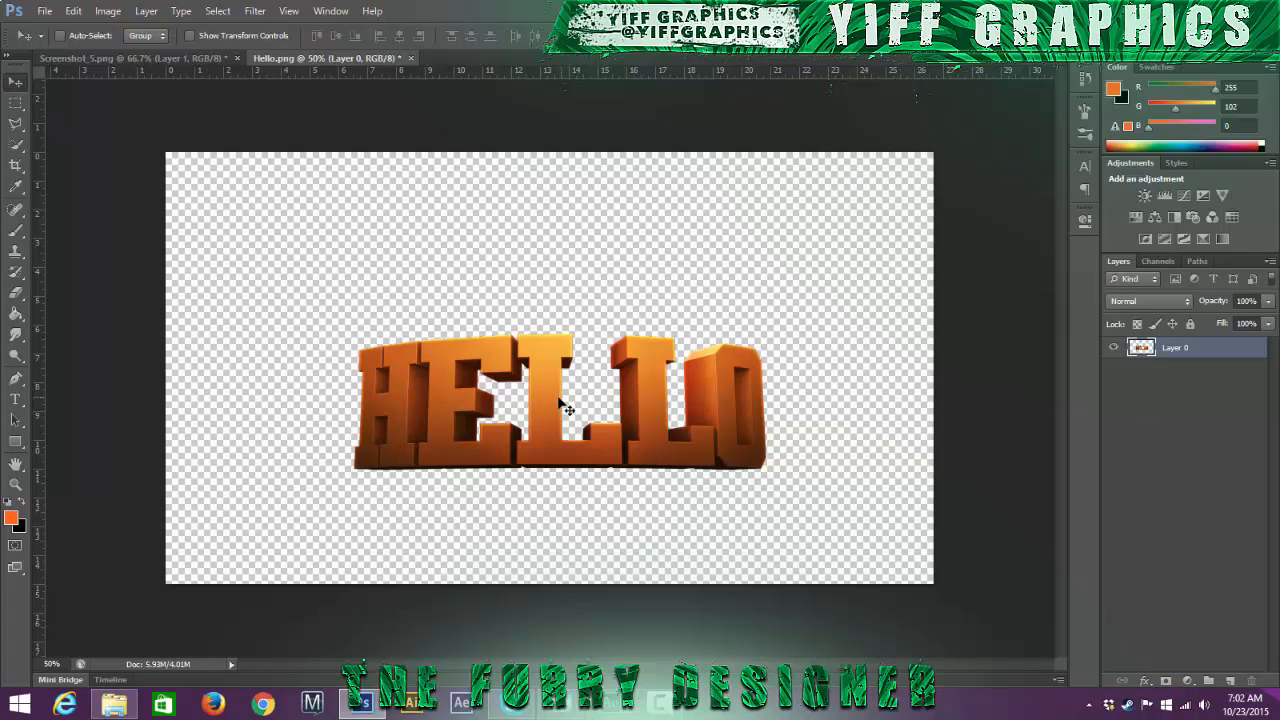
drag(560, 405, 362, 261)
drag(568, 362, 576, 362)
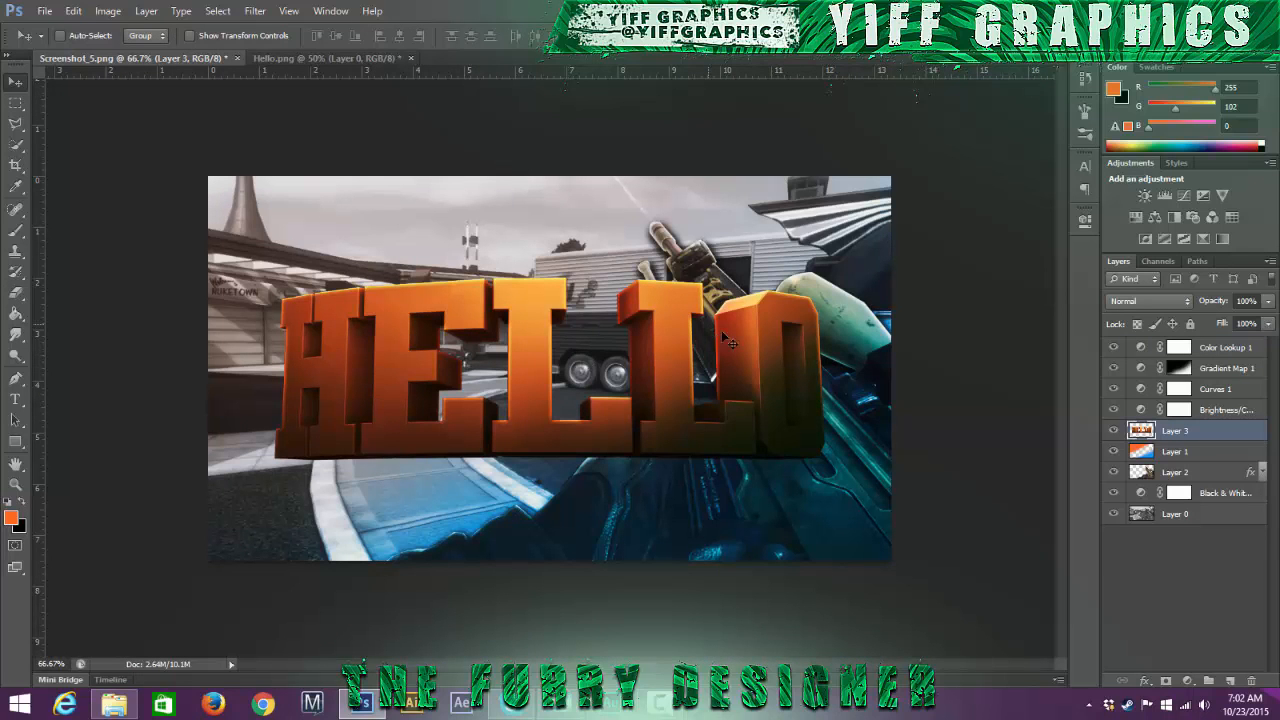
drag(1213, 440, 1207, 490)
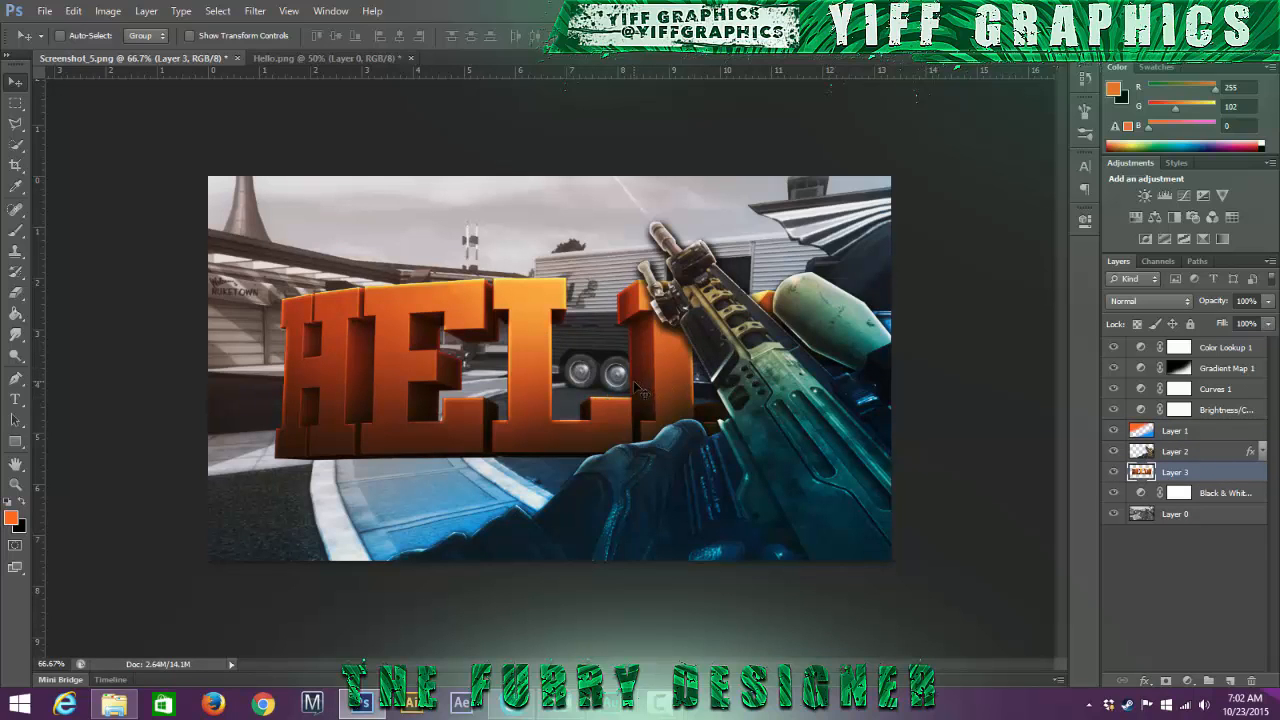
Step: Scale the HELLO text to about 80%, rotate it about -7 degrees, and place it across the image's upper-left area beside the rifle muzzle
key(ctrl+t)
drag(858, 490, 905, 378)
drag(685, 423, 573, 332)
drag(748, 316, 664, 311)
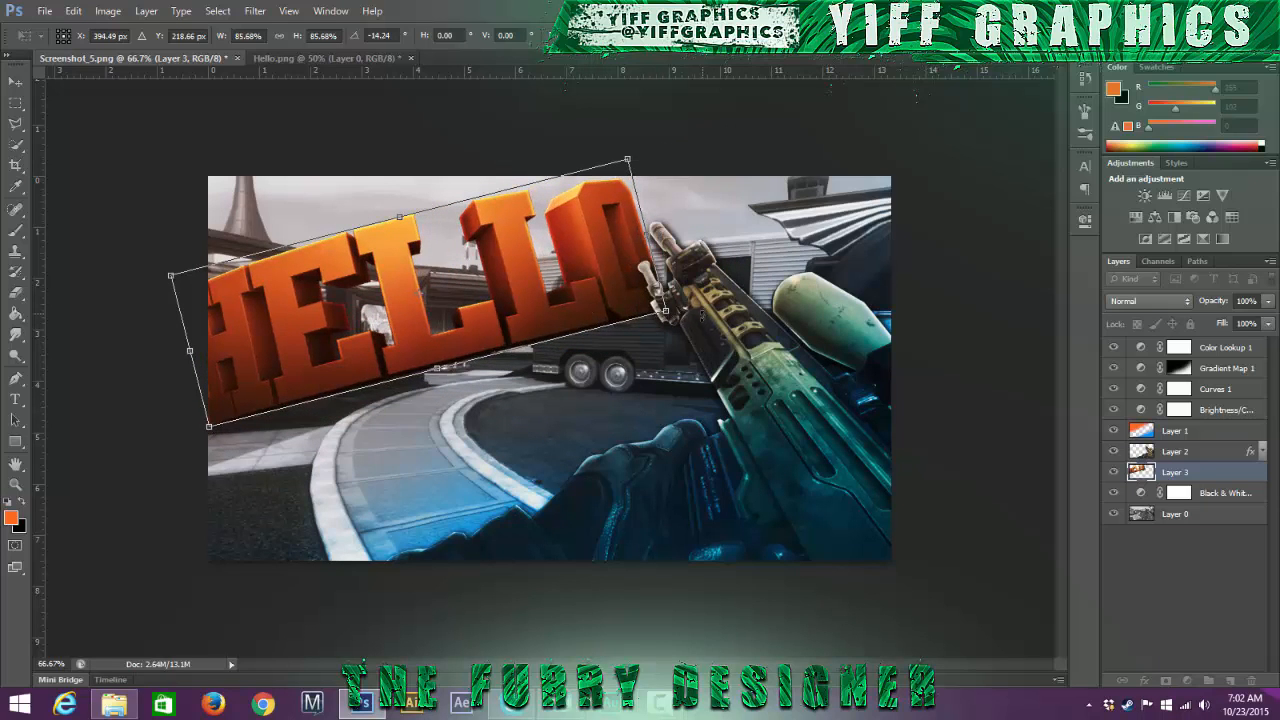
drag(700, 305, 730, 340)
drag(457, 348, 469, 384)
drag(676, 384, 643, 378)
drag(522, 341, 519, 280)
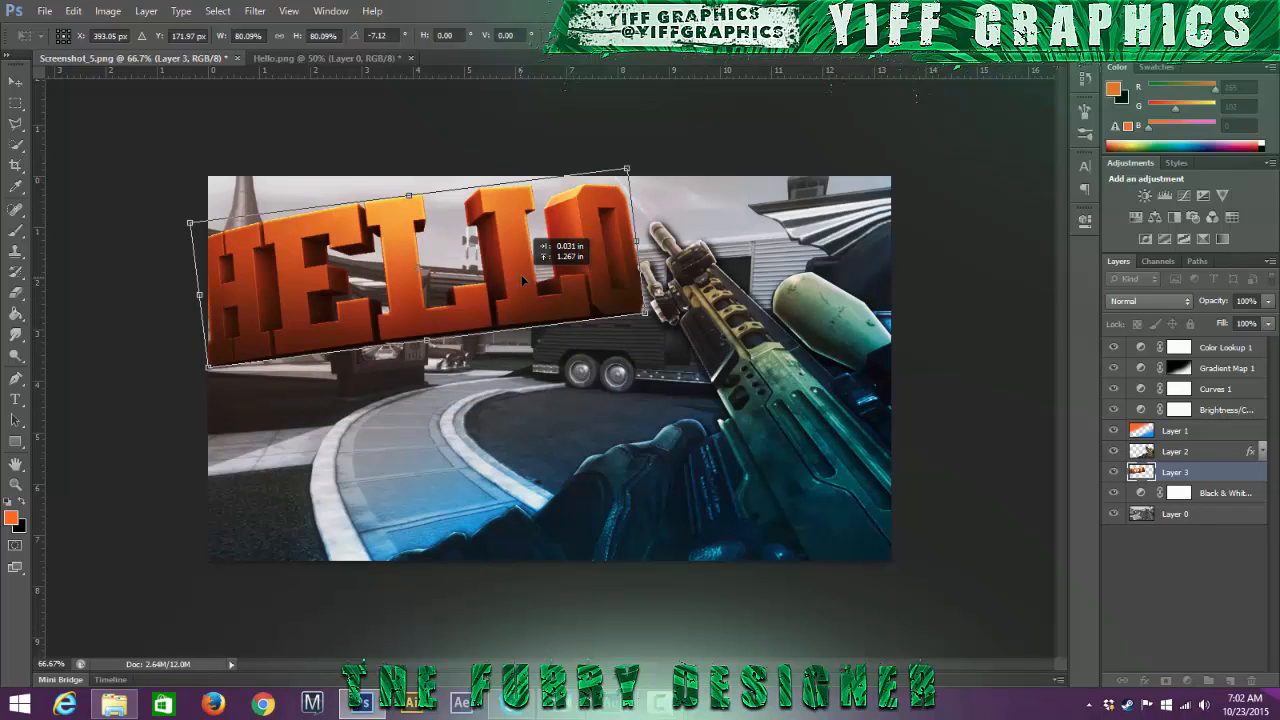
click(13, 85)
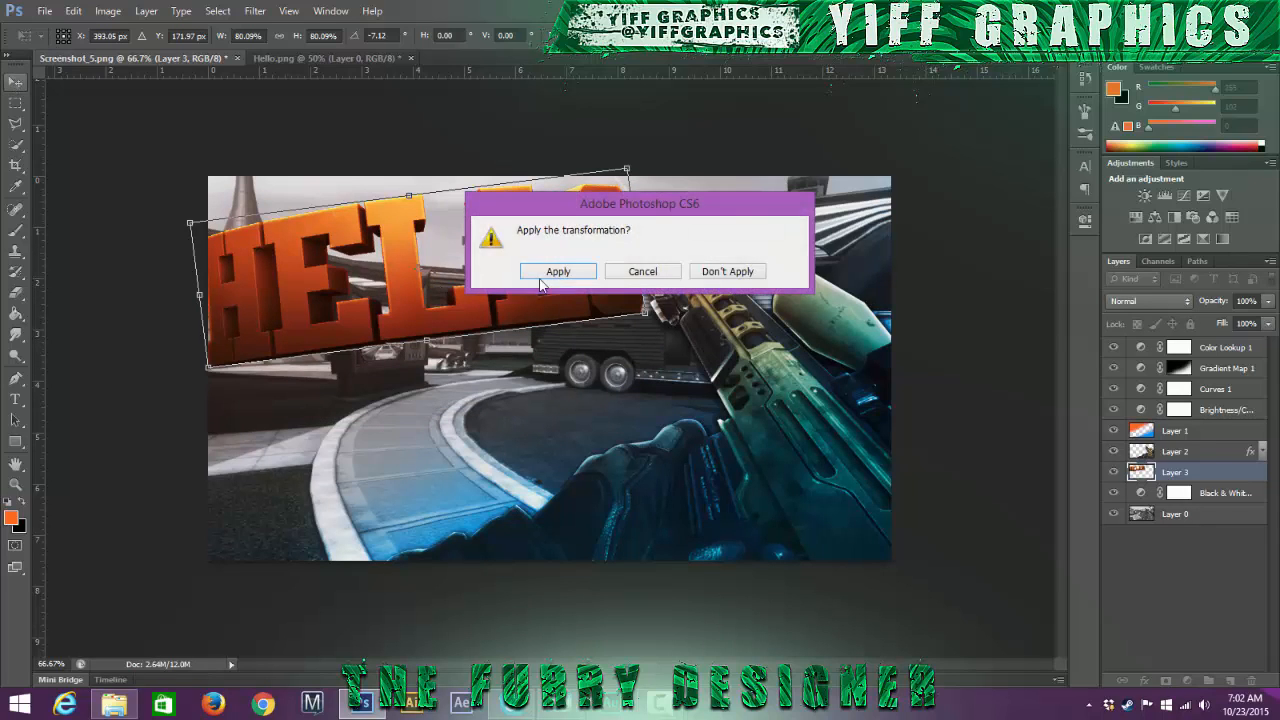
click(553, 273)
Step: Add a Drop Shadow to the HELLO layer without global light, with 10 px distance, 30% spread and 20 px size
double_click(1158, 478)
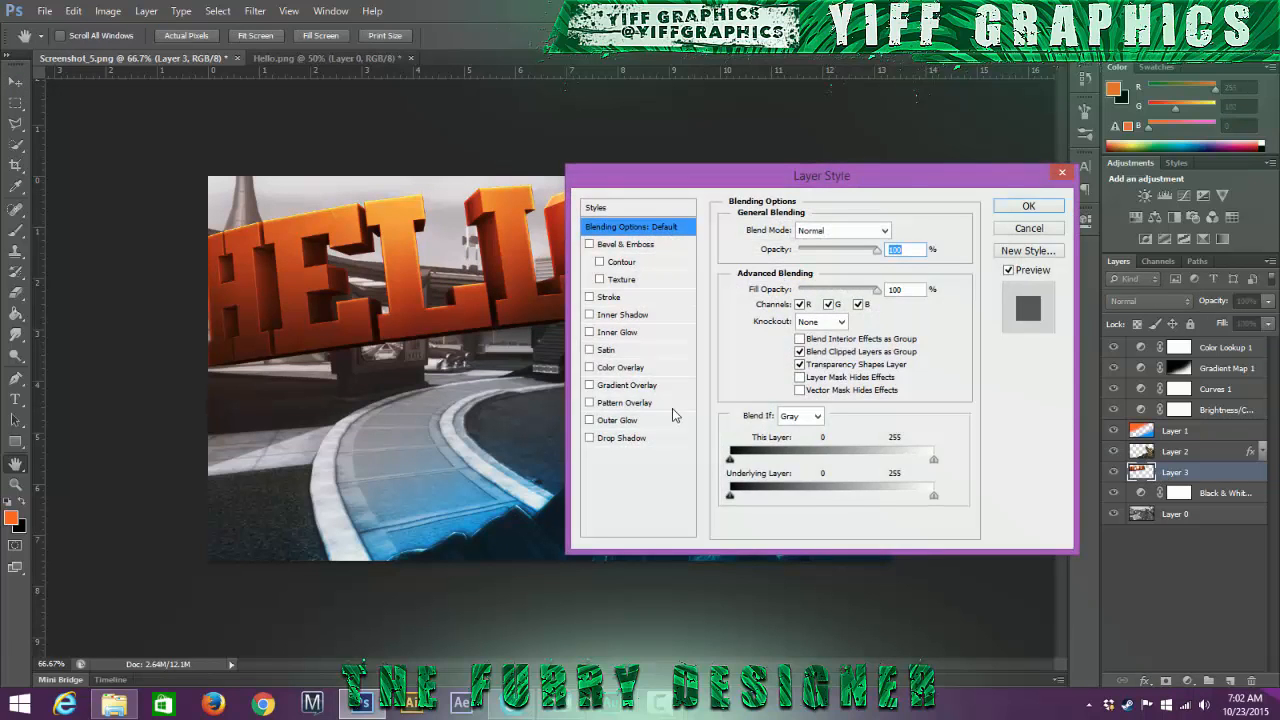
click(614, 440)
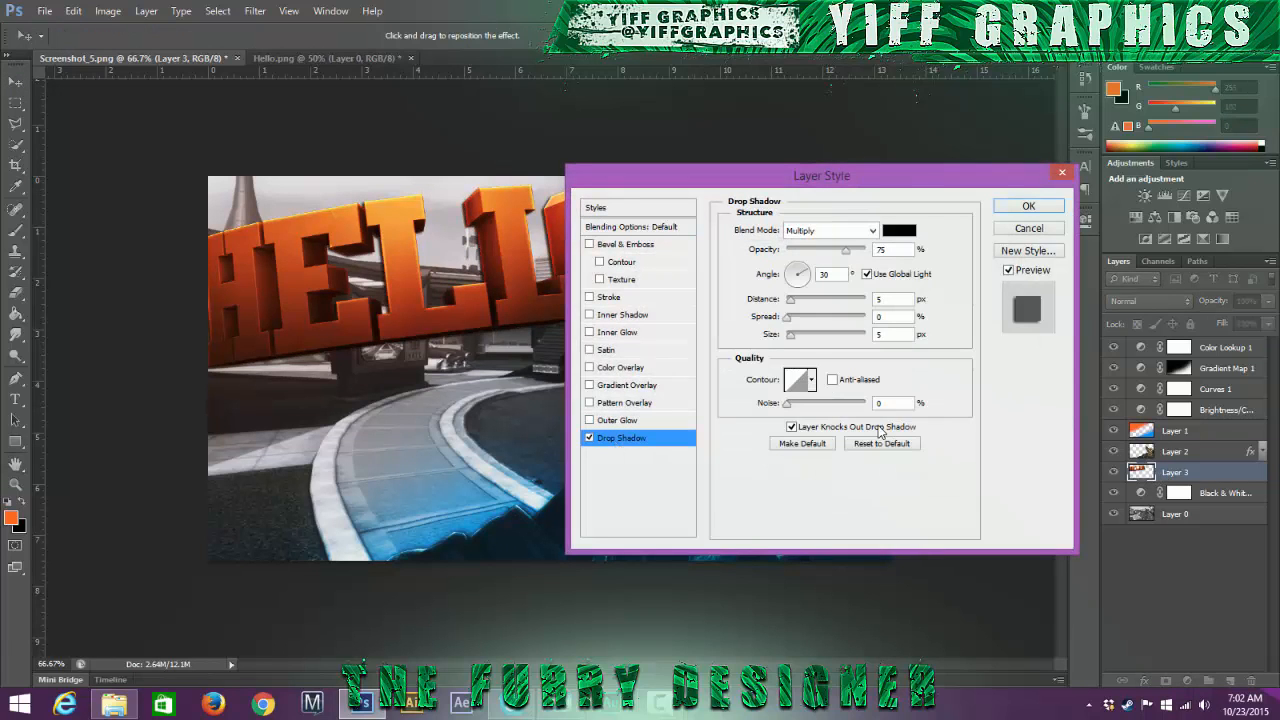
click(866, 274)
double_click(899, 298)
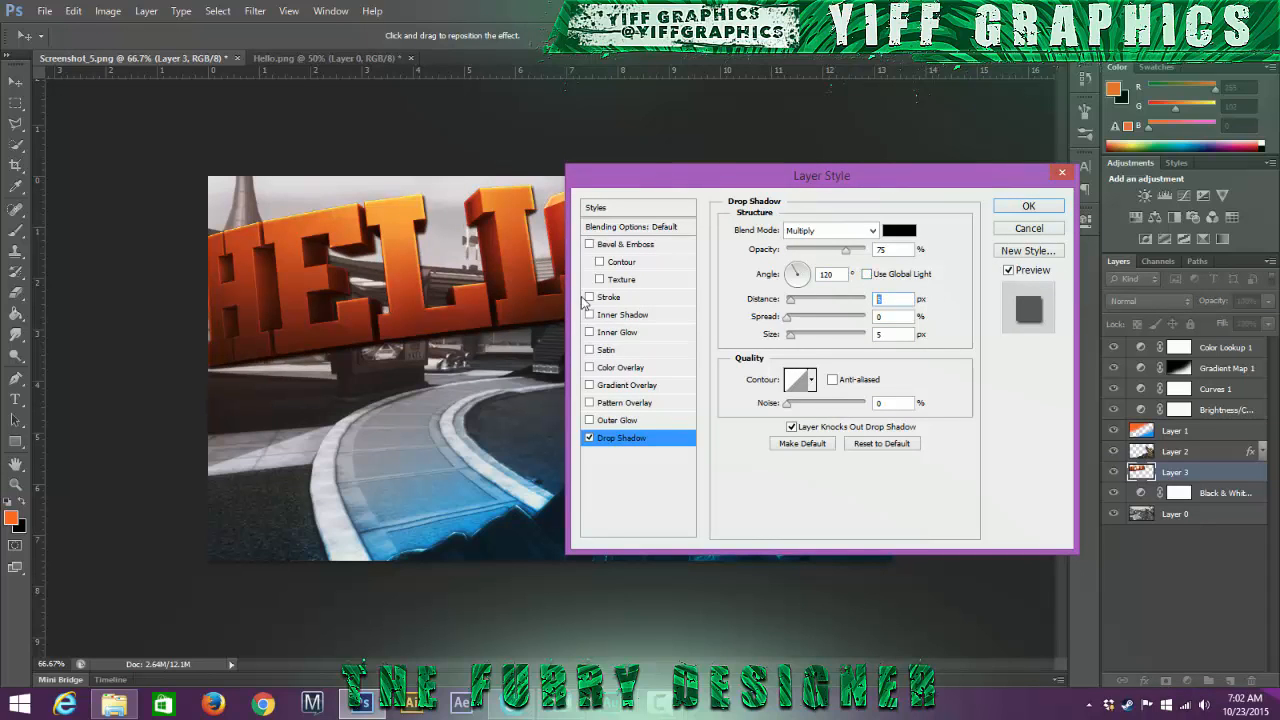
text(10)
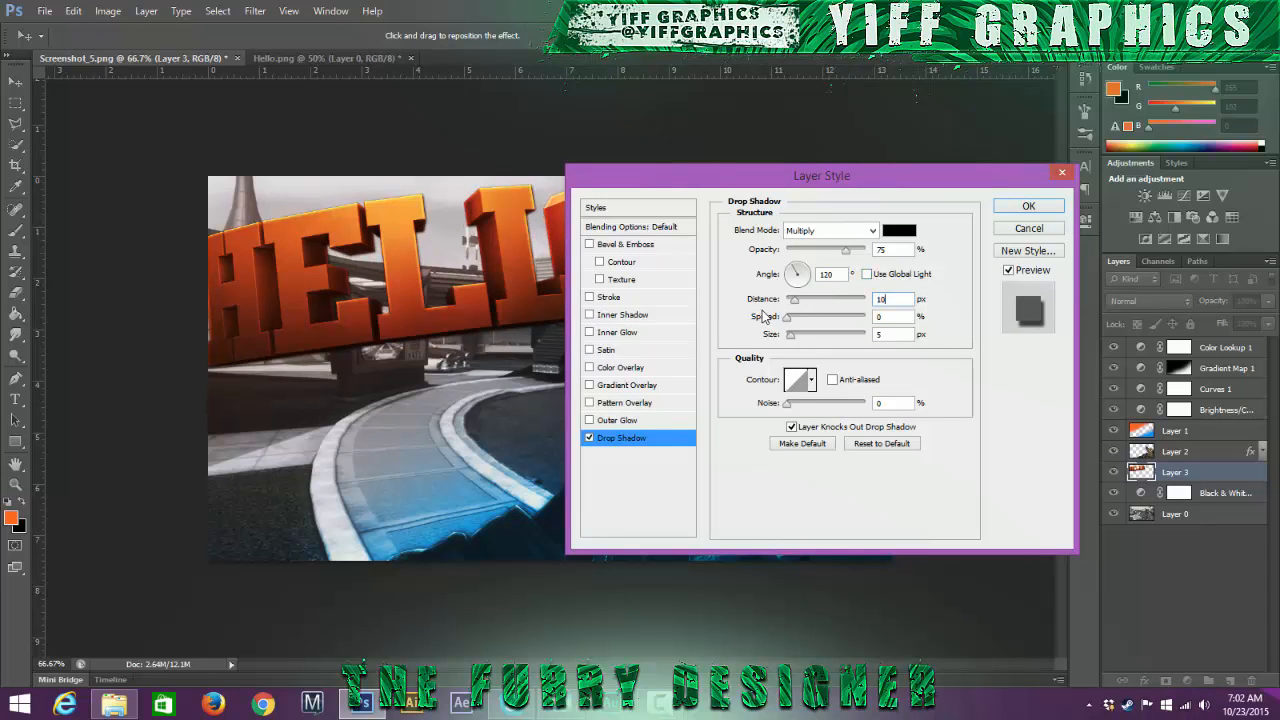
key(Tab)
text(30)
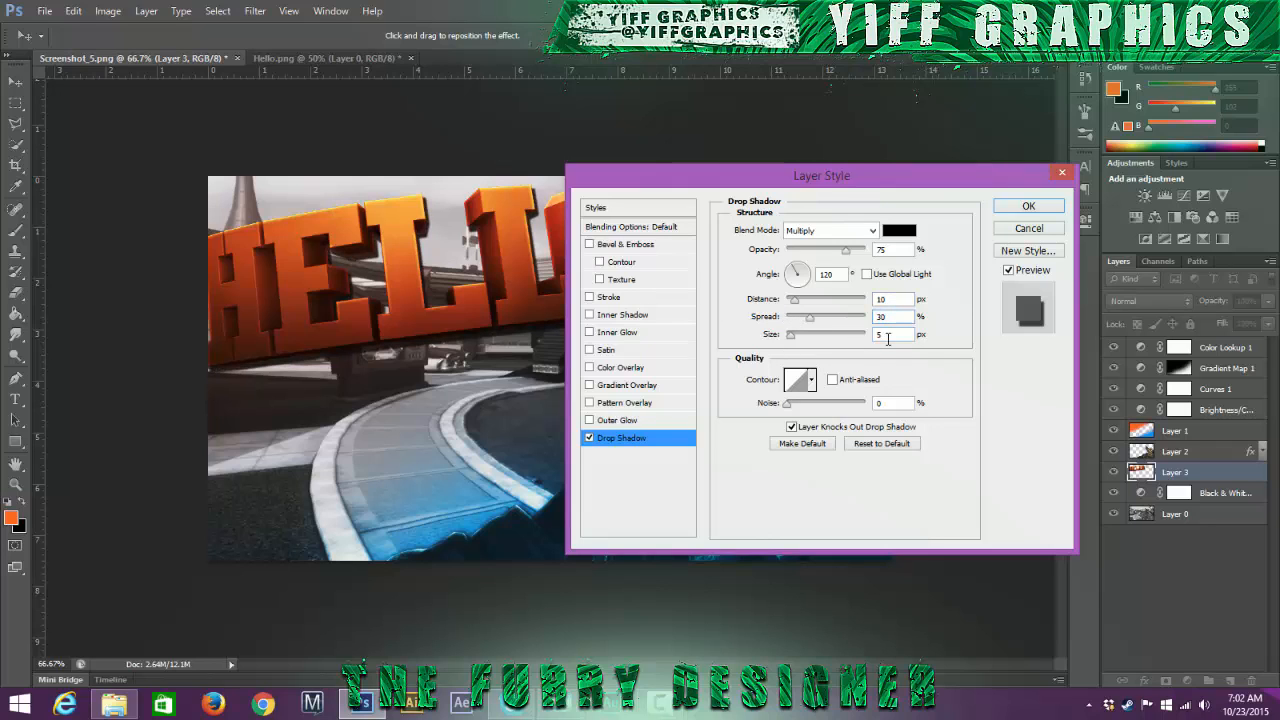
text(20)
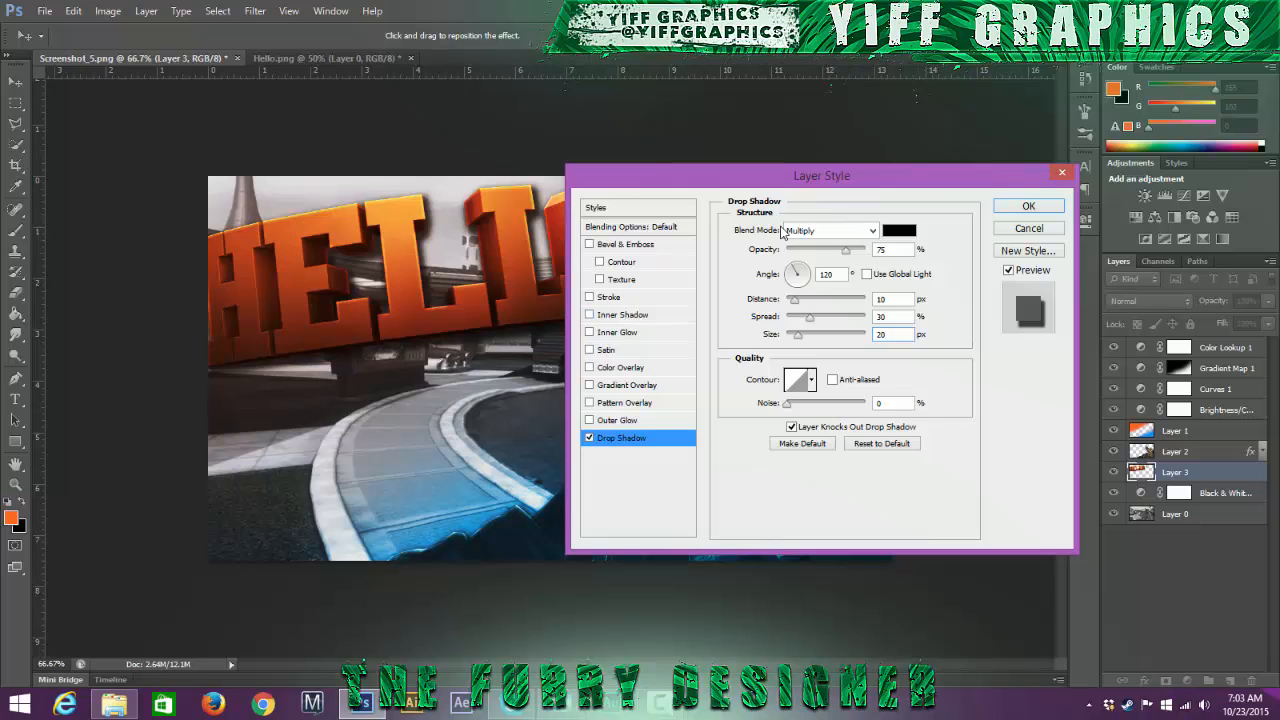
click(1031, 205)
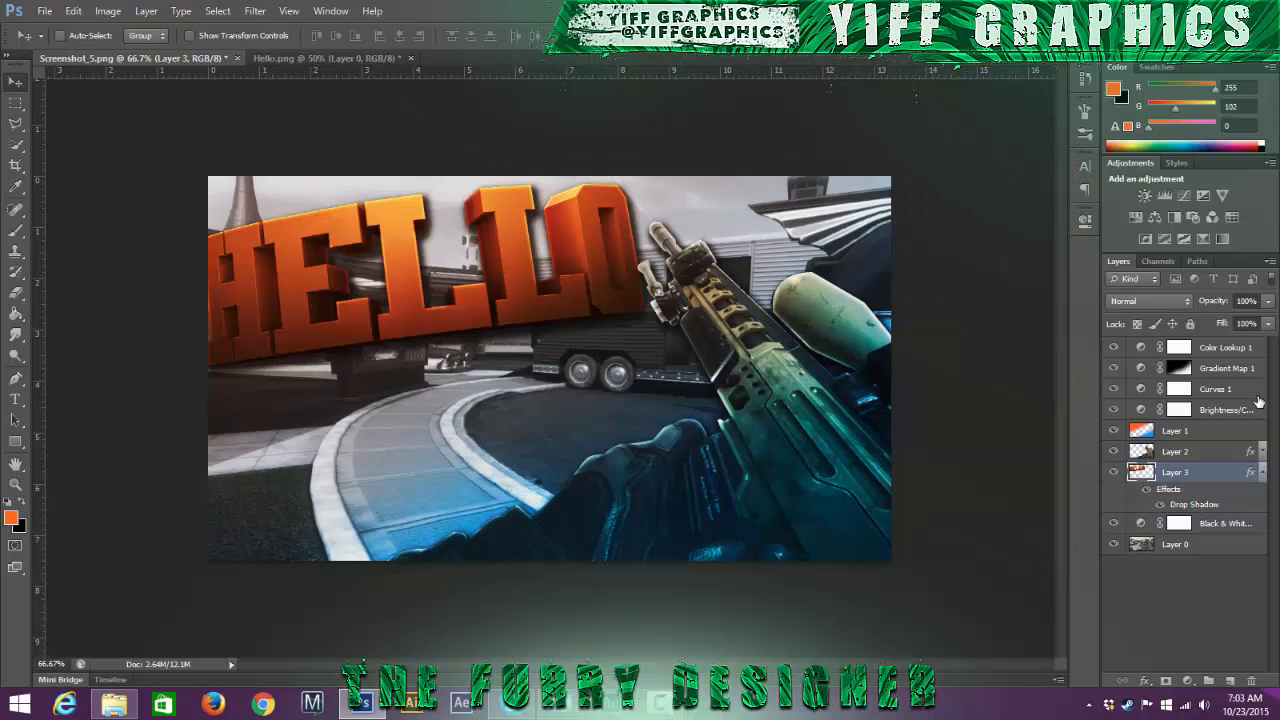
Step: Add a new layer above Color Lookup 1 and set the foreground colour to white
click(1218, 350)
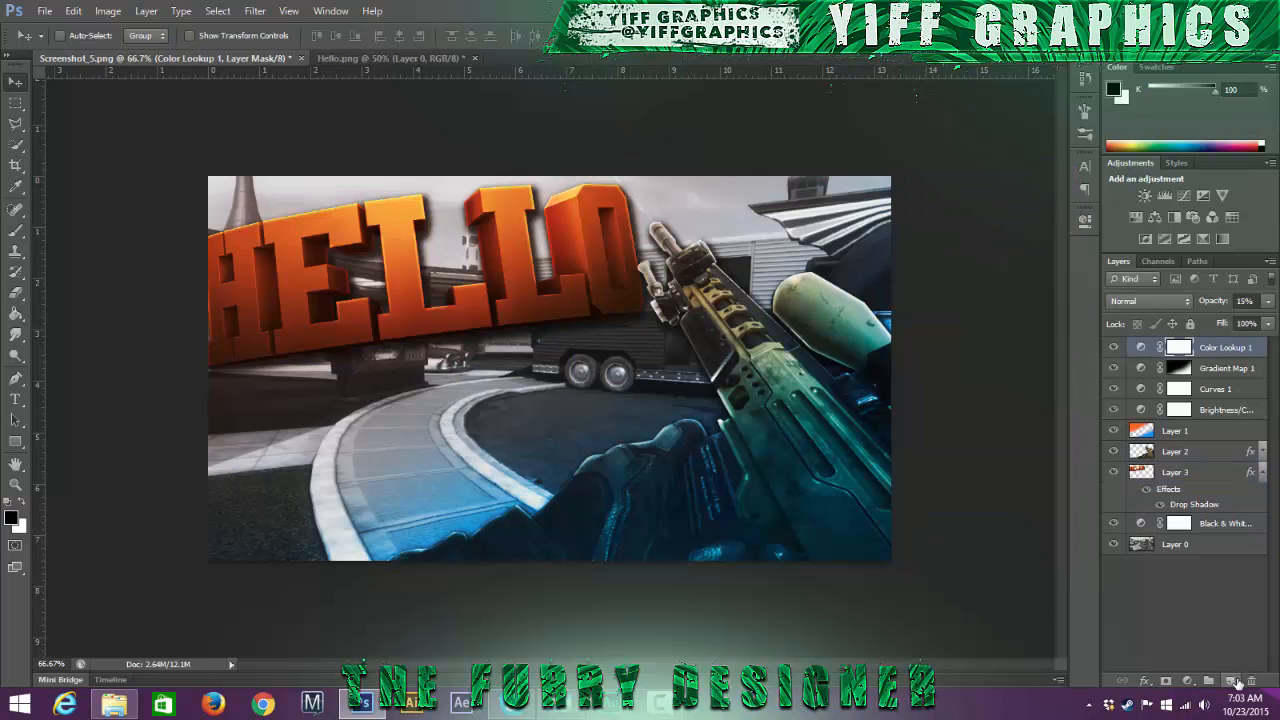
click(1230, 681)
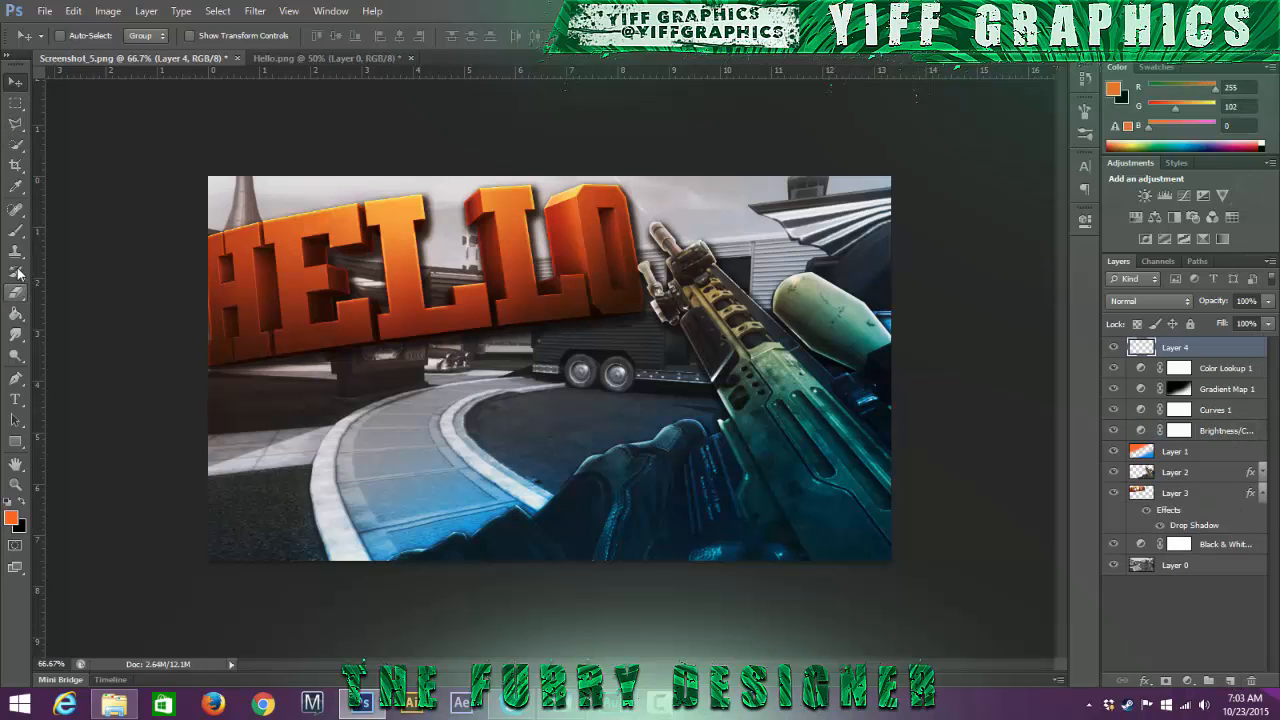
click(16, 186)
click(10, 516)
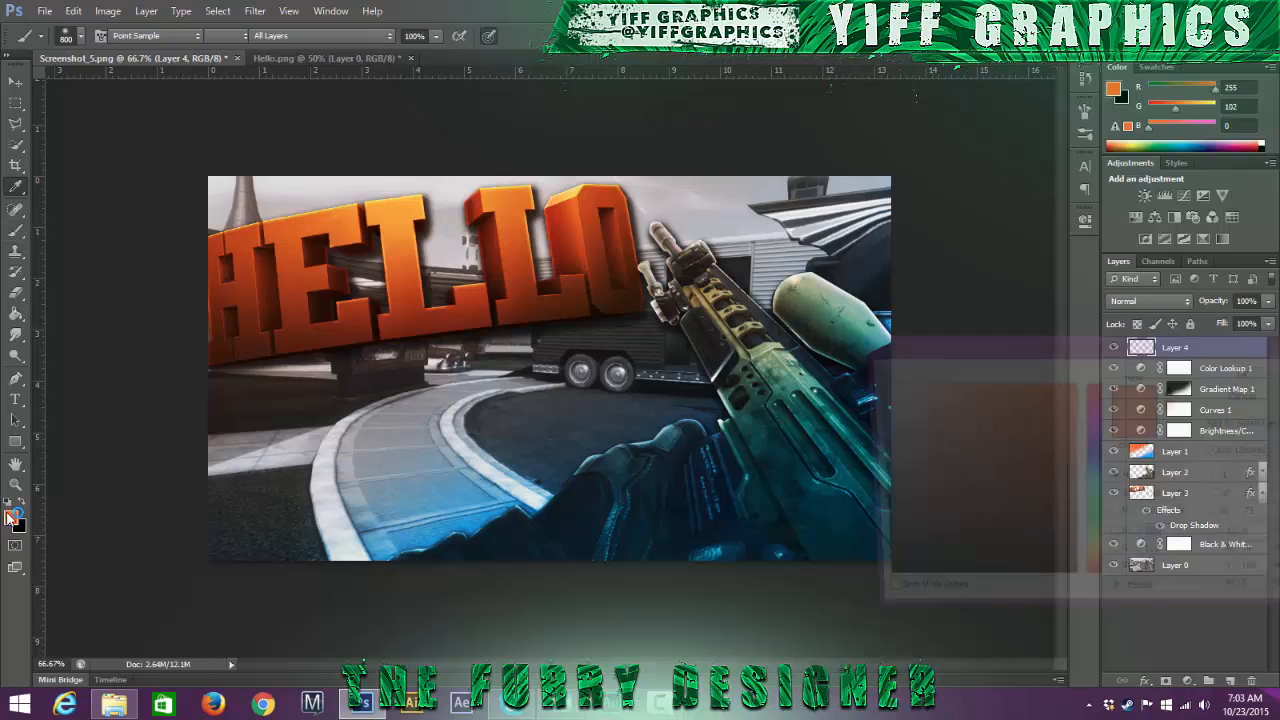
click(648, 190)
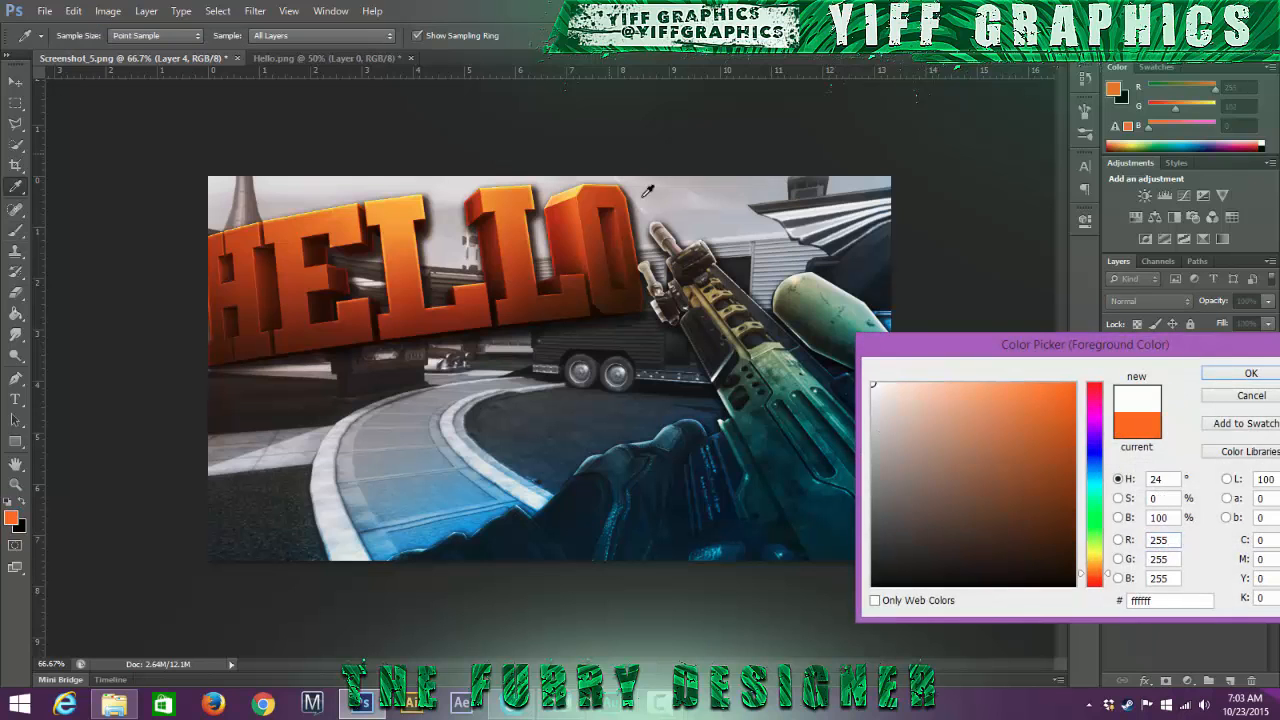
click(1240, 376)
Step: Paint a soft white glow with two 800 px brush dabs at the middle of the image's top edge
key(b)
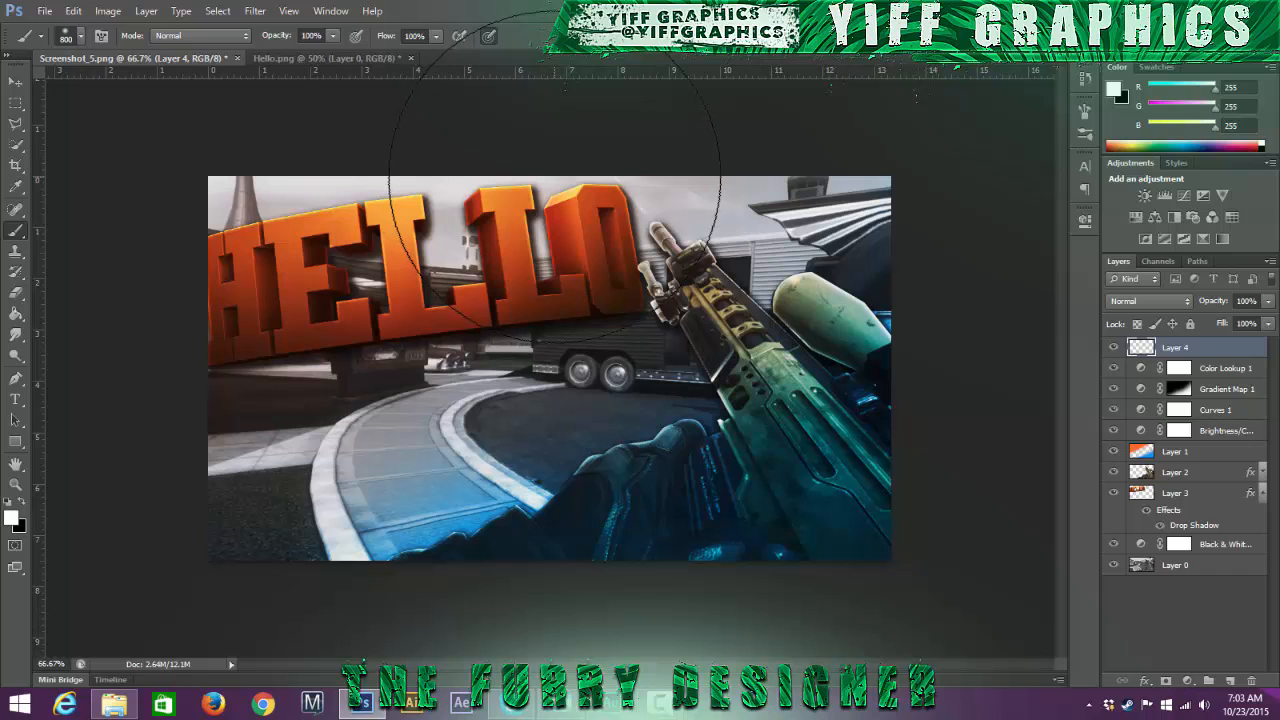
click(555, 176)
click(555, 178)
Step: Stretch the white glow horizontally to about 210% width and set its layer opacity to 25%
key(ctrl+t)
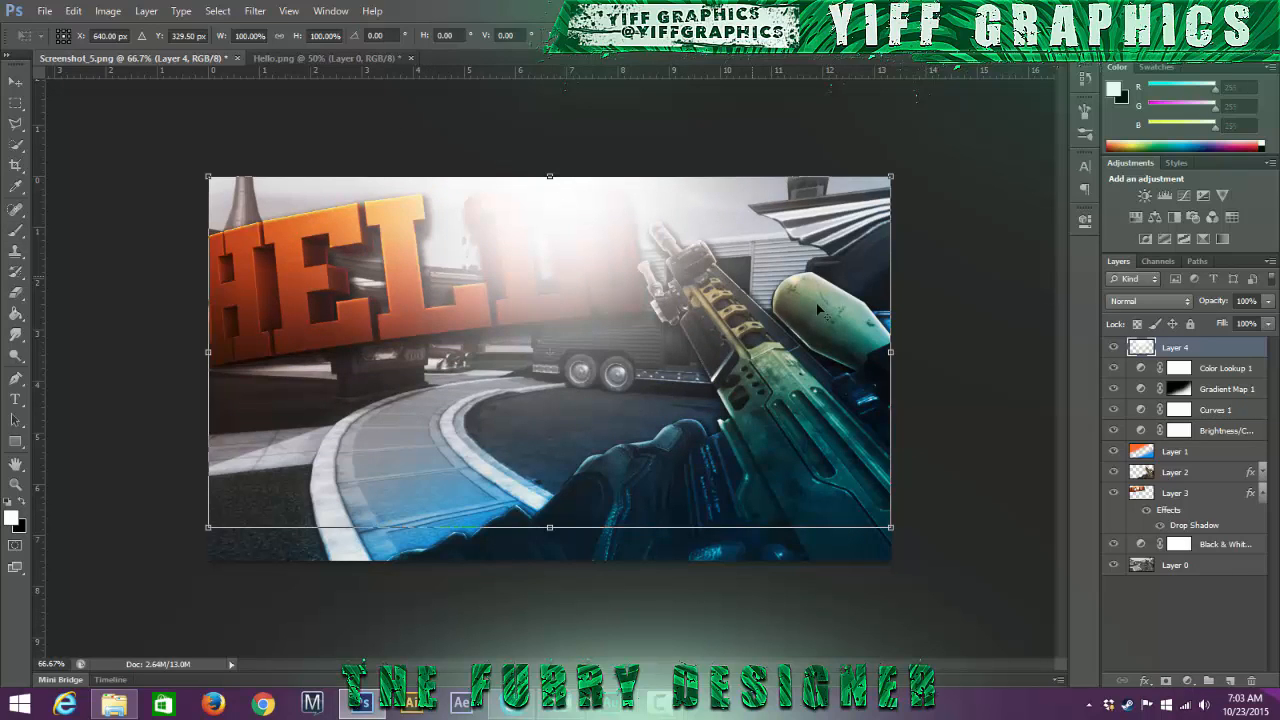
drag(890, 352, 1265, 352)
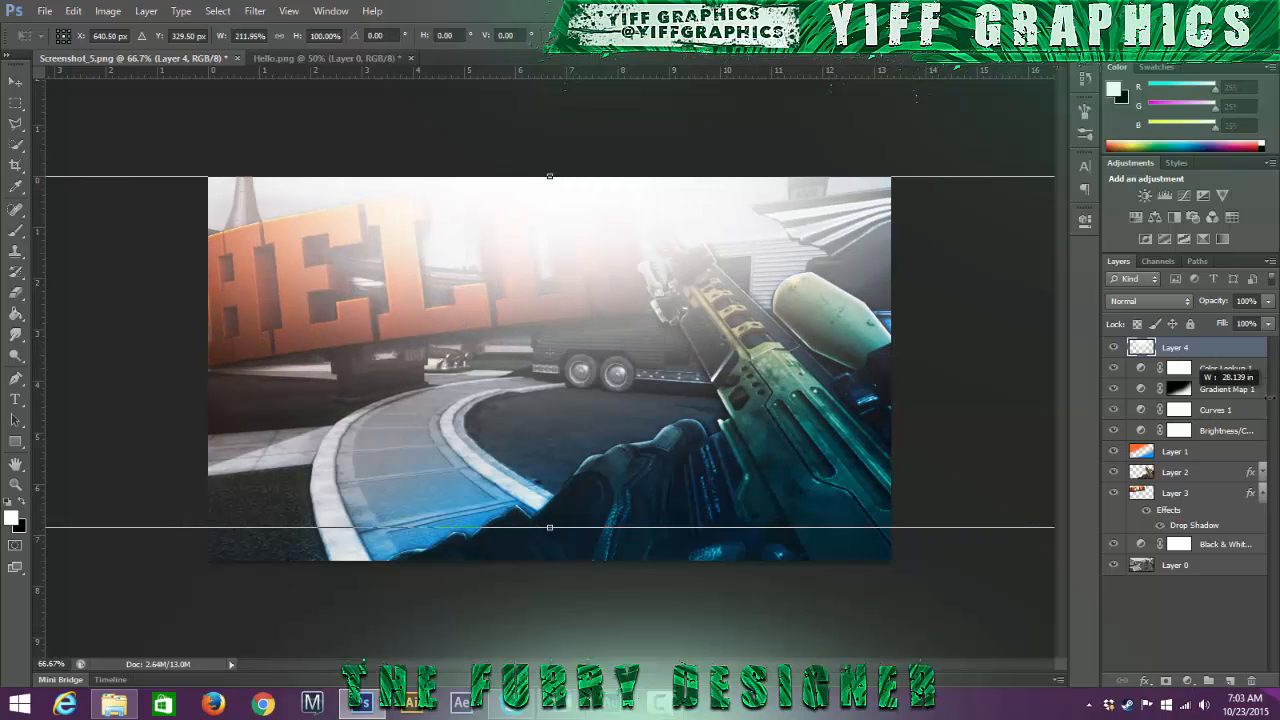
click(16, 84)
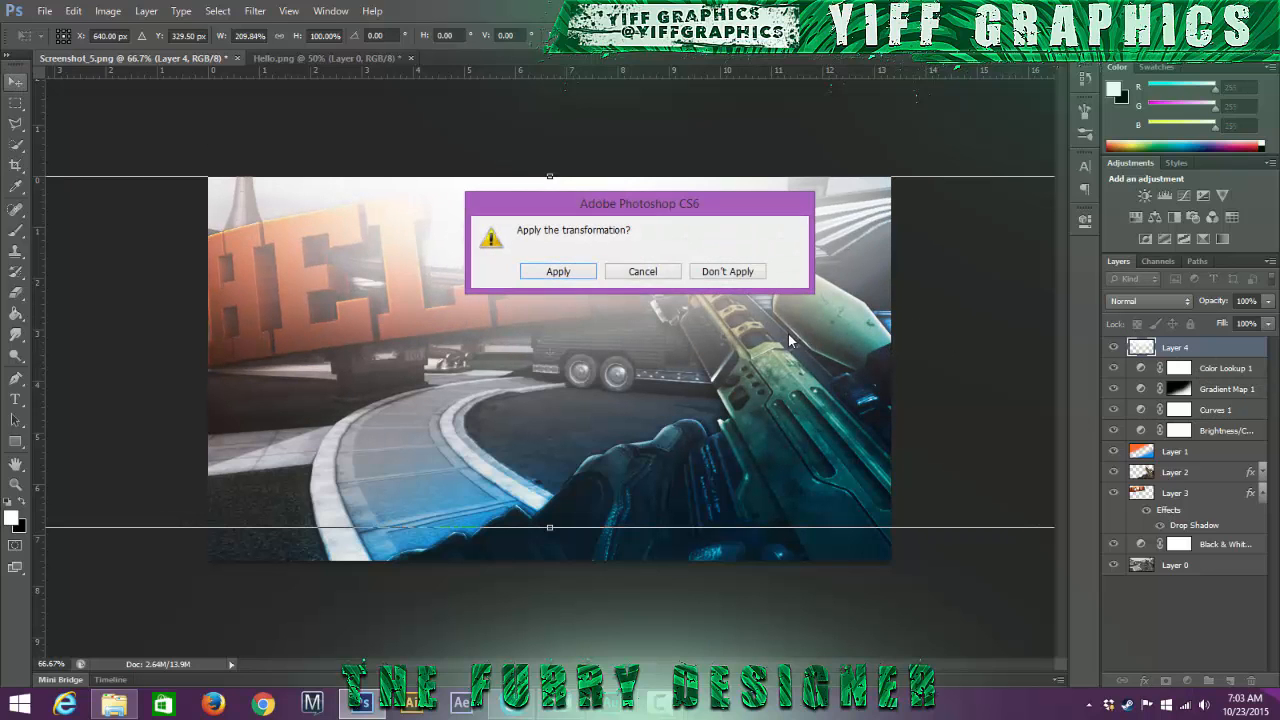
click(552, 276)
click(1254, 301)
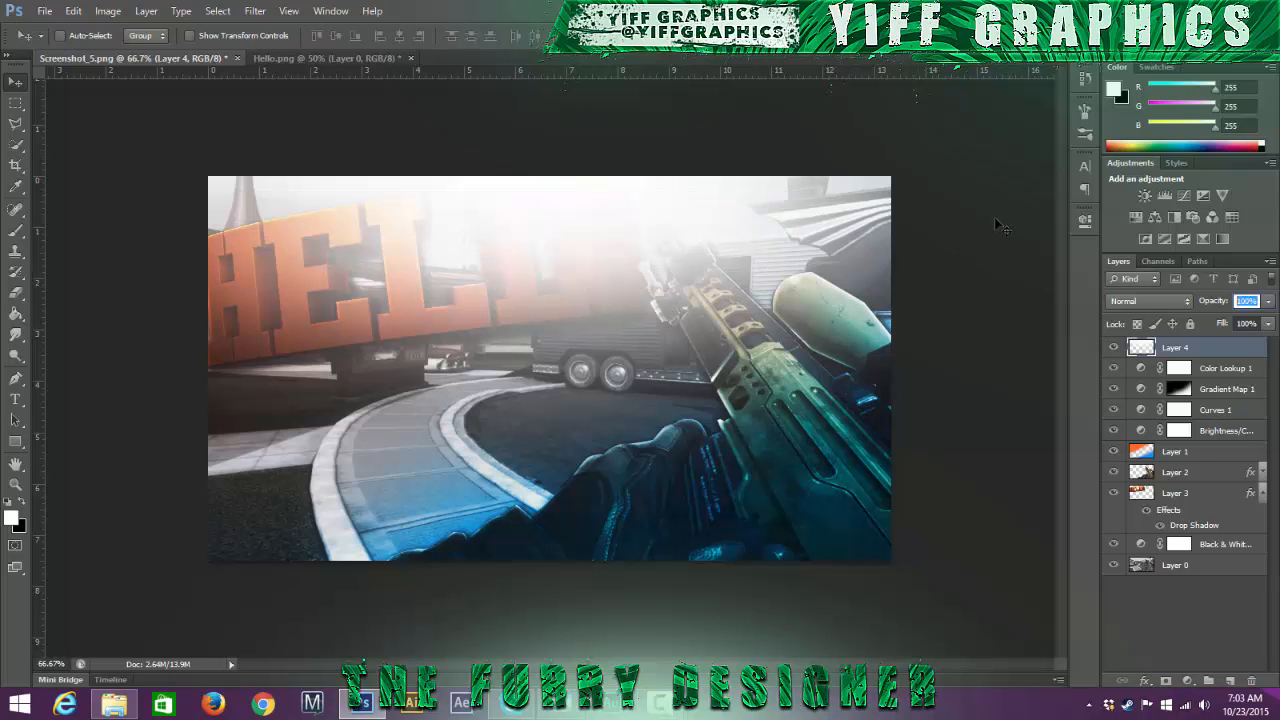
text(25)
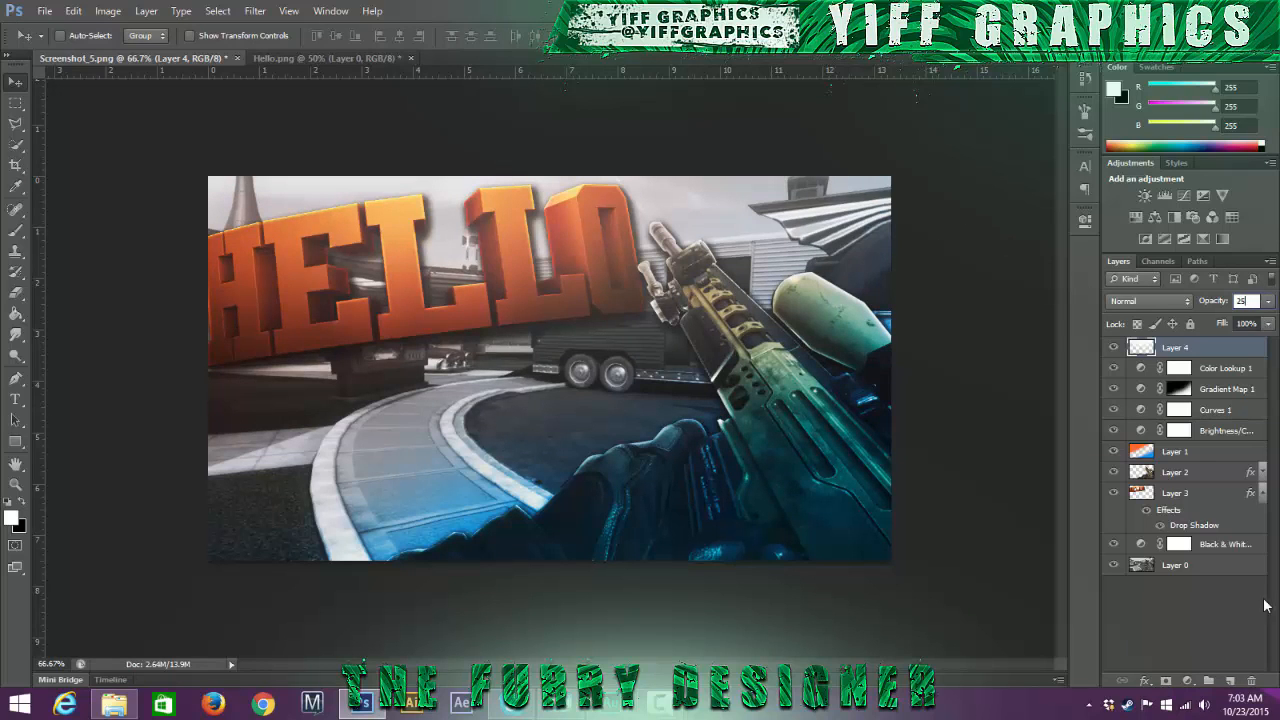
Step: Add a new layer on top and fill it with Apply Image using the merged Screenshot_5.png, RGB channel, Multiply blending and 100% opacity
click(1230, 681)
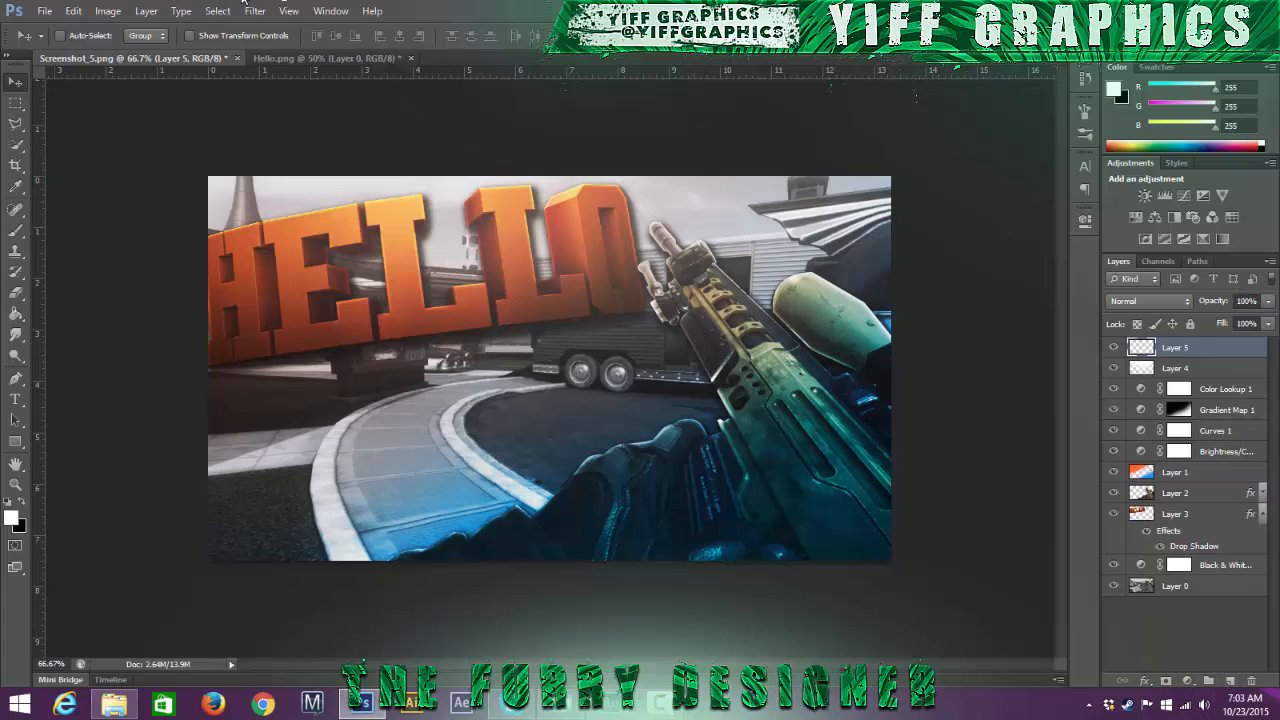
click(108, 11)
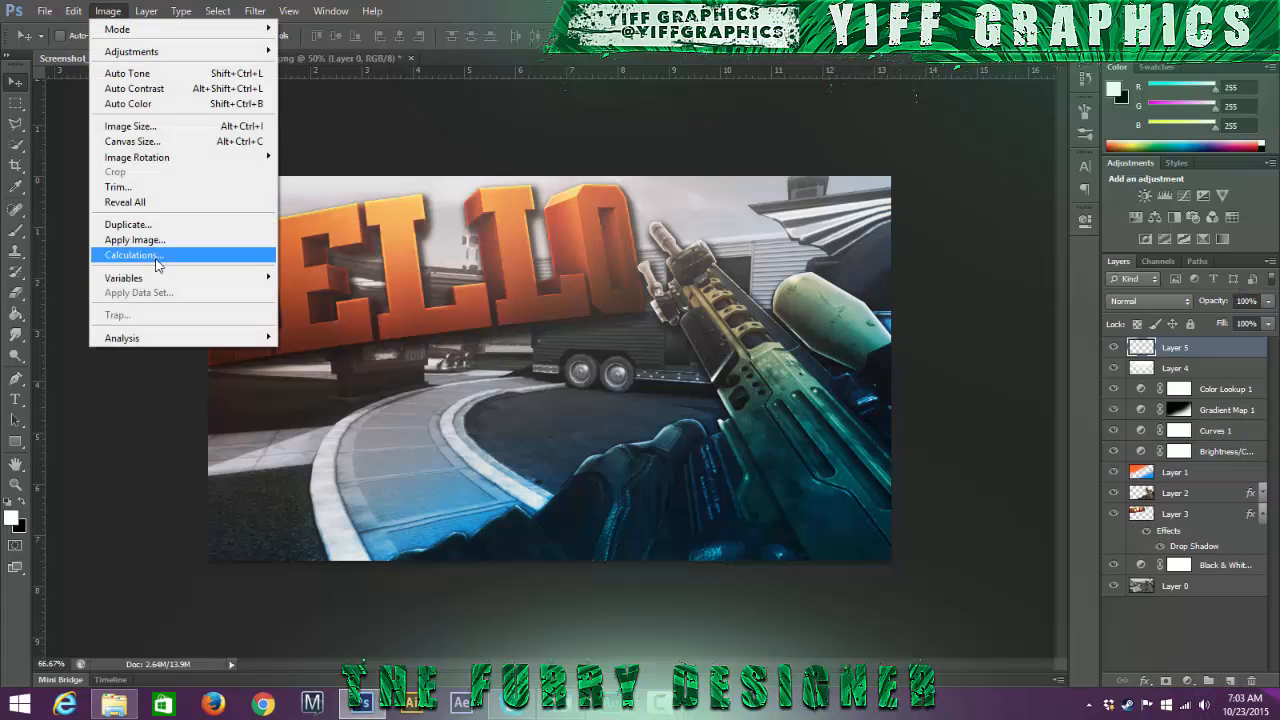
click(150, 240)
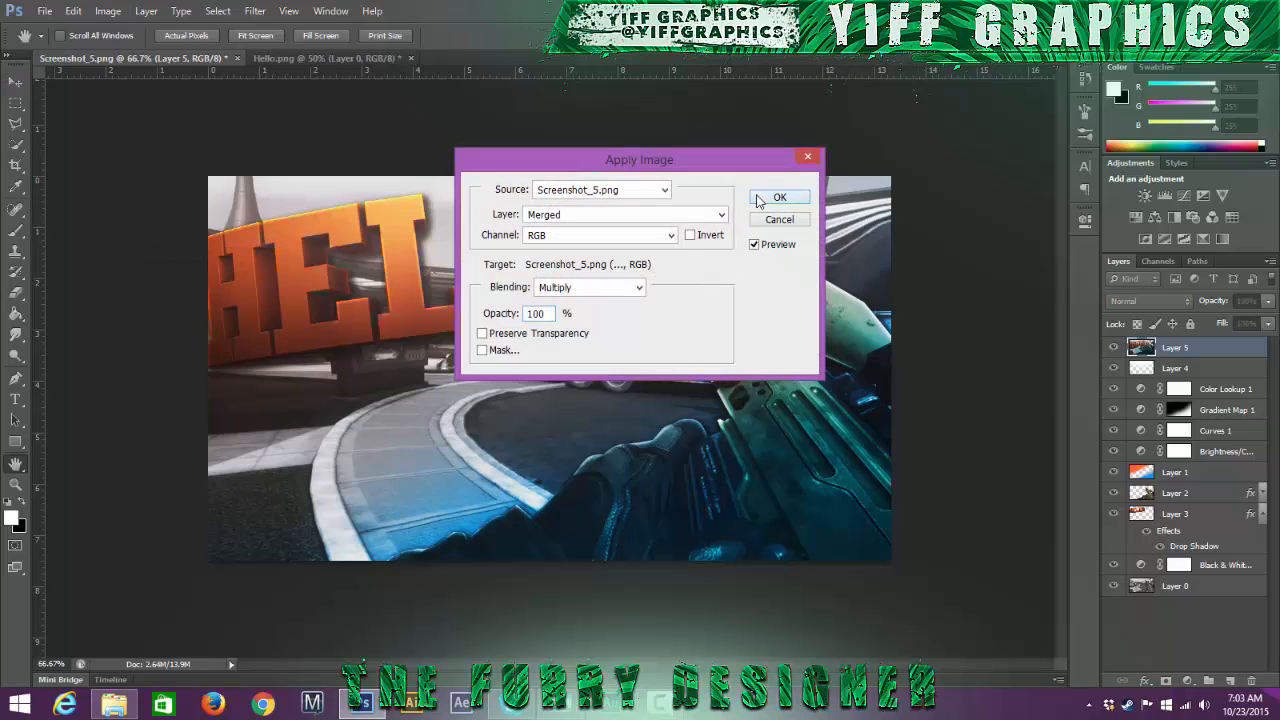
click(762, 198)
key(v)
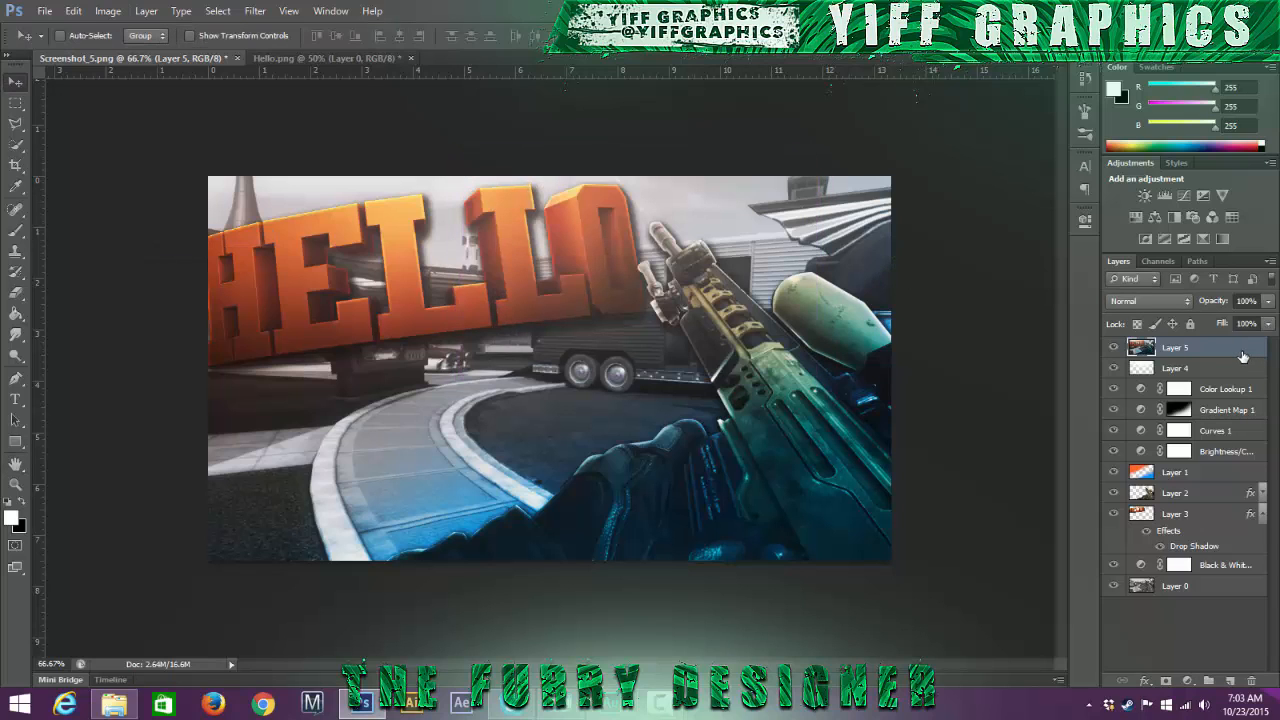
Step: Duplicate Layer 5 and set custom Lens Correction fringes on the copy: Red/Cyan -100, Green/Magenta +50, Blue/Yellow -100
key(ctrl+j)
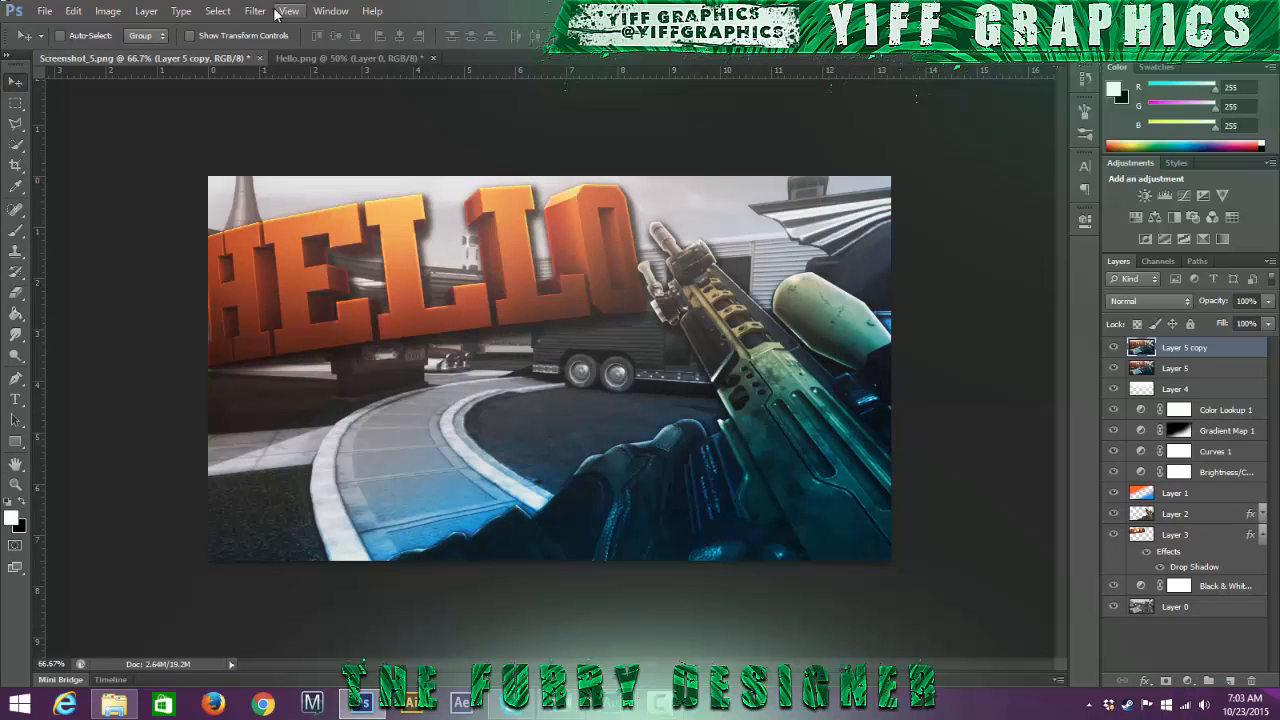
click(255, 11)
click(290, 103)
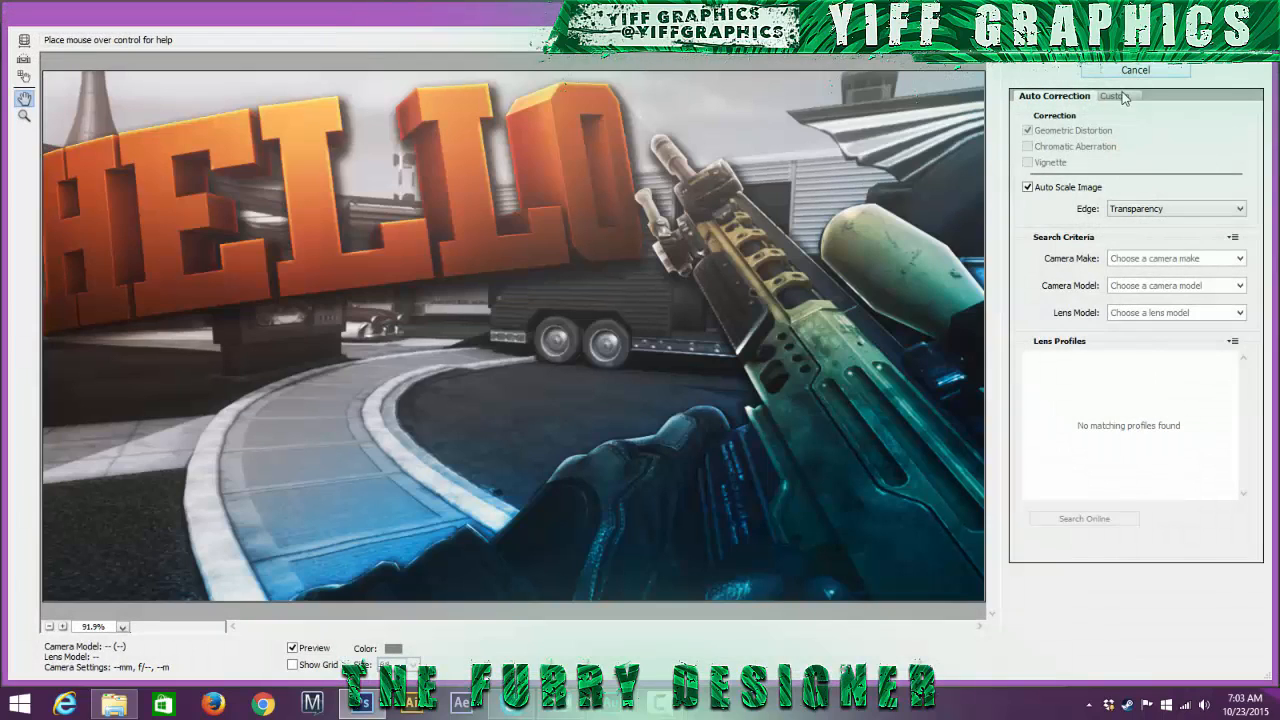
click(1117, 96)
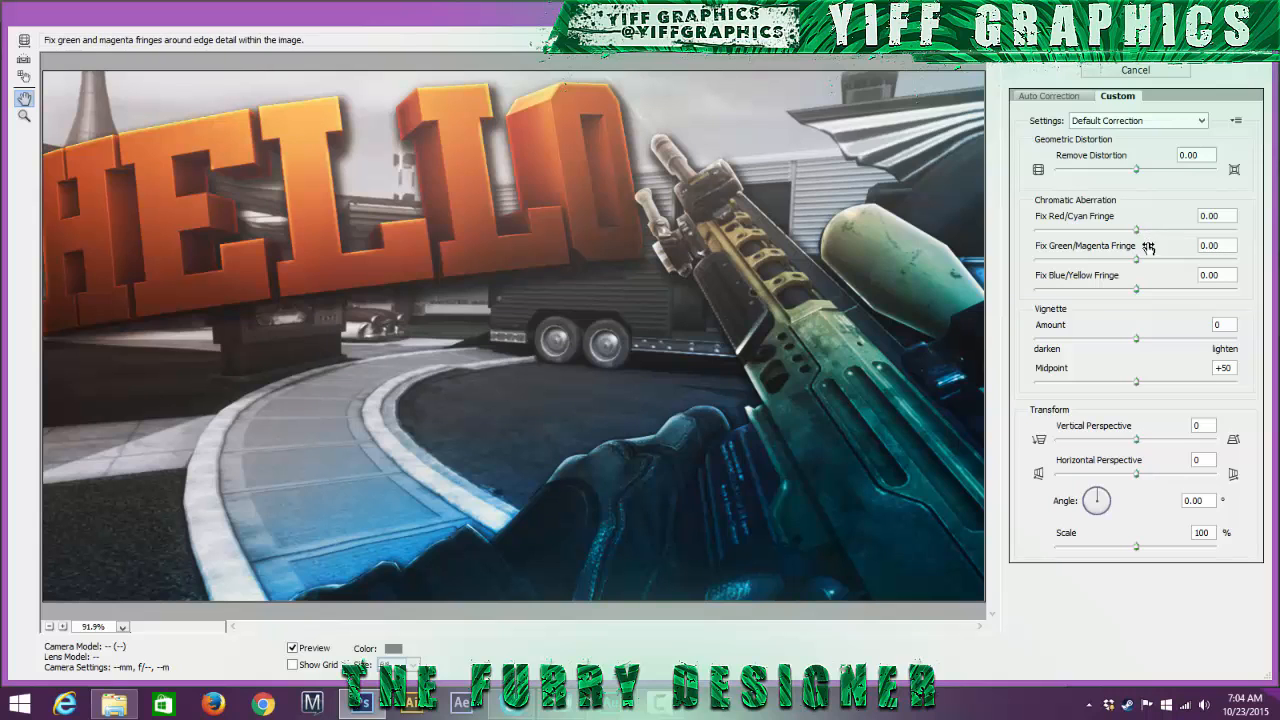
drag(1136, 259, 1186, 268)
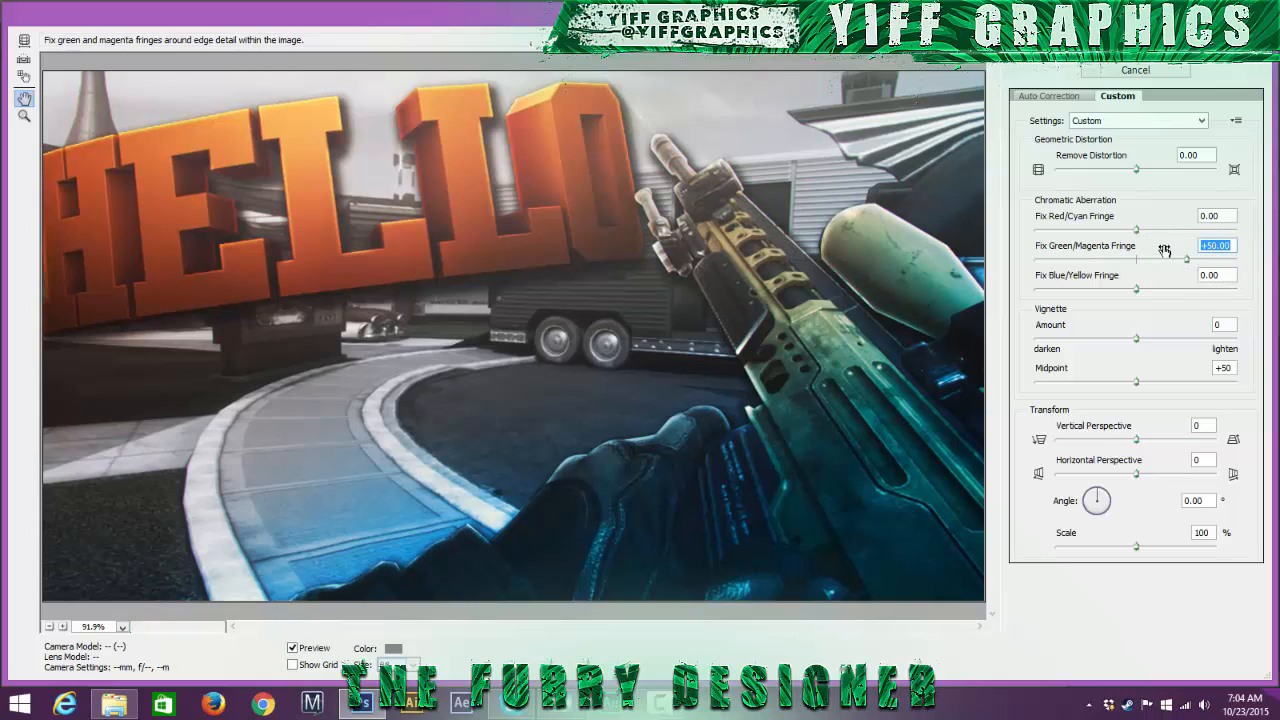
drag(1136, 229, 994, 246)
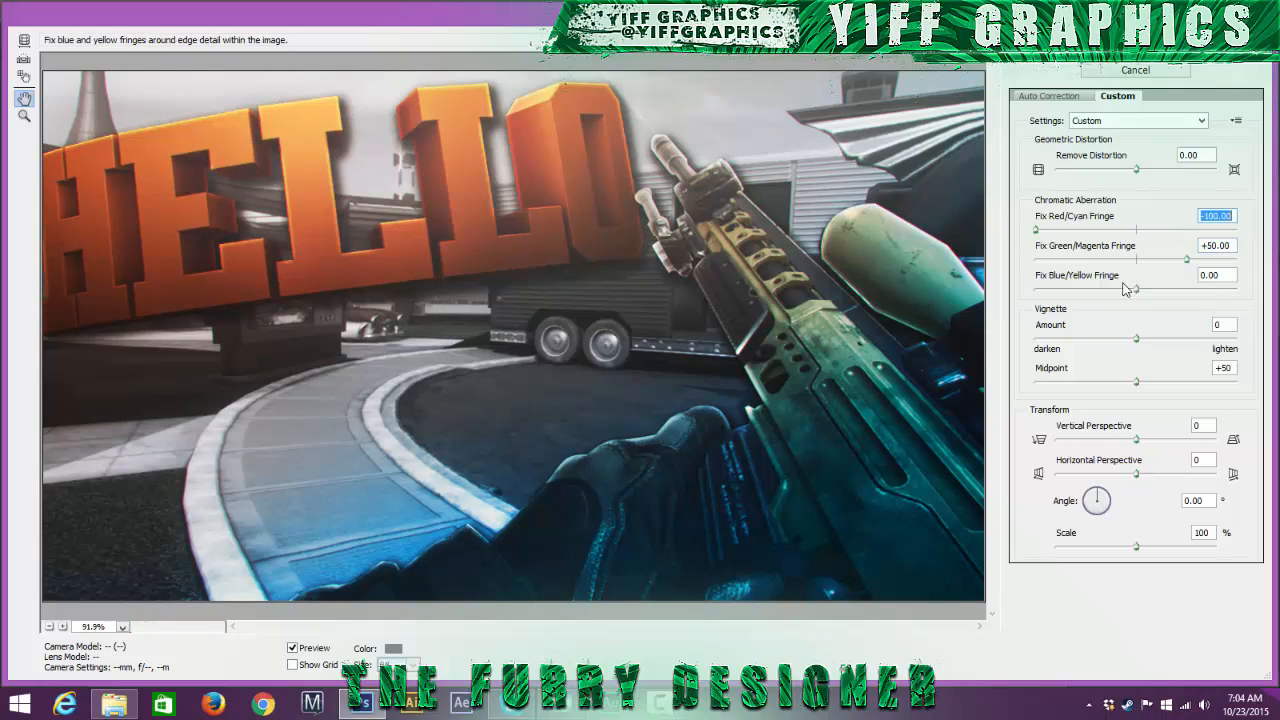
drag(1136, 289, 995, 295)
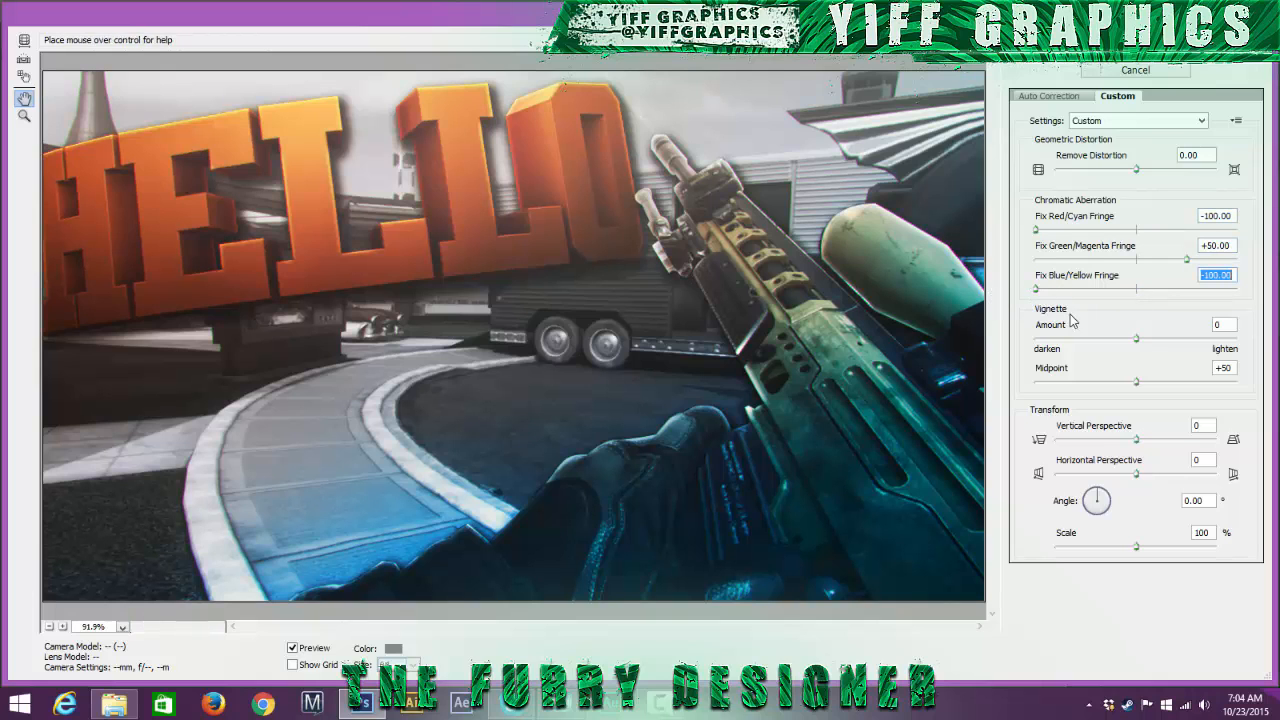
Step: Set the Lens Correction vignette amount to -25 and midpoint to 75, and apply the filter
click(1220, 326)
text(-25)
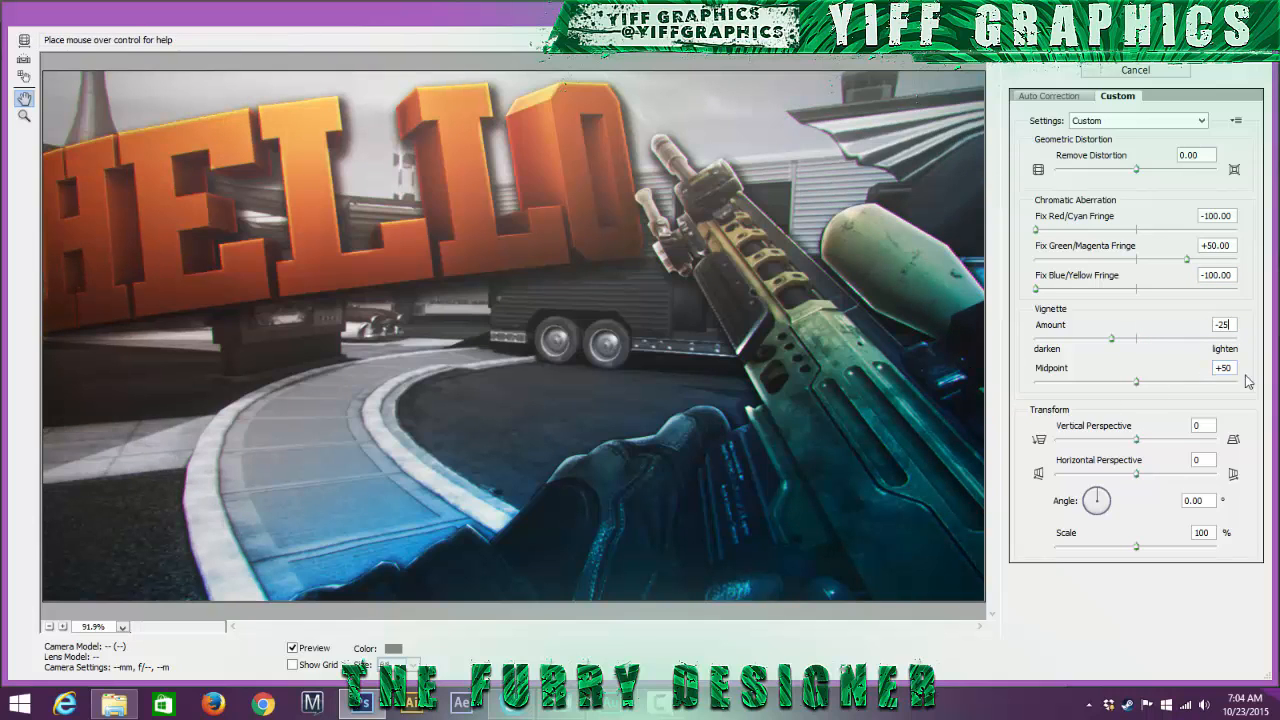
key(Tab)
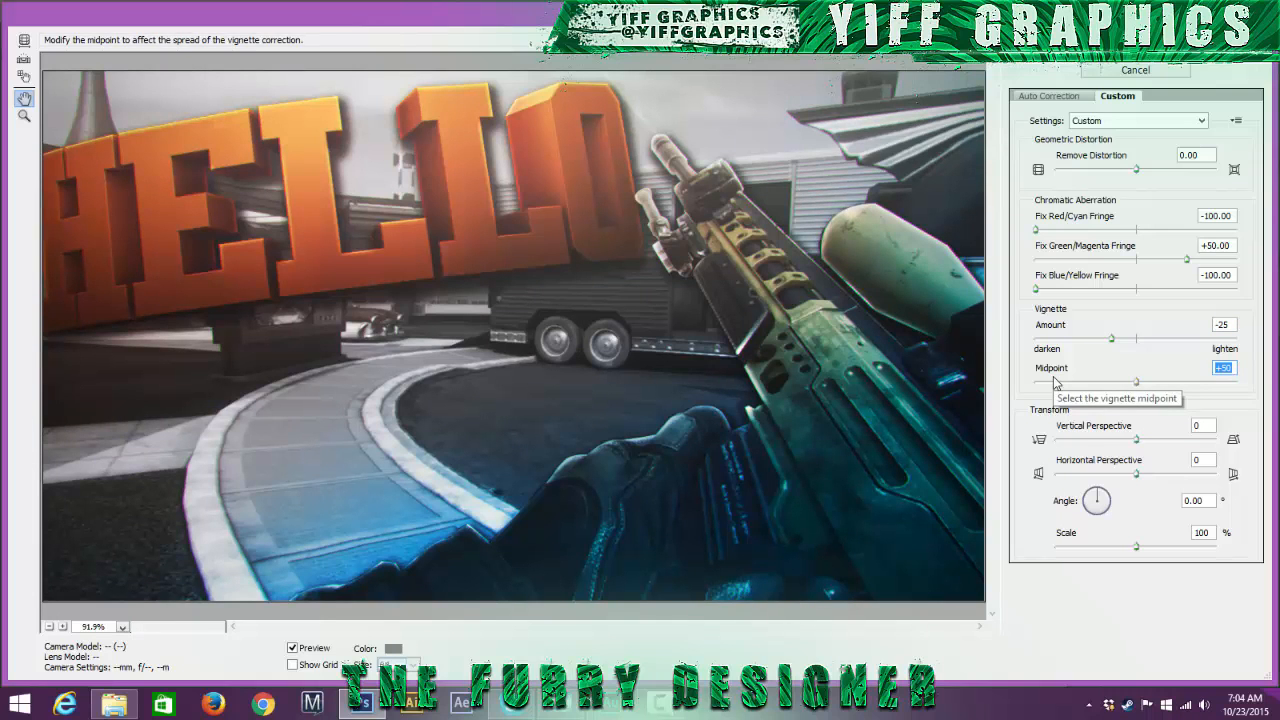
text(75)
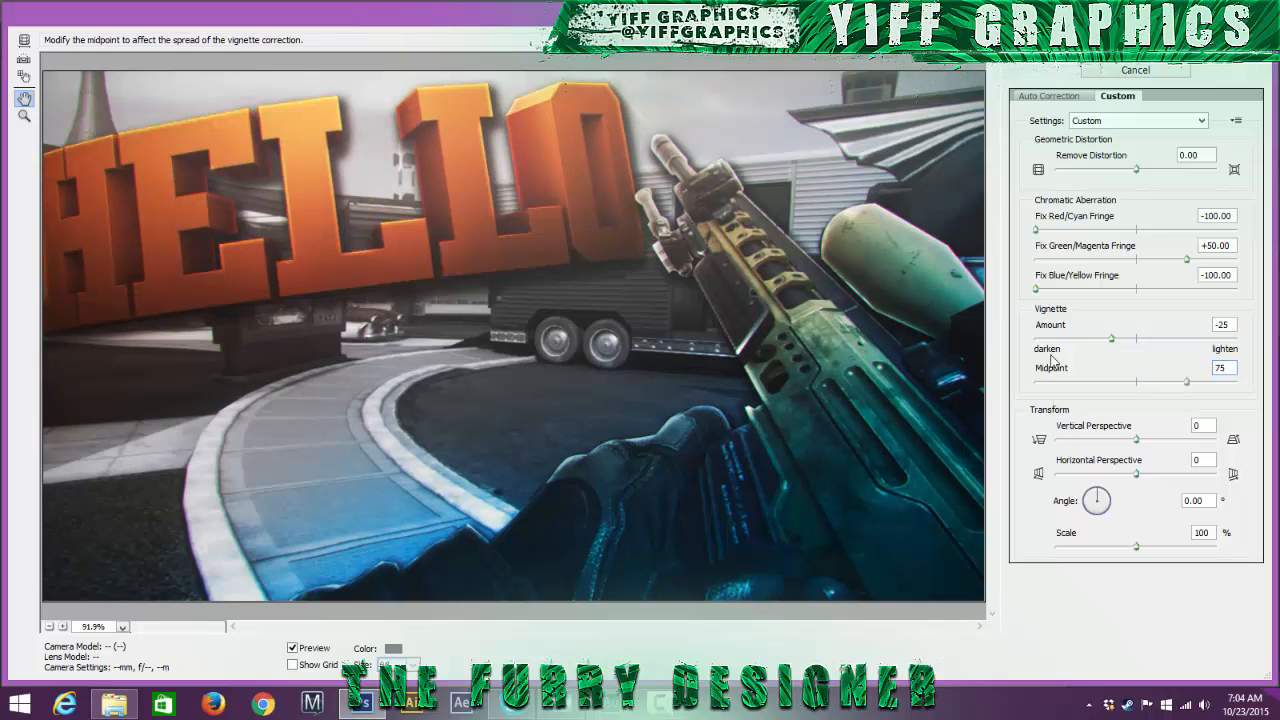
click(1135, 46)
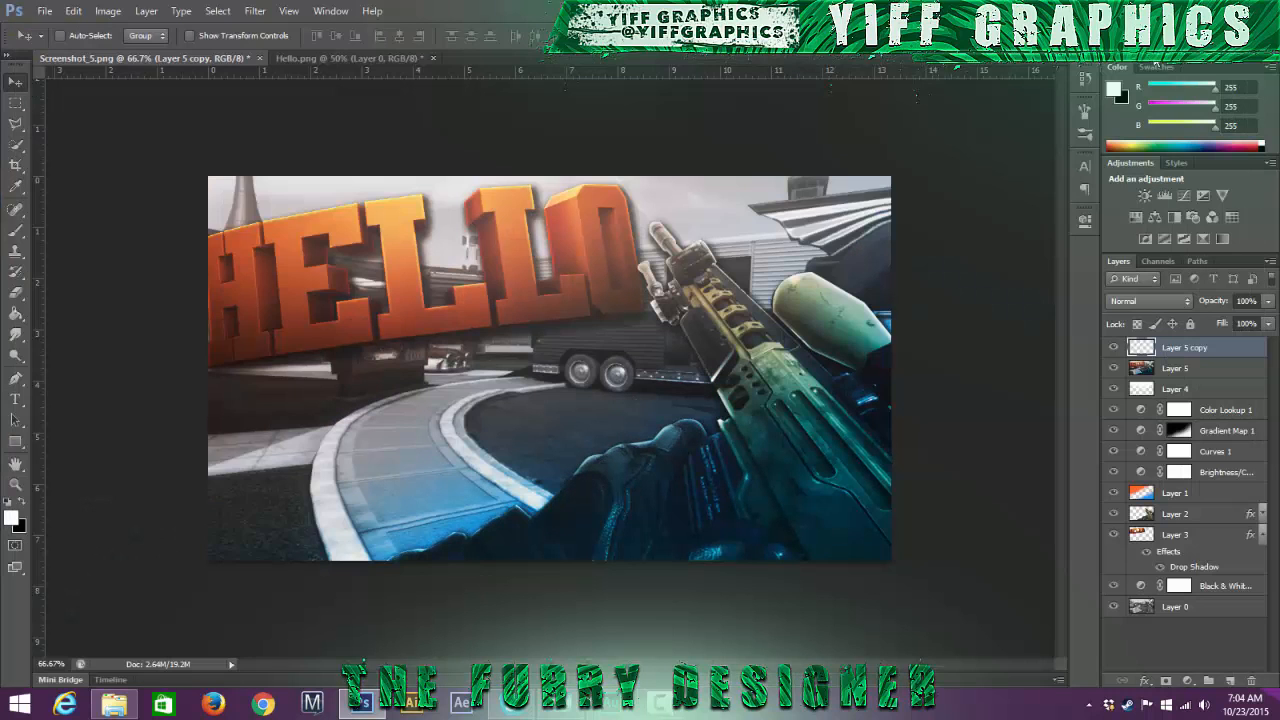
Step: Paint a soft white glow over the upper edge of the LLO letters on a new layer with an 800 px brush, at 35% layer opacity
click(1230, 680)
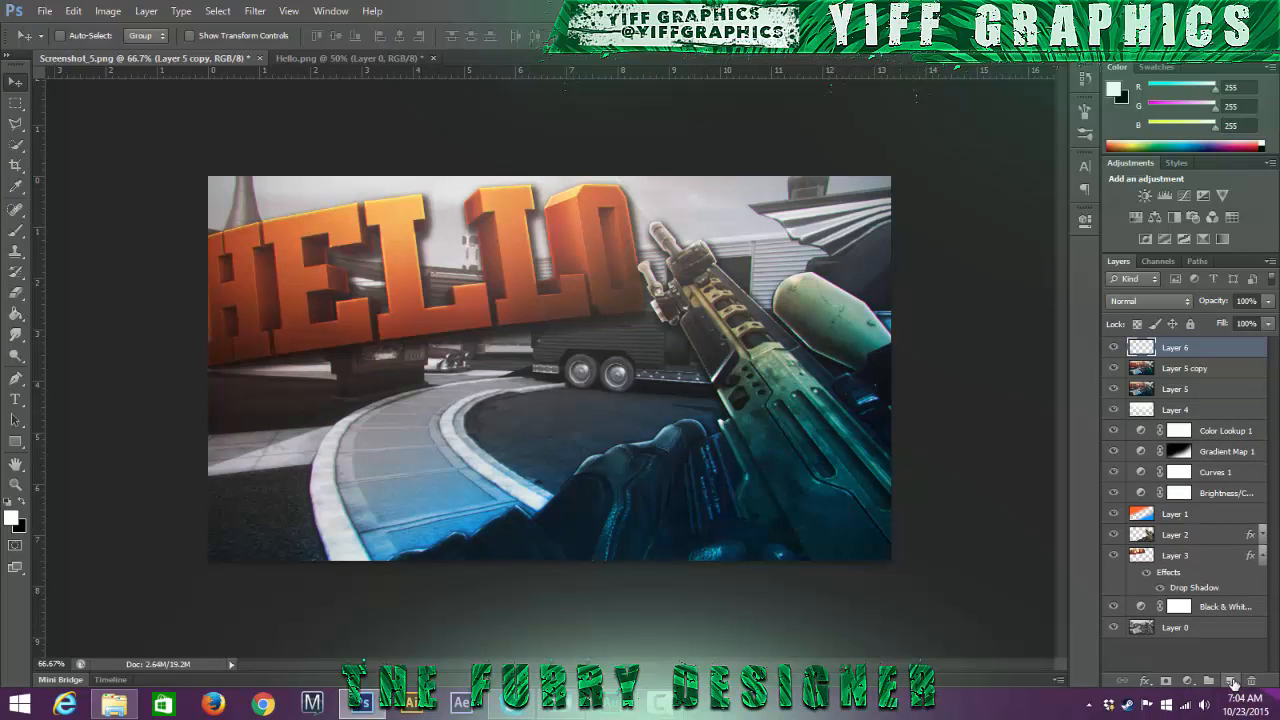
click(25, 231)
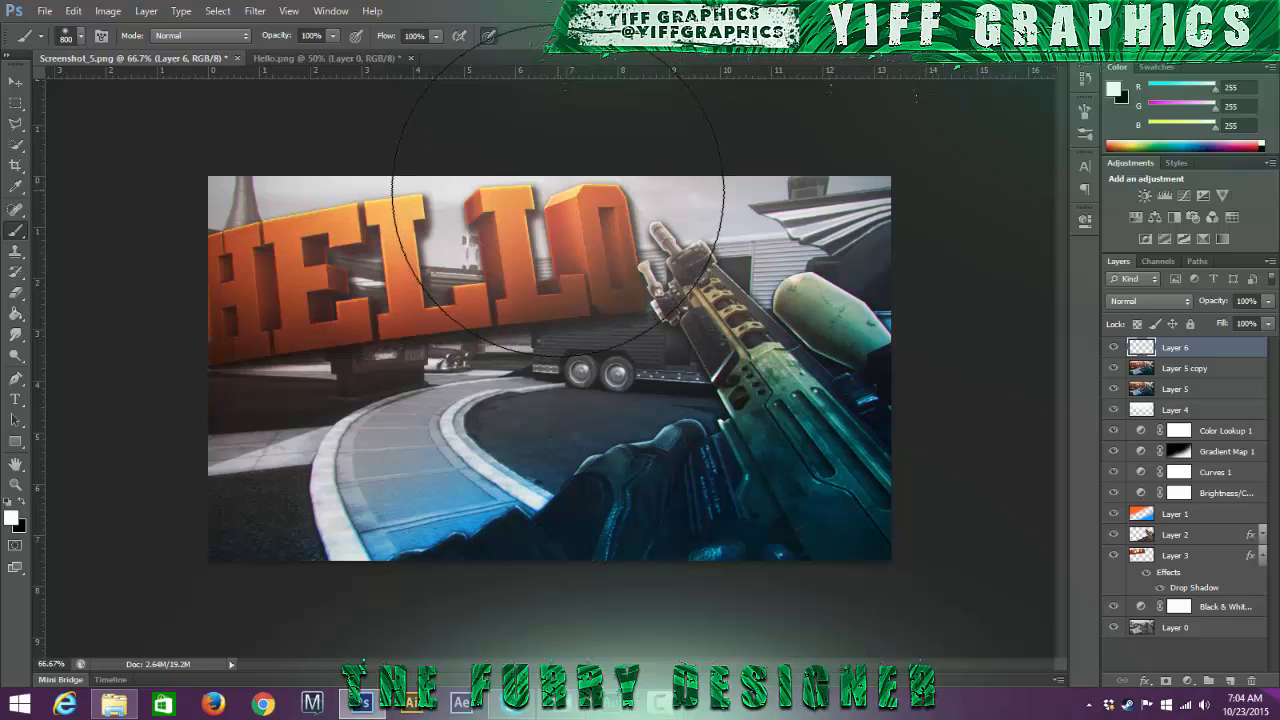
click(557, 190)
click(557, 190)
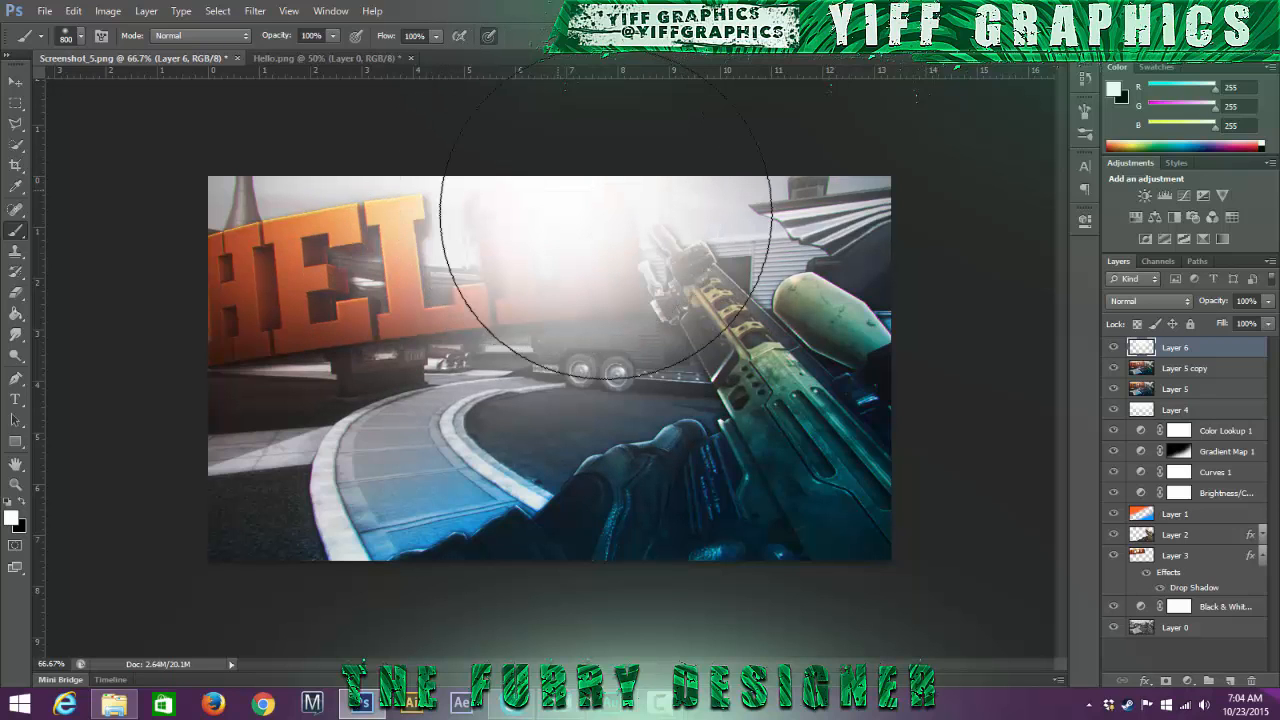
click(1240, 300)
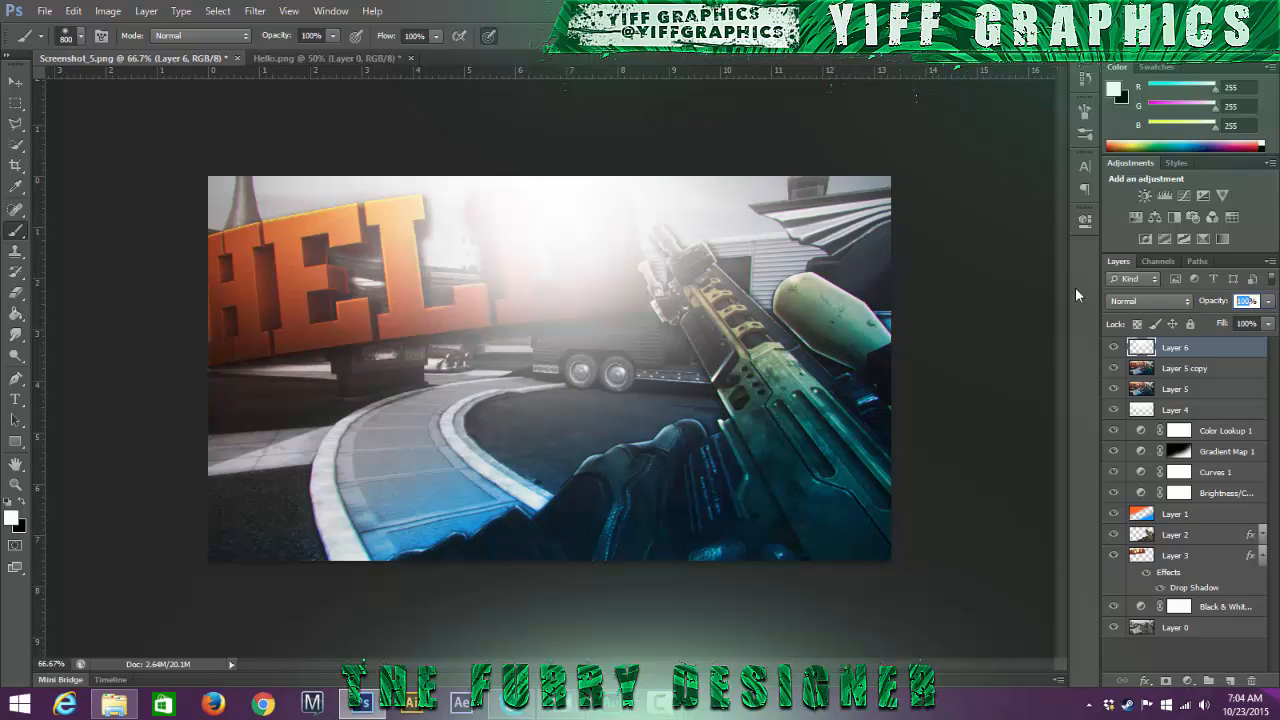
text(35)
key(Return)
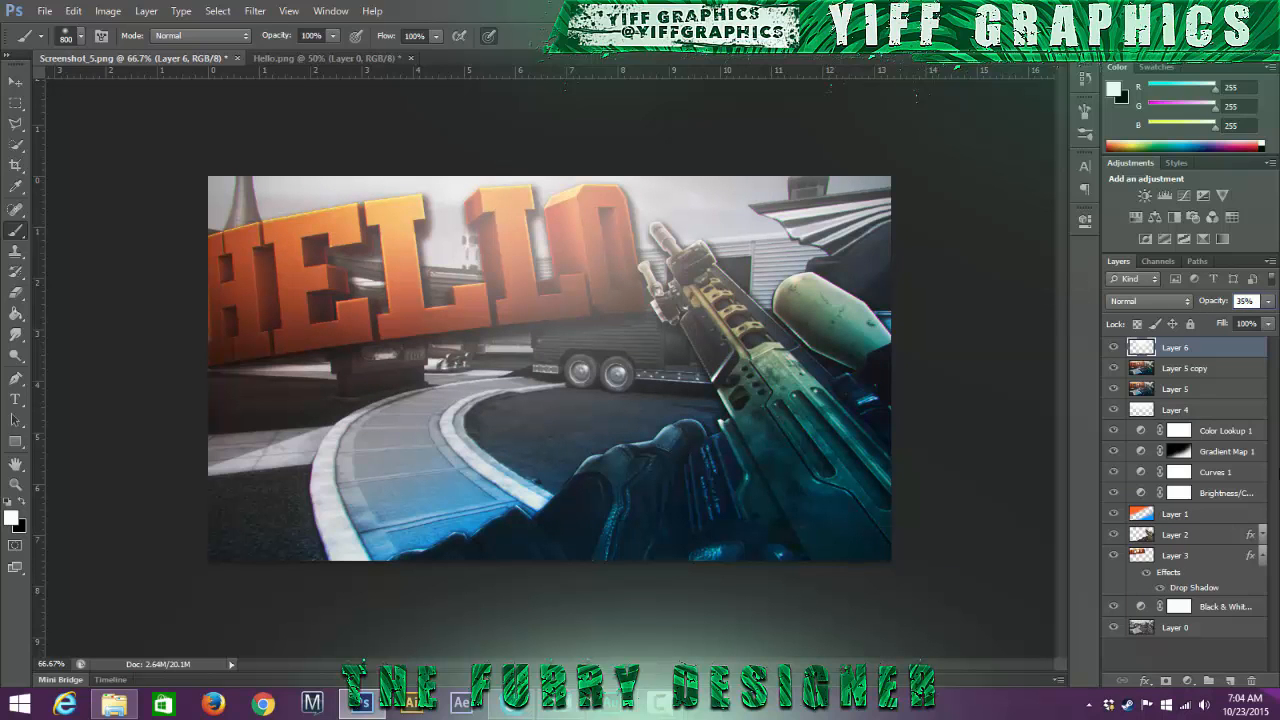
Step: Add another layer on top and fill it with Apply Image using the merged Screenshot_5.png, RGB channel, Multiply blending and 100% opacity
click(1229, 680)
click(107, 11)
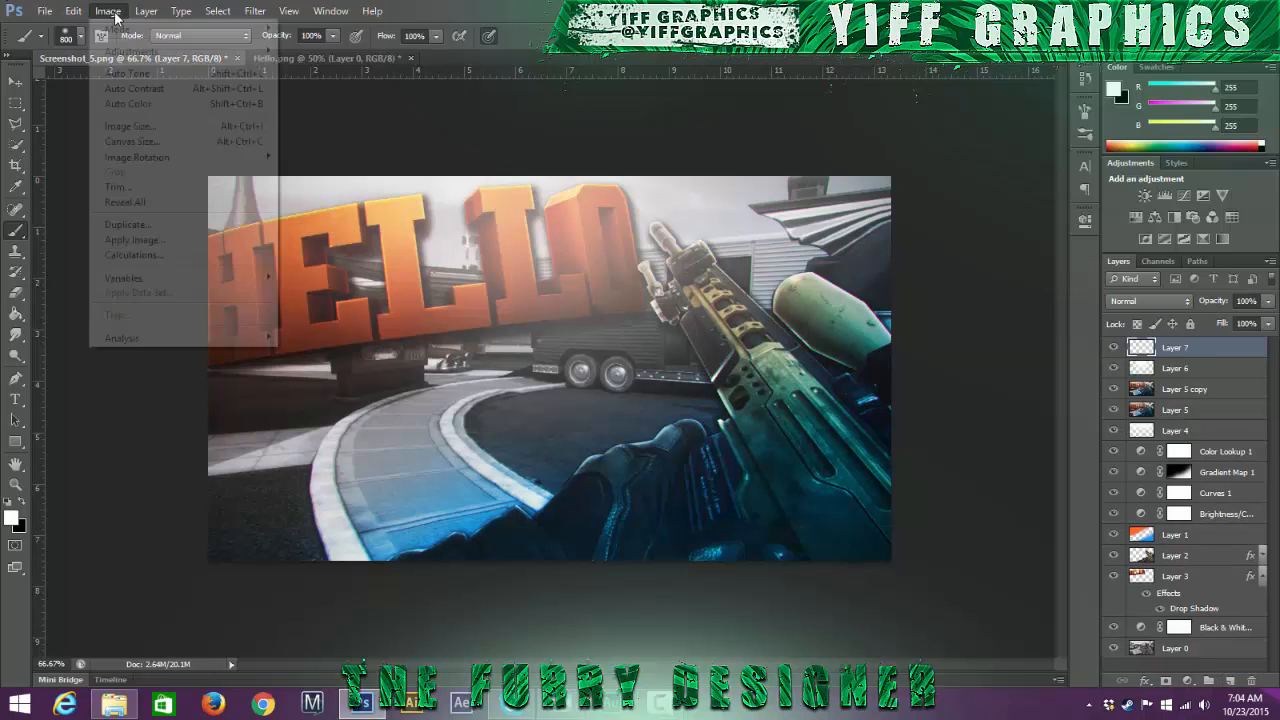
click(135, 242)
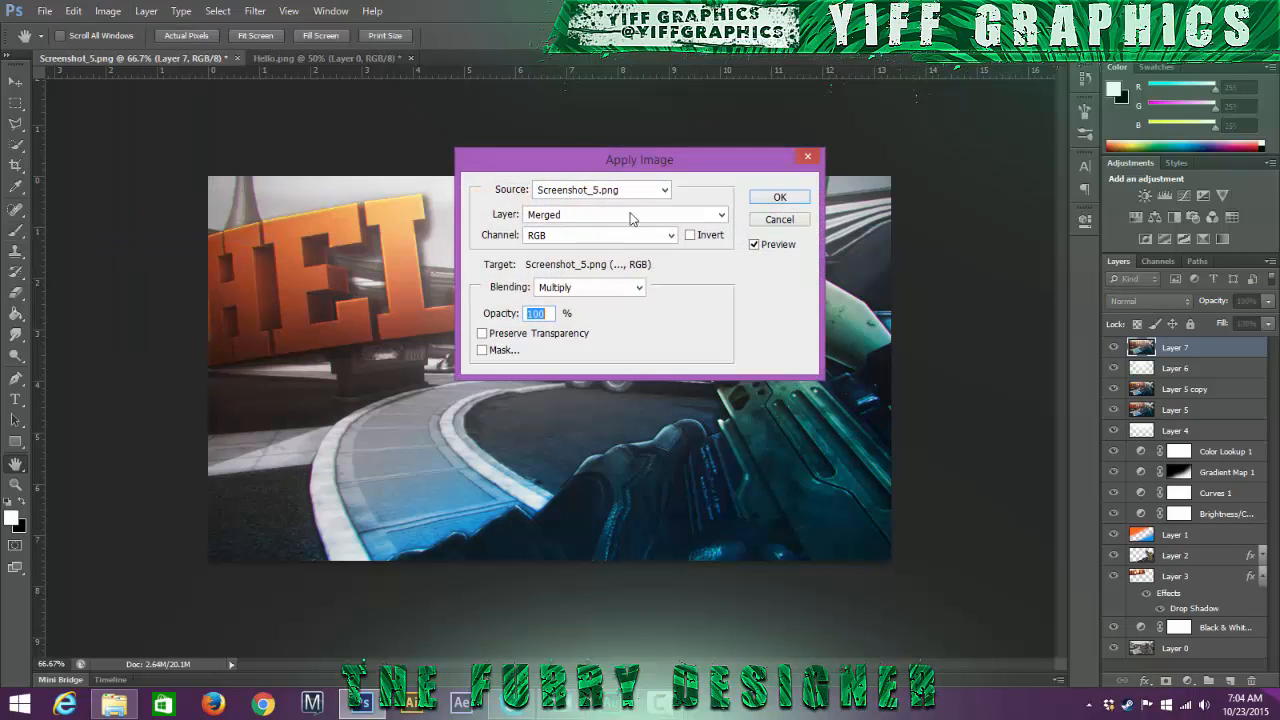
key(Return)
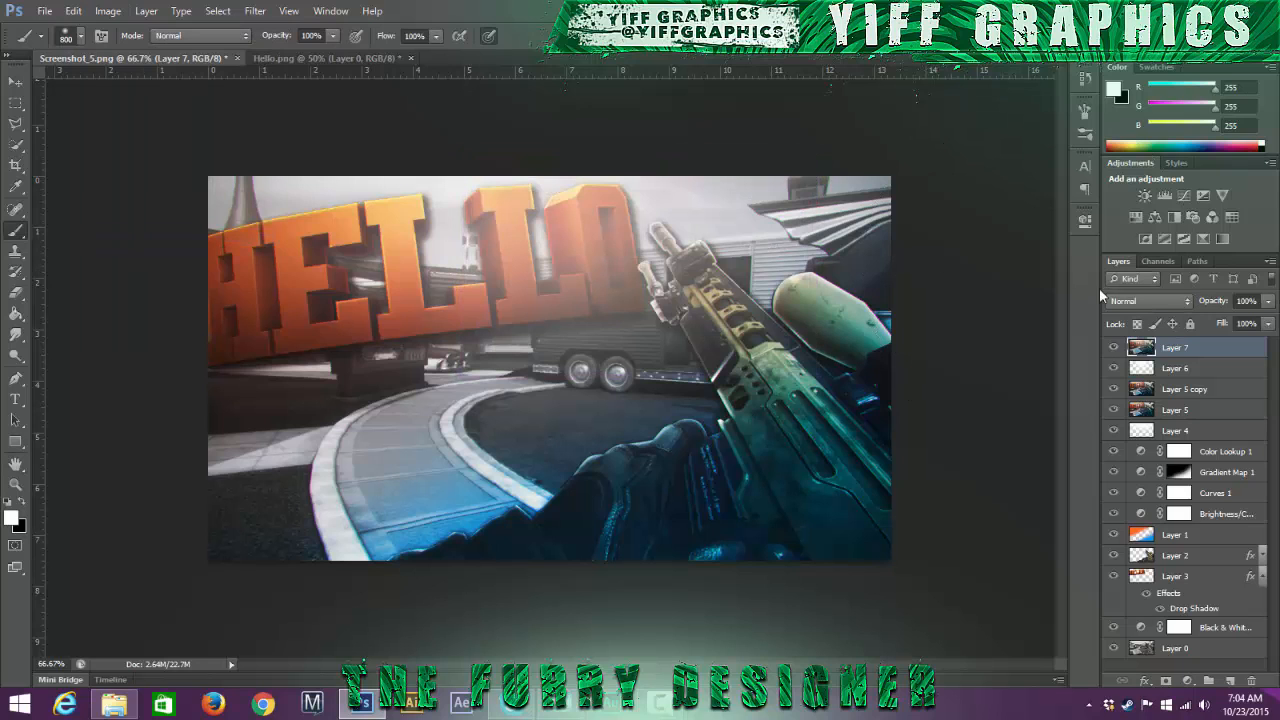
Step: Apply Smart Sharpen to a duplicate of Layer 7 with amount 100%, radius 1.0 px and Gaussian Blur removal, and set its layer opacity to 50%
key(ctrl+j)
click(255, 11)
mouse_move(318, 249)
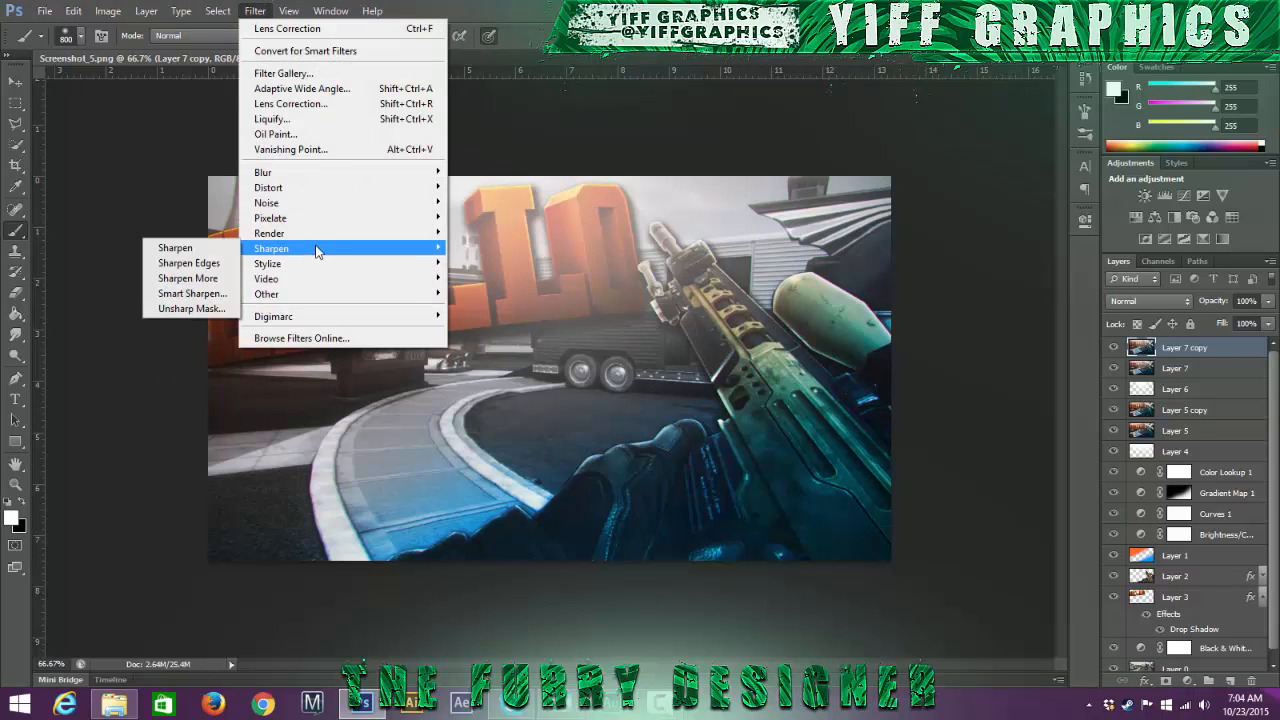
click(192, 293)
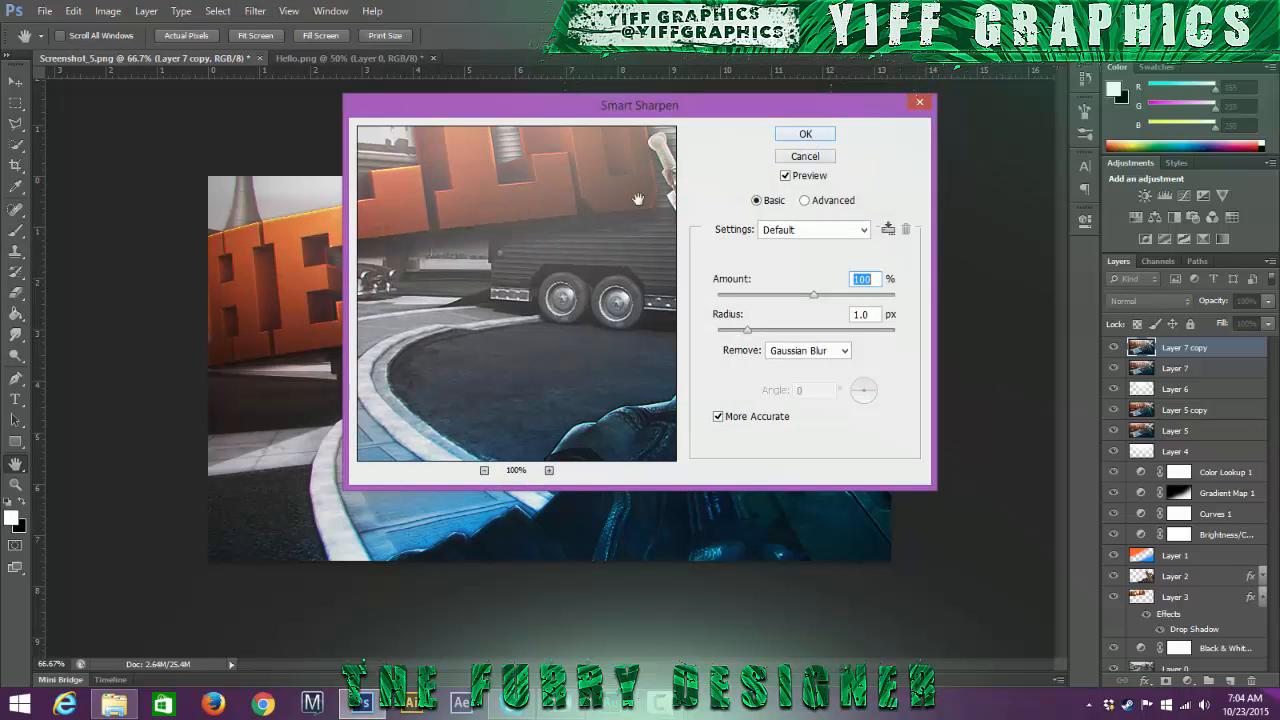
click(805, 203)
click(770, 205)
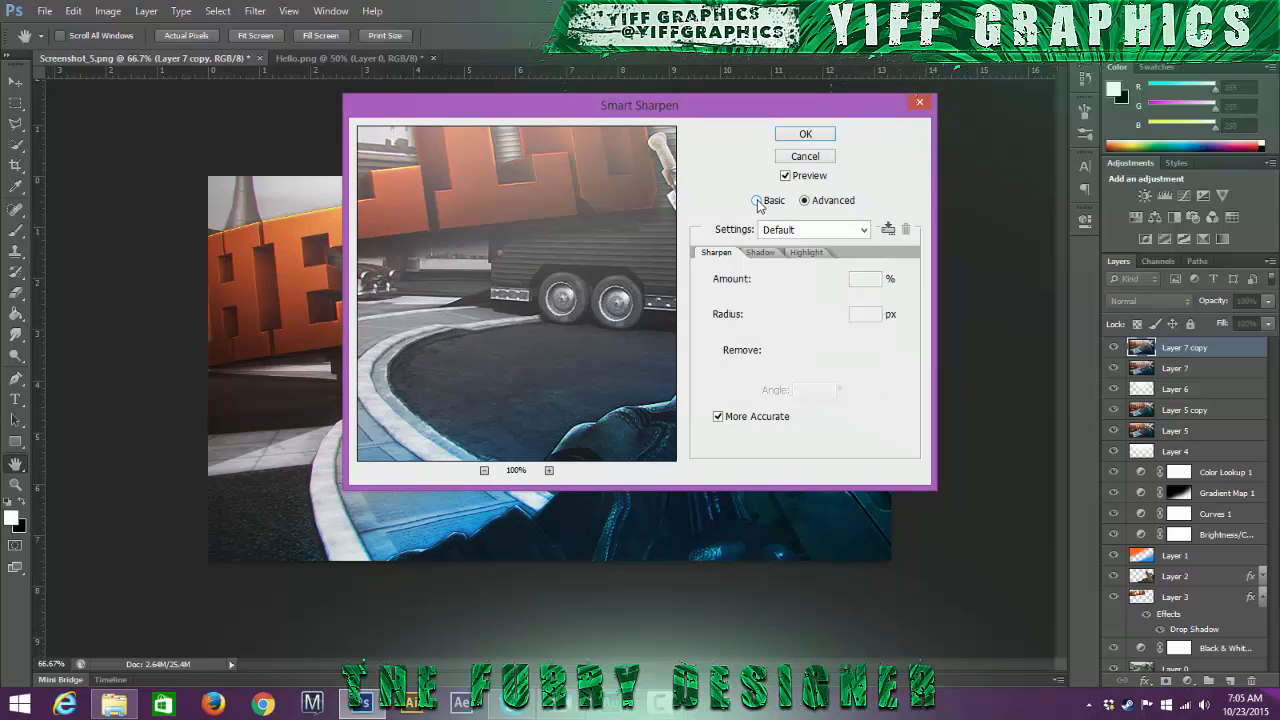
click(838, 350)
click(838, 350)
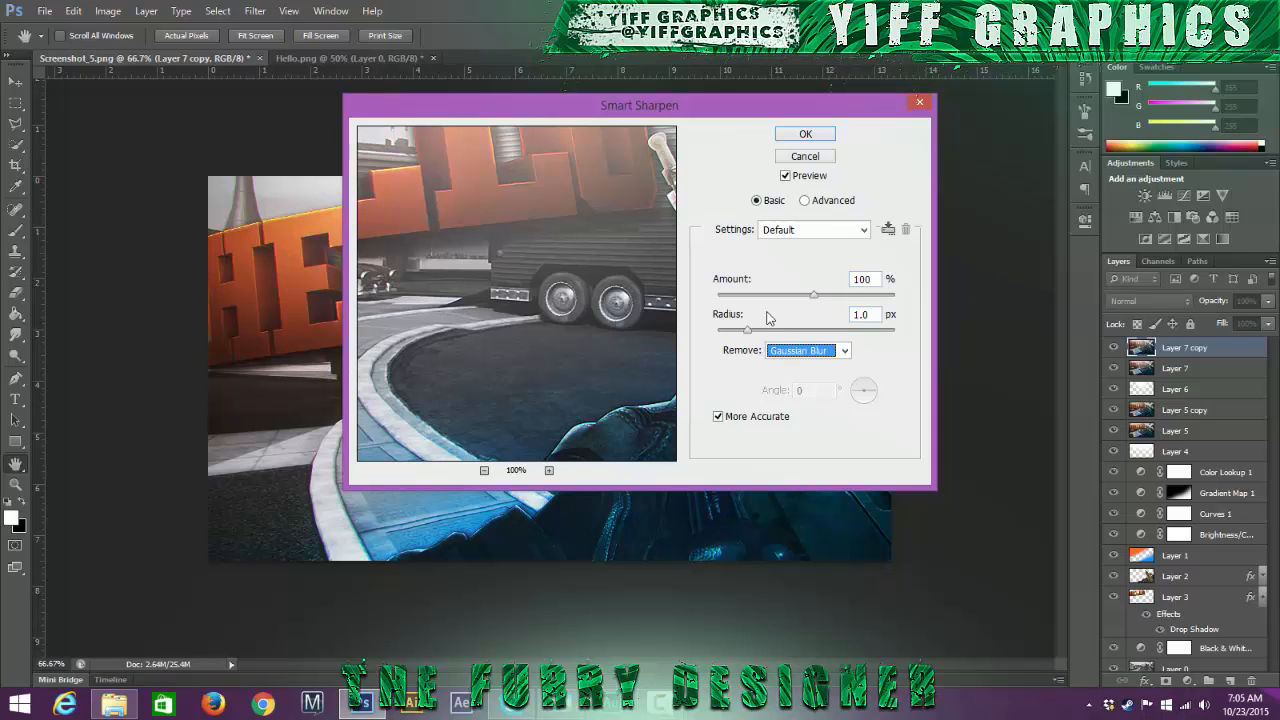
click(812, 136)
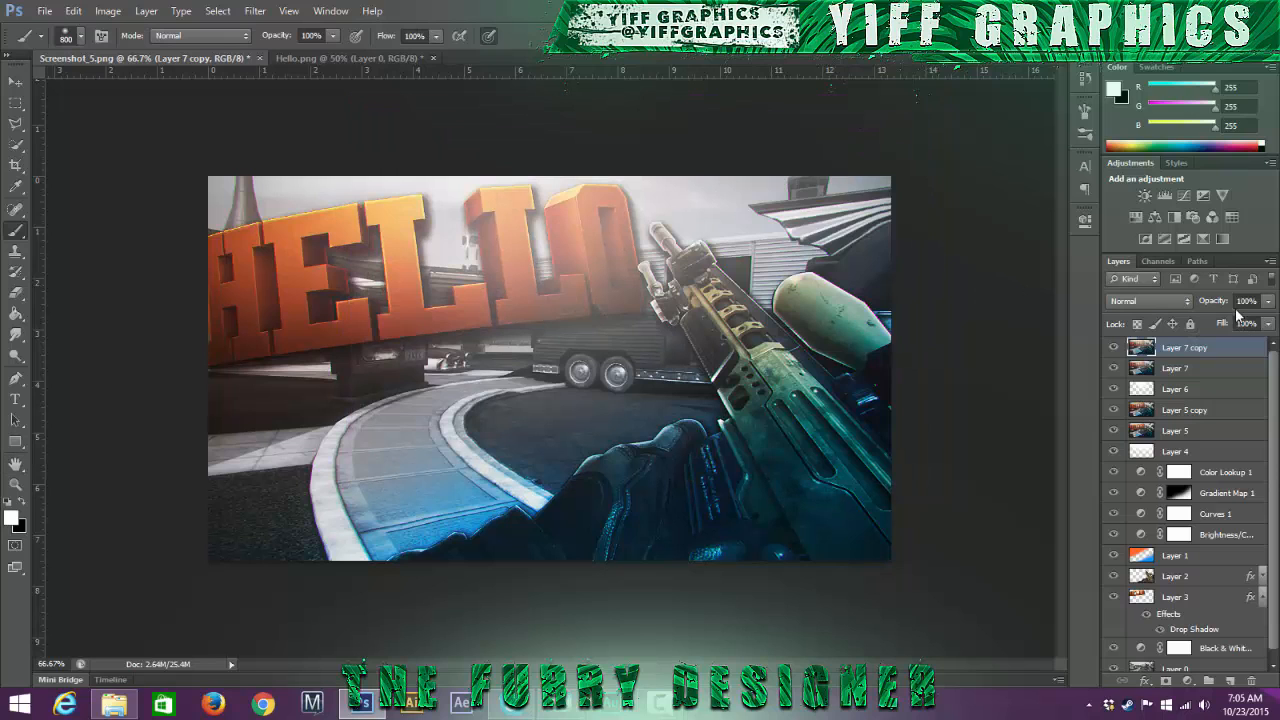
click(1246, 300)
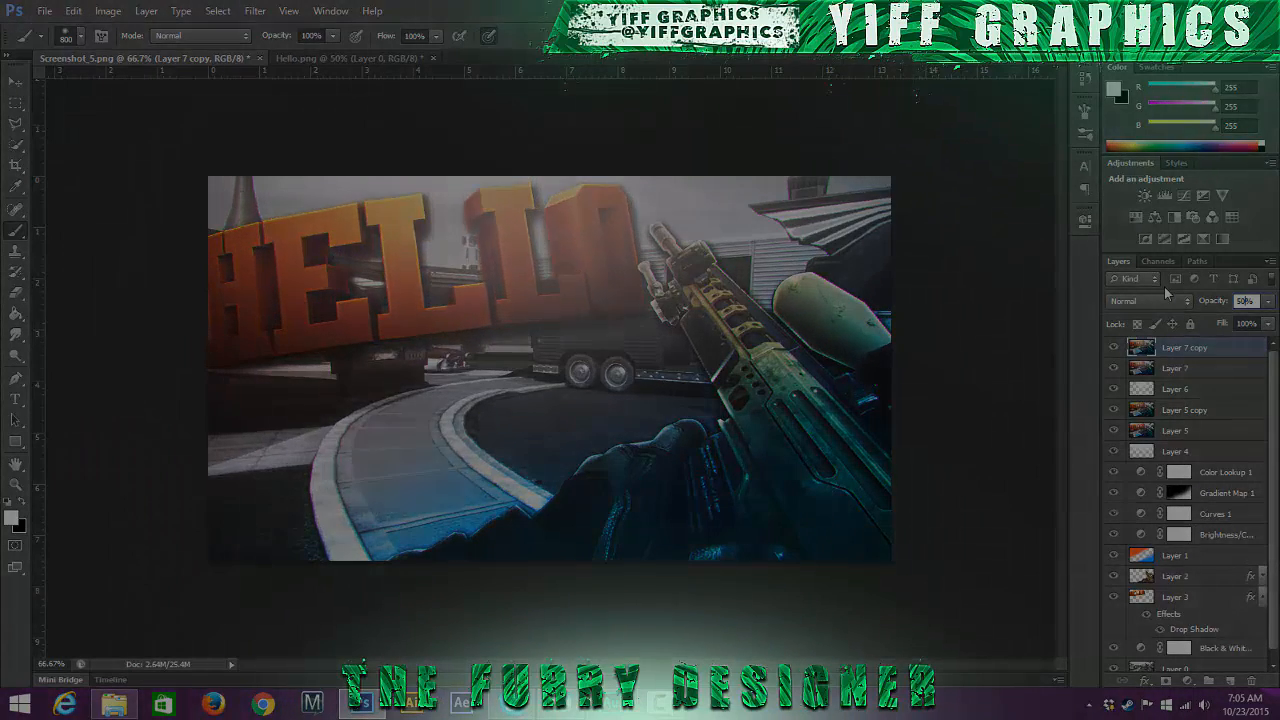
click(1108, 705)
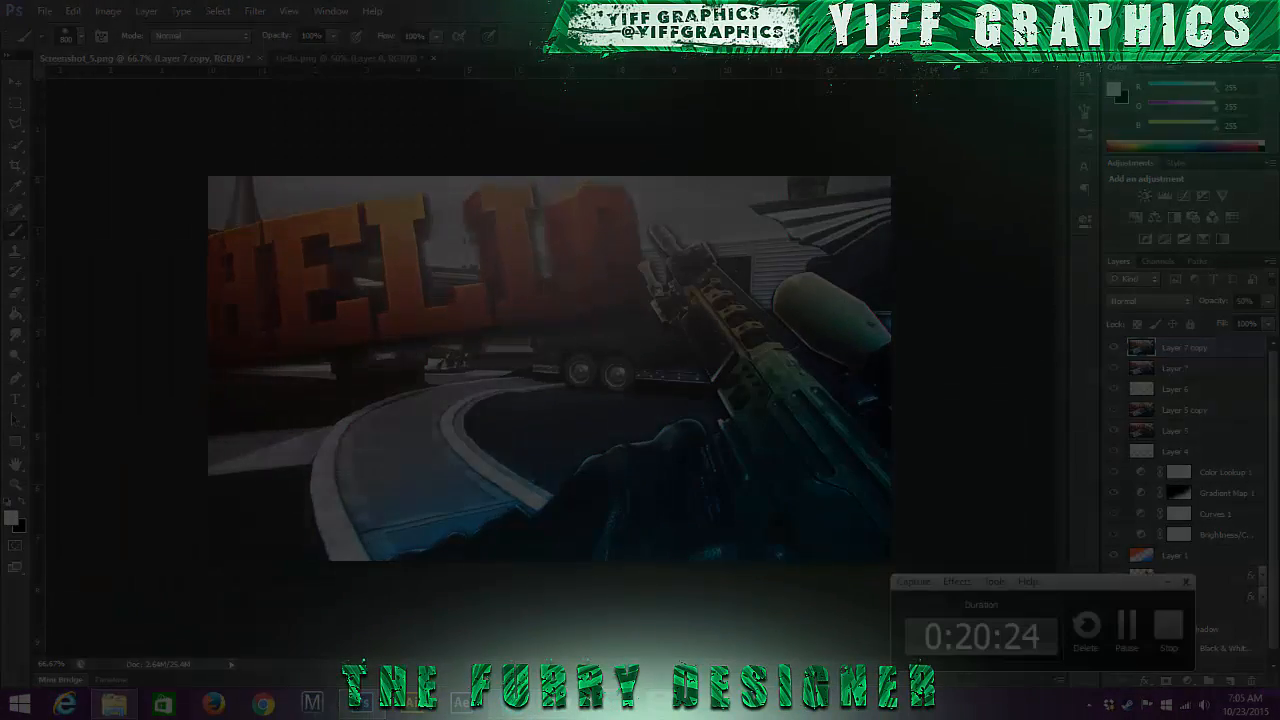